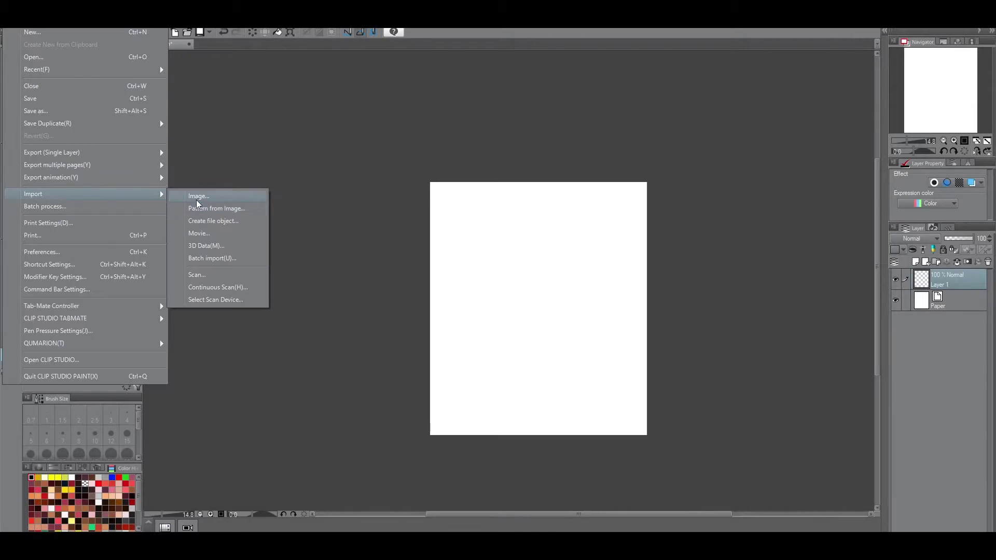
Import the portrait photo and enlarge and reposition it so the face and shoulders fill the canvas.
left_click(198, 197)
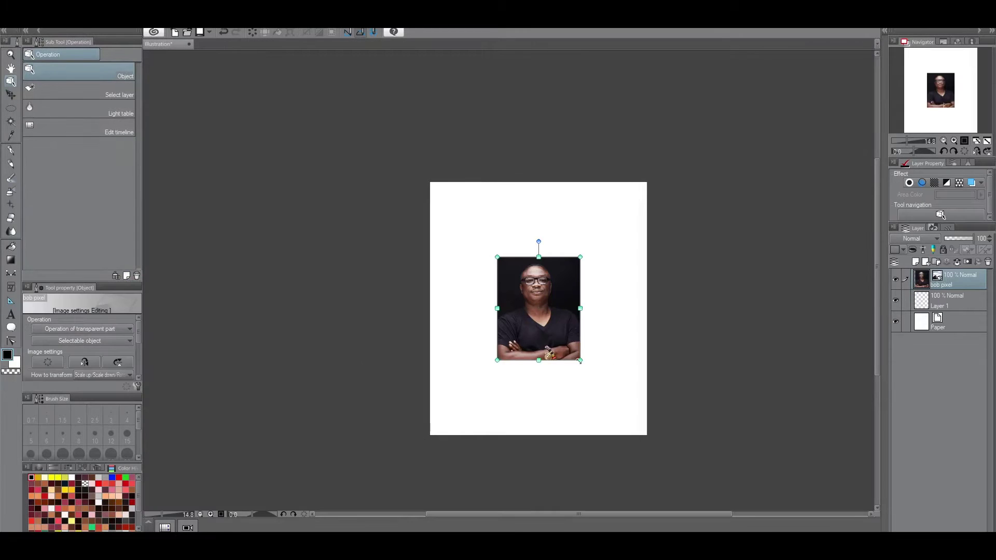
left_click_drag(580, 360, 758, 522)
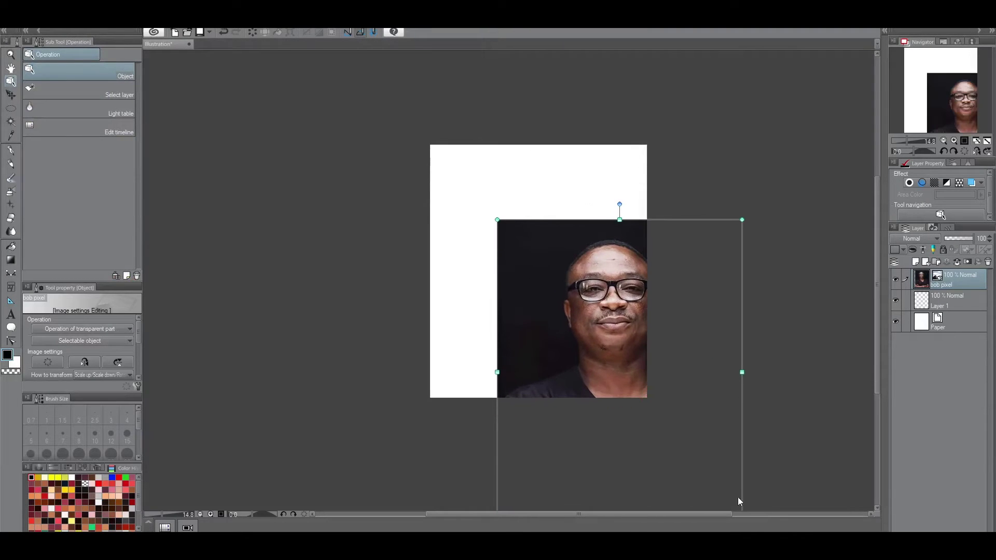
left_click_drag(498, 220, 460, 175)
left_click_drag(563, 268, 515, 233)
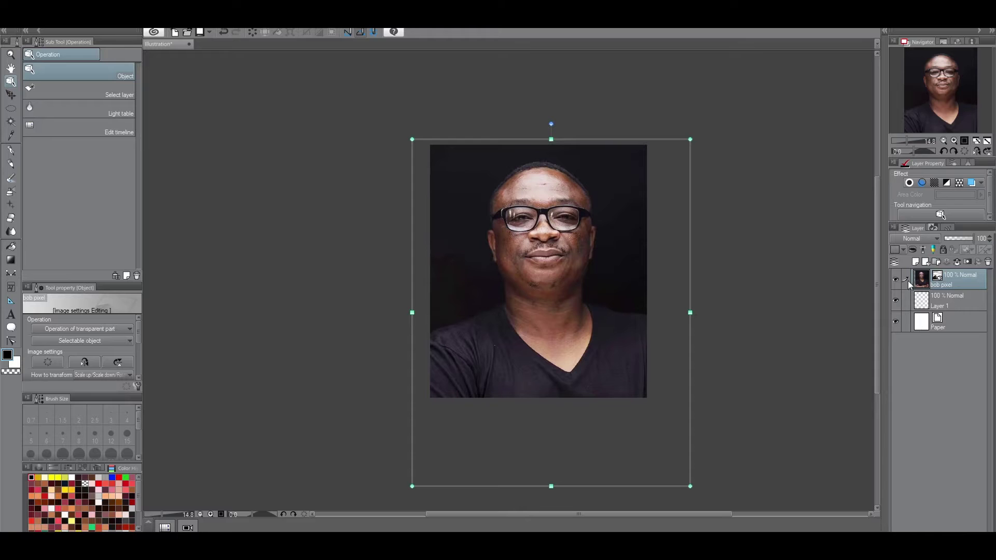
Lower the photo layer's opacity to 82 percent and lock it beneath a new empty layer for tracing.
left_click_drag(972, 238, 968, 238)
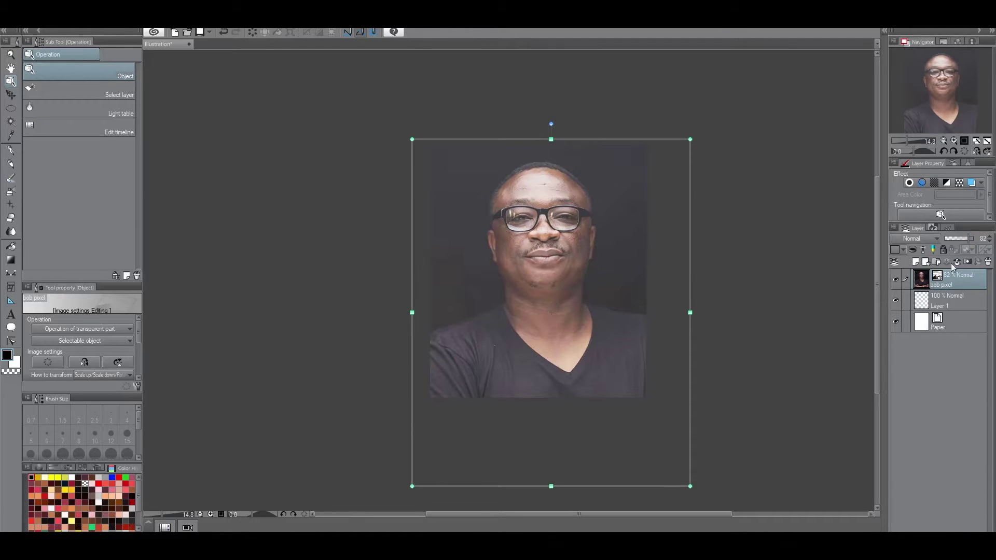
left_click(916, 262)
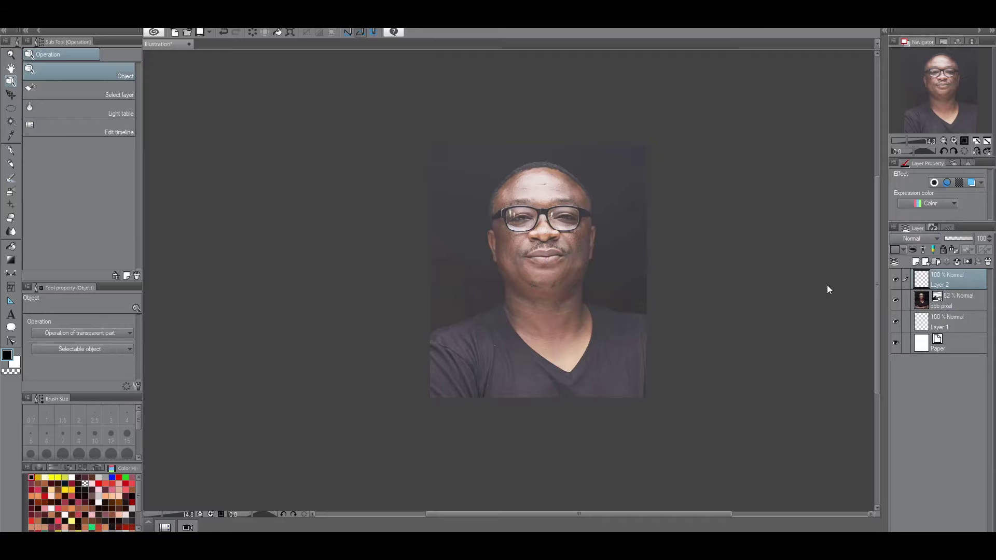
left_click(975, 307)
left_click(943, 249)
left_click(946, 275)
Start tracing the tip, nostril and wing on the right side of the nose in black with the Turnip pen at size 7.
scroll(502, 284, "up", 4)
mouse_move(872, 270)
left_mouse_down()
mouse_move(879, 253)
mouse_move(868, 286)
left_mouse_up()
scroll(879, 253, "up", 1)
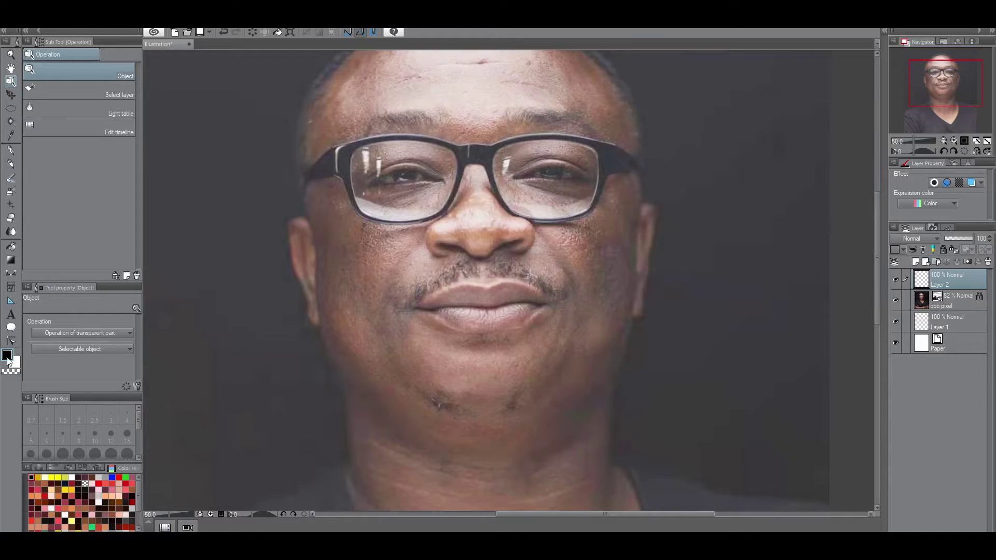
left_click(10, 151)
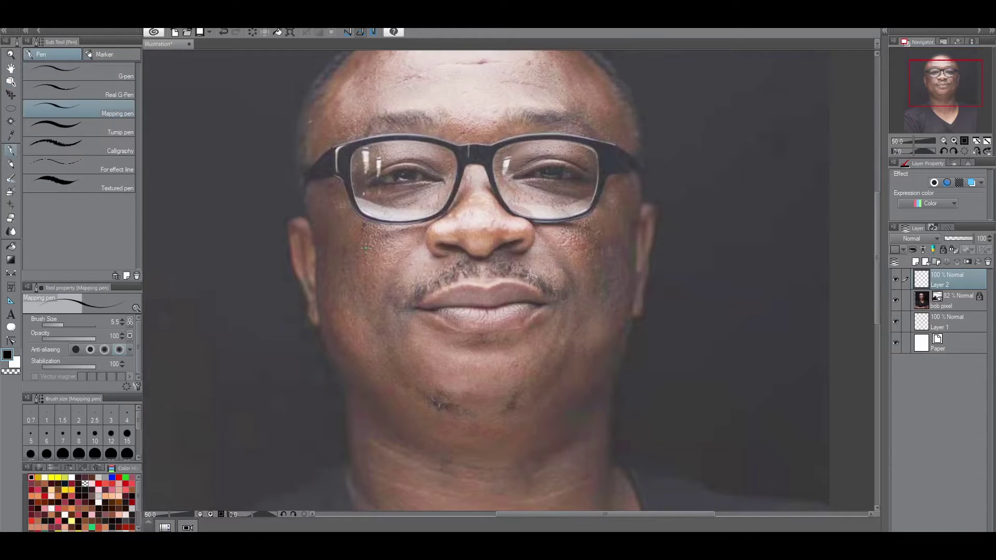
left_click(63, 433)
left_click(78, 127)
left_click_drag(486, 257, 520, 241)
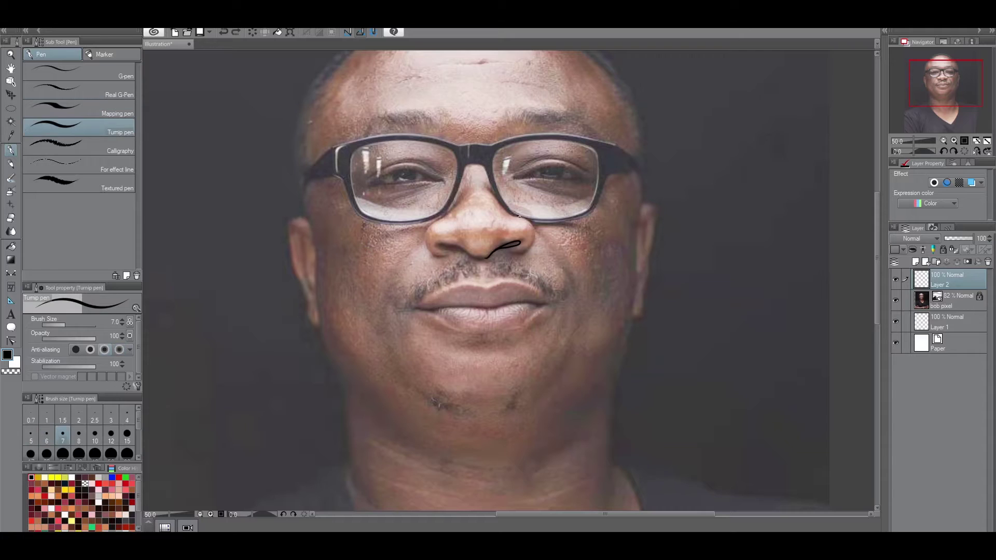
key("ctrl+z")
mouse_move(533, 227)
left_mouse_down()
mouse_move(534, 247)
mouse_move(511, 254)
left_mouse_up()
key("ctrl+z")
key("ctrl+z")
Trace the left nostril and connect its line to the underside of the nose tip.
left_click_drag(446, 258, 478, 262)
key("ctrl+z")
key("ctrl+z")
mouse_move(457, 252)
left_mouse_down()
mouse_move(439, 242)
mouse_move(471, 256)
left_mouse_up()
key("ctrl+z")
mouse_move(456, 253)
left_mouse_down()
mouse_move(436, 246)
mouse_move(493, 254)
left_mouse_up()
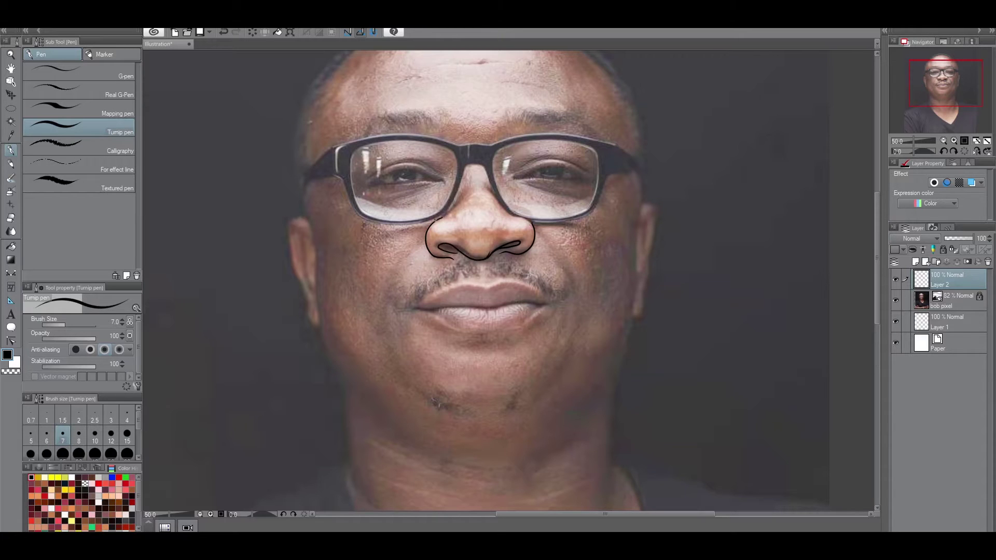
Extend the outlines of both nose wings up toward the glasses and refine the left nostril line.
scroll(438, 219, "up", 4)
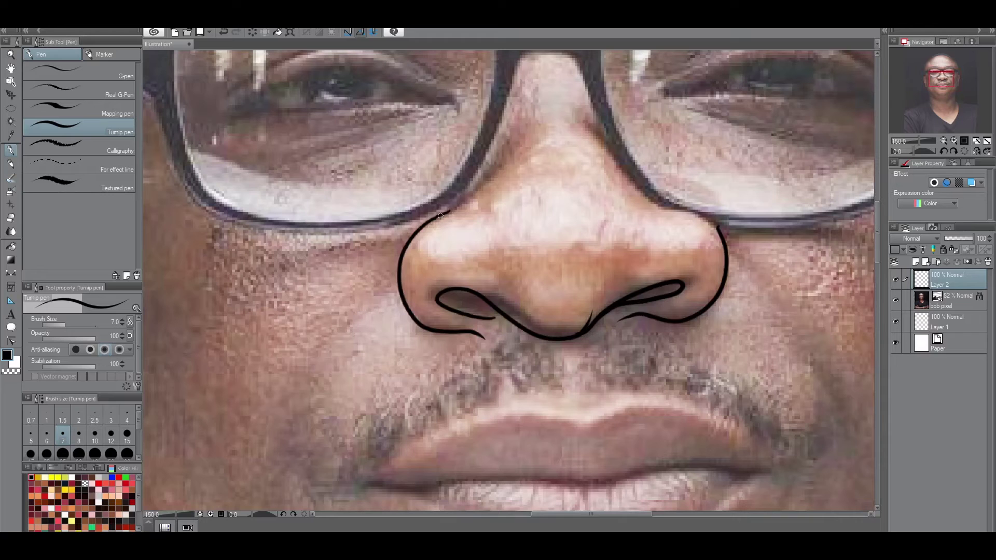
left_click_drag(447, 213, 472, 189)
left_click_drag(719, 227, 648, 207)
left_click_drag(715, 223, 722, 239)
left_click_drag(488, 318, 517, 319)
Trace the top edge of the upper lip from one corner of the mouth to the other.
scroll(367, 275, "down", 5)
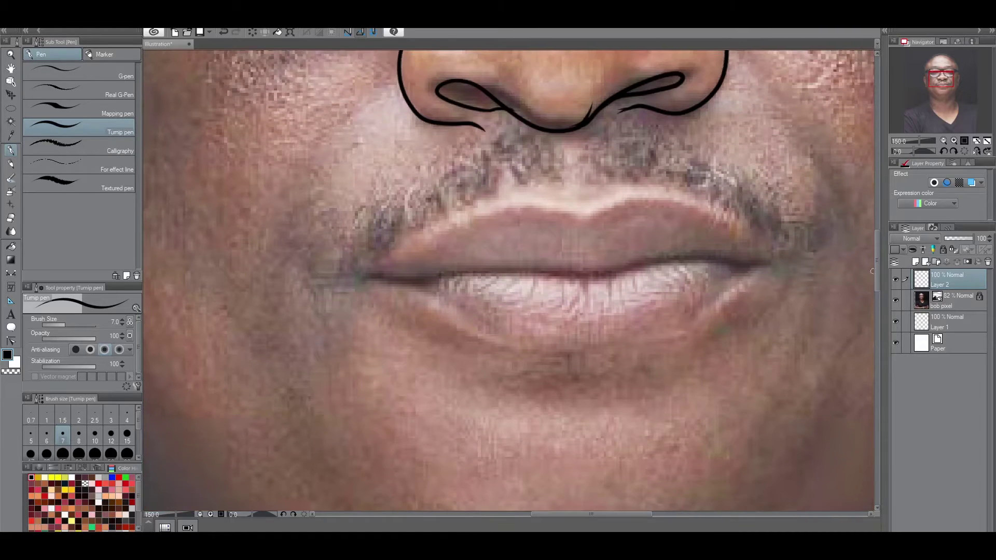
mouse_move(367, 275)
left_mouse_down()
mouse_move(489, 216)
mouse_move(565, 223)
left_mouse_up()
key("ctrl+z")
mouse_move(359, 276)
left_mouse_down()
mouse_move(462, 222)
mouse_move(526, 204)
mouse_move(602, 210)
left_mouse_up()
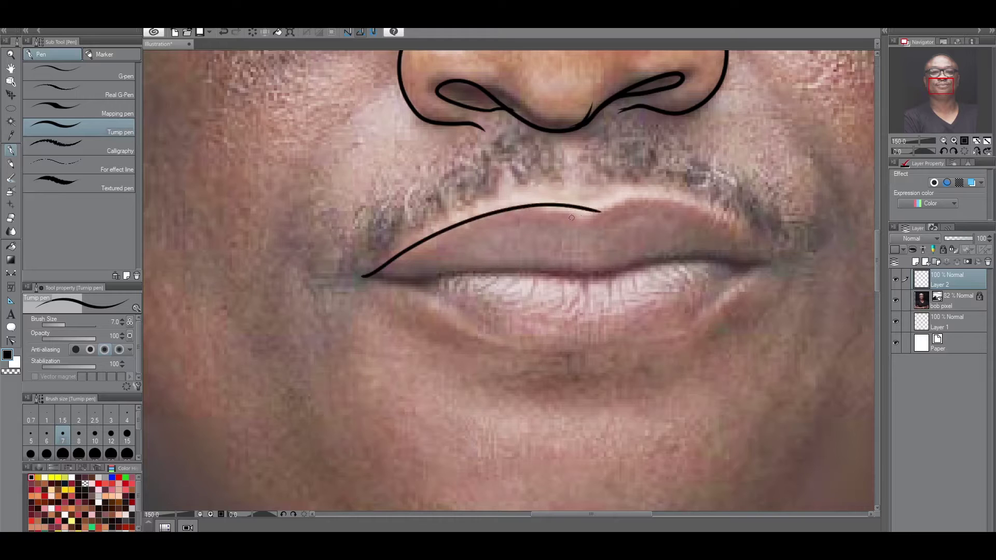
key("ctrl+z")
mouse_move(364, 273)
left_mouse_down()
mouse_move(505, 206)
mouse_move(589, 217)
mouse_move(675, 200)
mouse_move(703, 207)
mouse_move(776, 265)
left_mouse_up()
Trace the lower lip edge and the line between the lips, and check the linework with the photo temporarily hidden.
mouse_move(364, 273)
left_mouse_down()
mouse_move(447, 313)
mouse_move(550, 346)
left_mouse_up()
key("ctrl+z")
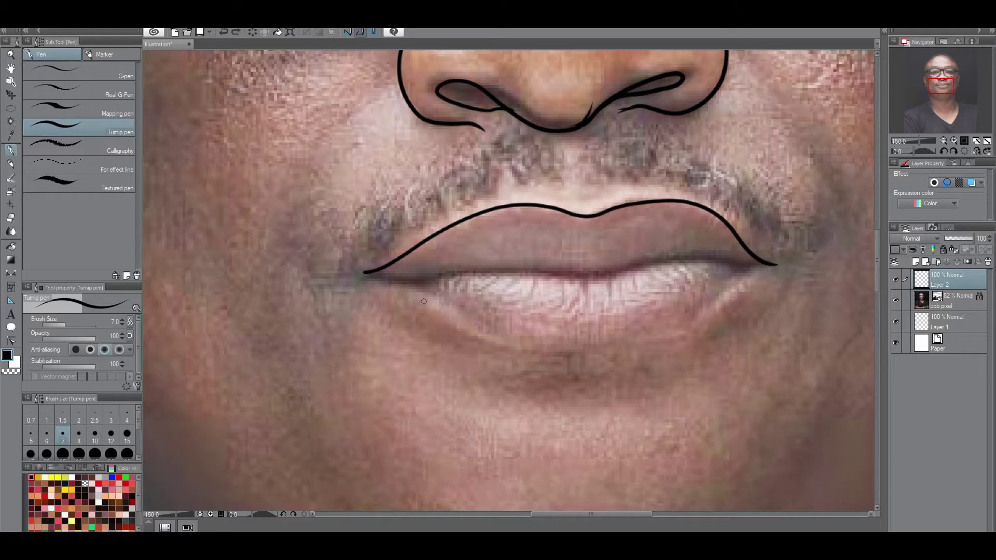
mouse_move(365, 274)
left_mouse_down()
mouse_move(520, 346)
mouse_move(608, 354)
mouse_move(688, 329)
mouse_move(768, 265)
mouse_move(790, 262)
left_mouse_up()
mouse_move(365, 273)
left_mouse_down()
mouse_move(605, 277)
mouse_move(677, 261)
mouse_move(743, 267)
mouse_move(788, 253)
left_mouse_up()
scroll(714, 279, "down", 4)
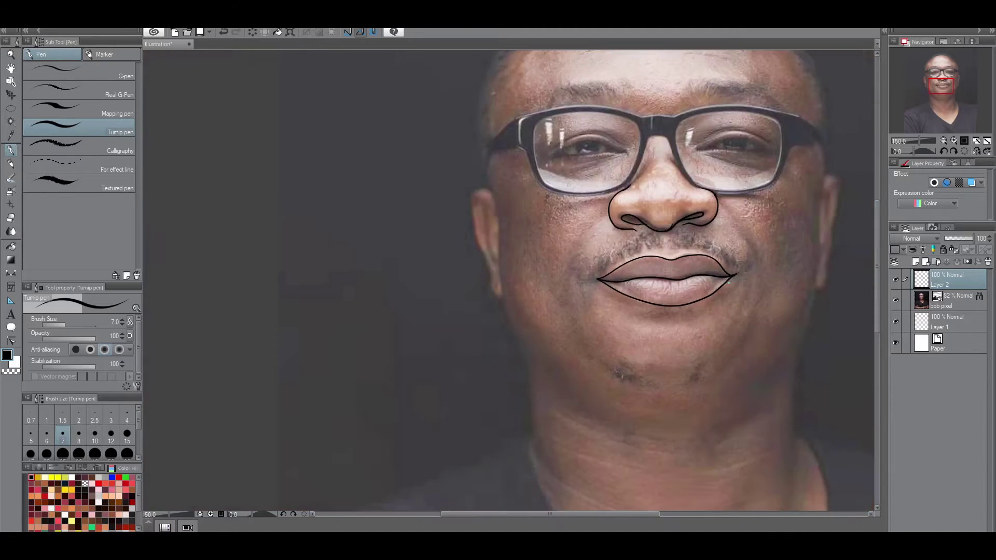
scroll(874, 289, "down", 1)
left_click(895, 300)
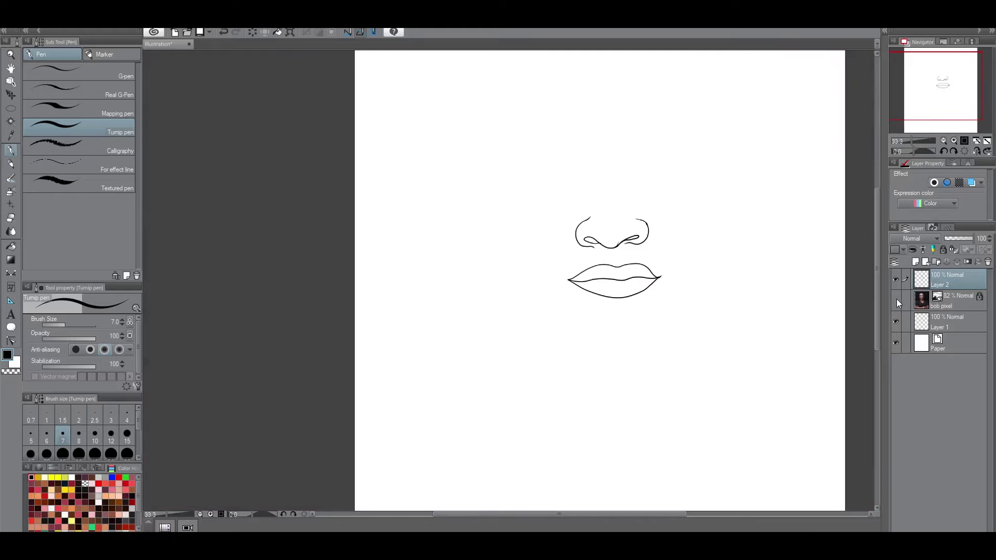
left_click(896, 300)
Trace the outer contours of both ears from their tops down to the earlobes.
key("ctrl+plus")
key("ctrl+plus")
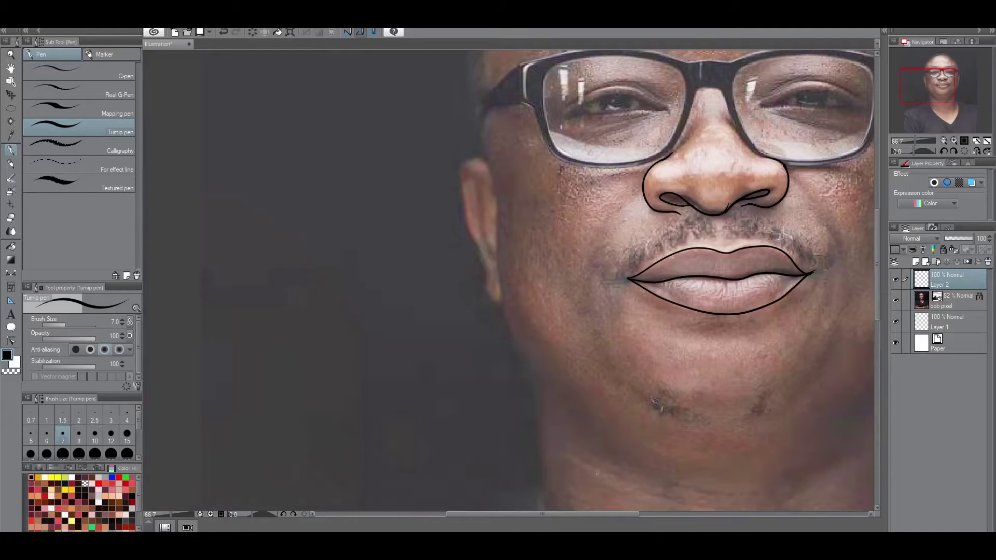
left_click_drag(574, 513, 637, 506)
left_click_drag(876, 234, 869, 177)
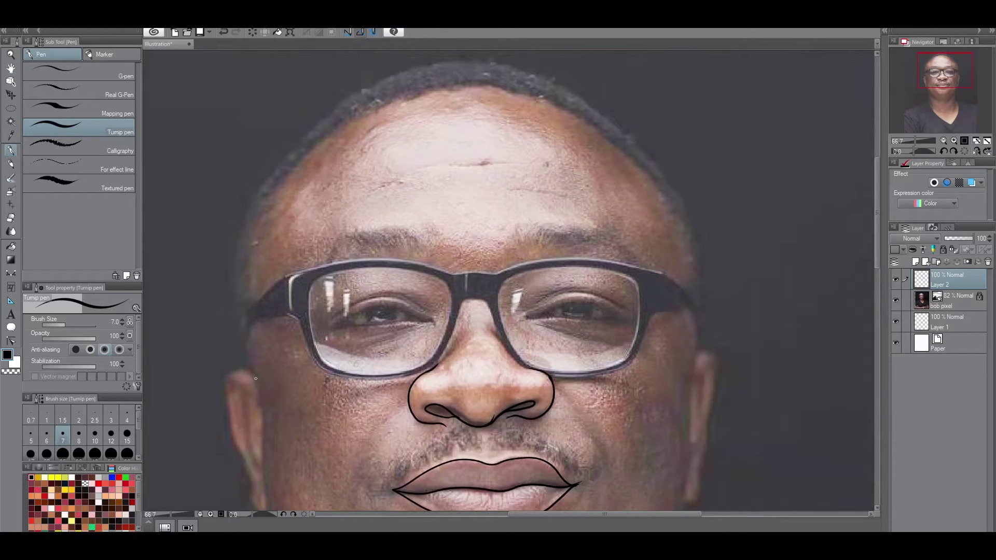
left_click_drag(877, 214, 877, 254)
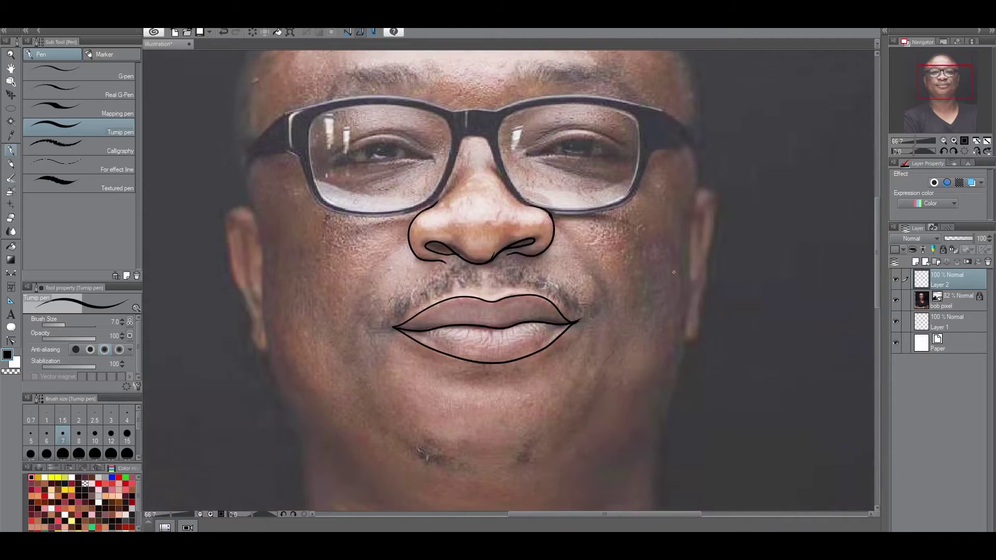
mouse_move(253, 210)
left_mouse_down()
mouse_move(233, 204)
mouse_move(220, 226)
mouse_move(253, 352)
mouse_move(273, 346)
left_mouse_up()
key("ctrl+z")
mouse_move(251, 209)
left_mouse_down()
mouse_move(220, 220)
mouse_move(226, 231)
mouse_move(239, 206)
mouse_move(230, 209)
mouse_move(245, 205)
mouse_move(224, 220)
mouse_move(269, 355)
left_mouse_up()
key("ctrl+z")
mouse_move(698, 188)
left_mouse_down()
mouse_move(721, 212)
mouse_move(700, 332)
mouse_move(686, 343)
left_mouse_up()
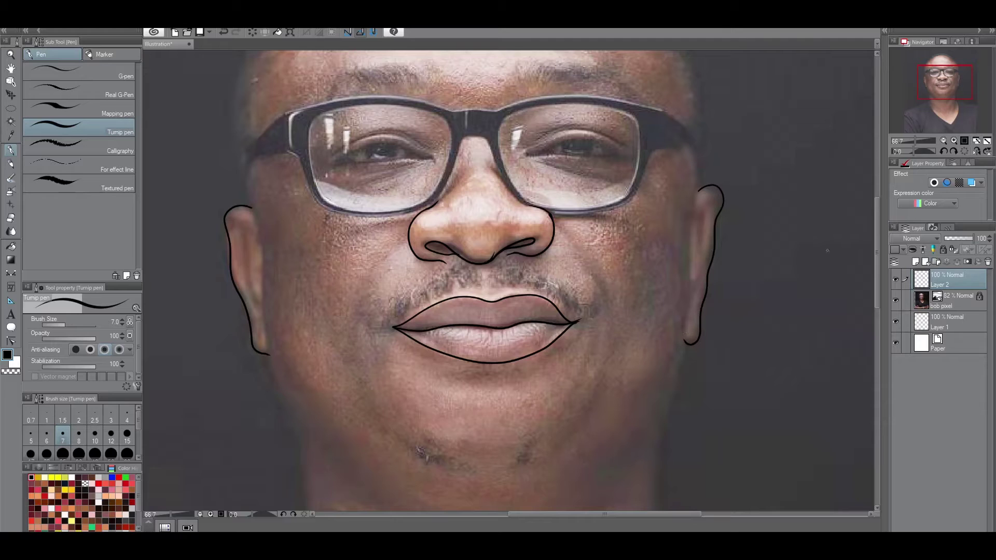
Outline the head from the left ear over the top of the hair to the right ear.
left_click_drag(878, 256, 876, 205)
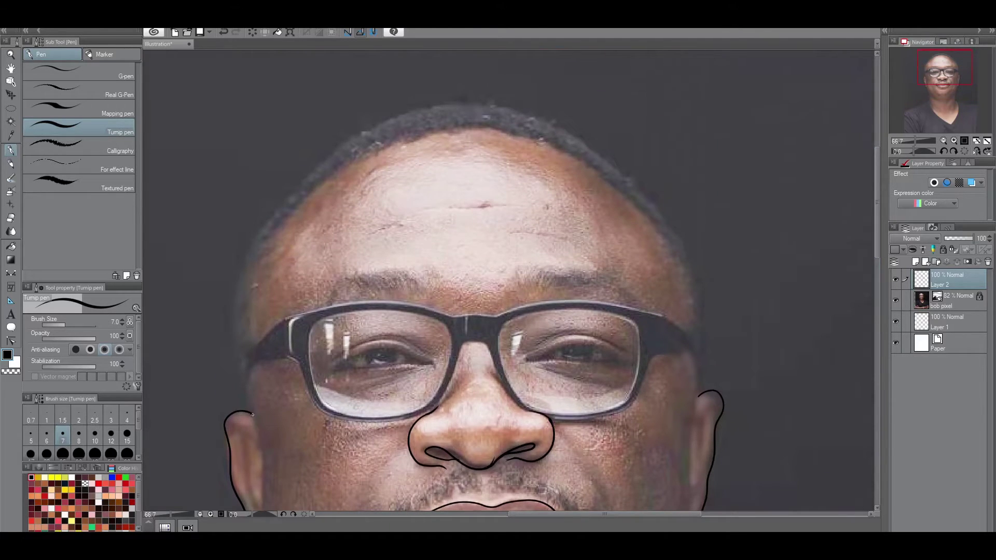
mouse_move(249, 406)
left_mouse_down()
mouse_move(237, 281)
mouse_move(282, 210)
mouse_move(363, 135)
mouse_move(453, 105)
mouse_move(511, 105)
mouse_move(551, 125)
mouse_move(668, 222)
mouse_move(692, 311)
mouse_move(692, 395)
left_mouse_up()
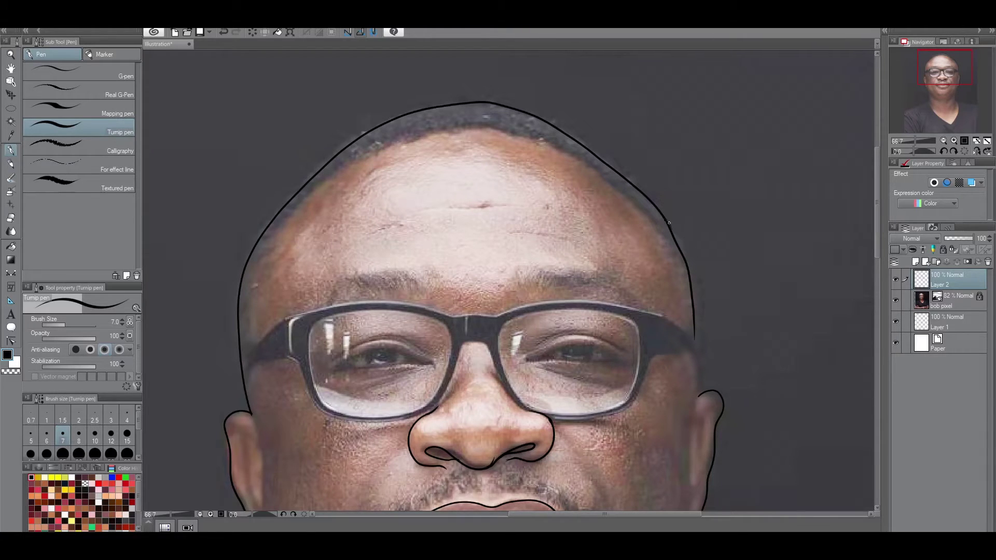
mouse_move(672, 227)
left_mouse_down()
mouse_move(700, 306)
mouse_move(698, 402)
left_mouse_up()
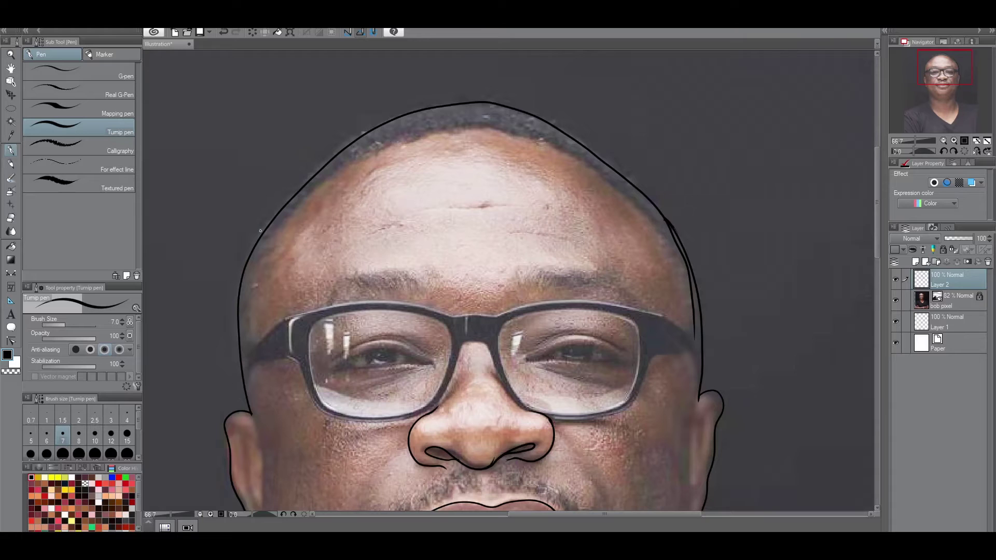
Trace the hairline along the forehead, from the left temple to the right temple.
left_click_drag(271, 226, 322, 182)
key("ctrl+z")
mouse_move(265, 233)
left_mouse_down()
mouse_move(330, 172)
mouse_move(375, 146)
mouse_move(494, 125)
mouse_move(553, 145)
mouse_move(640, 201)
mouse_move(663, 224)
mouse_move(703, 316)
left_mouse_up()
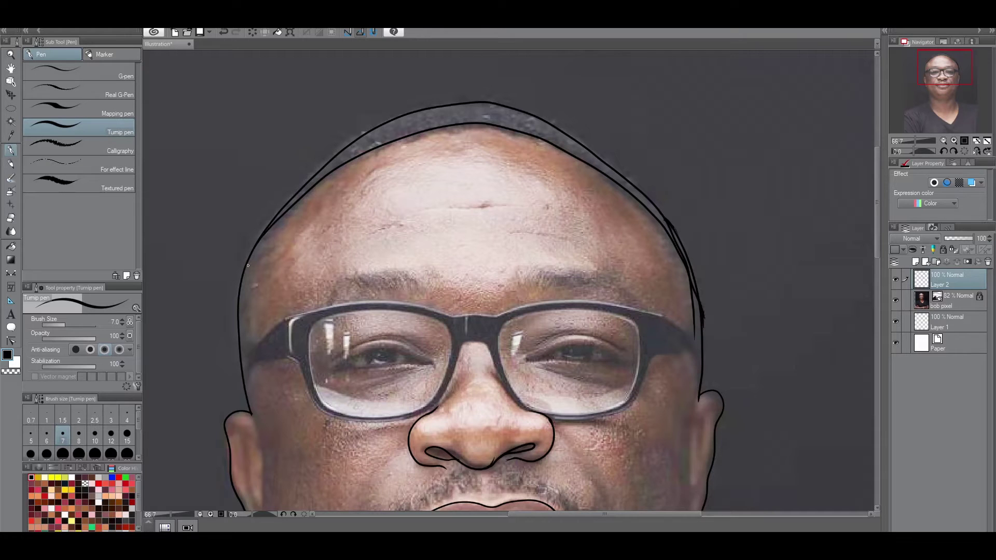
Trace the right side of the jaw and neck from the earlobe down to the shirt collar.
left_click_drag(876, 228, 876, 283)
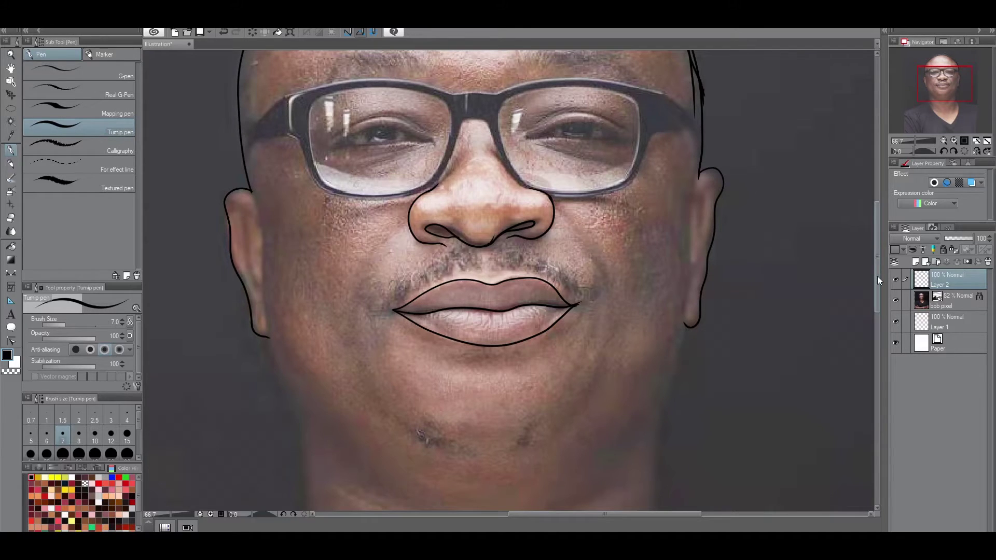
left_click_drag(877, 269, 876, 321)
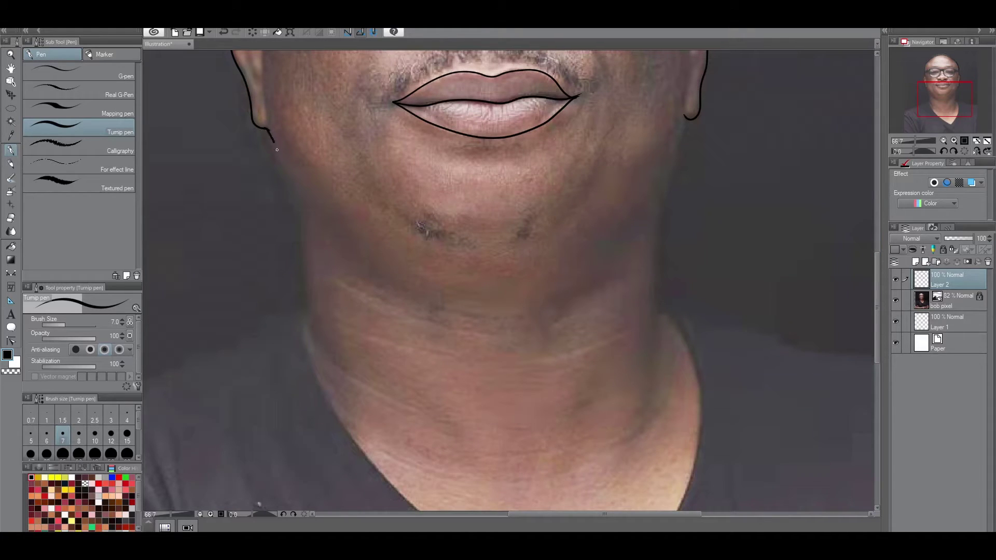
left_click_drag(295, 184, 310, 223)
key("ctrl+z")
key("ctrl+z")
left_click_drag(672, 172, 652, 231)
key("ctrl+z")
mouse_move(684, 129)
left_mouse_down()
mouse_move(657, 244)
mouse_move(656, 296)
left_mouse_up()
left_click_drag(694, 370, 693, 441)
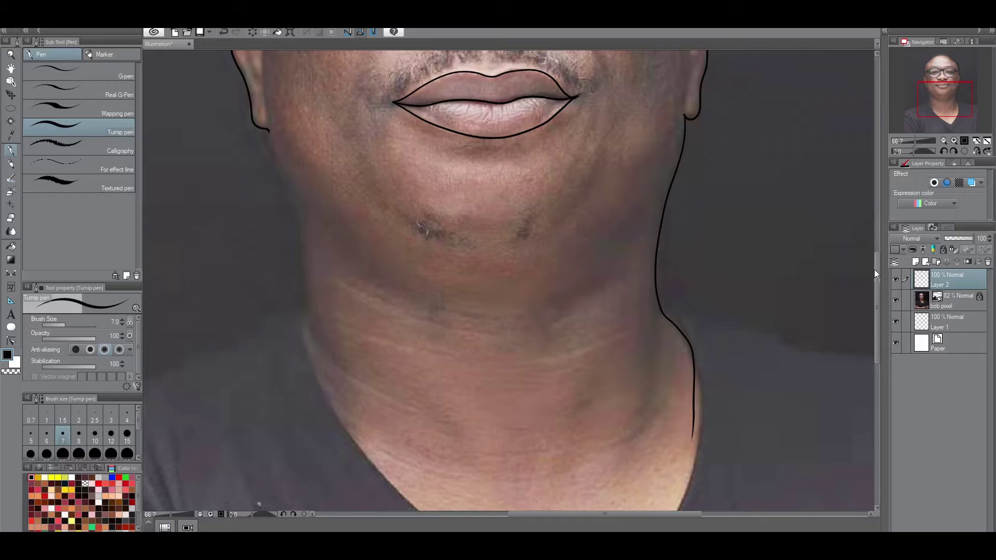
Trace both sides of the shirt's V-neck collar, meeting at the point on the chest.
scroll(513, 328, "down", 4)
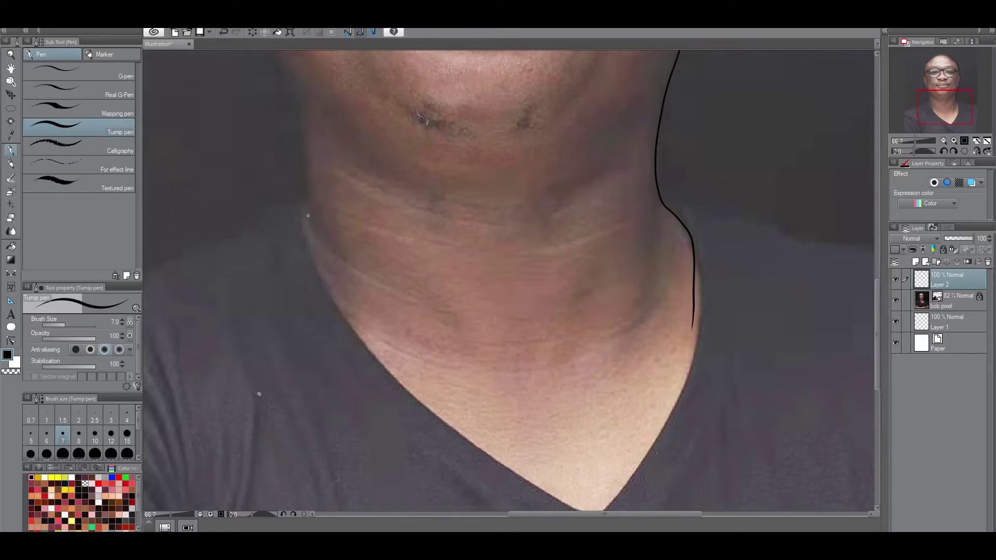
mouse_move(306, 243)
left_mouse_down()
mouse_move(347, 317)
mouse_move(417, 404)
mouse_move(573, 511)
left_mouse_up()
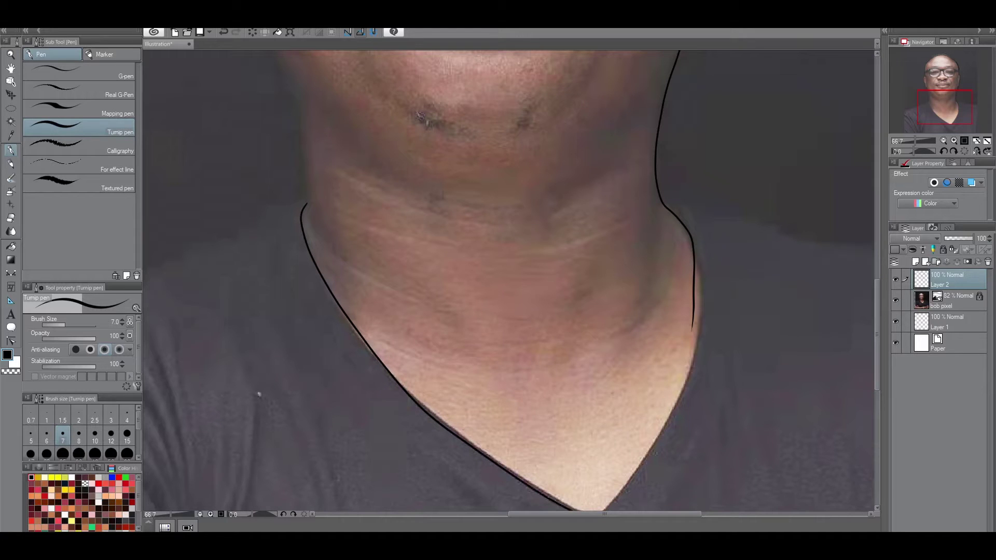
scroll(859, 352, "down", 6)
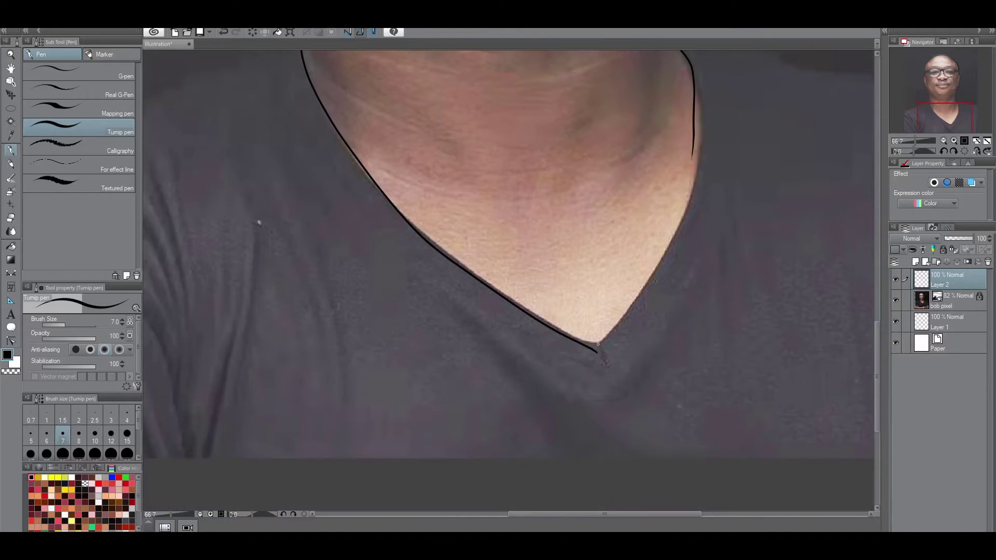
mouse_move(596, 352)
left_mouse_down()
mouse_move(692, 190)
mouse_move(704, 102)
left_mouse_up()
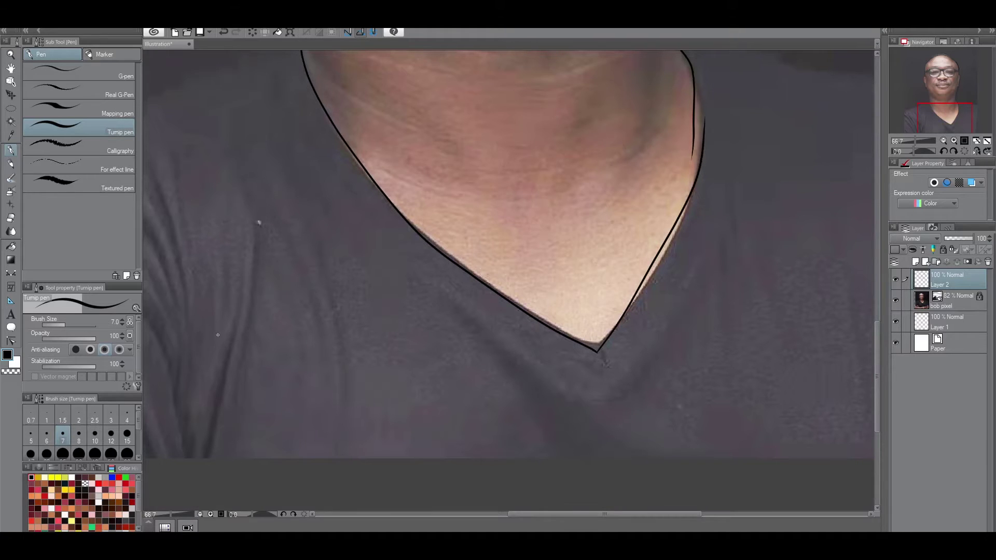
Erase the traced neck line on the right side, from below the jaw to the collar, with the Hard eraser.
key("e")
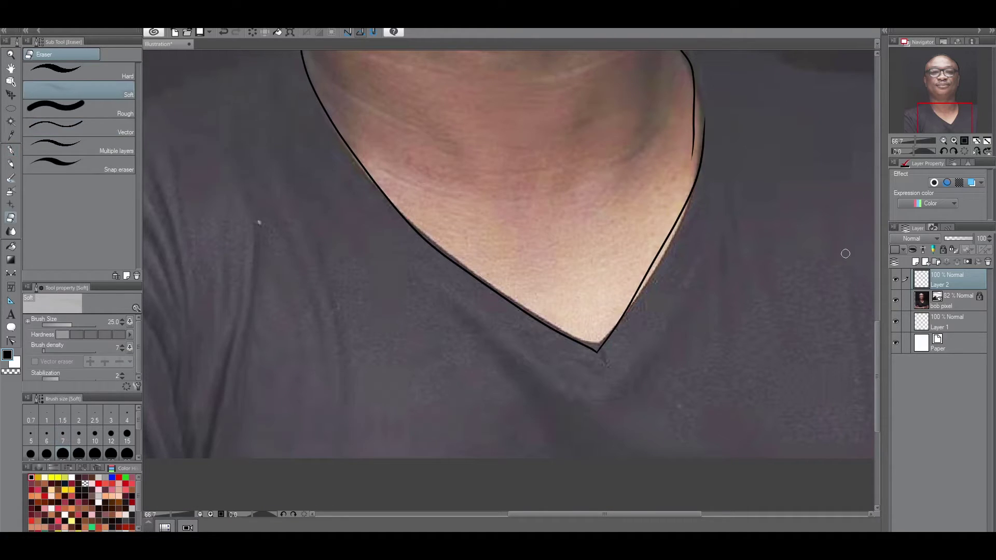
left_click(57, 73)
left_click_drag(876, 349, 883, 285)
key("bracketleft")
key("bracketleft")
key("bracketleft")
key("bracketleft")
key("bracketleft")
key("bracketleft")
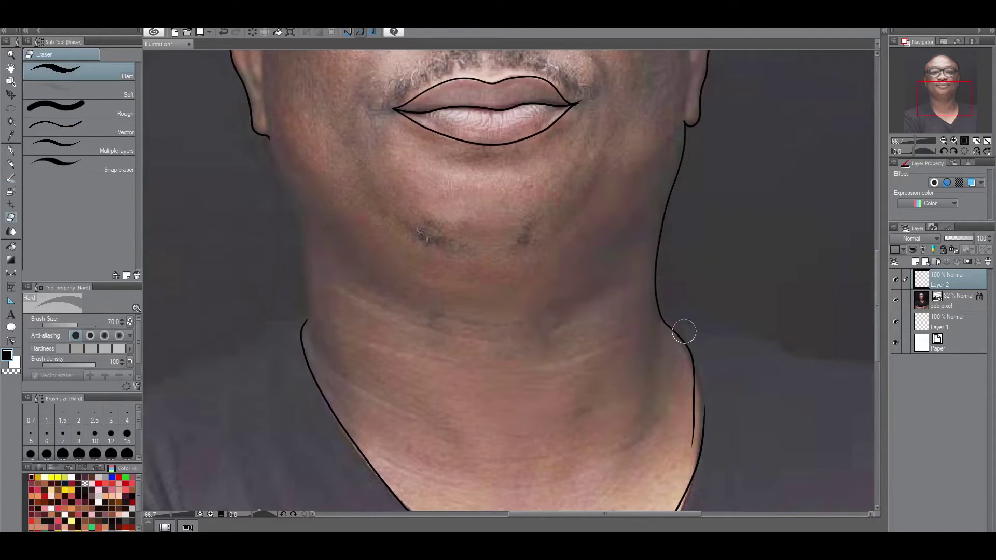
key("bracketright")
mouse_move(678, 173)
left_mouse_down()
mouse_move(656, 250)
mouse_move(680, 340)
mouse_move(665, 318)
mouse_move(690, 353)
mouse_move(693, 421)
mouse_move(680, 452)
left_mouse_up()
key("bracketright")
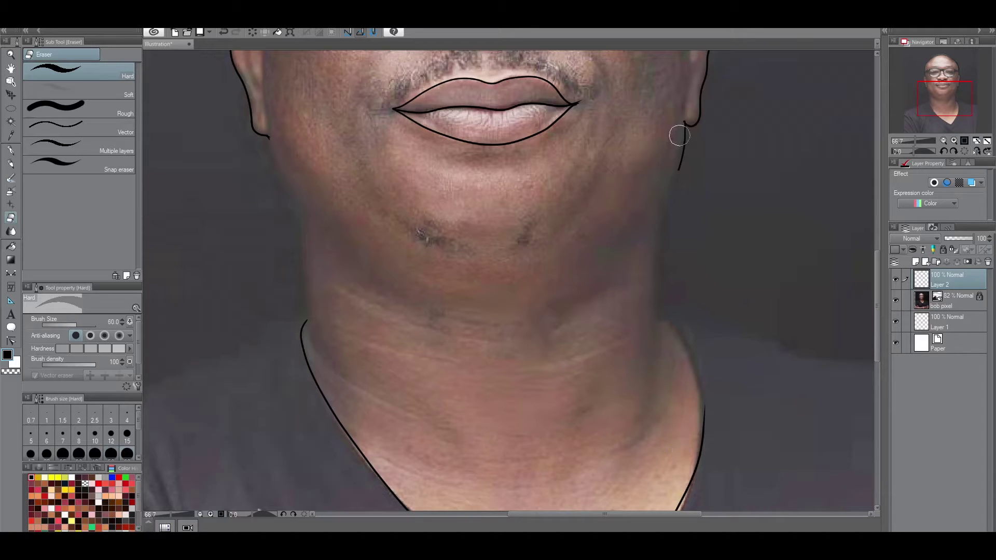
Erase the remaining jaw line segment below the right earlobe with the eraser at size 30.
scroll(680, 136, "up", 3)
key("bracketleft")
key("bracketleft")
key("bracketleft")
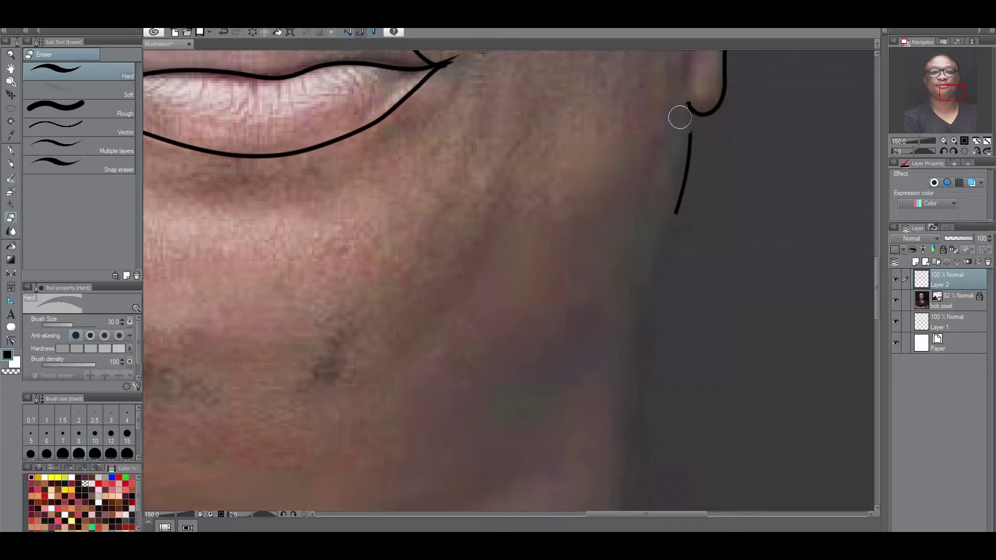
left_click_drag(681, 123, 674, 213)
scroll(643, 275, "down", 4)
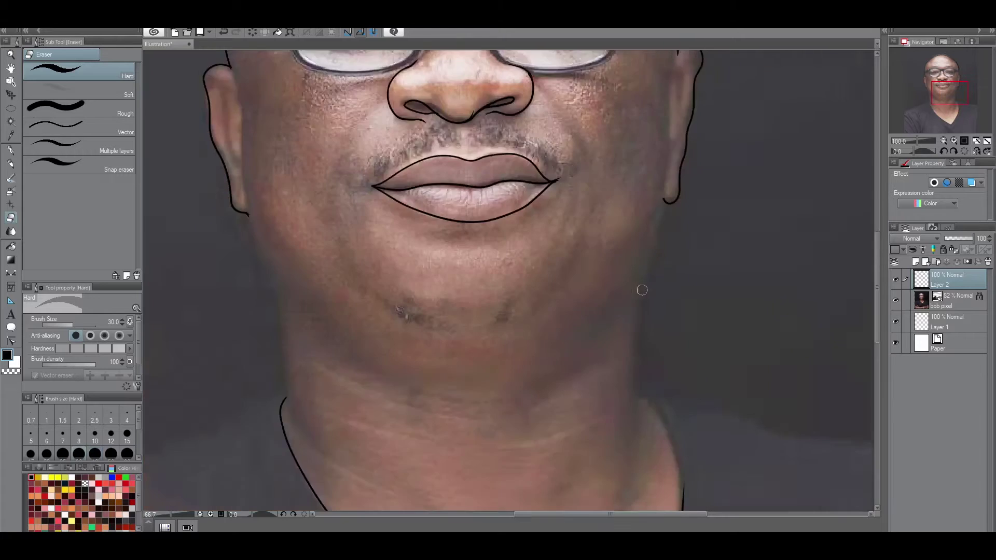
Trace the jaw and neck on both sides, from the earlobes down to the collar, with the Turnip pen at size 7.
key("b")
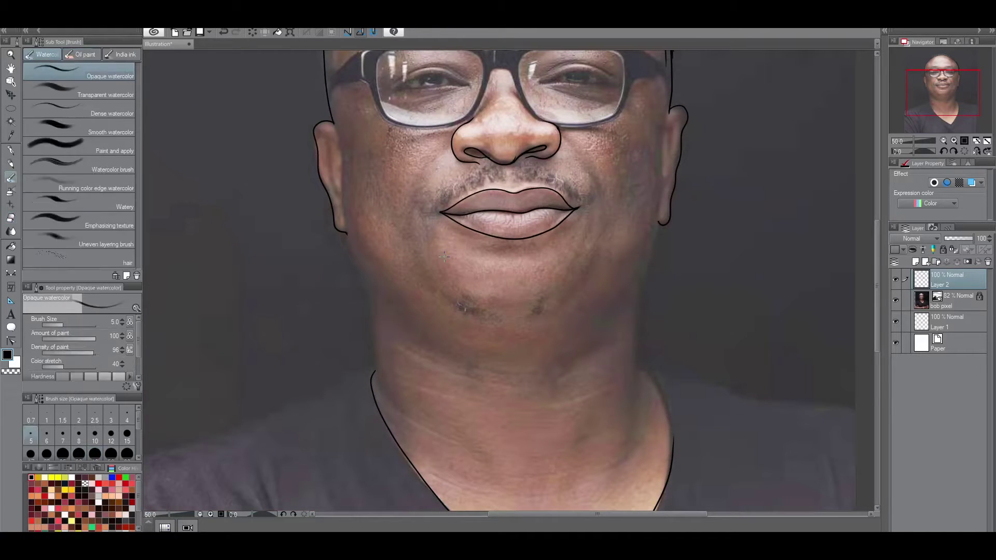
key("p")
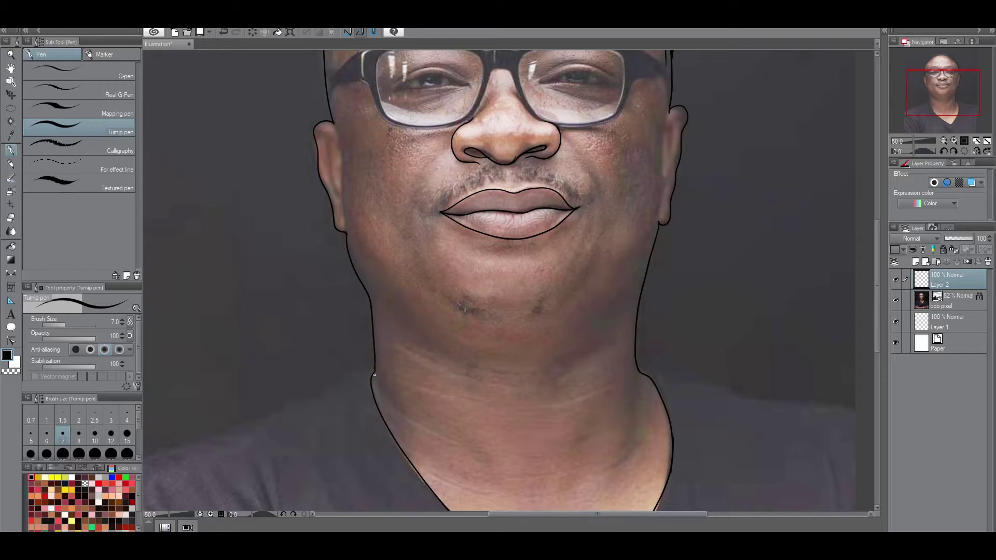
Hide the photo layer to examine the line art on its own, and show the photo again.
left_click(894, 306)
key("ctrl+minus")
key("ctrl+minus")
key("ctrl+minus")
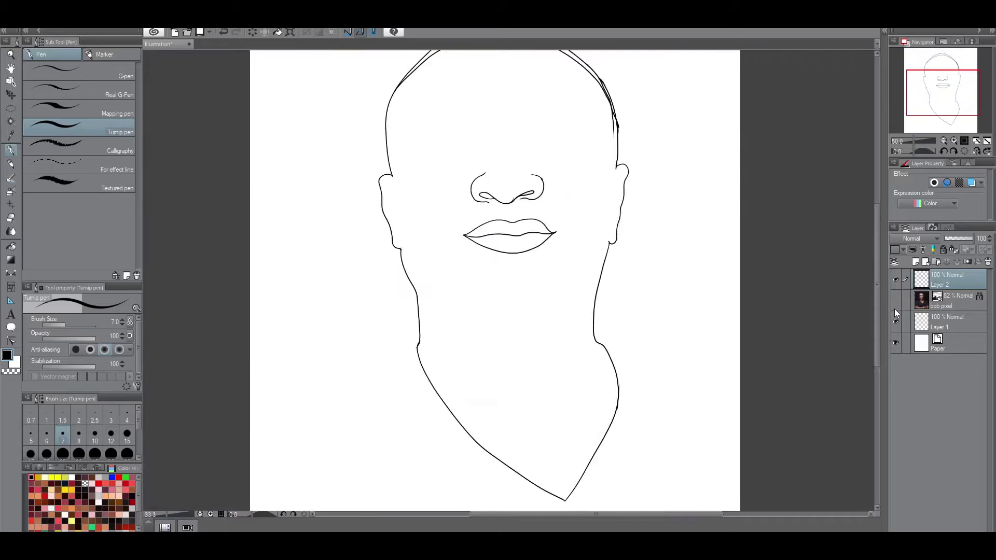
key("ctrl+plus")
key("ctrl+plus")
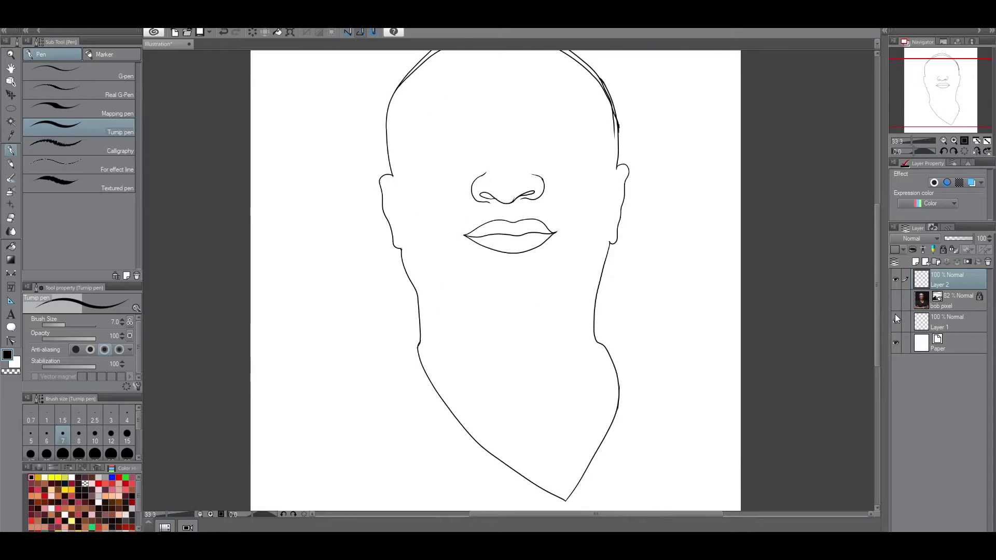
left_click(895, 300)
Erase the stray lower end of the inner hairline beside the right temple with the Hard eraser at size 30.
key("ctrl+plus")
key("ctrl+plus")
left_click_drag(877, 243, 879, 148)
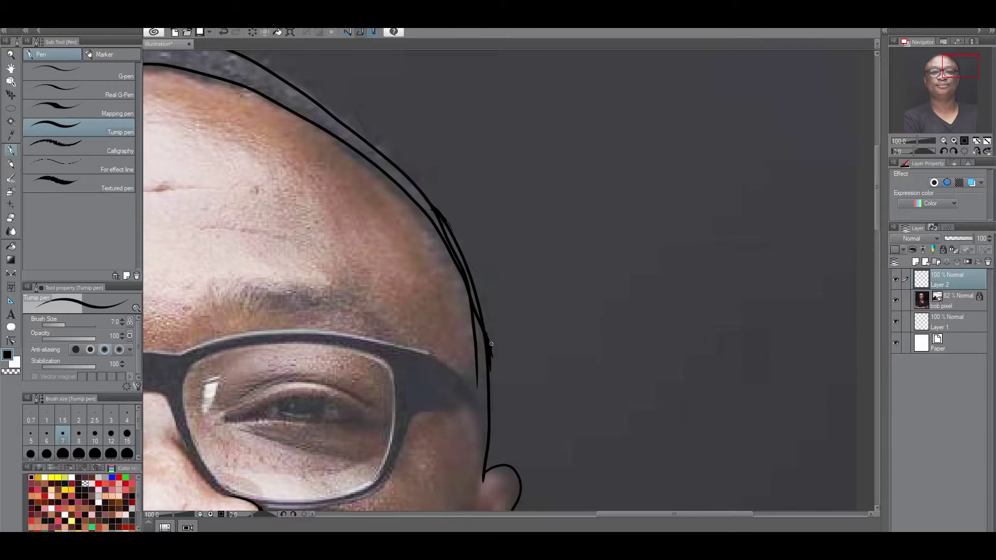
key("e")
left_click_drag(480, 389, 468, 320)
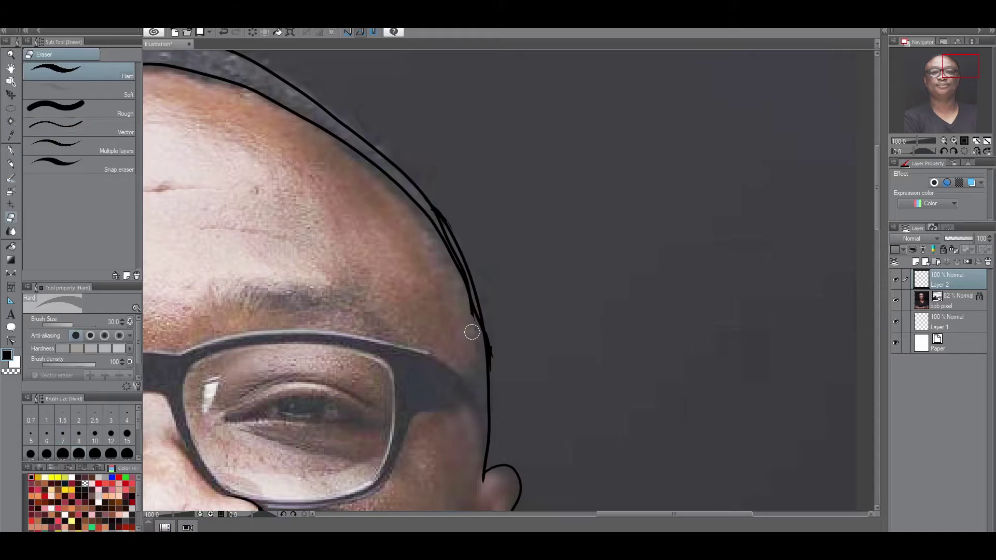
Clean up the overlapping head and hairline strokes on the right side with the Hard eraser, reduced to size 10 and then 6.
key("bracketleft")
key("bracketleft")
key("bracketleft")
key("bracketleft")
key("bracketleft")
key("bracketleft")
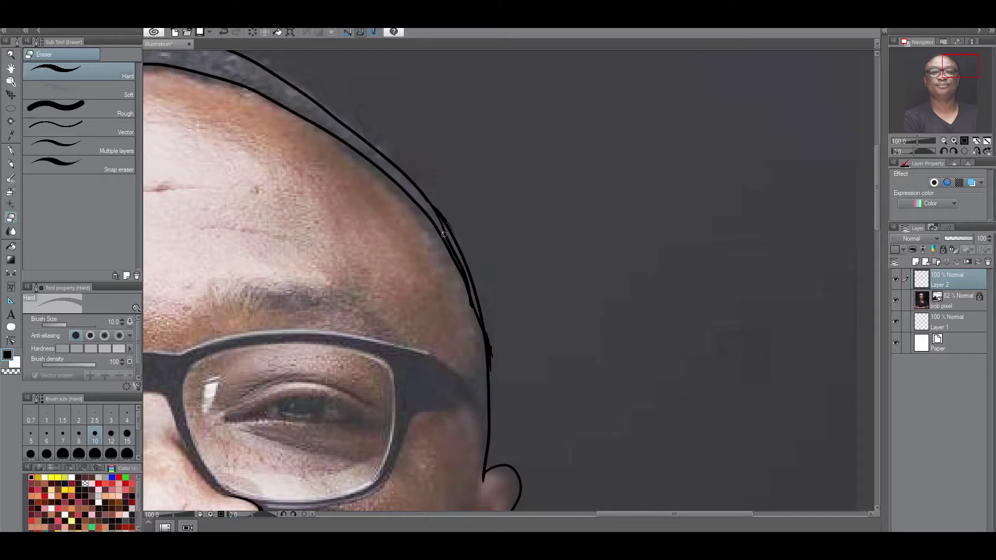
key("bracketleft")
key("bracketleft")
key("bracketleft")
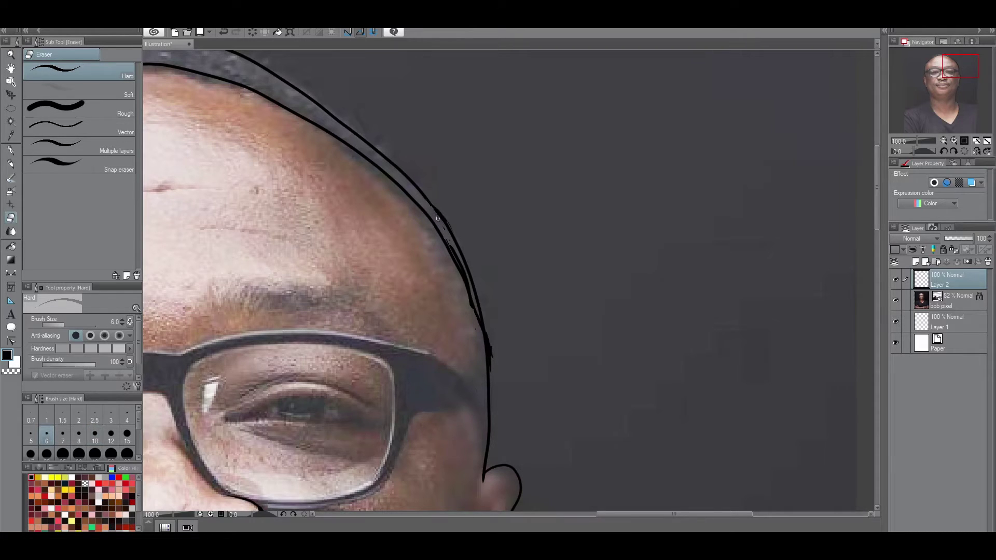
scroll(456, 254, "down", 4)
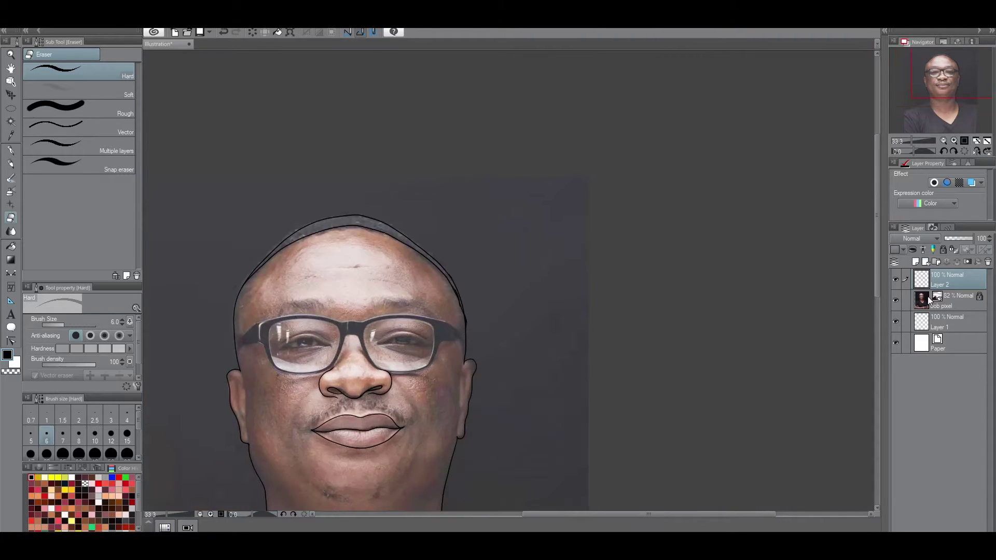
Rename the traced layer as line work and add a new raster layer above it.
double_click(939, 284)
type("lin")
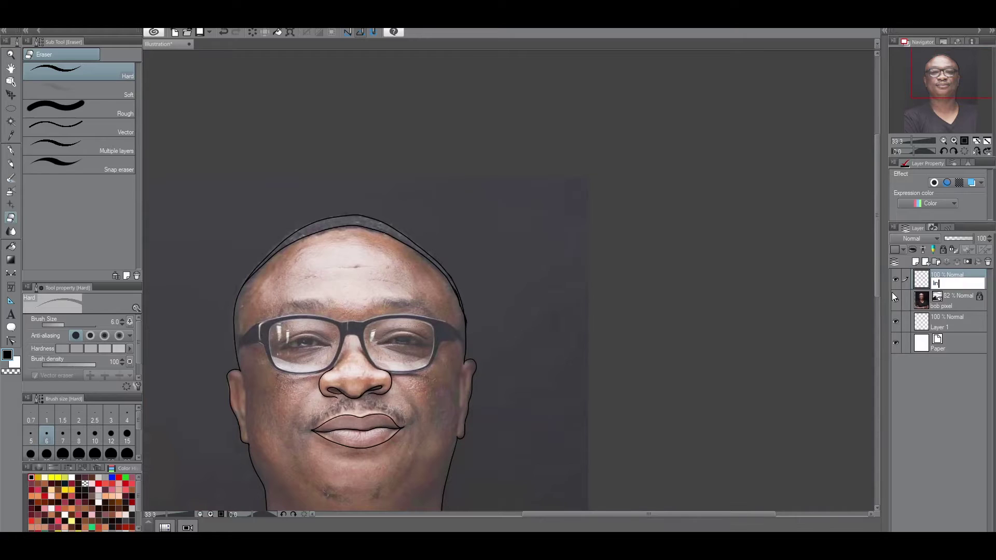
type("e work")
key("Return")
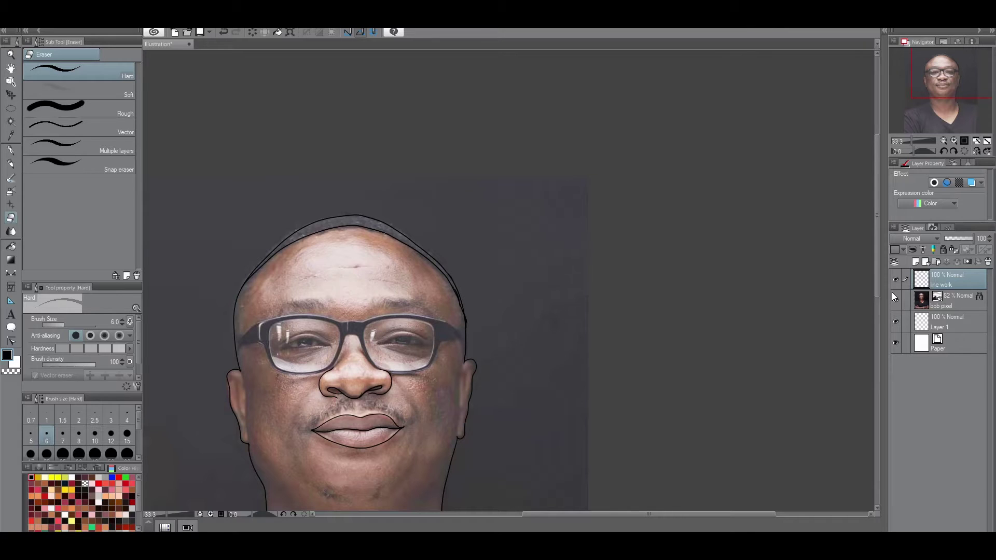
left_click_drag(877, 292, 884, 266)
left_click(915, 262)
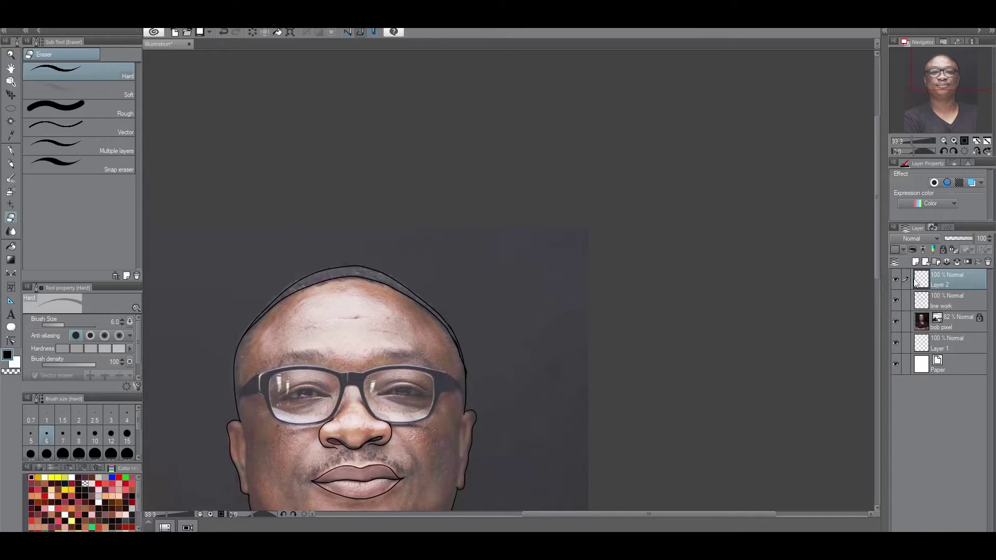
Hide the photo layer briefly to check the whole line drawing, and restore the photo.
left_click(895, 321)
key("ctrl+minus")
key("ctrl+minus")
left_click(898, 322)
key("ctrl+plus")
key("ctrl+plus")
key("ctrl+plus")
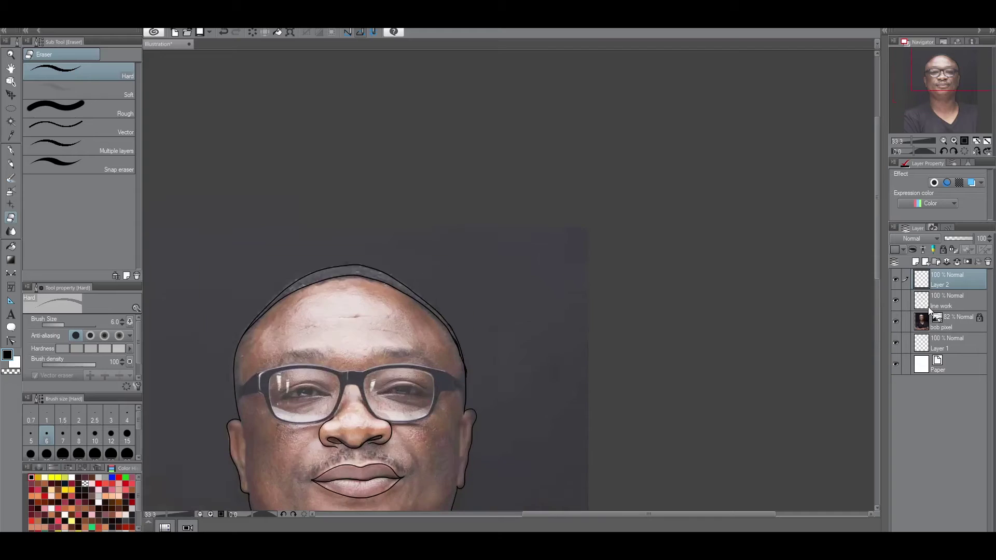
Trace the right eye's outline and upper lid creases on the line work layer with the Turnip pen at size 5.
left_click_drag(742, 510, 667, 505)
left_click_drag(877, 223, 877, 311)
left_click(945, 301)
key("ctrl+plus")
scroll(518, 145, "up", 3)
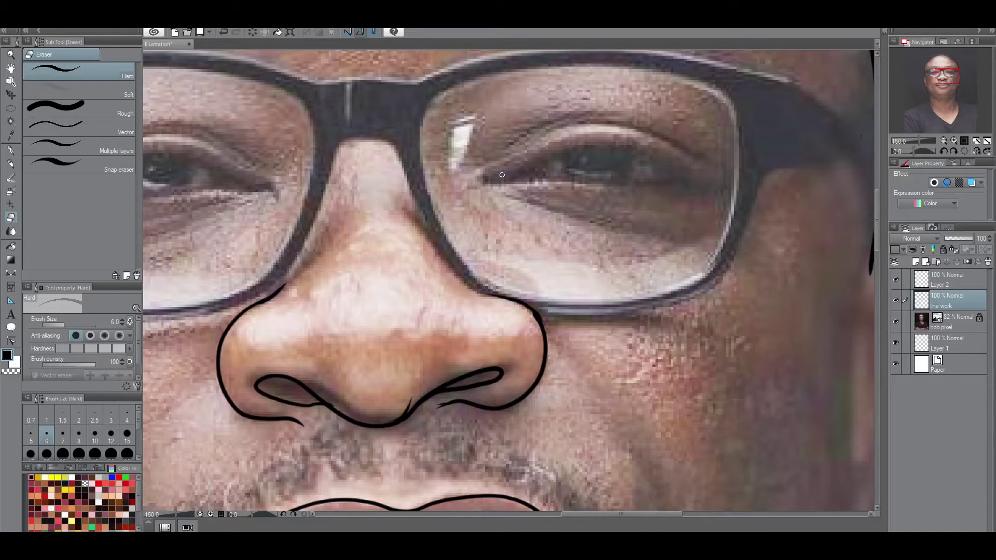
key("p")
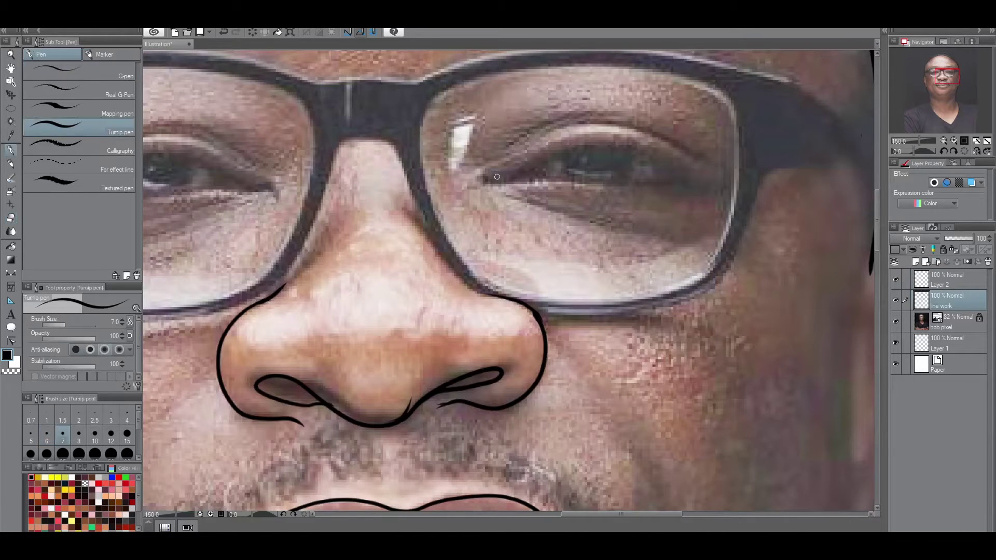
key("bracketleft")
key("bracketleft")
mouse_move(486, 181)
left_mouse_down()
mouse_move(630, 143)
mouse_move(708, 179)
mouse_move(633, 185)
mouse_move(694, 178)
left_mouse_up()
left_click_drag(509, 145, 590, 113)
mouse_move(543, 135)
left_mouse_down()
mouse_move(592, 116)
mouse_move(717, 160)
left_mouse_up()
Trace the left eye's outline, its upper lid creases and the fold lines beneath it.
left_click_drag(640, 517, 567, 517)
mouse_move(477, 197)
left_mouse_down()
mouse_move(622, 158)
mouse_move(638, 192)
mouse_move(487, 198)
mouse_move(598, 134)
mouse_move(698, 155)
left_mouse_up()
key("ctrl+z")
key("ctrl+z")
mouse_move(562, 132)
left_mouse_down()
mouse_move(692, 159)
mouse_move(622, 138)
left_mouse_up()
left_click_drag(661, 197, 618, 211)
left_click_drag(684, 200, 570, 243)
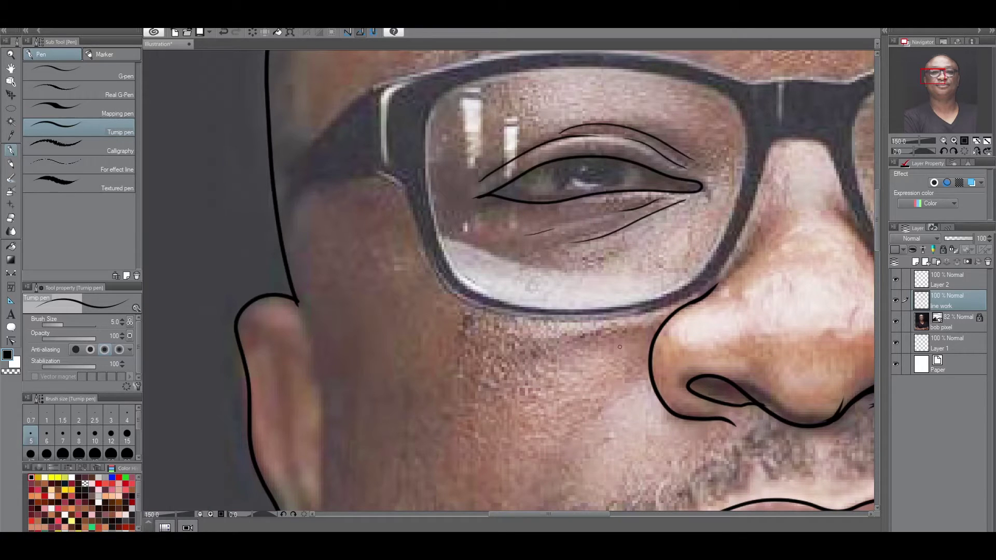
Draw the short crease lines beneath the right eye.
left_click_drag(628, 351, 110, 403)
key("ctrl+z")
left_click_drag(431, 249, 523, 276)
left_click_drag(451, 244, 481, 249)
left_click_drag(642, 276, 614, 292)
Trace the inner fold lines of both ears with short pen strokes.
scroll(596, 315, "down", 4)
scroll(726, 311, "up", 3)
left_click_drag(725, 318, 704, 322)
left_click_drag(707, 376, 700, 419)
left_click_drag(720, 328, 712, 373)
scroll(729, 340, "down", 5)
mouse_move(165, 97)
left_mouse_down()
mouse_move(425, 248)
mouse_move(427, 301)
mouse_move(449, 345)
left_mouse_up()
scroll(445, 395, "down", 3)
scroll(759, 348, "up", 1)
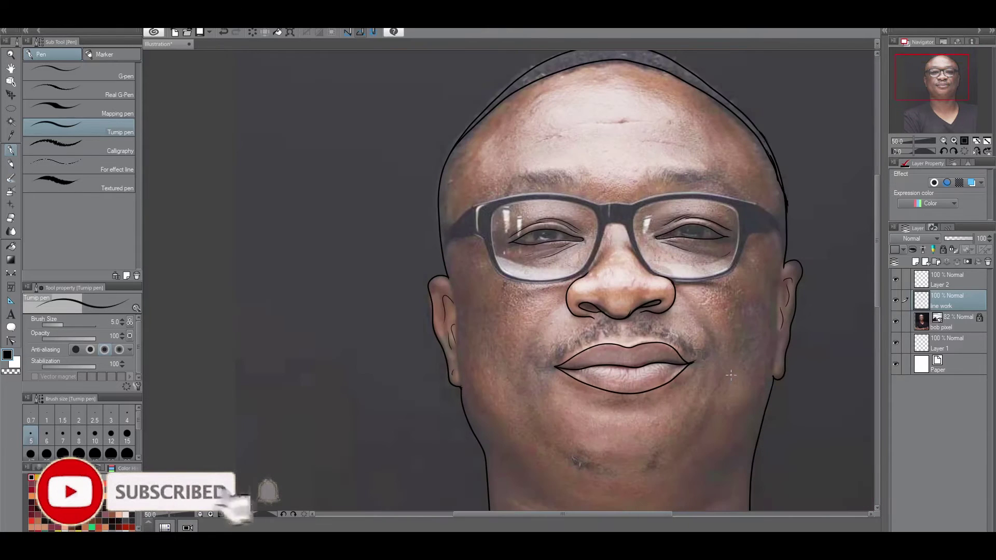
Toggle the photo layer off and on to examine the line art with the eyes and ear folds.
left_click(895, 321)
key("ctrl+minus")
key("ctrl+minus")
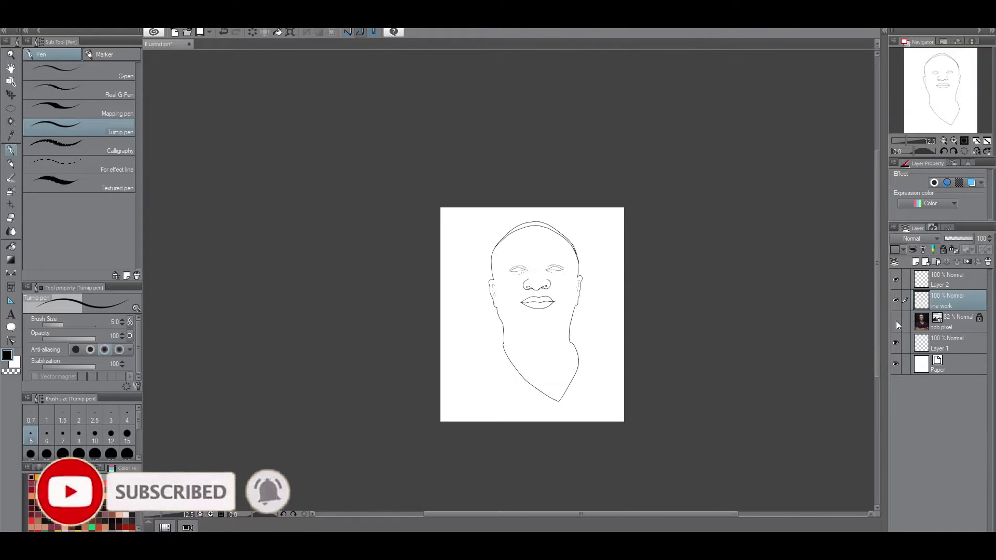
left_click(895, 321)
key("ctrl+plus")
key("ctrl+plus")
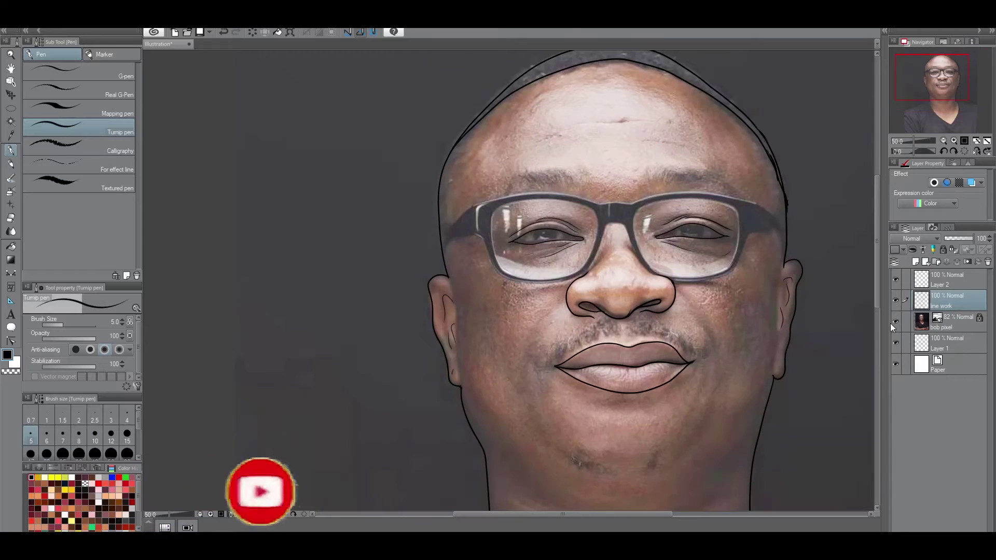
Trace the inner edges of both eyeglass lenses on Layer 2 with the Continuous curve tool at size 6.
scroll(605, 276, "up", 1)
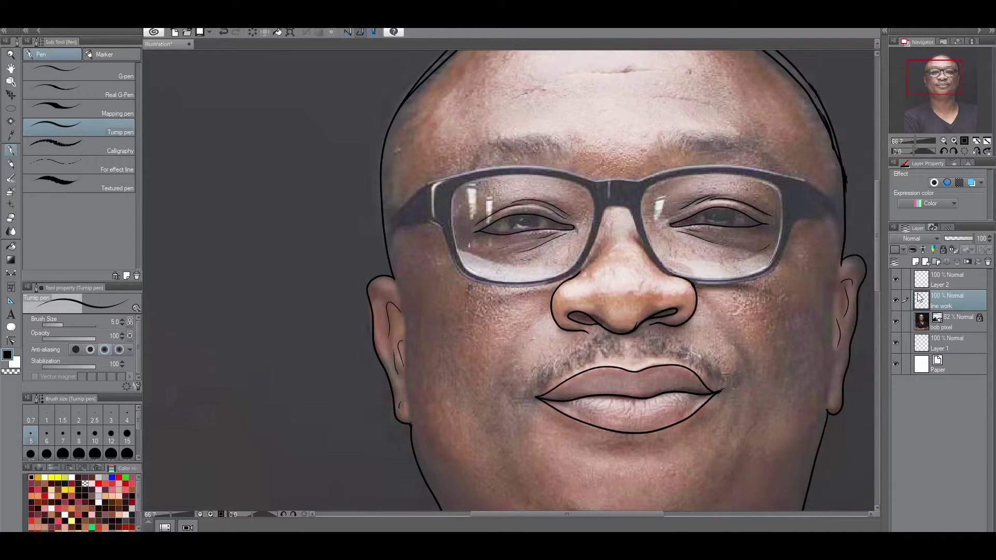
left_click(940, 288)
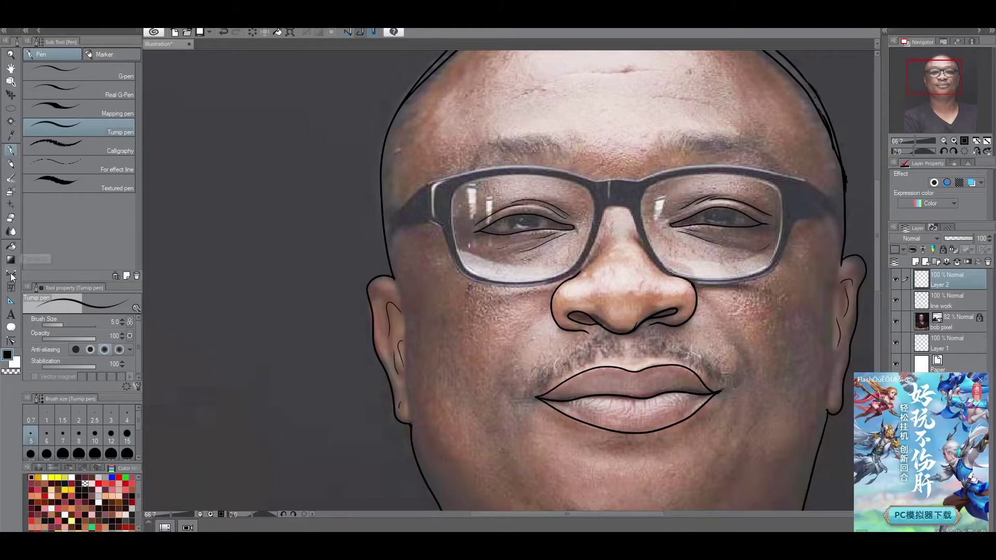
left_click(977, 378)
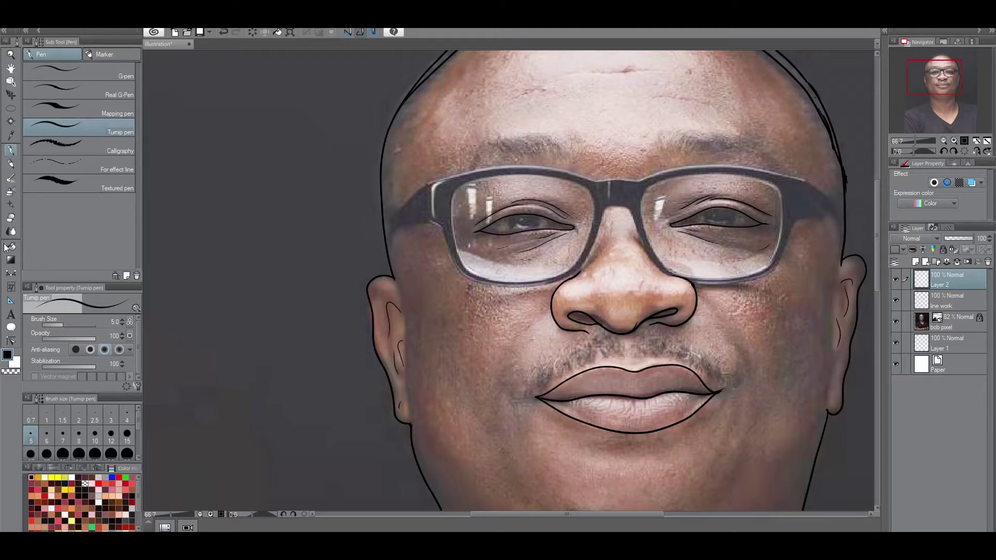
left_click(11, 273)
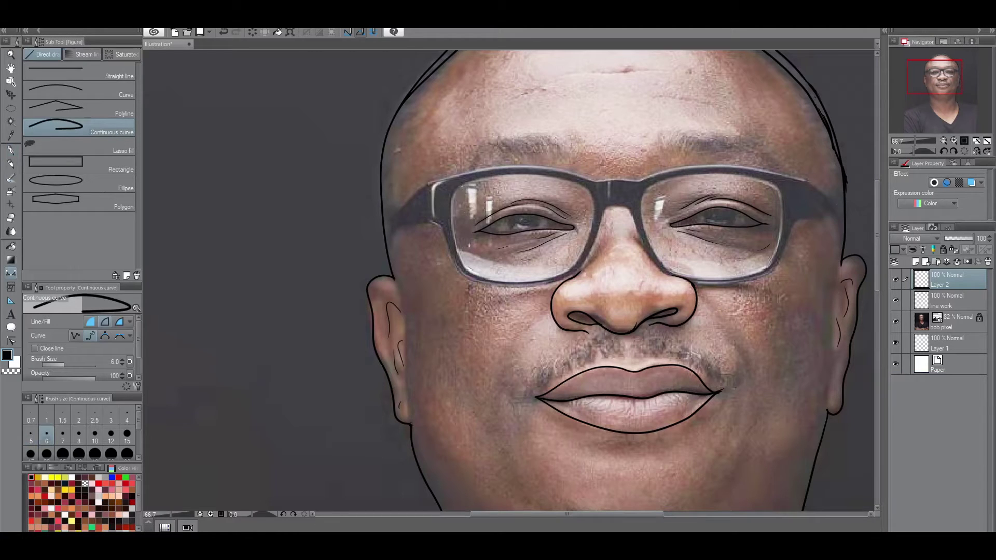
left_click(487, 177)
left_click(451, 201)
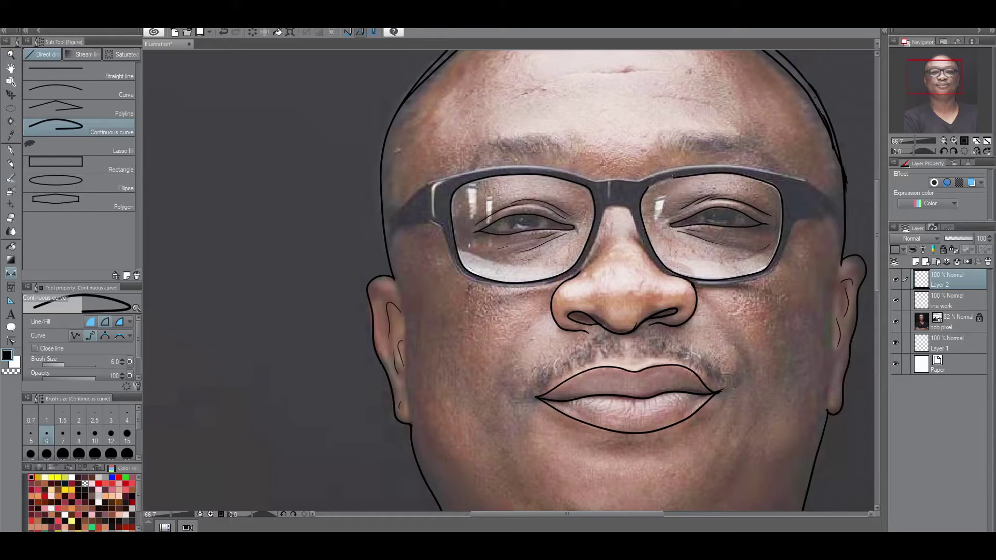
left_click(645, 180)
Trace the upper edge of the glasses frame across both lenses and along both temple arms to the sides of the head.
left_click(506, 166)
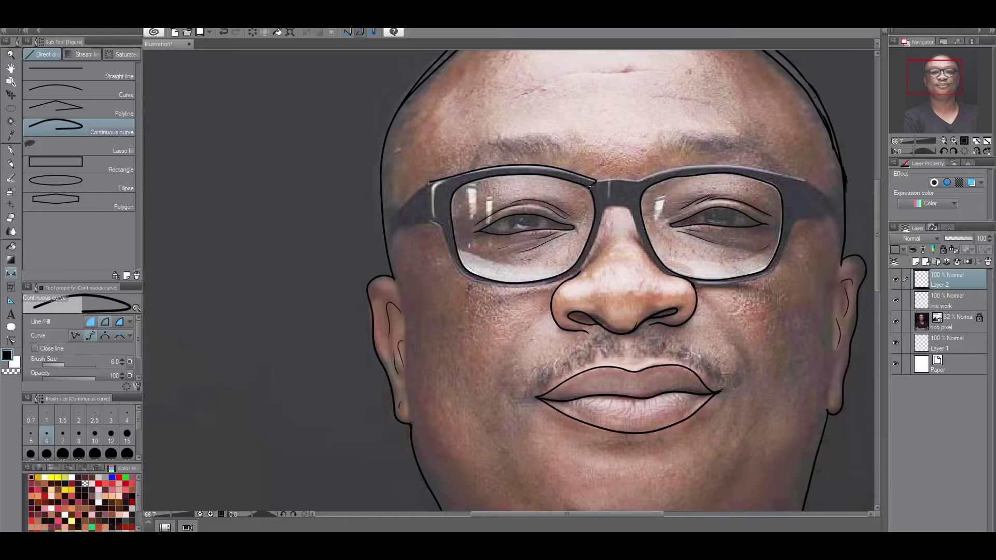
key("ctrl+z")
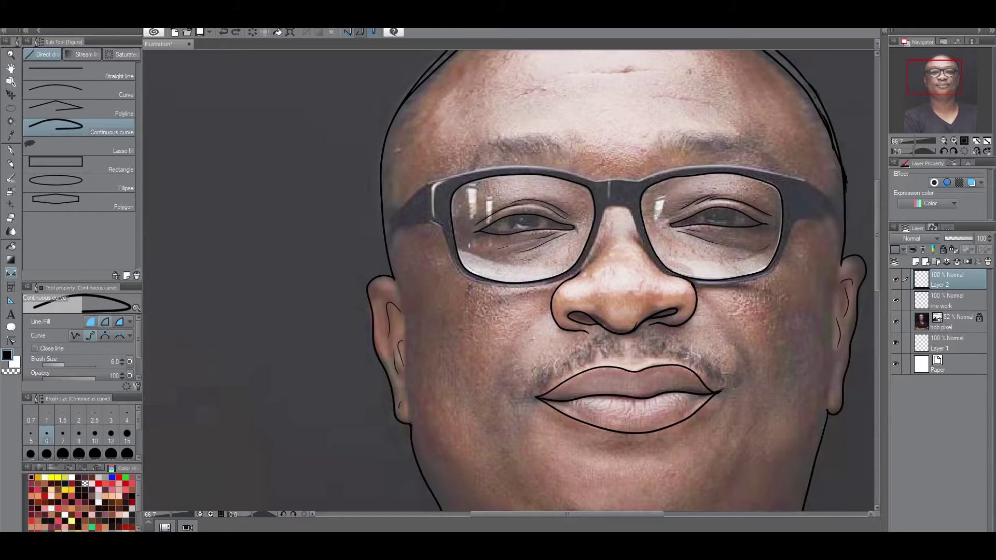
left_click(430, 182)
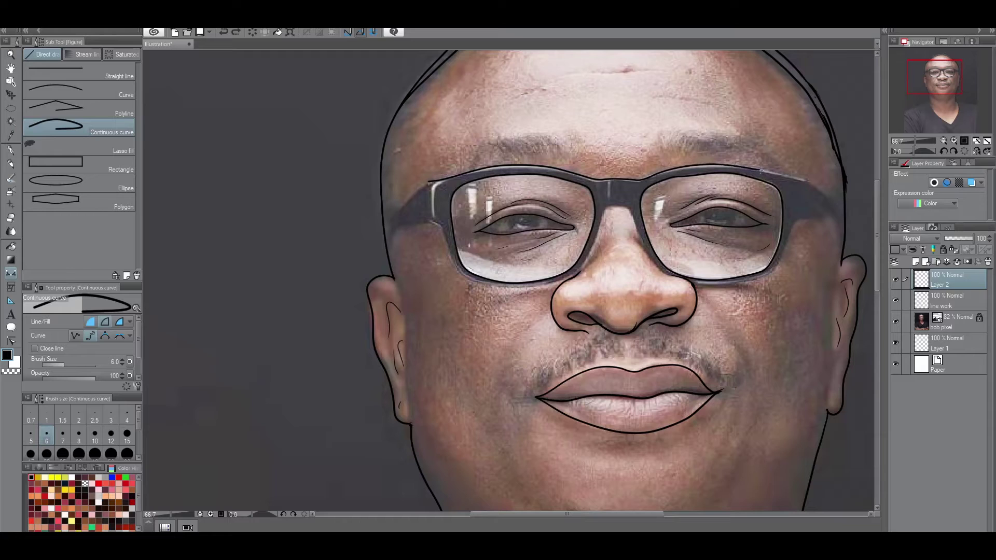
left_click(812, 186)
double_click(845, 217)
left_click(382, 224)
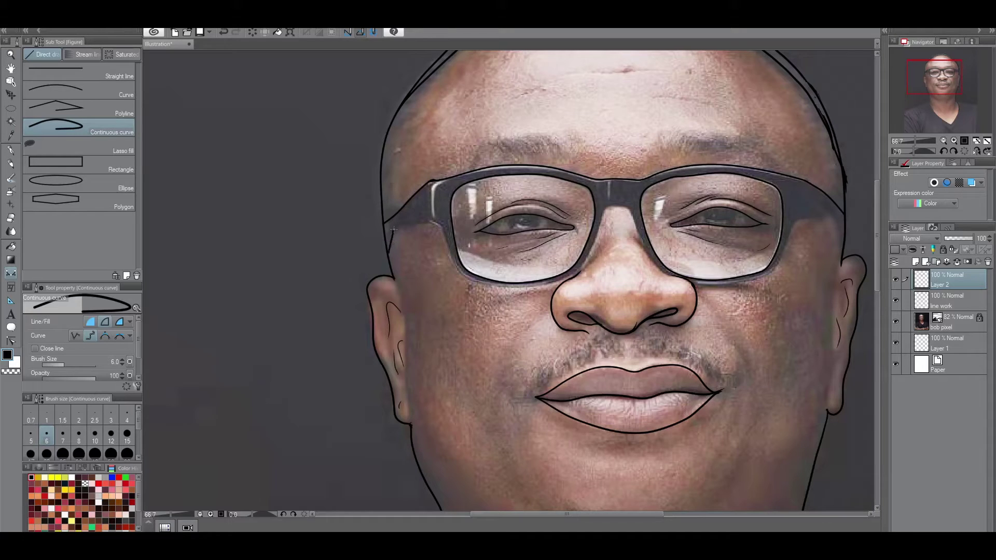
key("ctrl+z")
Trace the lower edge of the glasses from the left arm, around the left lens and under the bridge to the nose's right side.
double_click(438, 223)
left_click(432, 223)
left_click(458, 273)
left_click(512, 289)
left_click(581, 270)
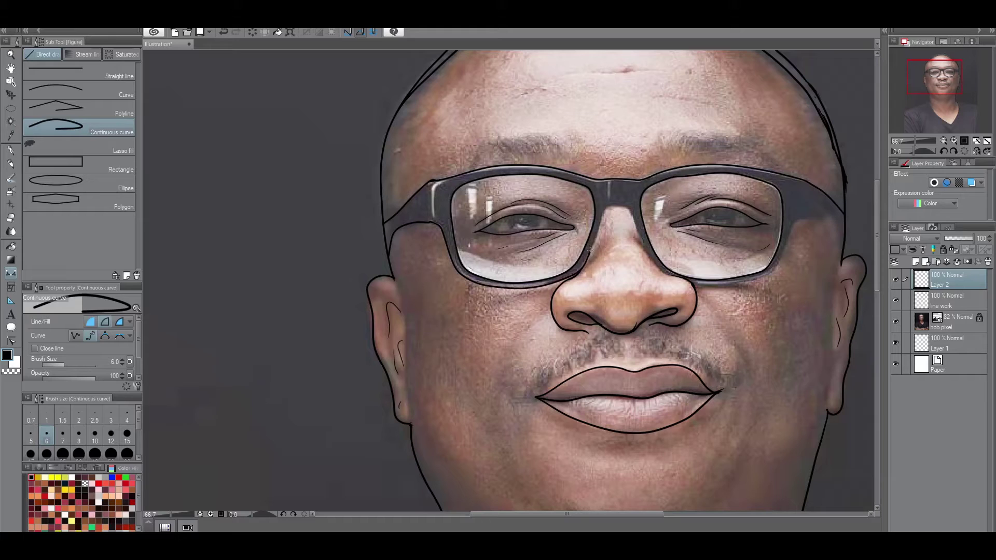
left_click(603, 206)
left_click(696, 283)
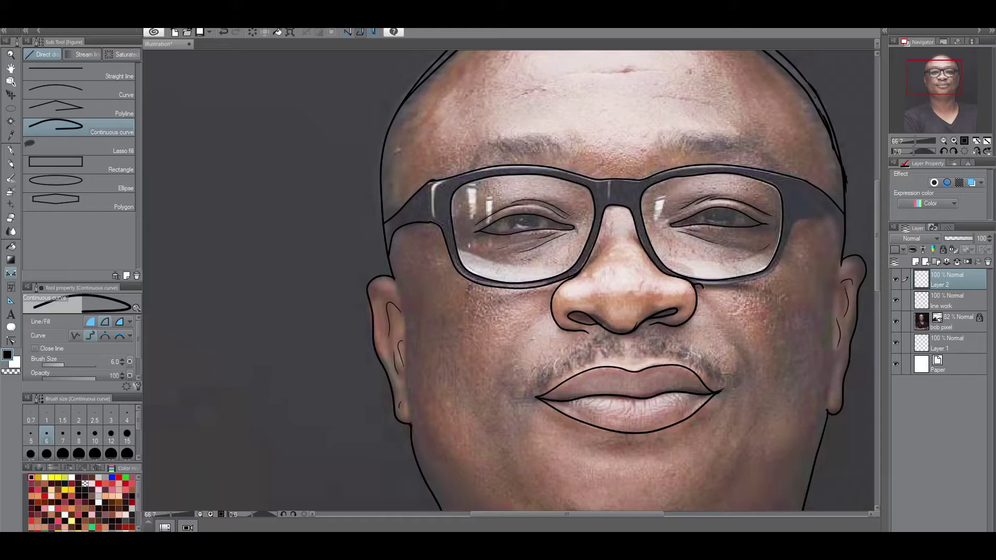
Erase the stray end of the frame curve just right of the nose.
scroll(669, 290, "up", 4)
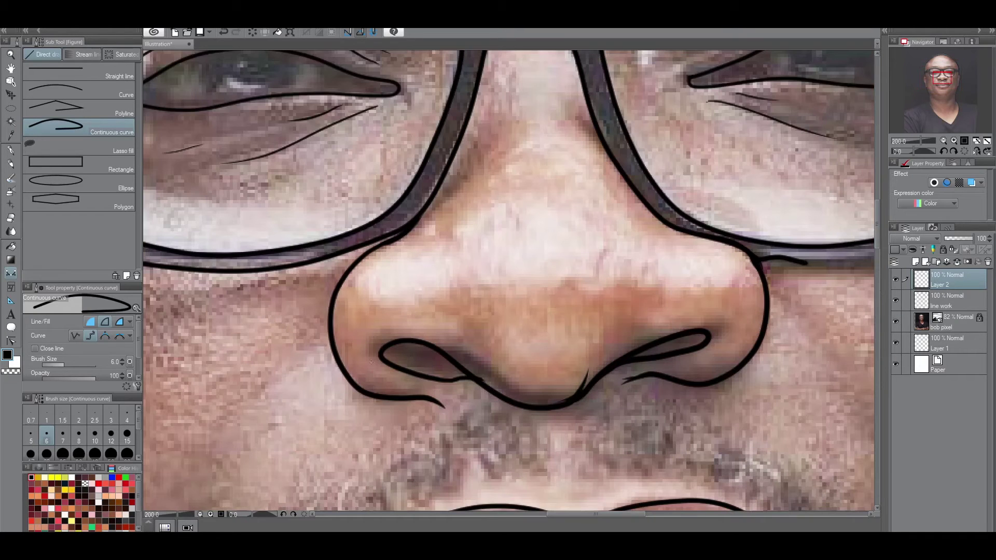
key("e")
mouse_move(809, 265)
left_mouse_down()
mouse_move(764, 256)
mouse_move(807, 261)
left_mouse_up()
key("ctrl+minus")
key("ctrl+minus")
Trace the lower frame edge around the right lens and along the right temple arm with Continuous curve, and hide the line work layer.
key("p")
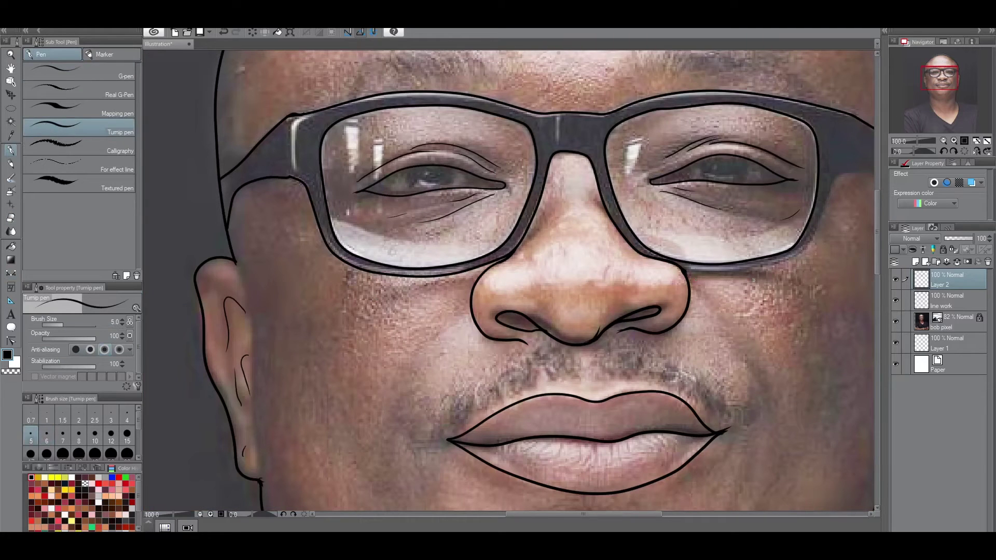
key("u")
left_click(685, 270)
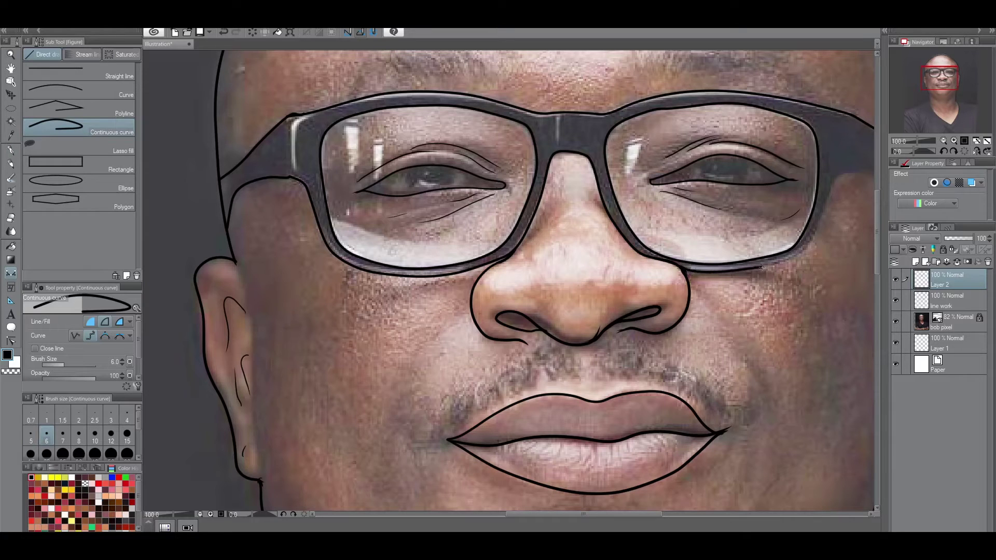
left_click(801, 254)
left_click(833, 174)
scroll(851, 171, "right", 5)
scroll(830, 172, "right", 1)
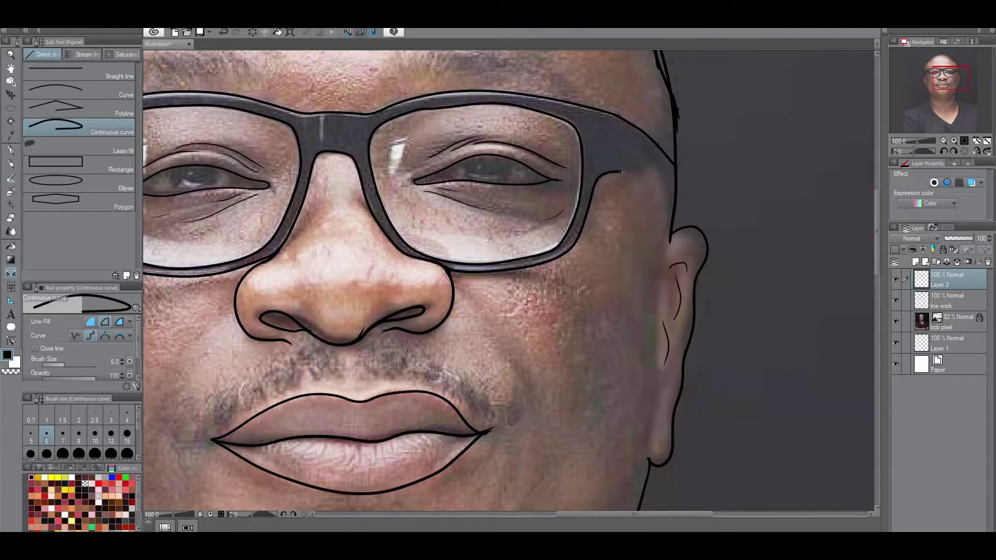
left_click(664, 170)
left_click(895, 300)
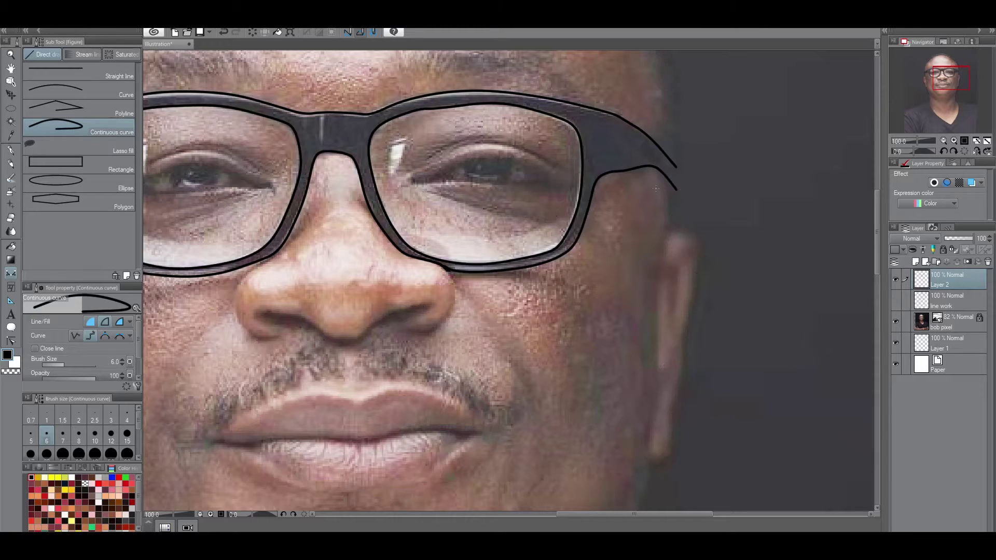
Close the open outer ends of both glasses temple arms with Turnip pen strokes at the sides of the head.
left_click(11, 150)
scroll(669, 171, "up", 5)
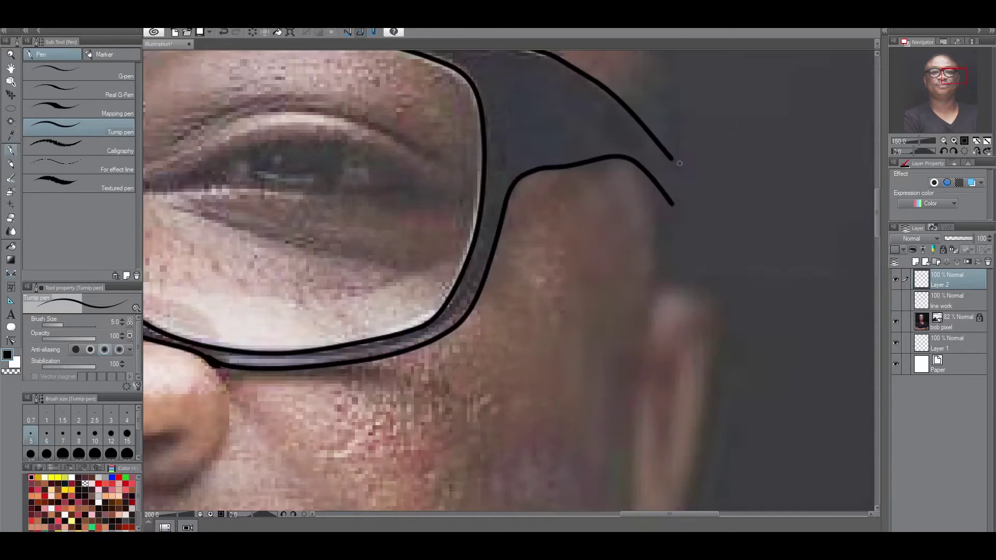
left_click_drag(668, 156, 666, 228)
scroll(668, 250, "down", 5)
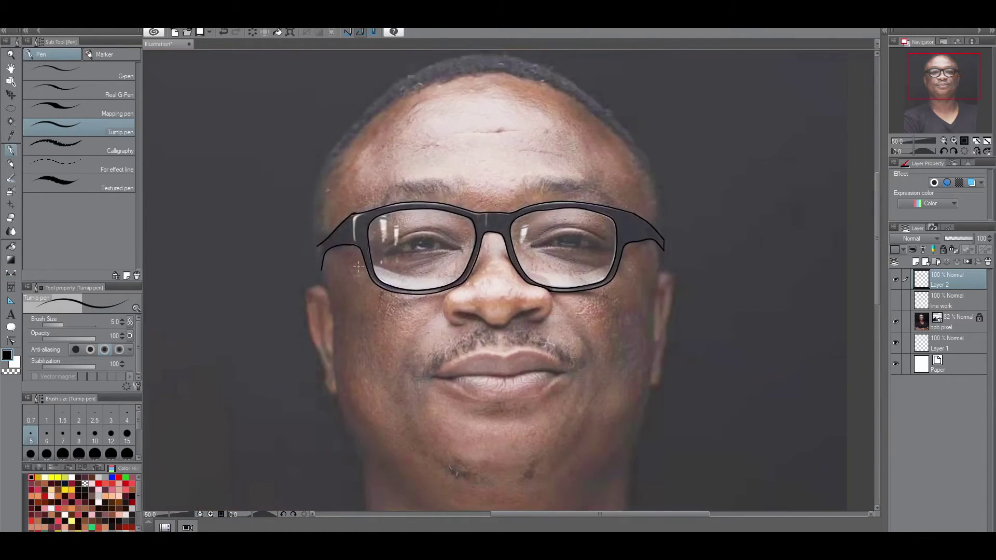
scroll(352, 237, "up", 3)
left_click_drag(341, 232, 361, 326)
scroll(341, 239, "down", 3)
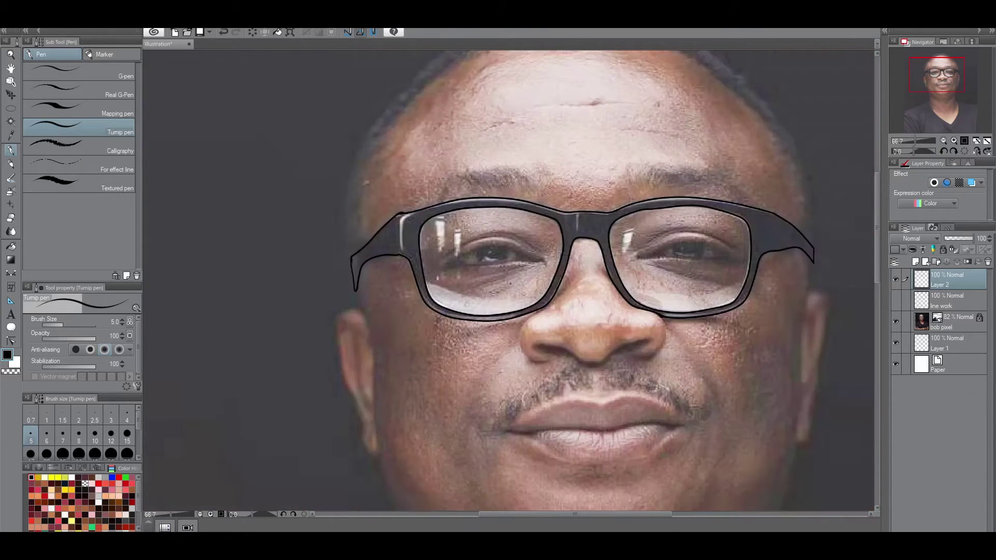
Show the line work layer again and inspect the whole line art with the photo temporarily hidden.
left_click(896, 301)
left_click(896, 301)
left_click(896, 321)
left_click(895, 301)
key("ctrl+minus")
key("ctrl+minus")
key("ctrl+minus")
key("ctrl+minus")
key("ctrl+plus")
key("ctrl+plus")
key("ctrl+plus")
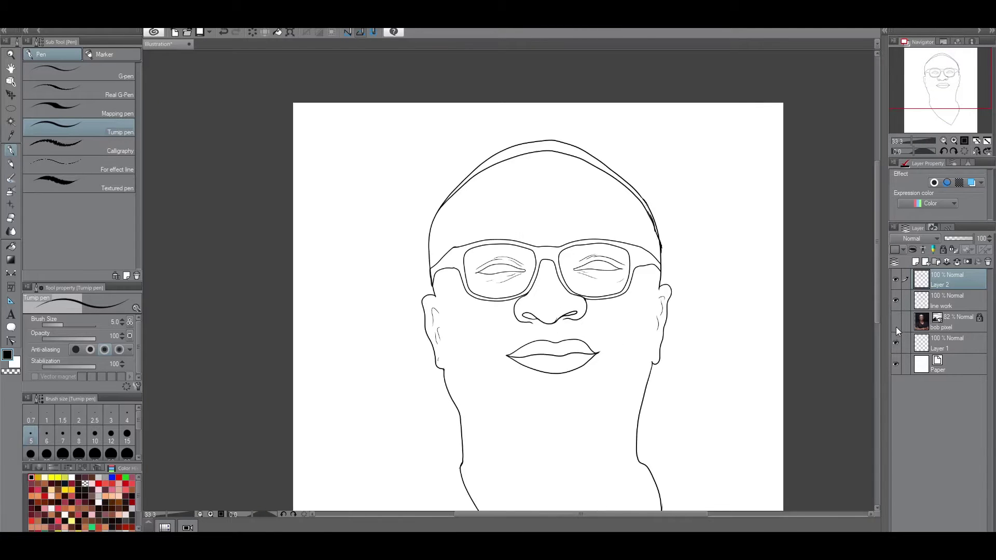
left_click(895, 321)
Rename the eyeglasses layer "glasses frame" and add a new layer above it.
double_click(938, 284)
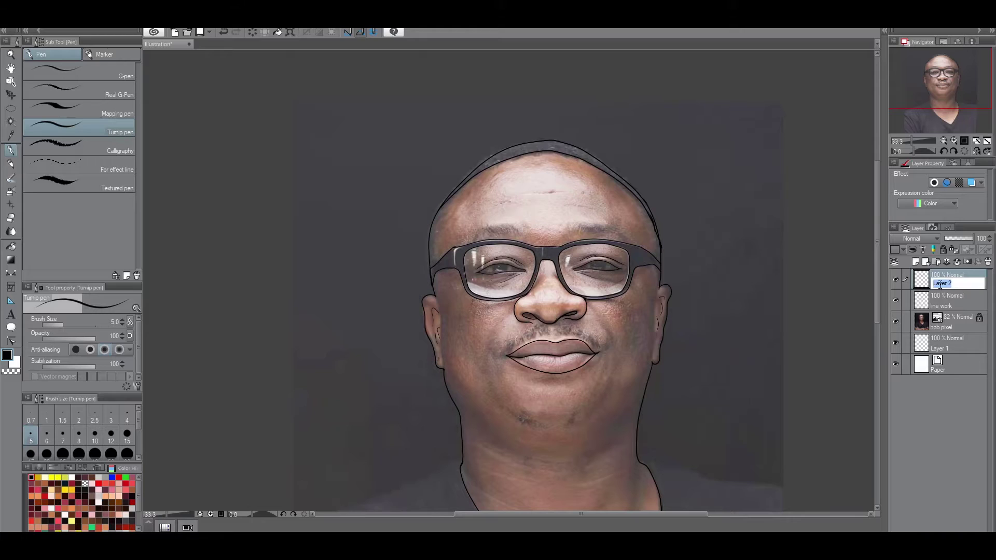
type("glasses frame")
key("Return")
left_click(915, 262)
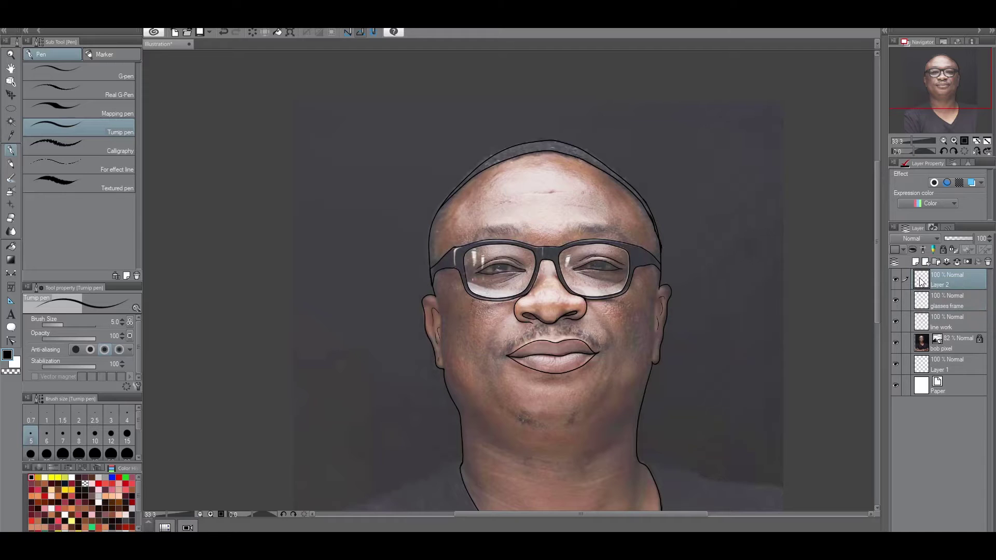
Hide the photo, auto-select the hair band between the two head outlines on the line work layer, and fill it black on Layer 2.
scroll(521, 369, "up", 2)
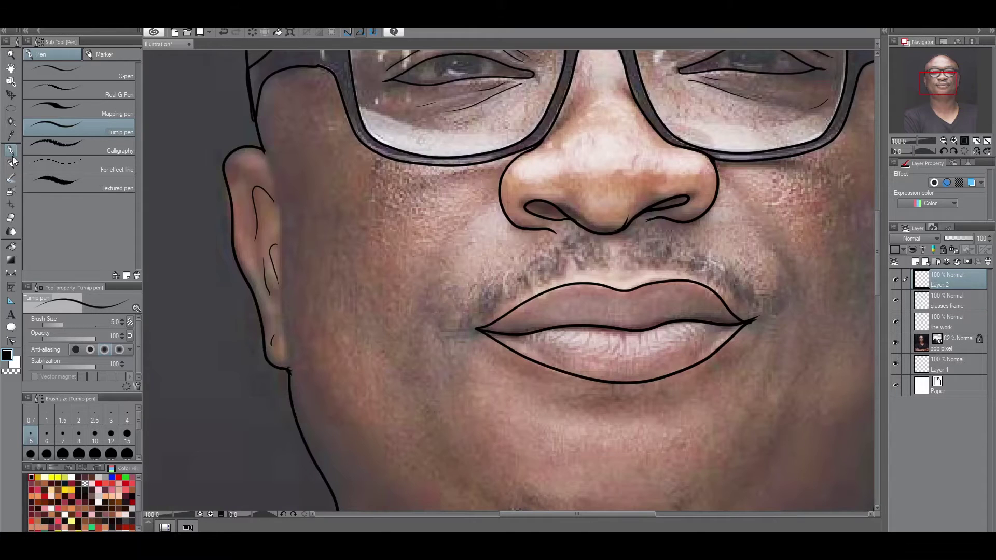
left_click_drag(884, 229, 881, 164)
left_click(896, 342)
left_click(949, 321)
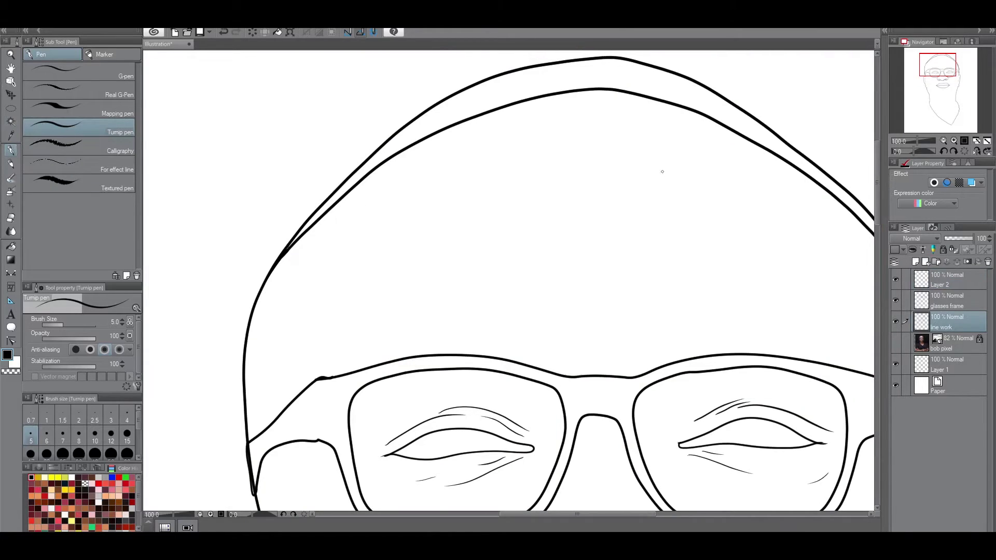
key("w")
left_click(576, 82)
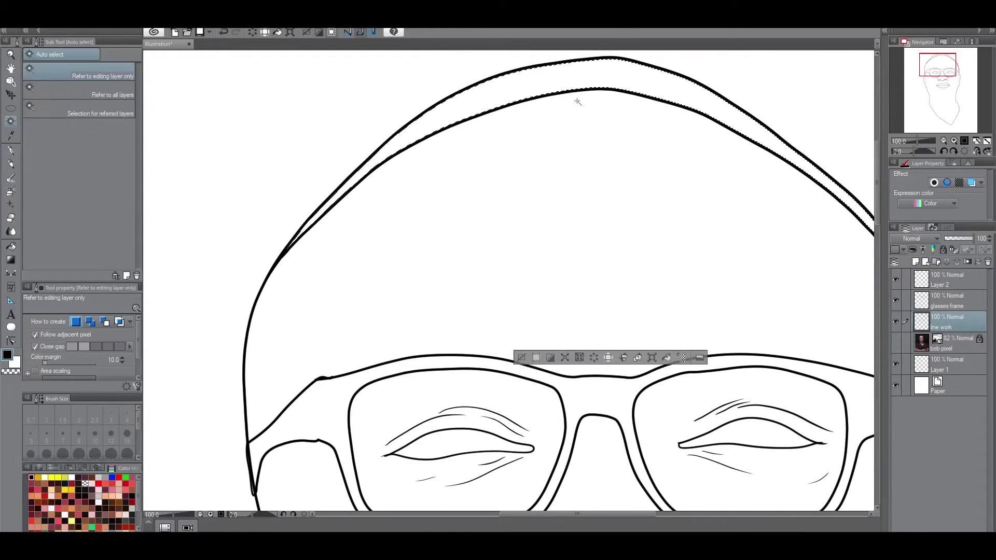
left_click(944, 284)
left_click(666, 358)
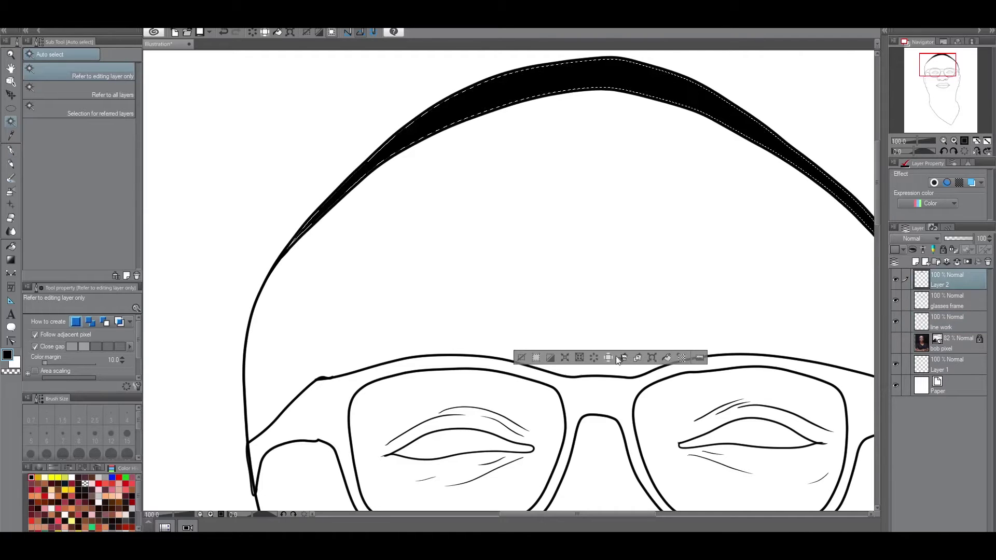
left_click(536, 358)
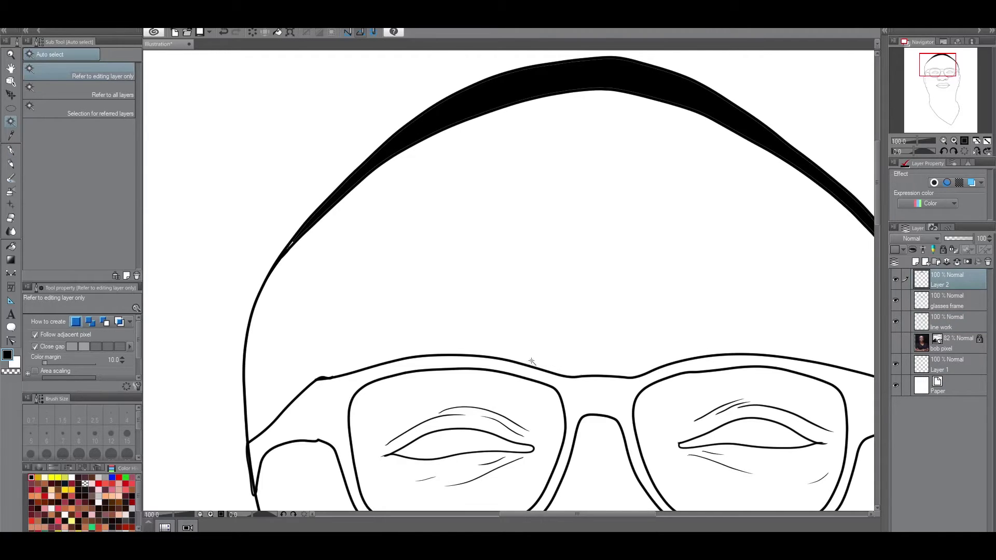
scroll(532, 361, "down", 3)
scroll(534, 359, "up", 1)
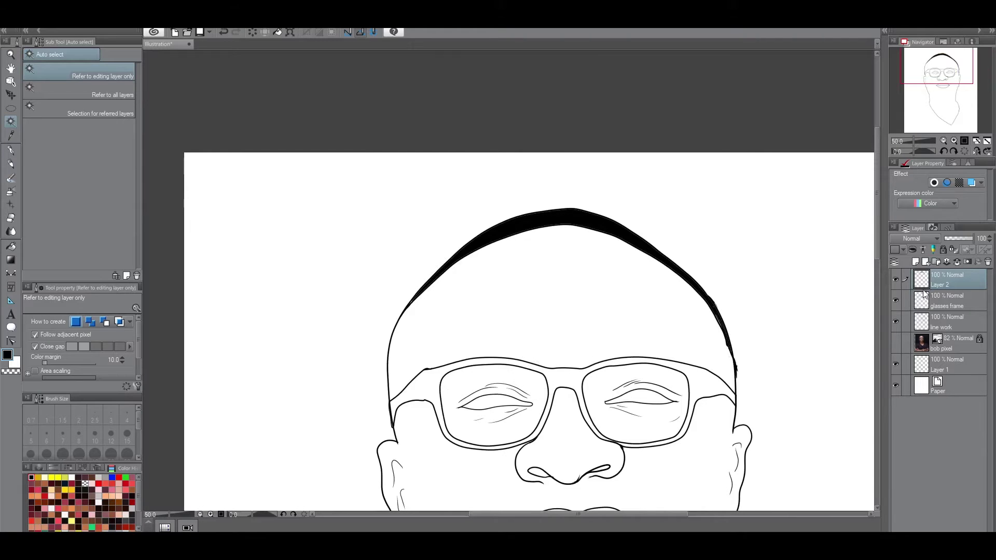
Add a new layer, show the photo, and draw small curly hair strands up the left temple hairline with the size 5 Turnip pen.
left_click(917, 262)
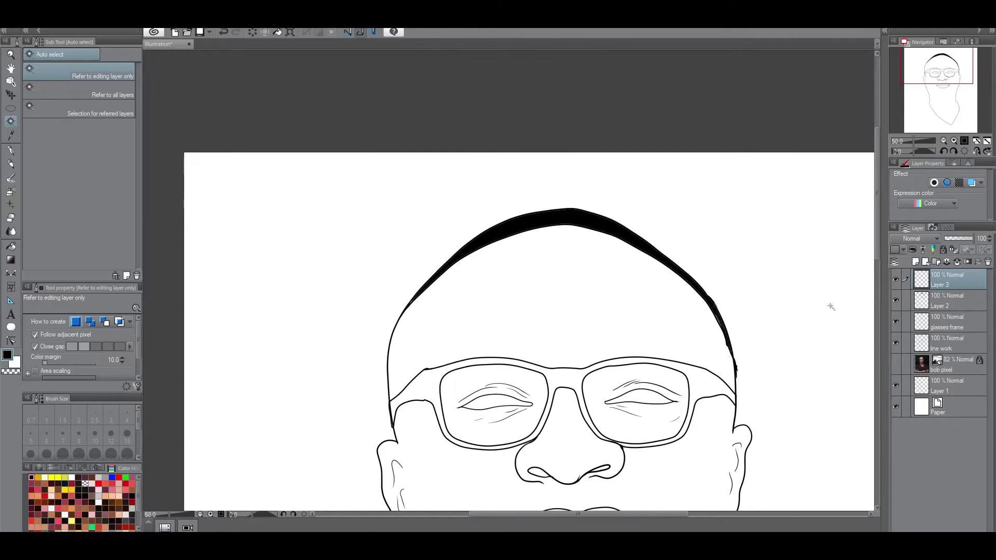
key("p")
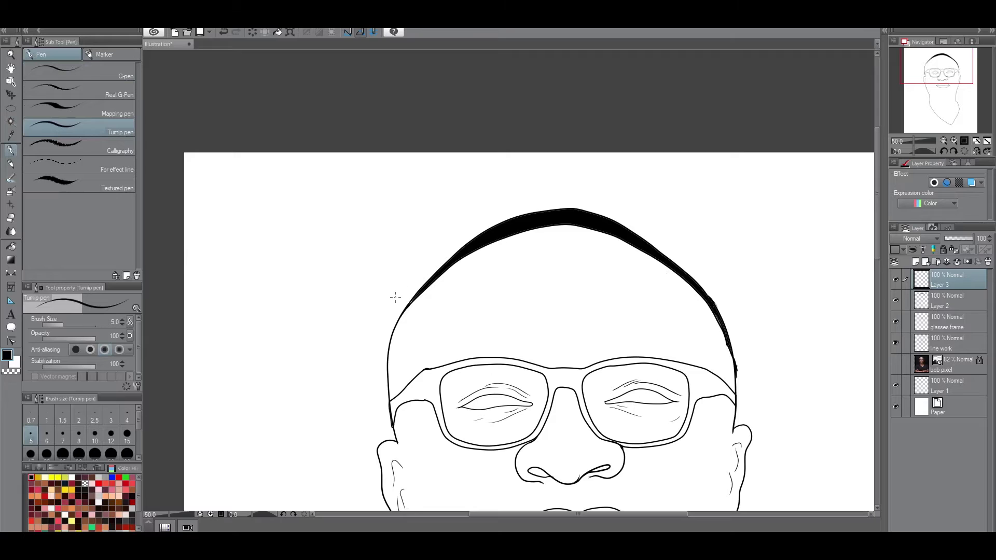
scroll(392, 324, "up", 1)
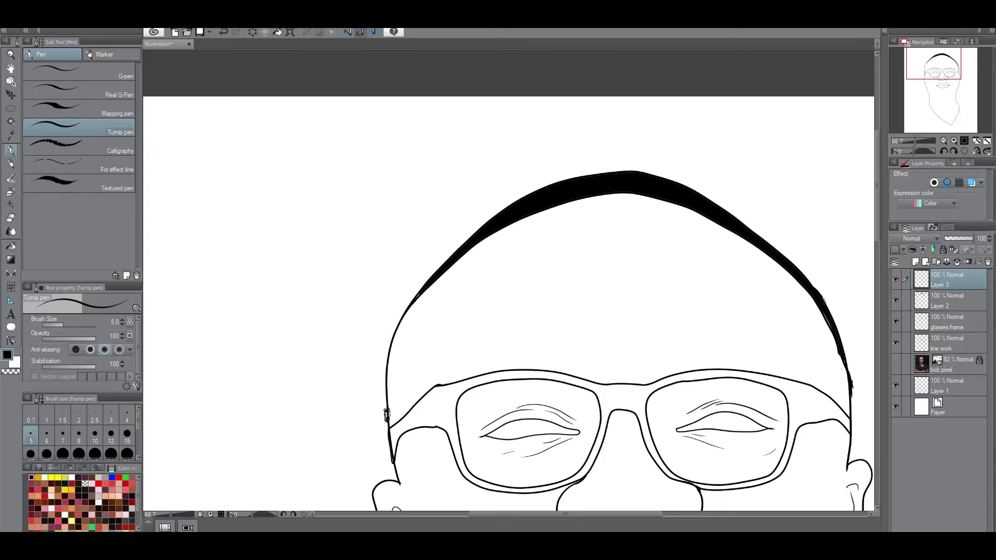
left_click(895, 365)
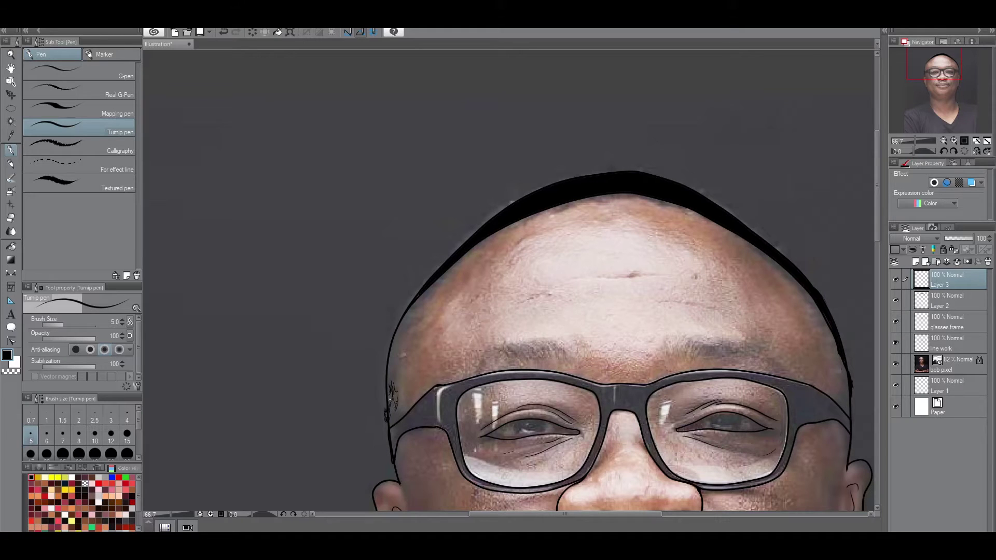
left_click_drag(387, 415, 393, 417)
left_click_drag(391, 351, 390, 366)
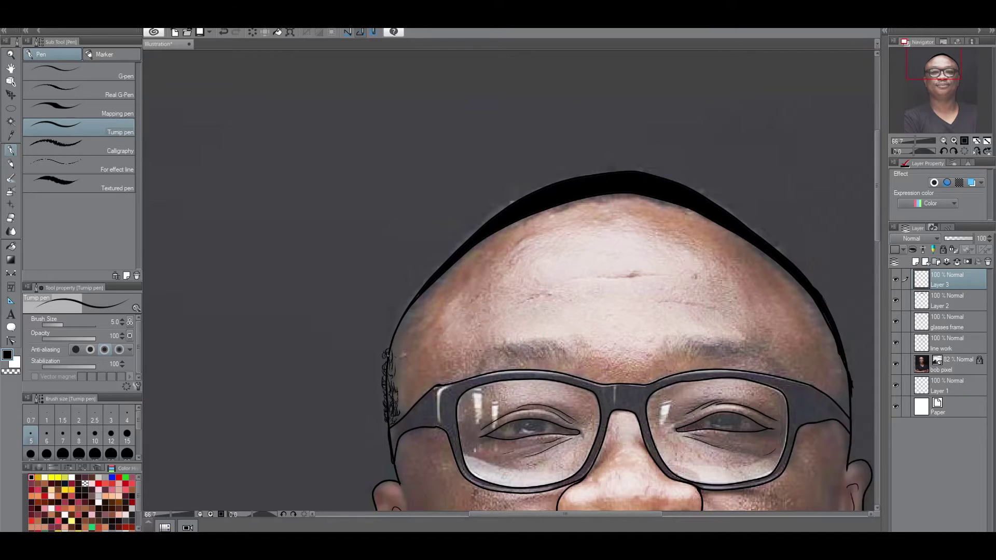
left_click_drag(387, 346, 399, 317)
left_click_drag(399, 350, 397, 335)
left_click_drag(409, 301, 411, 304)
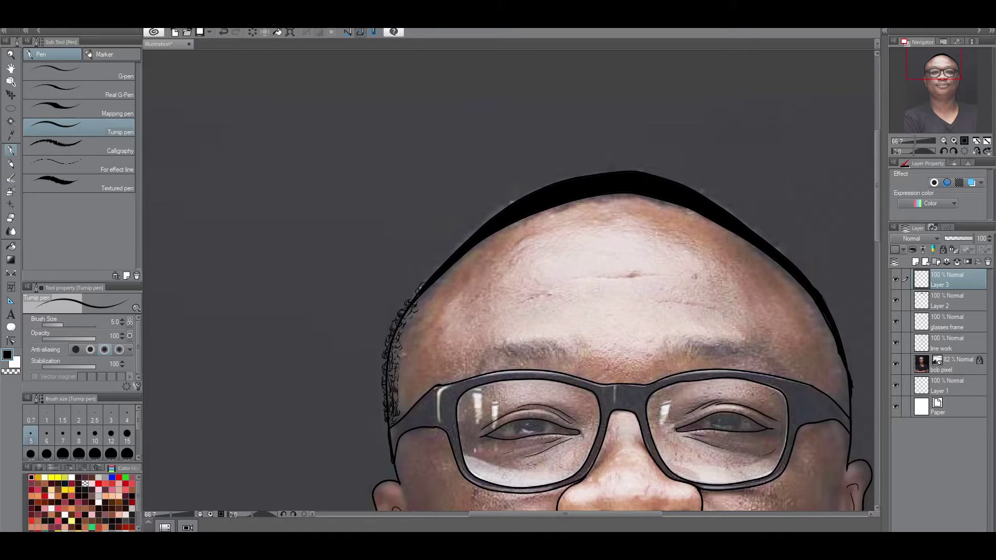
Draw curly strands along the outer and inner edges of the hair band's upper-left curve.
mouse_move(435, 269)
left_mouse_down()
mouse_move(484, 222)
mouse_move(447, 257)
left_mouse_up()
mouse_move(416, 290)
left_mouse_down()
mouse_move(410, 297)
mouse_move(461, 262)
left_mouse_up()
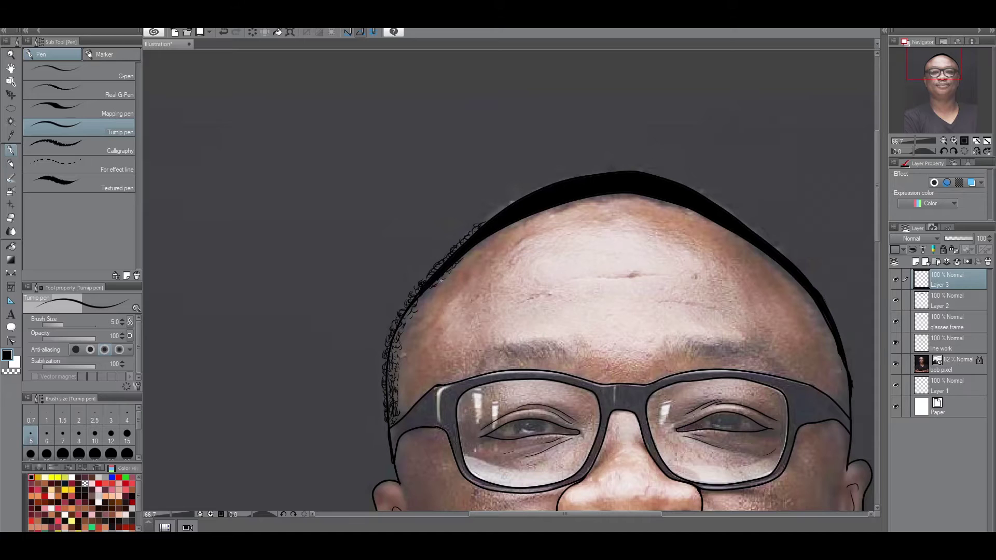
left_click_drag(417, 297, 417, 308)
left_click_drag(402, 347, 401, 336)
left_click_drag(500, 211, 479, 219)
left_click_drag(528, 184, 502, 208)
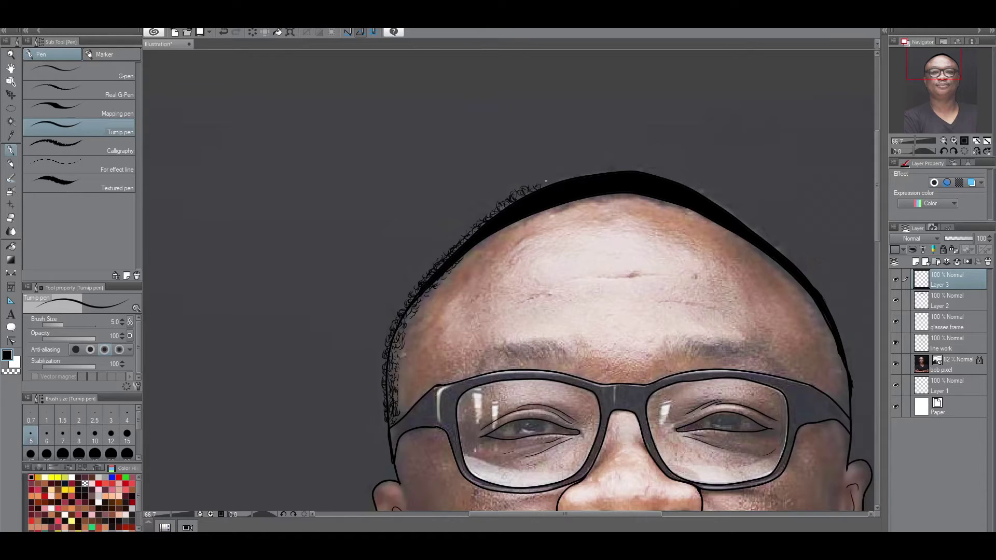
left_click_drag(557, 181, 554, 177)
left_click_drag(568, 205, 557, 207)
left_click_drag(529, 211, 502, 227)
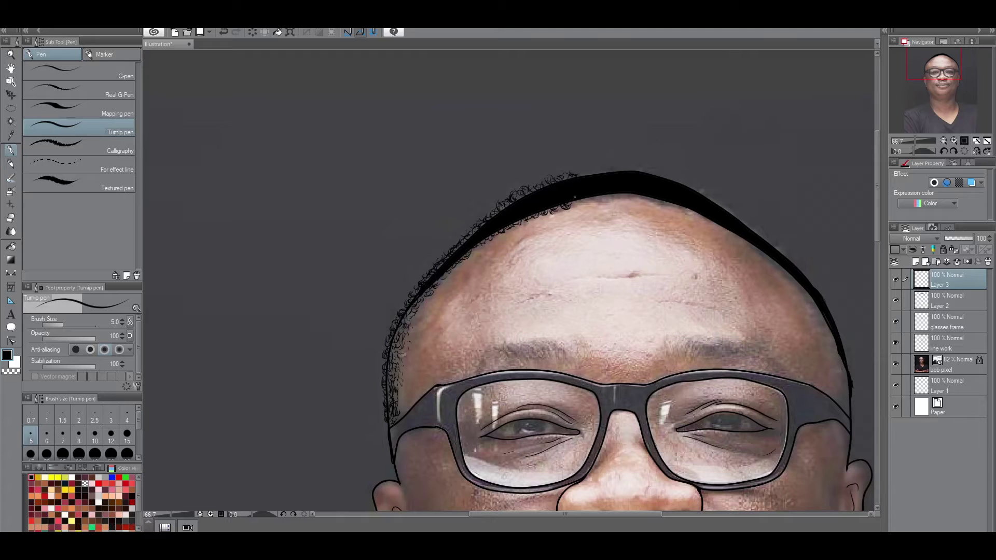
Draw short hair strands over the crown and along the hairline at the top of the forehead.
left_click_drag(584, 175, 633, 167)
left_click_drag(660, 200, 568, 204)
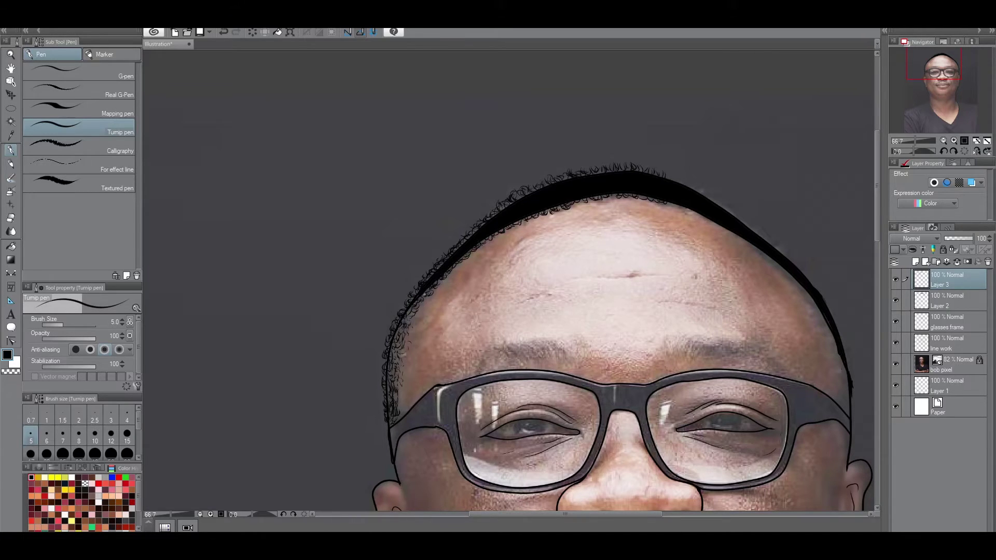
left_click_drag(413, 314, 402, 320)
left_click_drag(614, 192, 682, 208)
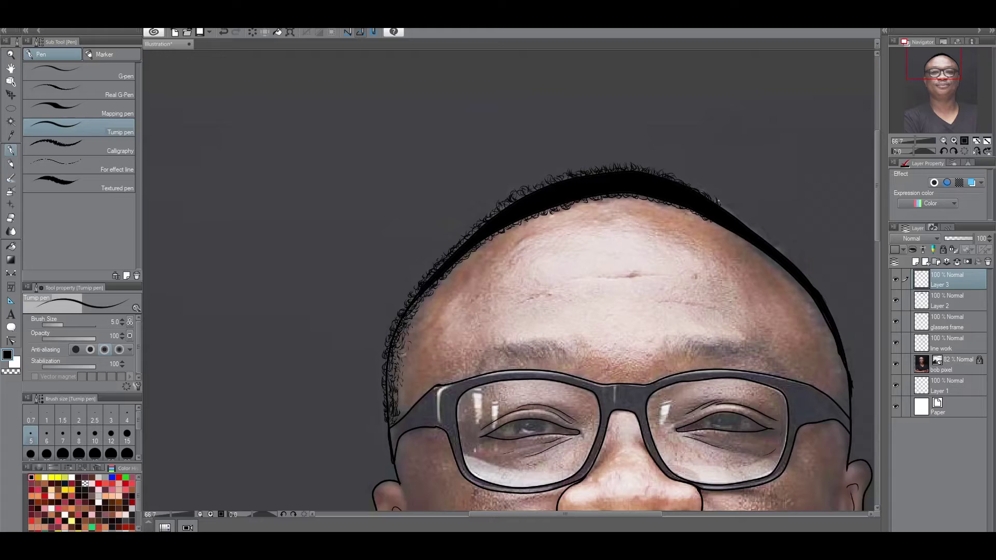
Draw curly strands down the right side of the hair band, along both its outer and inner edges.
left_click_drag(729, 209, 727, 207)
left_click_drag(748, 221, 762, 236)
left_click_drag(799, 266, 804, 273)
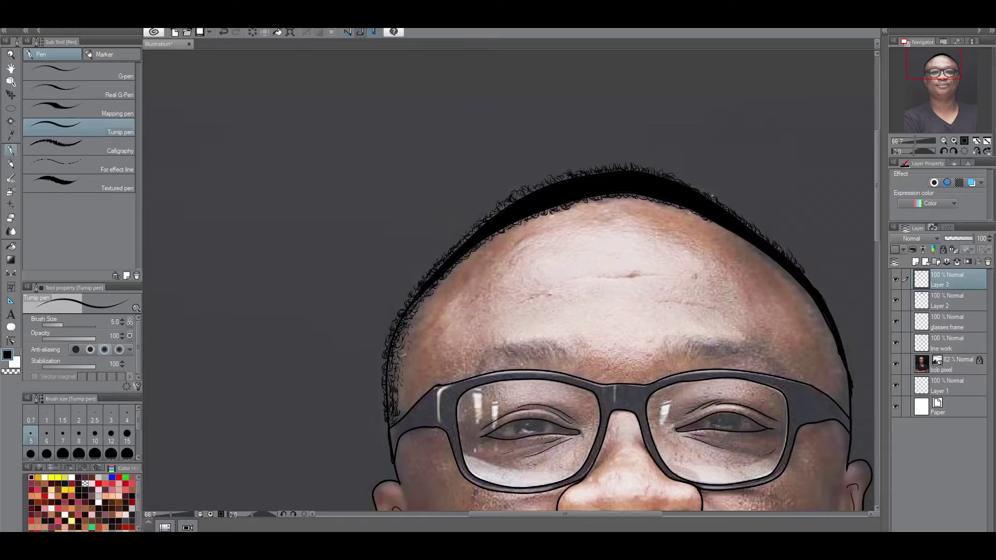
left_click_drag(691, 186, 701, 193)
left_click_drag(688, 210, 676, 206)
left_click_drag(568, 199, 573, 204)
left_click_drag(790, 276, 802, 280)
left_click_drag(777, 268, 796, 288)
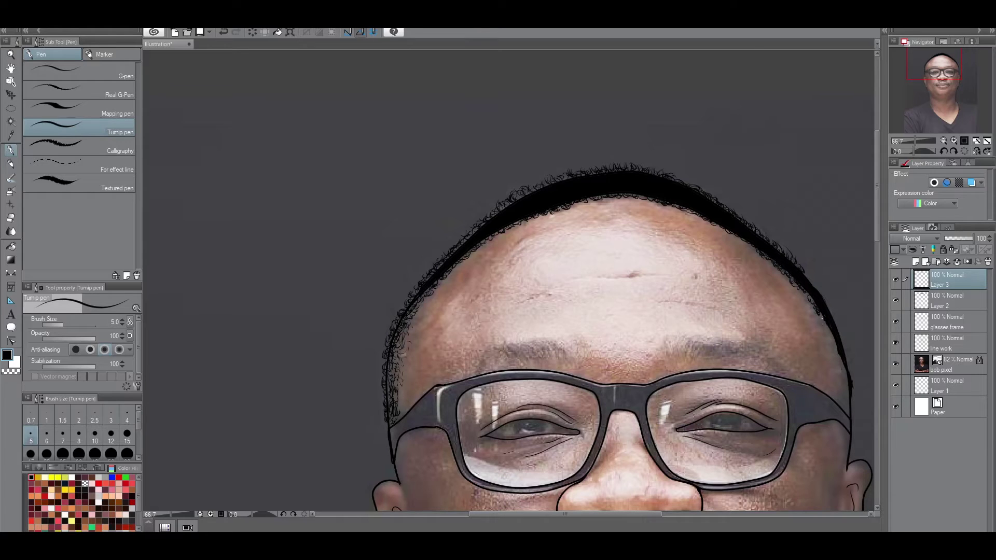
left_click_drag(828, 323, 833, 348)
left_click_drag(822, 301, 828, 310)
left_click_drag(776, 240, 767, 243)
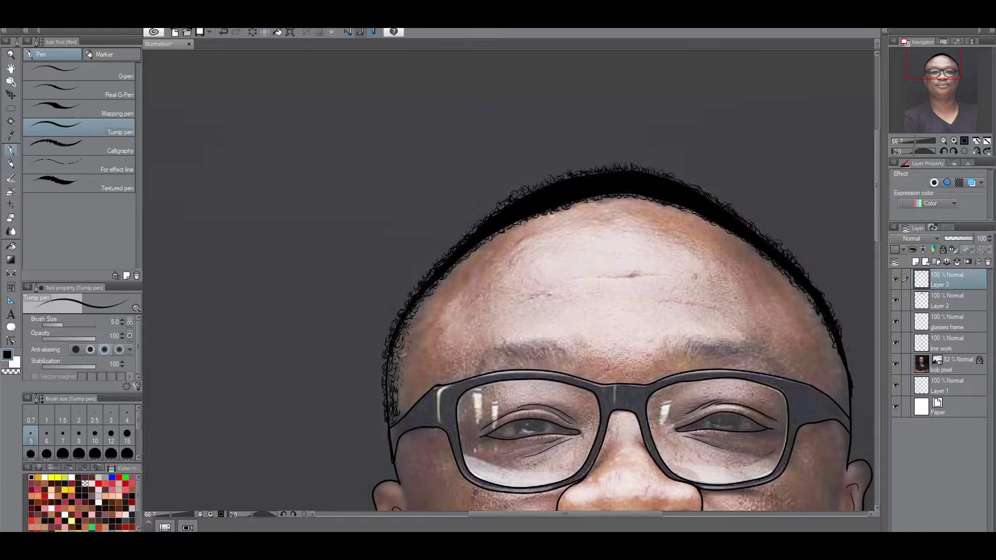
Hide the photo and thicken the hair strands on the right side down to the glasses' temple arm.
left_click(895, 364)
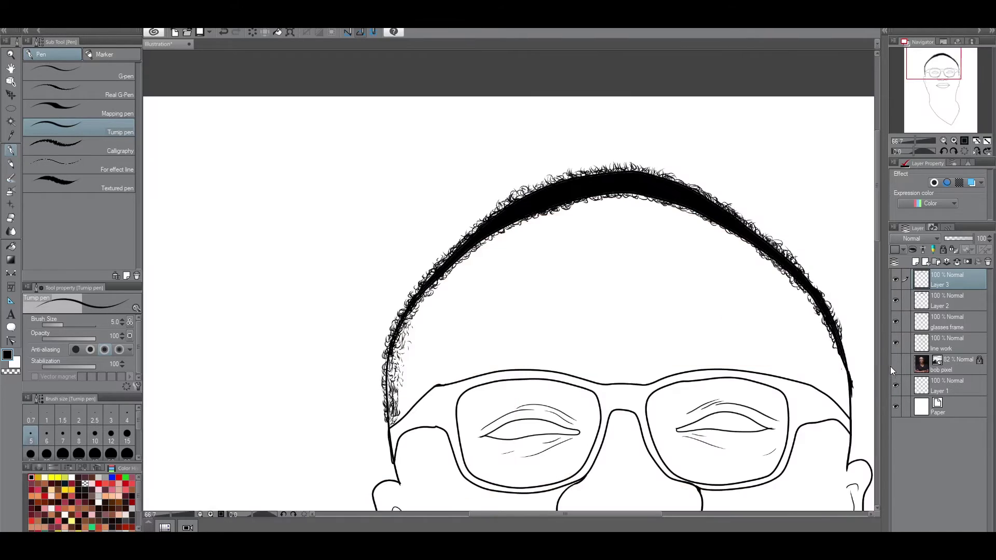
key("ctrl+0")
scroll(876, 362, "up", 2)
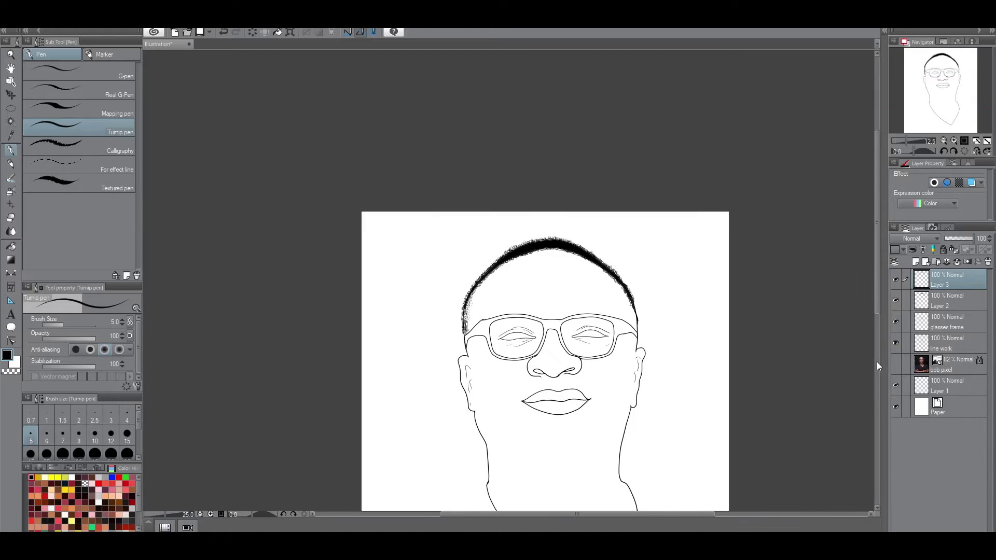
scroll(853, 339, "up", 1)
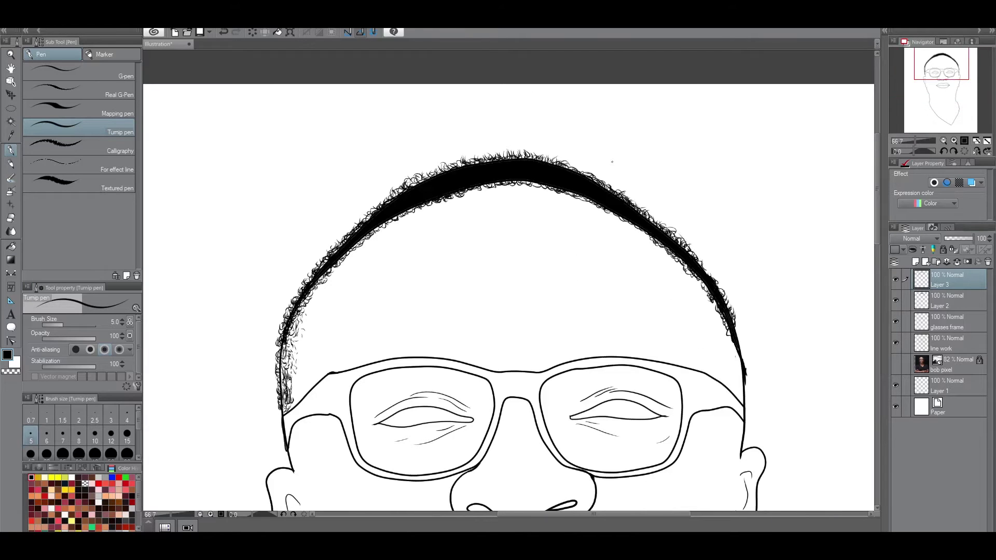
left_click_drag(740, 355, 713, 299)
left_click_drag(742, 365, 738, 353)
left_click_drag(741, 363, 735, 352)
left_click_drag(738, 333, 701, 265)
mouse_move(717, 280)
left_mouse_down()
mouse_move(707, 271)
mouse_move(732, 312)
left_mouse_up()
mouse_move(746, 387)
left_mouse_down()
mouse_move(743, 374)
mouse_move(740, 386)
left_mouse_up()
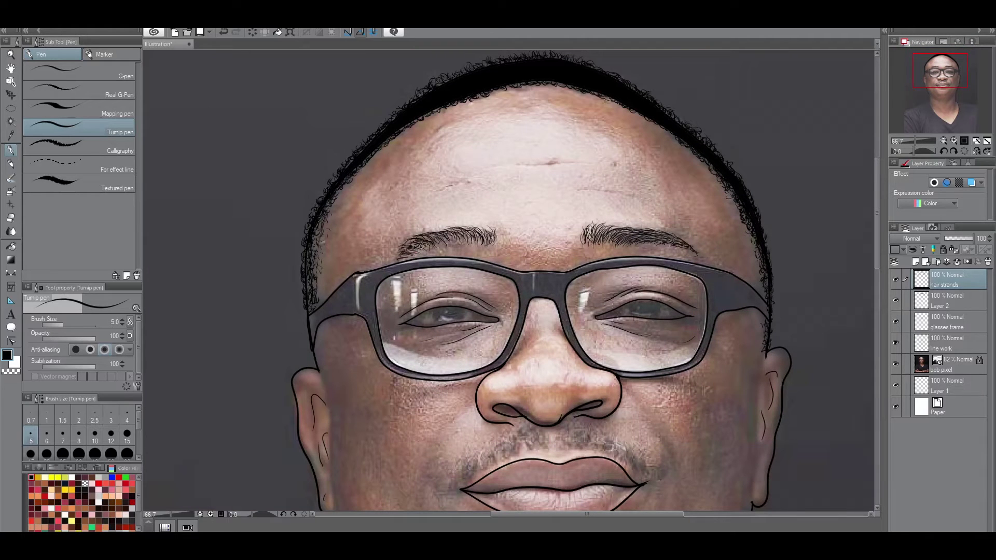
Draw short hair strokes for the left half of the mustache on the hair strands layer.
key("ctrl+minus")
key("ctrl+plus")
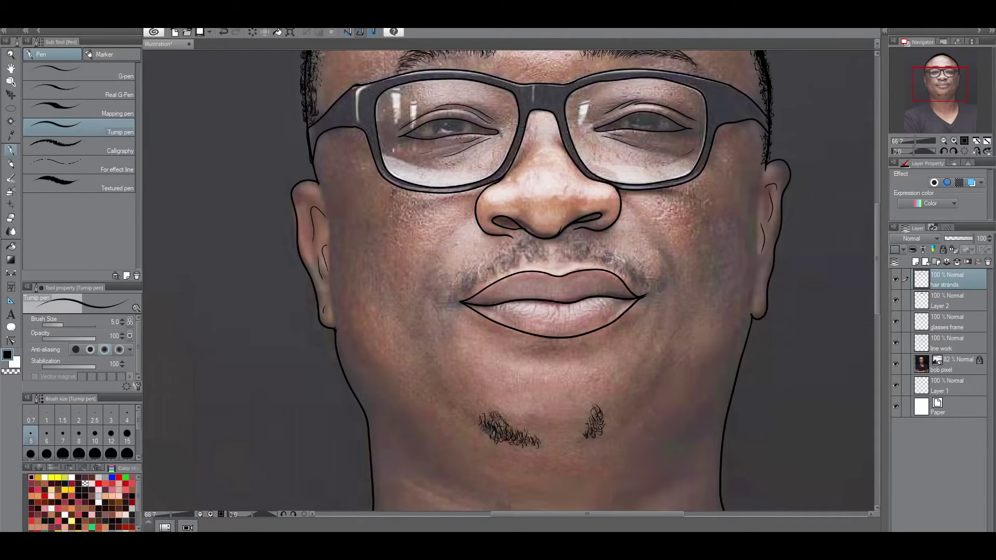
left_click_drag(480, 277, 495, 258)
left_click_drag(500, 261, 507, 249)
left_click_drag(472, 281, 480, 267)
left_click_drag(459, 292, 466, 278)
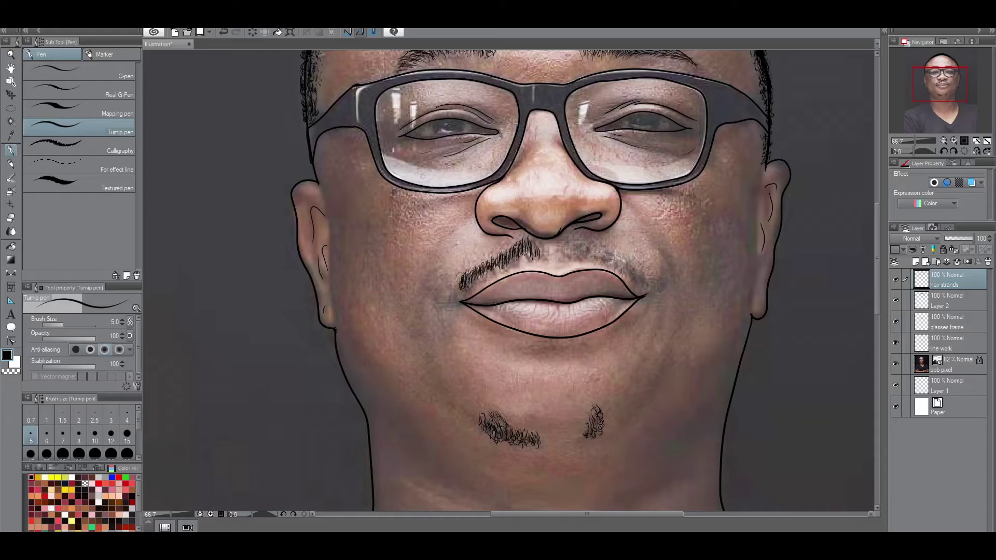
Draw short hair strokes for the right half of the mustache, from below the nose to the mouth corner.
left_click_drag(569, 259, 566, 242)
left_click_drag(597, 263, 588, 244)
mouse_move(640, 286)
left_mouse_down()
mouse_move(624, 262)
mouse_move(563, 238)
left_mouse_up()
left_click_drag(611, 268, 596, 246)
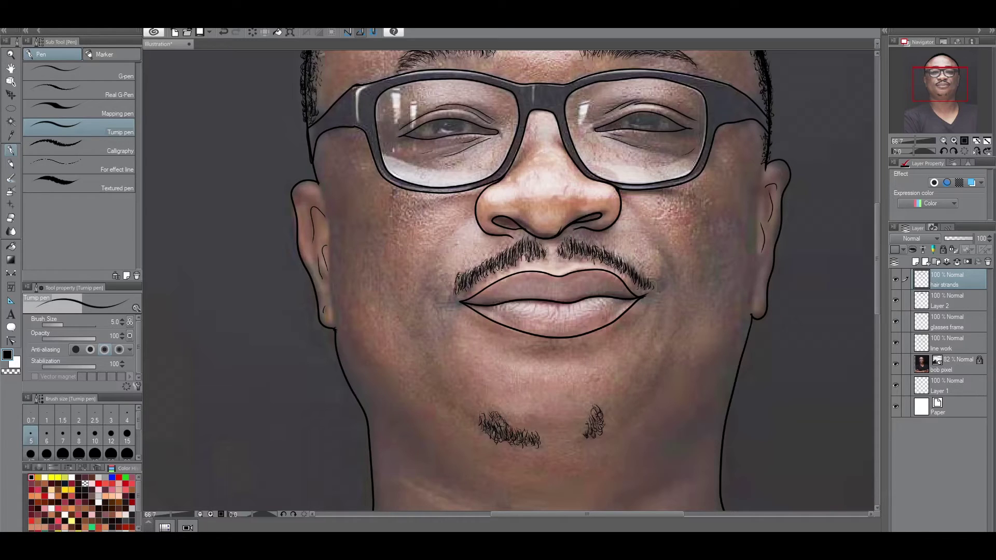
Make the line work layer active and hide the photo to show only the line art.
scroll(581, 280, "down", 3)
scroll(581, 280, "up", 3)
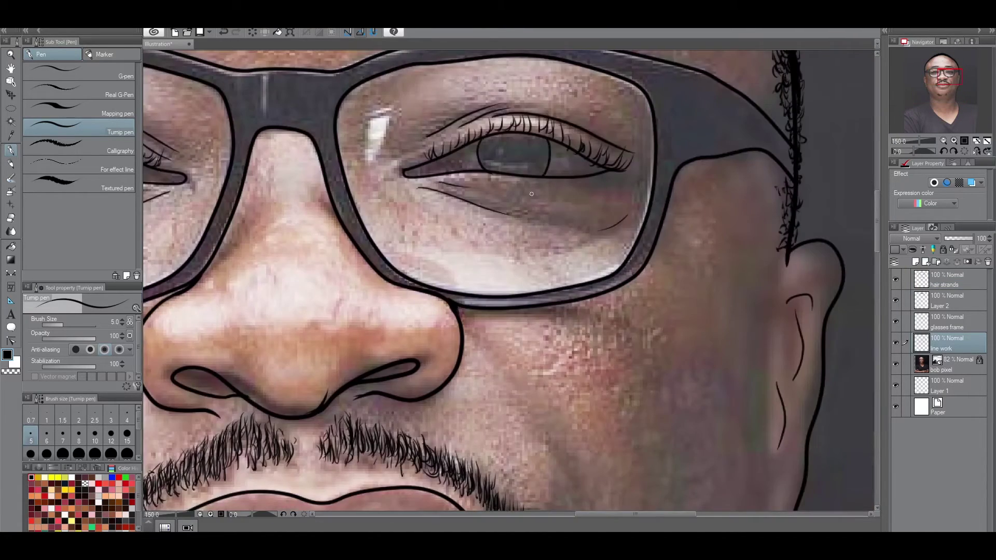
left_click(949, 344)
left_click(895, 364)
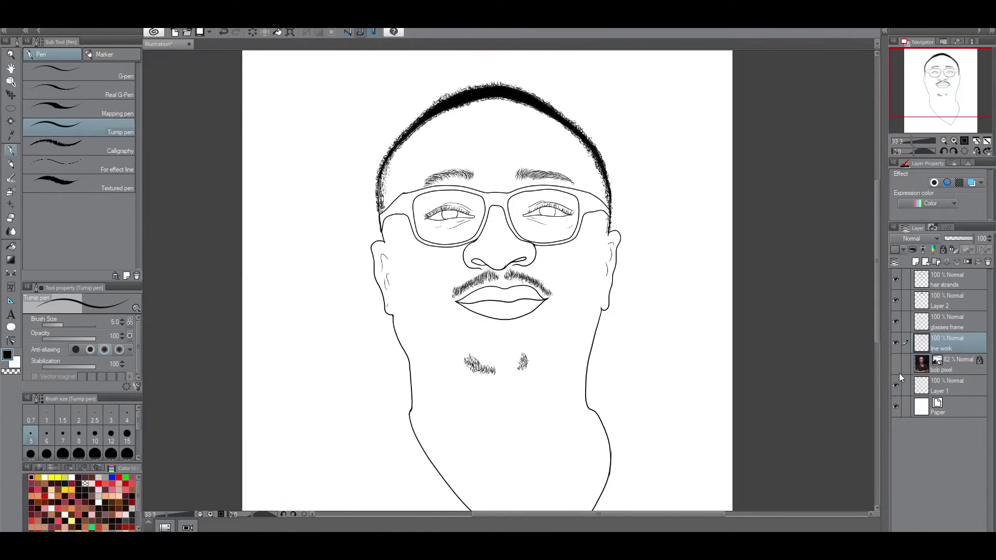
Create a new layer named Skin base and place it directly below the line work layer.
left_click(917, 264)
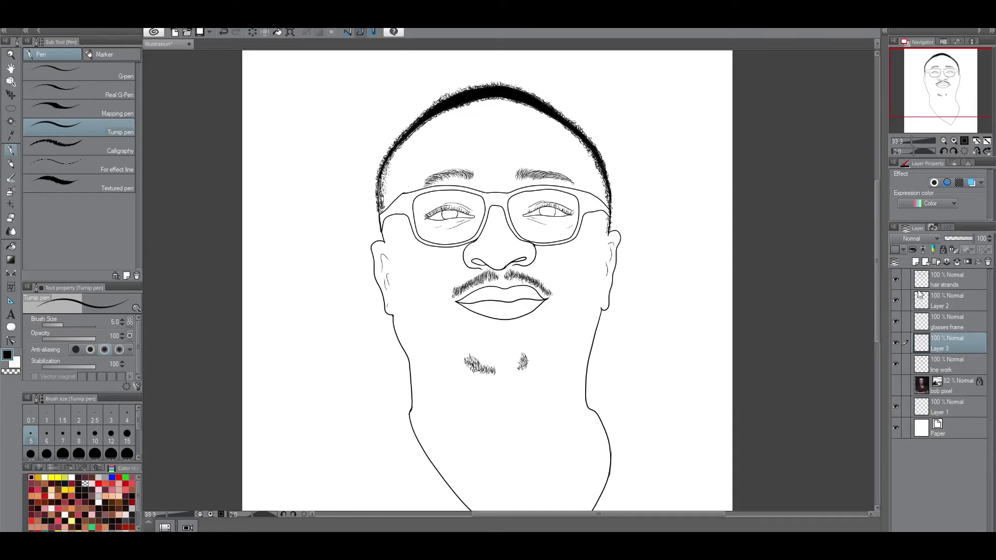
double_click(940, 348)
type("Skin base")
key("Return")
left_click_drag(930, 345, 937, 369)
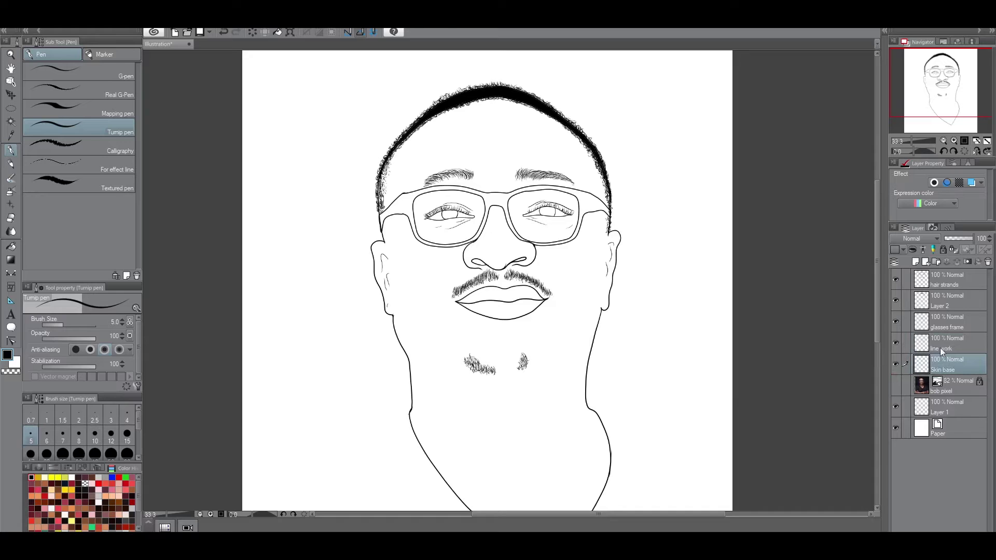
Auto-select the face and neck area from the line work, fill it with brown on the Skin base layer, and deselect.
left_click(925, 352)
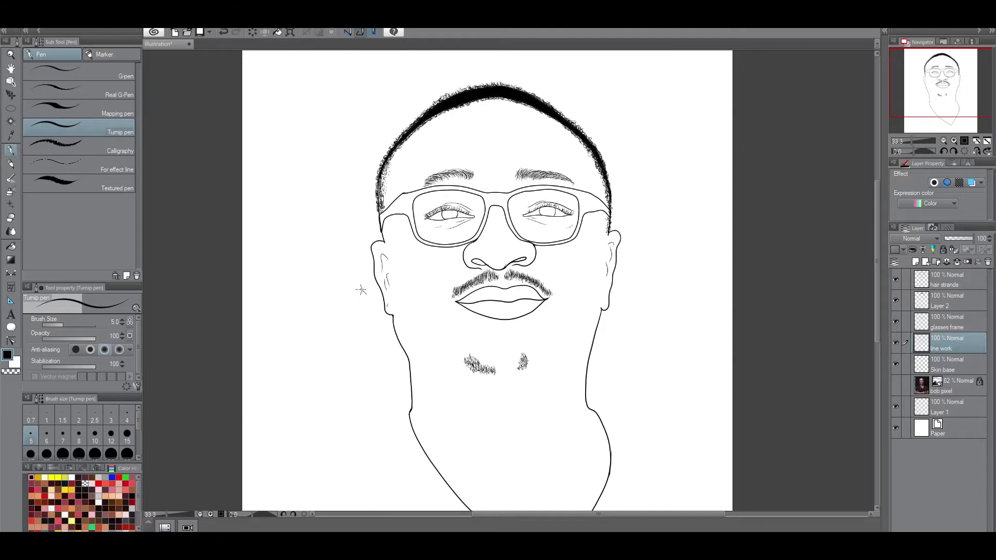
key("w")
left_click(402, 344)
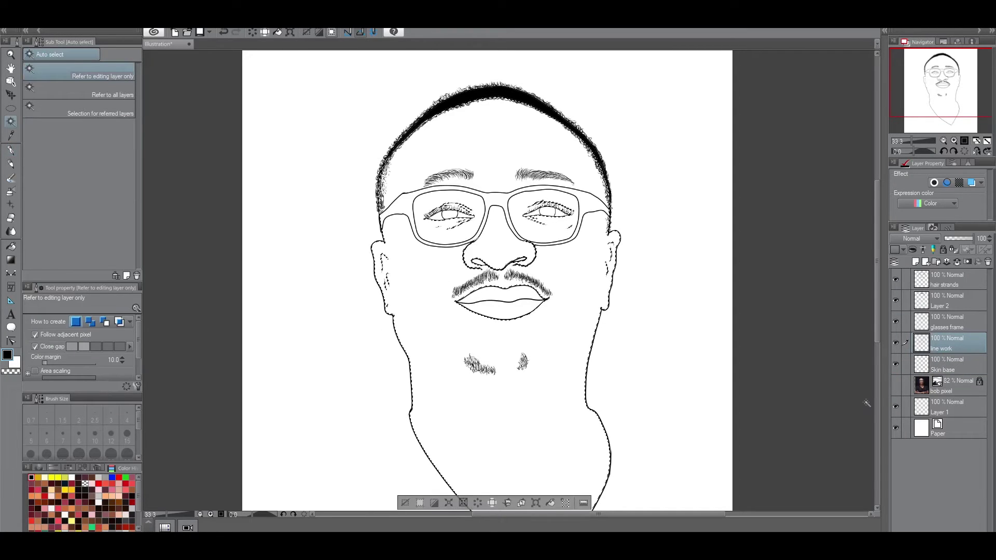
left_click(936, 371)
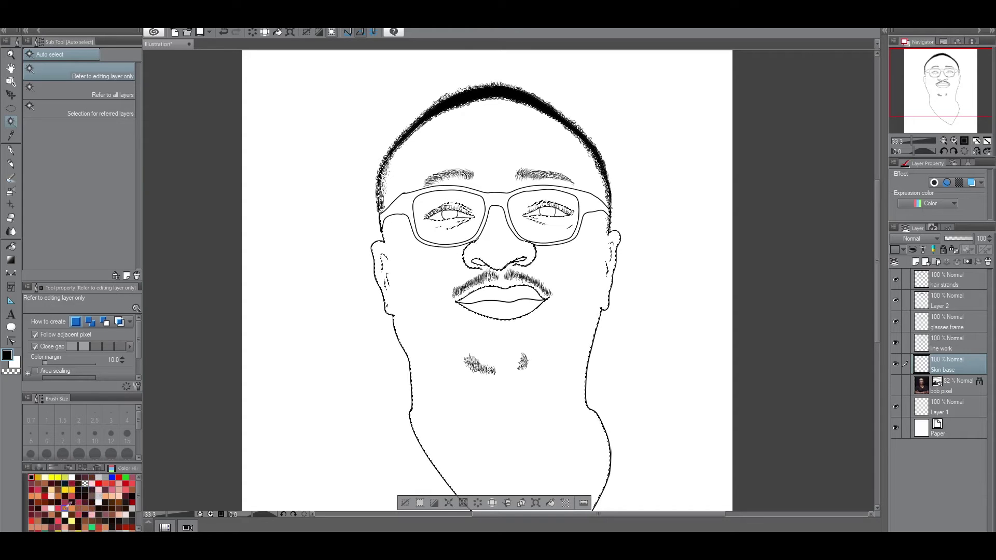
left_click(551, 502)
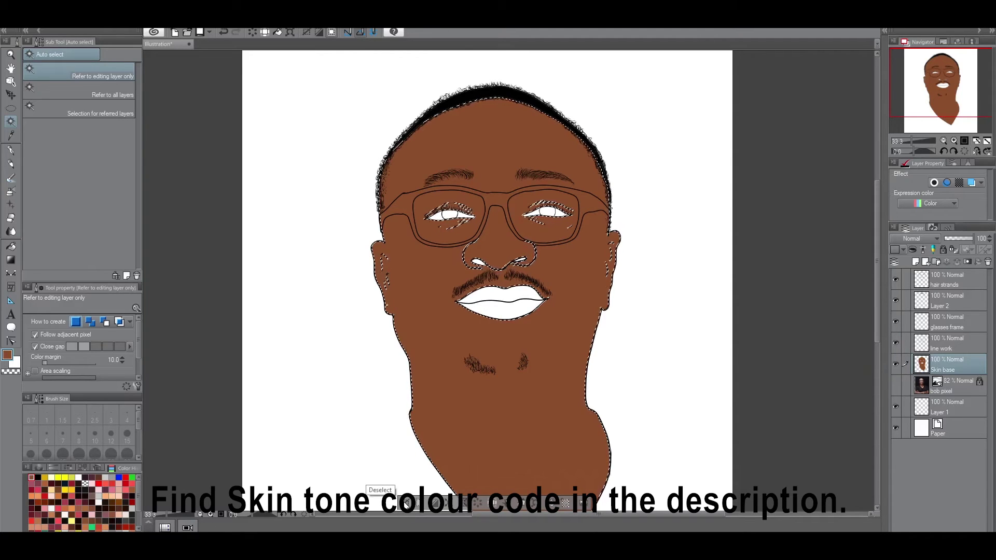
left_click(405, 515)
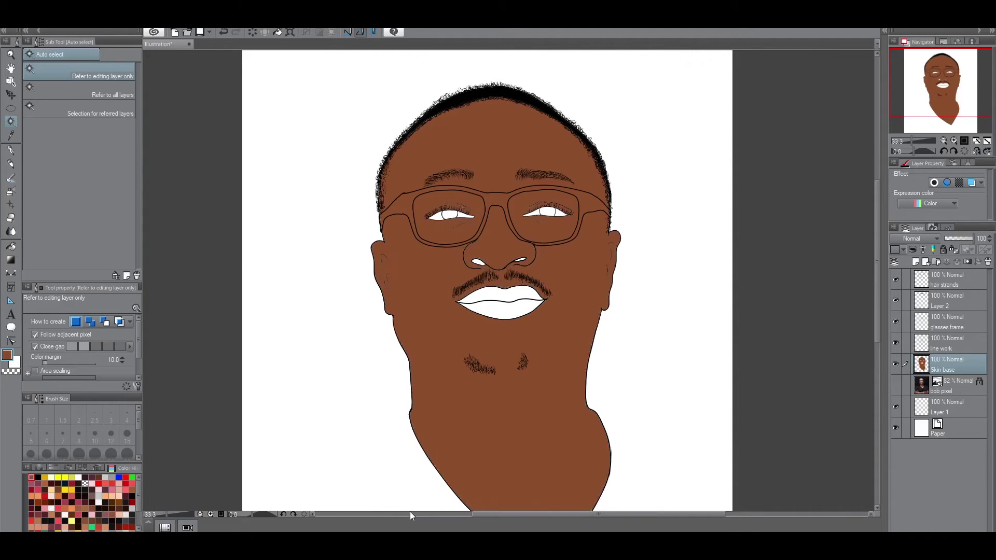
Examine the skin fill up close around the eyes, glasses, nose and hairline.
key("ctrl+minus")
key("ctrl+plus")
key("ctrl+plus")
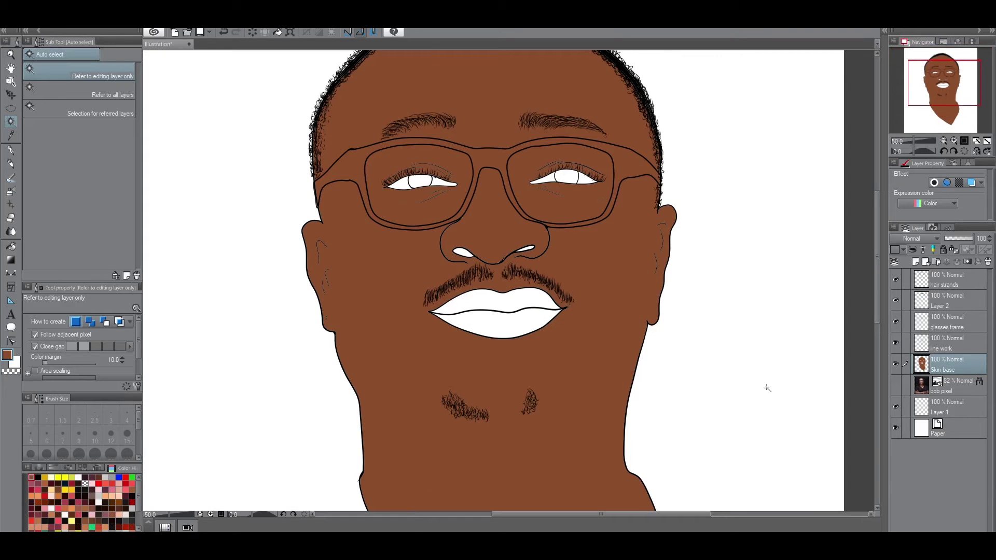
scroll(880, 287, "up", 3)
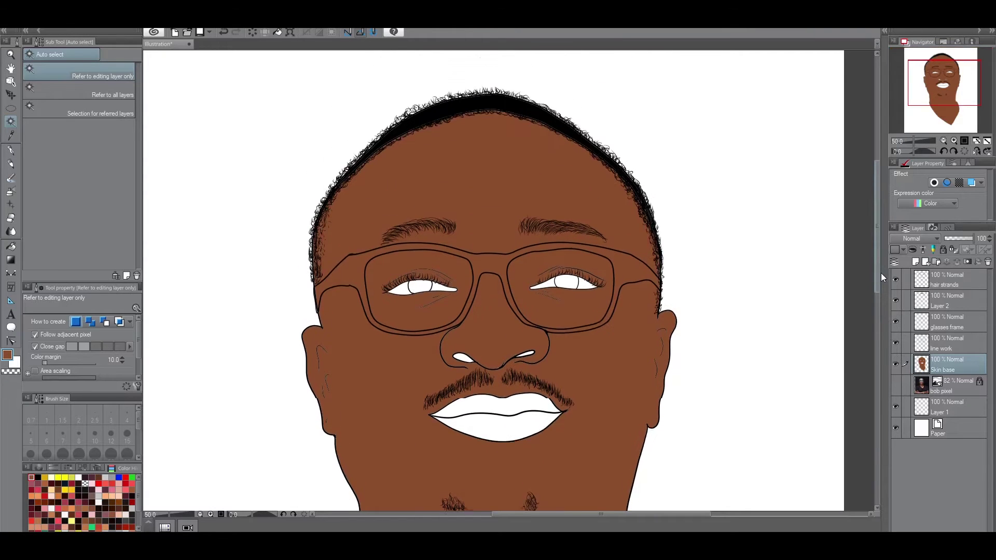
scroll(734, 302, "up", 1)
scroll(638, 309, "up", 2)
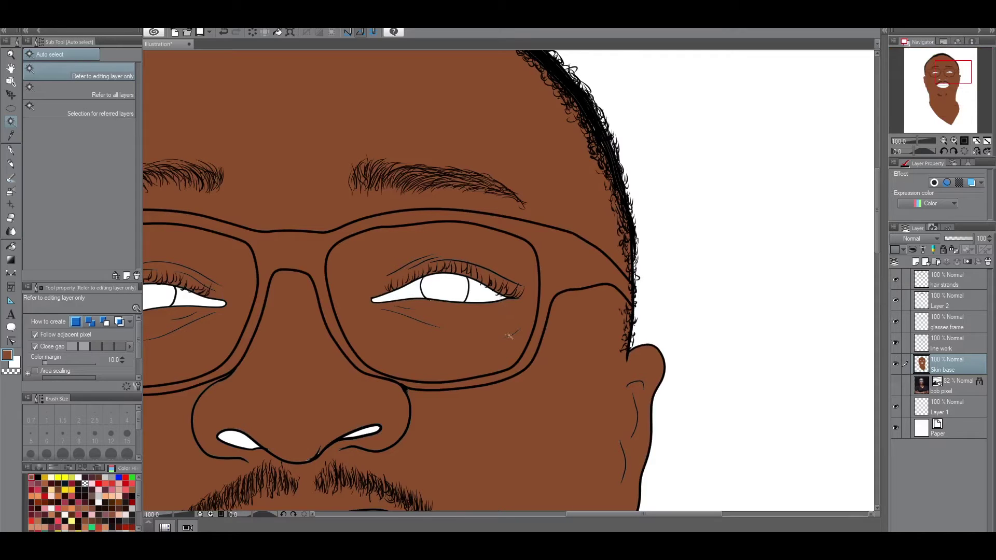
scroll(402, 274, "up", 5)
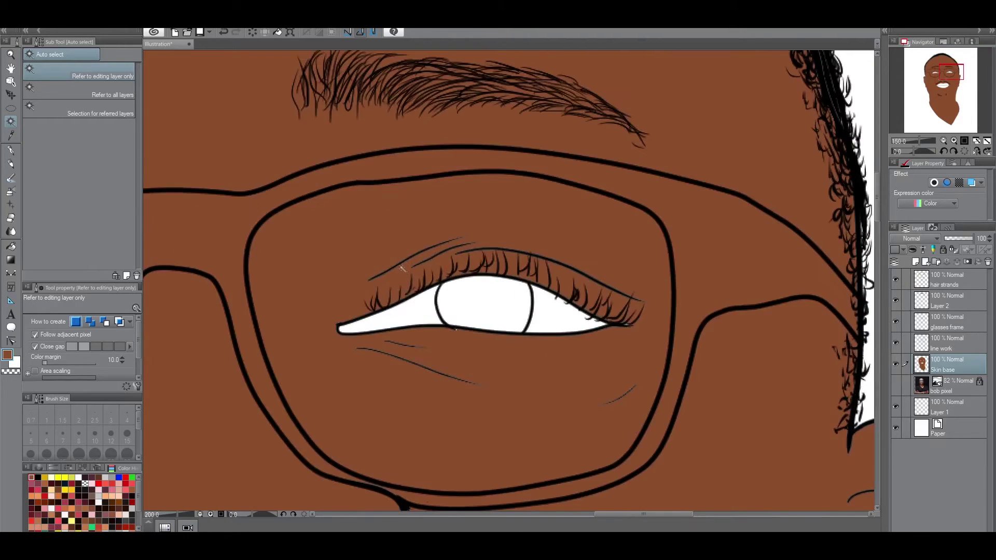
scroll(527, 206, "down", 7)
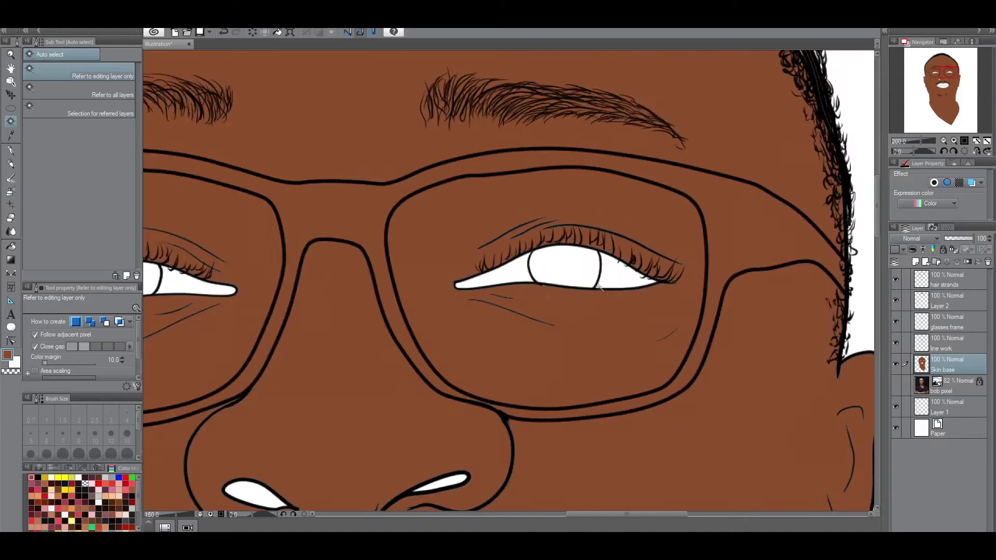
scroll(875, 243, "down", 3)
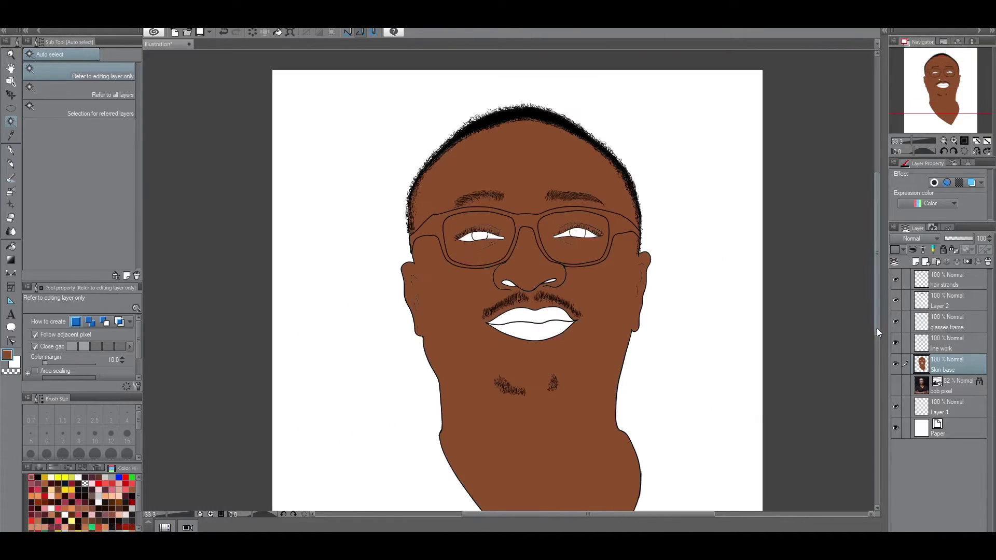
Hide the Skin base layer and add a new layer directly beneath it.
left_click(896, 364)
left_click(936, 351)
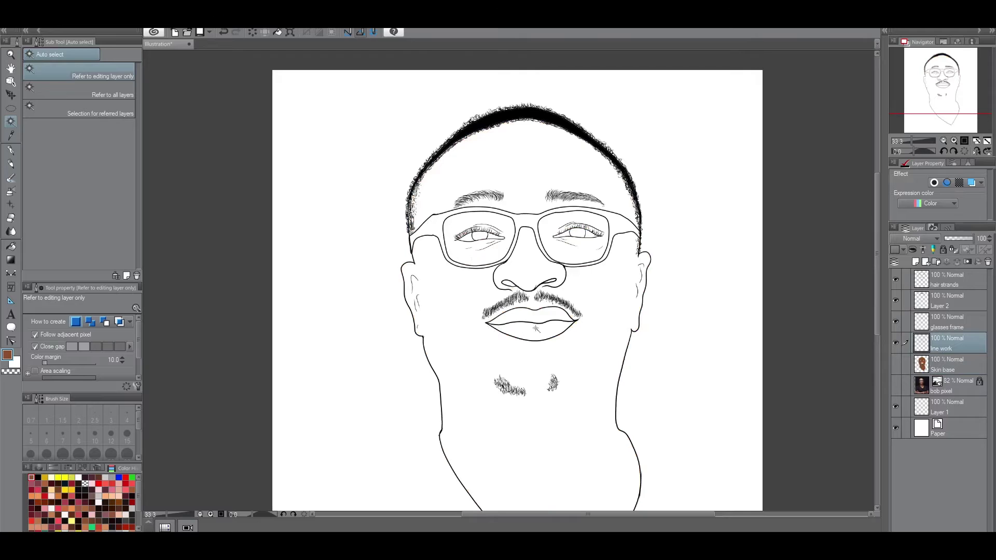
left_click(915, 263)
left_click_drag(937, 350, 935, 385)
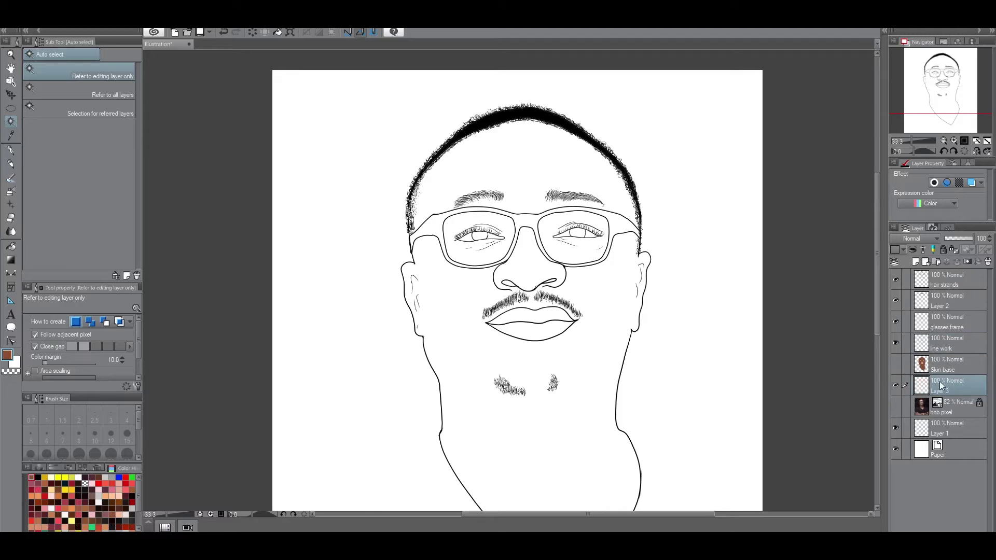
Auto-select the face and neck area from the line work, fill it with black on Layer 3, and deselect.
left_click(949, 344)
left_click(586, 327)
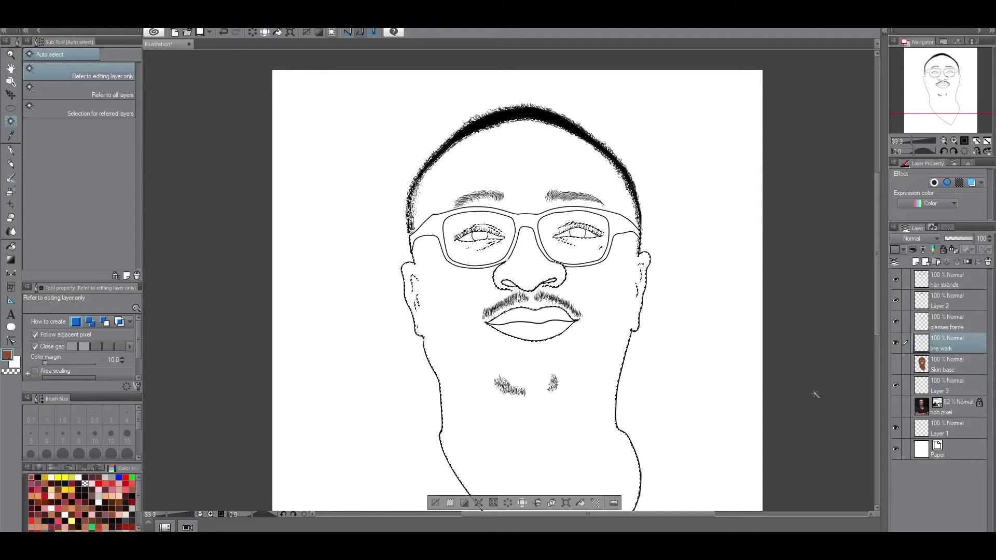
left_click(948, 386)
left_click(38, 477)
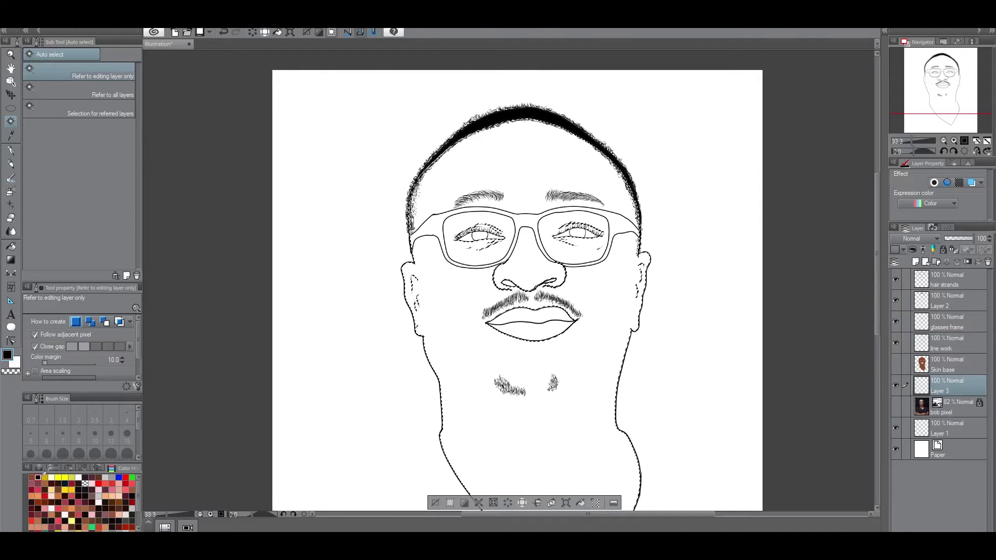
left_click(580, 502)
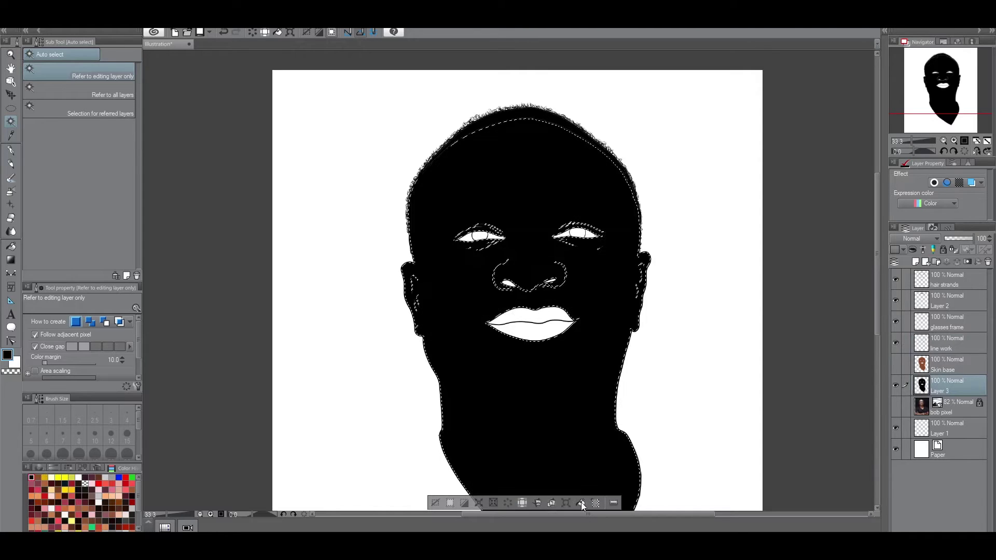
left_click(436, 502)
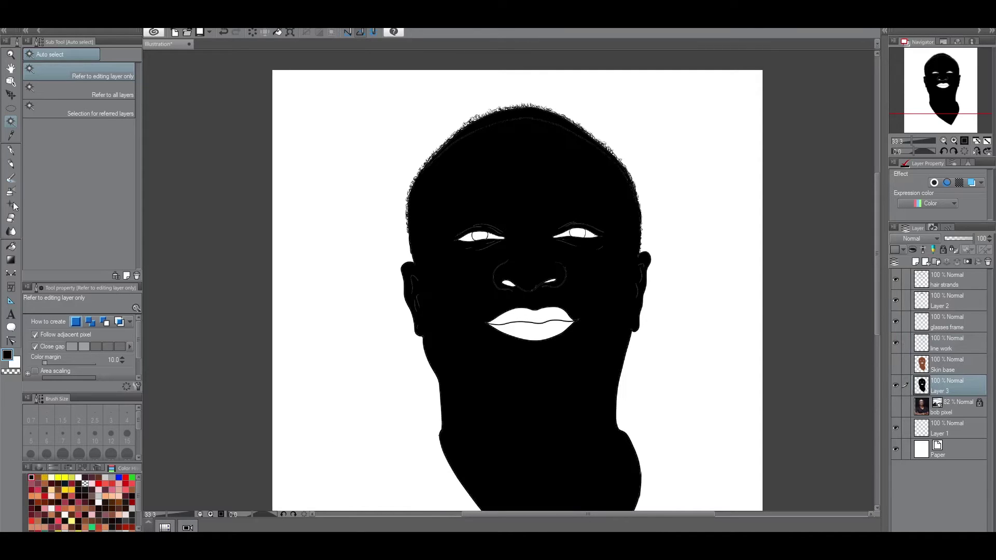
Paint black over the gaps around the nose and eyes on Layer 3 using the Turnip pen enlarged to 80.
left_click(12, 151)
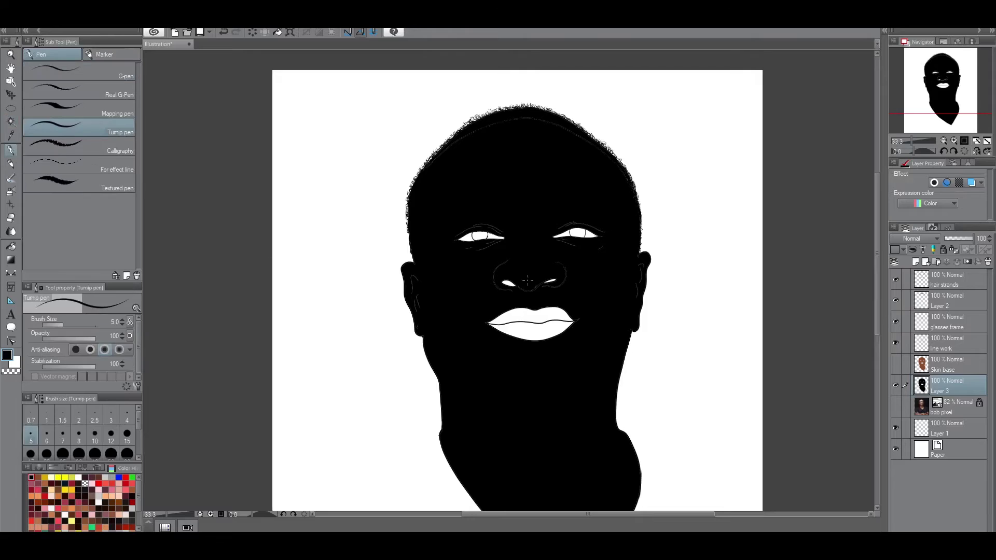
key("bracketright")
key("bracketright")
key("bracketright")
key("bracketright")
key("bracketright")
key("bracketright")
key("bracketright")
key("bracketright")
key("bracketright")
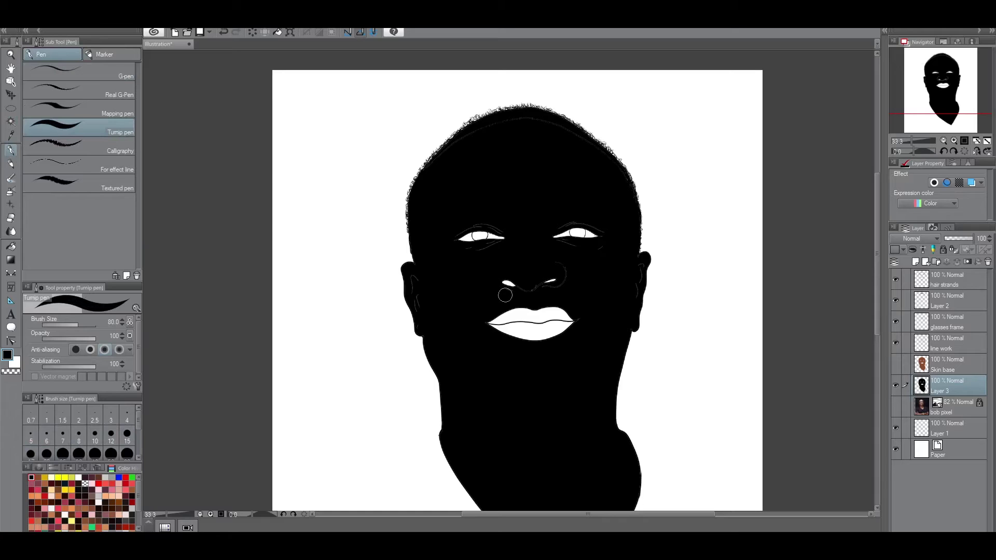
mouse_move(507, 273)
left_mouse_down()
mouse_move(521, 285)
mouse_move(558, 283)
left_mouse_up()
scroll(563, 219, "up", 1)
mouse_move(556, 218)
left_mouse_down()
mouse_move(624, 238)
mouse_move(594, 257)
mouse_move(527, 245)
mouse_move(611, 258)
mouse_move(595, 241)
mouse_move(551, 225)
left_mouse_up()
mouse_move(469, 234)
left_mouse_down()
mouse_move(392, 247)
mouse_move(412, 263)
mouse_move(457, 268)
mouse_move(491, 256)
mouse_move(454, 227)
mouse_move(405, 234)
mouse_move(462, 255)
left_mouse_up()
Cover the ears, head outline, lips and remaining eye gap in black on Layer 3, enlarging the Turnip pen to 170.
key("bracketleft")
key("bracketleft")
mouse_move(347, 302)
left_mouse_down()
mouse_move(335, 321)
mouse_move(330, 300)
mouse_move(349, 371)
mouse_move(349, 292)
mouse_move(336, 281)
mouse_move(321, 300)
mouse_move(321, 327)
mouse_move(375, 460)
mouse_move(331, 281)
mouse_move(338, 197)
mouse_move(349, 138)
left_mouse_up()
key("bracketright")
key("bracketright")
key("bracketright")
key("bracketright")
key("bracketright")
mouse_move(351, 178)
left_mouse_down()
mouse_move(433, 94)
mouse_move(512, 66)
mouse_move(457, 73)
mouse_move(430, 86)
mouse_move(515, 71)
mouse_move(579, 92)
mouse_move(648, 157)
mouse_move(652, 257)
mouse_move(670, 271)
mouse_move(660, 366)
mouse_move(670, 316)
mouse_move(653, 361)
left_mouse_up()
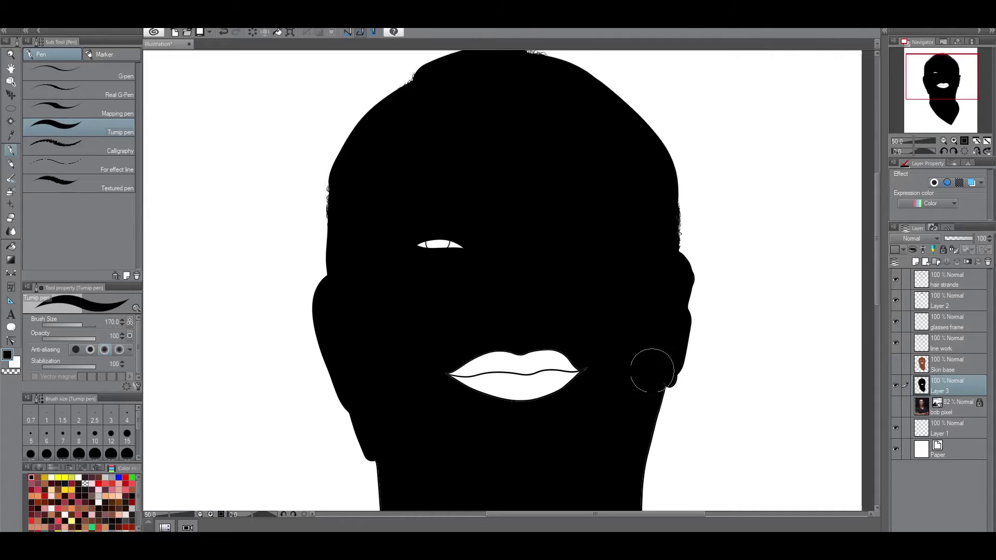
mouse_move(605, 389)
left_mouse_down()
mouse_move(582, 363)
mouse_move(480, 344)
mouse_move(418, 360)
mouse_move(616, 406)
mouse_move(514, 357)
mouse_move(470, 253)
mouse_move(397, 236)
left_mouse_up()
left_click_drag(883, 267, 883, 350)
mouse_move(663, 118)
left_mouse_down()
mouse_move(638, 187)
mouse_move(603, 489)
mouse_move(351, 126)
left_mouse_up()
Auto-select the area outside the head from the line work and erase the black spill on Layer 3 with the Hard eraser at size 500.
key("ctrl+minus")
scroll(863, 296, "up", 3)
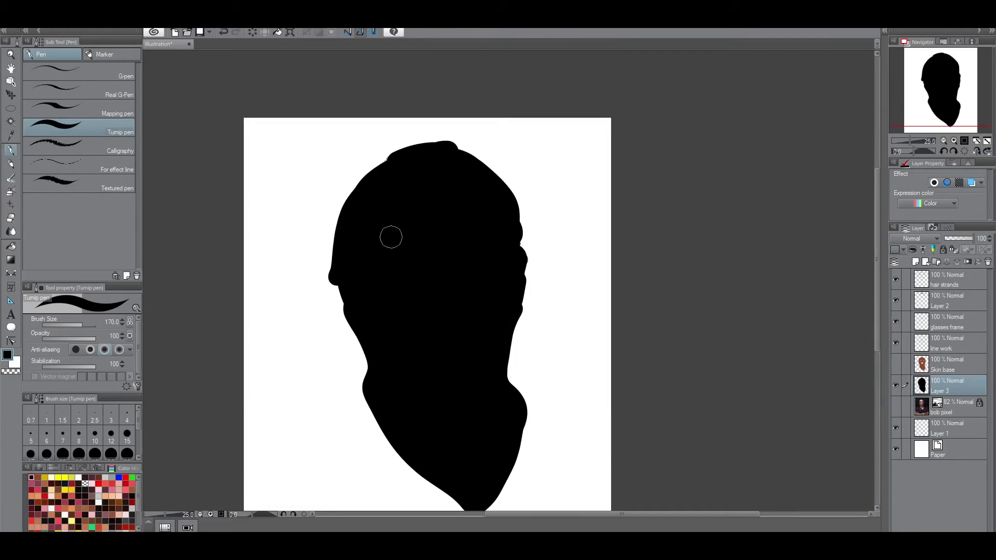
left_click(946, 343)
key("w")
left_click(539, 309)
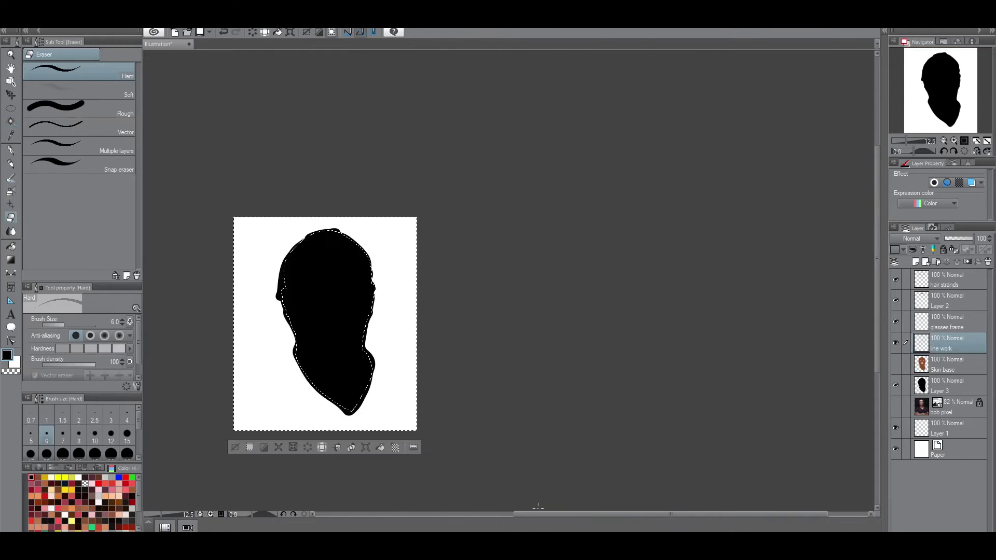
key("ctrl+plus")
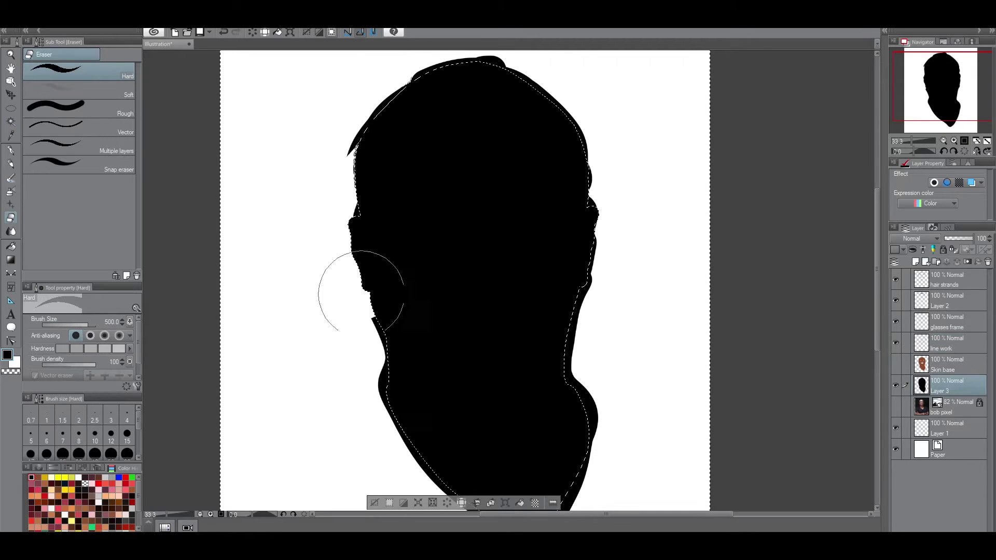
left_click_drag(344, 289, 358, 88)
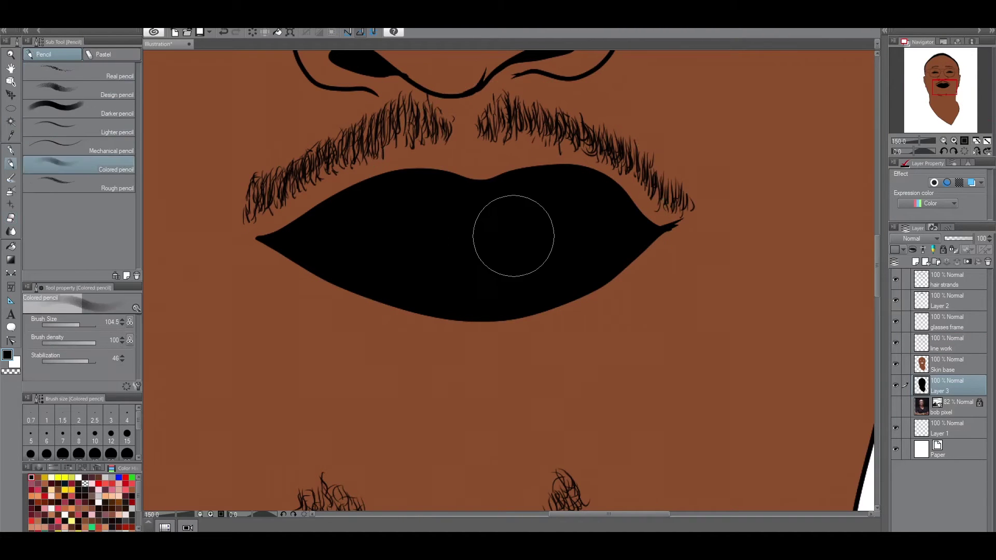
Examine how the black base beneath the skin fill looks around the lips and nostrils and across the whole portrait.
key("p")
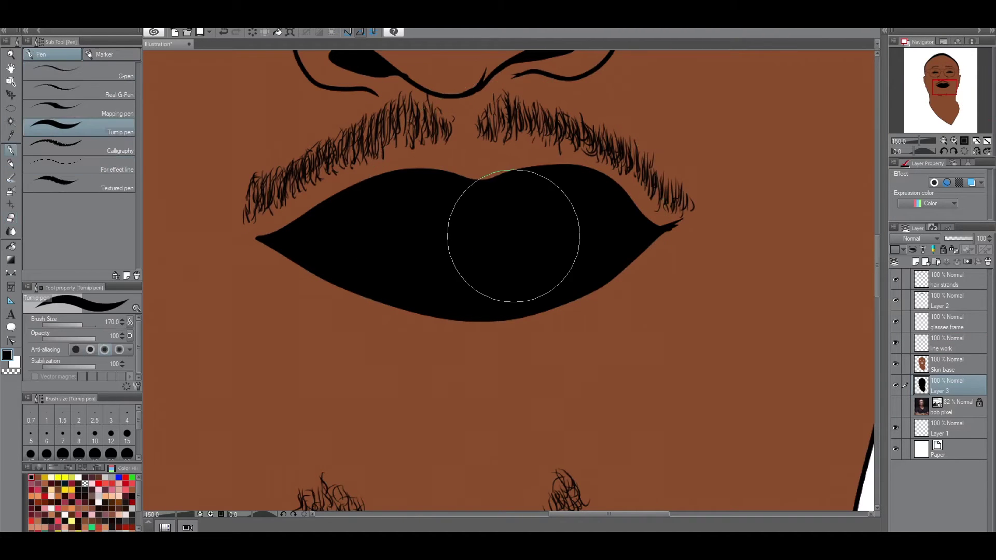
key("ctrl+minus")
key("ctrl+minus")
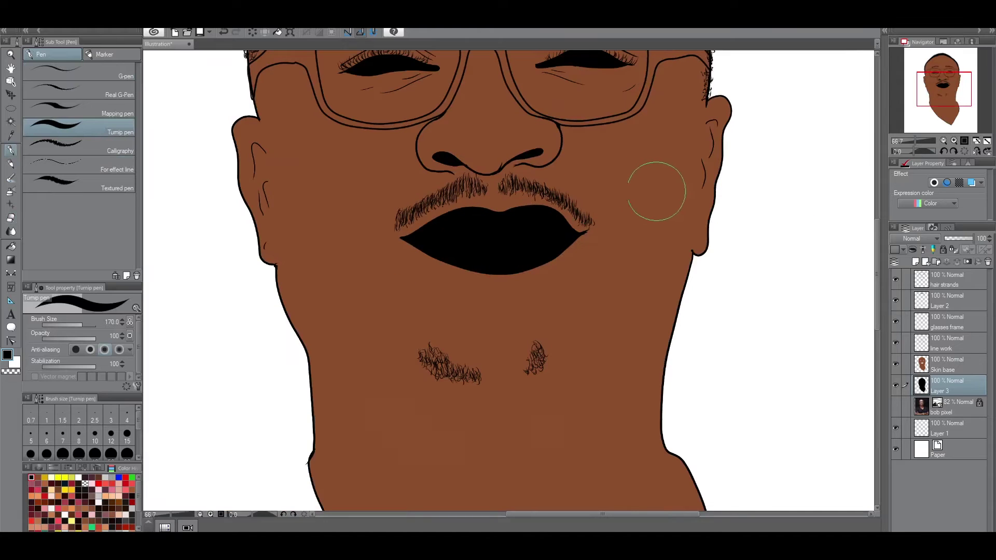
scroll(565, 155, "up", 4)
scroll(548, 130, "up", 2)
scroll(555, 156, "down", 8)
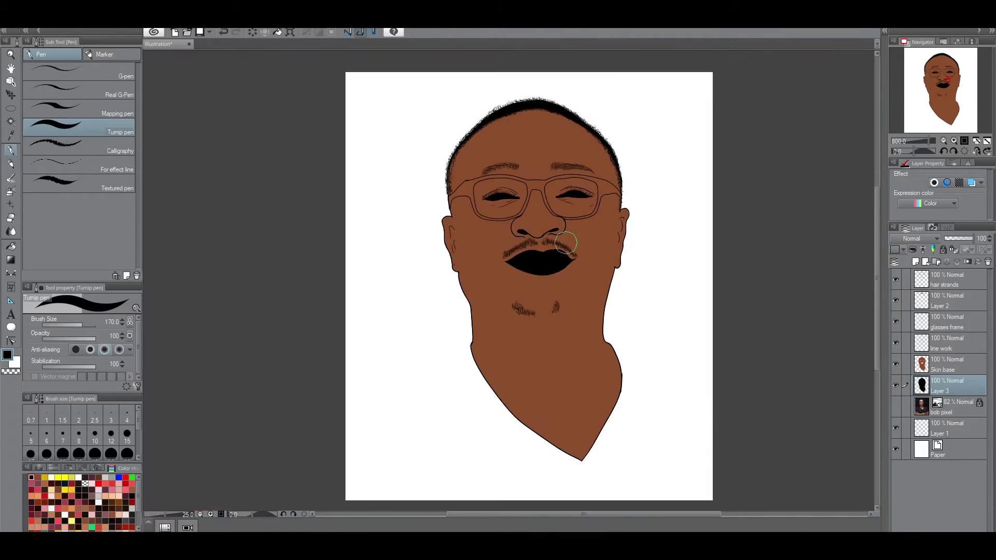
scroll(566, 242, "down", 2)
Compare the eyes, nostrils and lips with Layer 3 hidden and shown, leaving the layer visible.
left_click(894, 386)
key("ctrl+plus")
key("ctrl+plus")
key("ctrl+plus")
key("ctrl+plus")
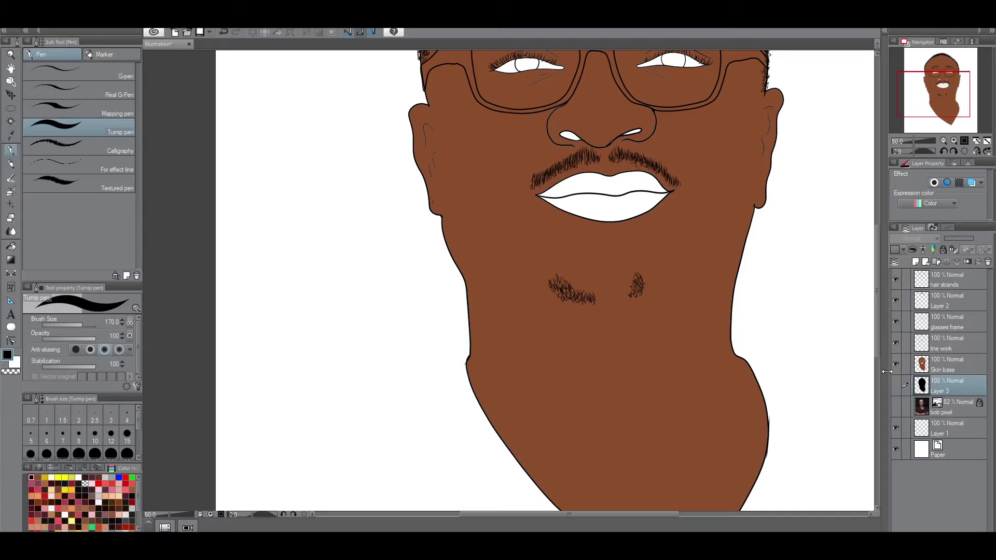
left_click(895, 387)
left_click(896, 388)
left_click(896, 387)
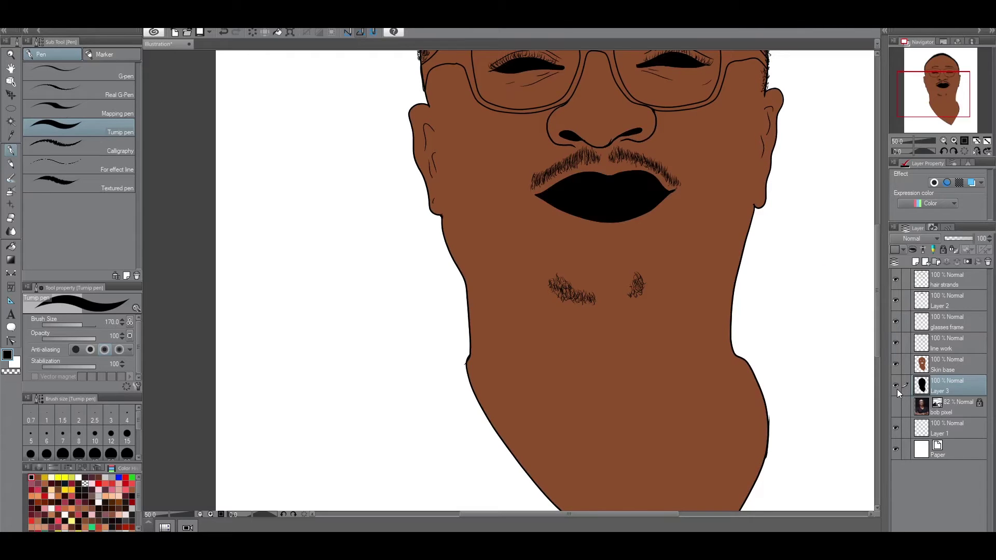
Auto-select both lips from the line work layer, erase the black inside them on Layer 3 with the Hard eraser, and deselect.
left_click(946, 353)
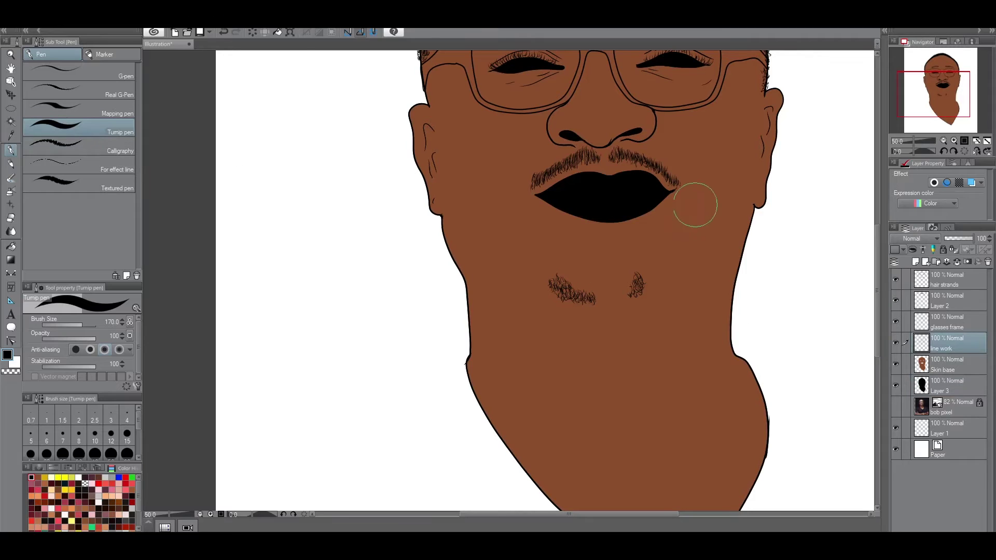
key("w")
left_click(615, 187)
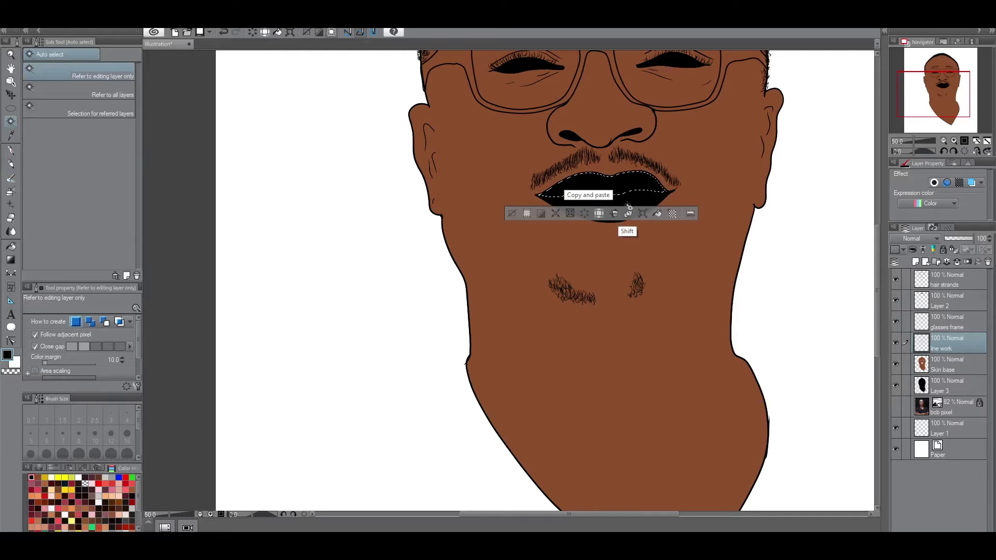
left_click(620, 220, "shift")
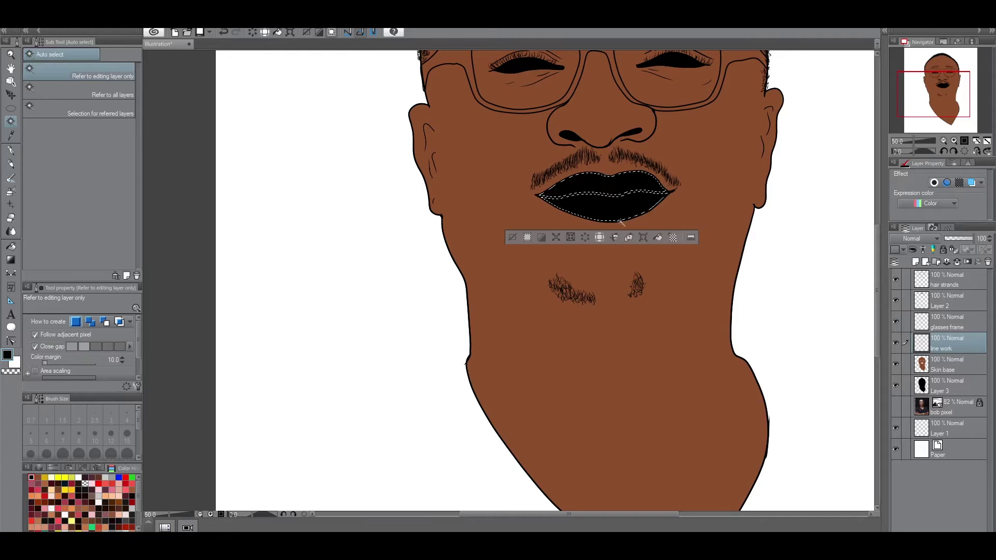
key("e")
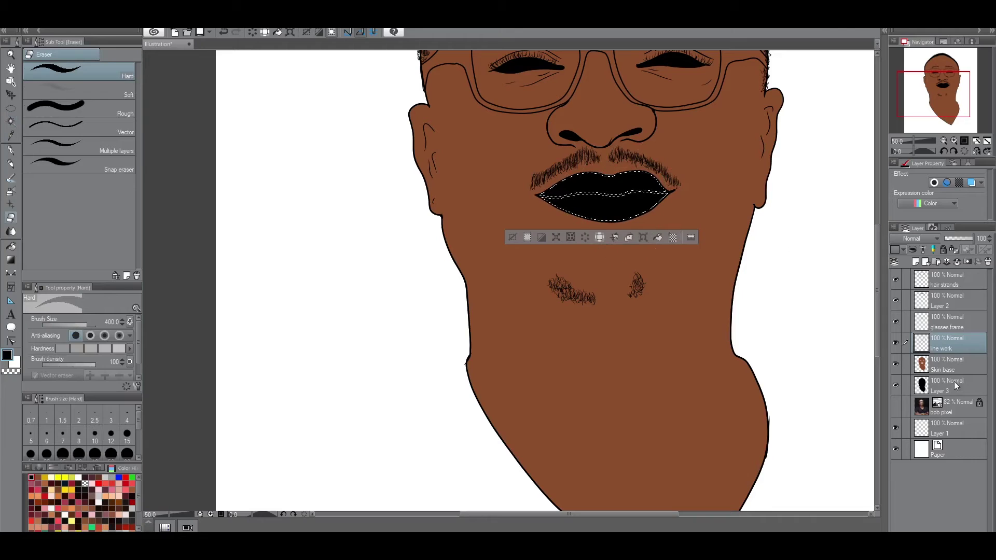
key("alt+bracketleft")
key("alt+bracketleft")
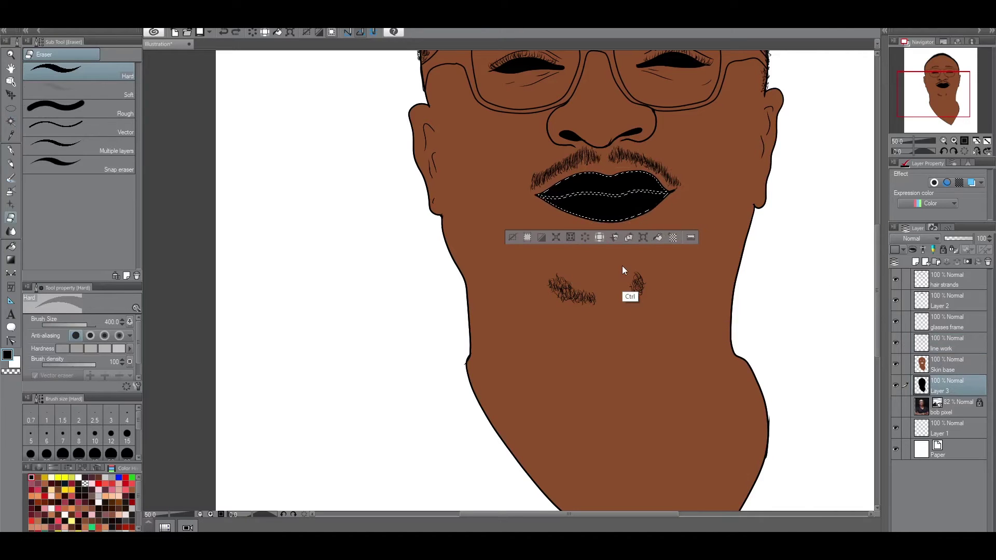
left_click_drag(659, 207, 555, 202)
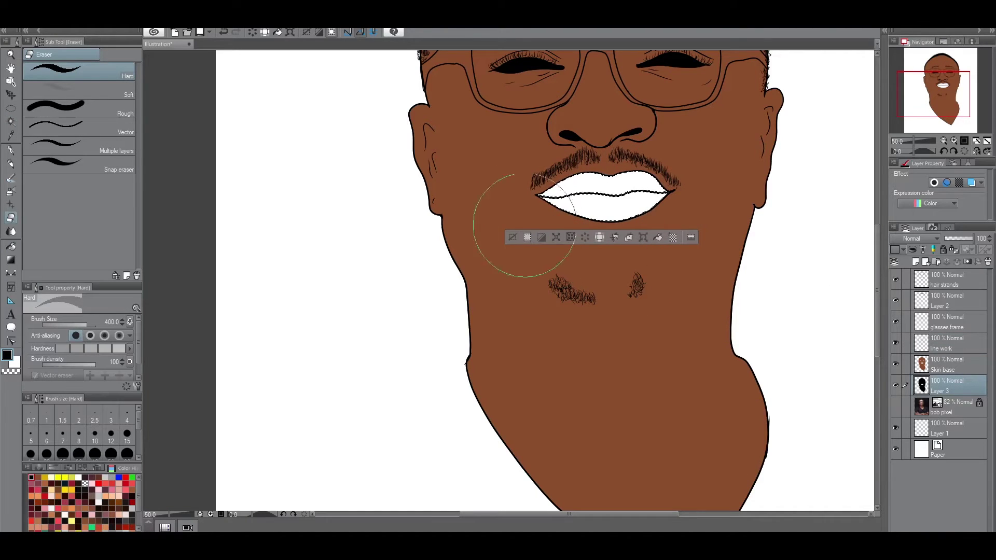
left_click(513, 237)
left_click_drag(876, 330, 878, 288)
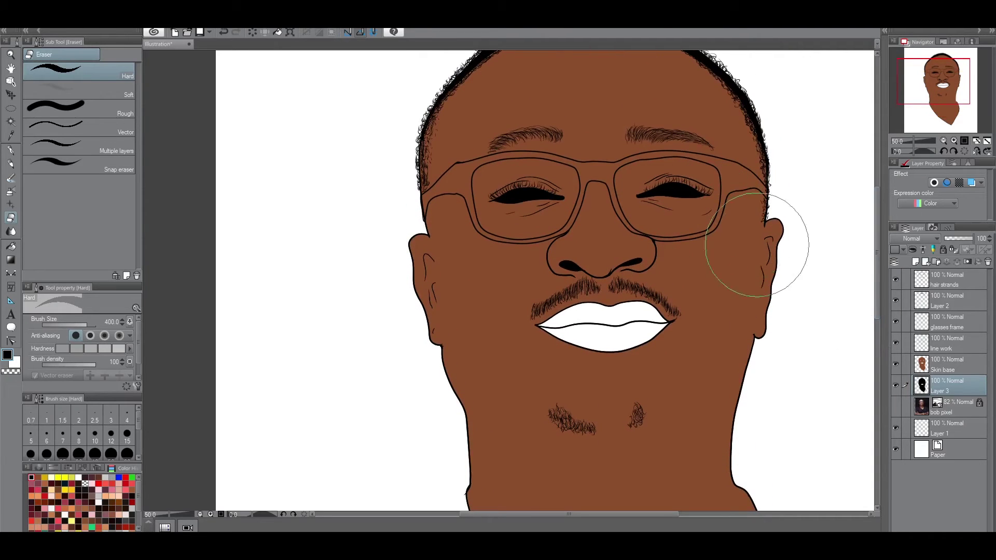
Add a new layer directly above the Skin base layer and name it Shadows.
left_click(949, 343)
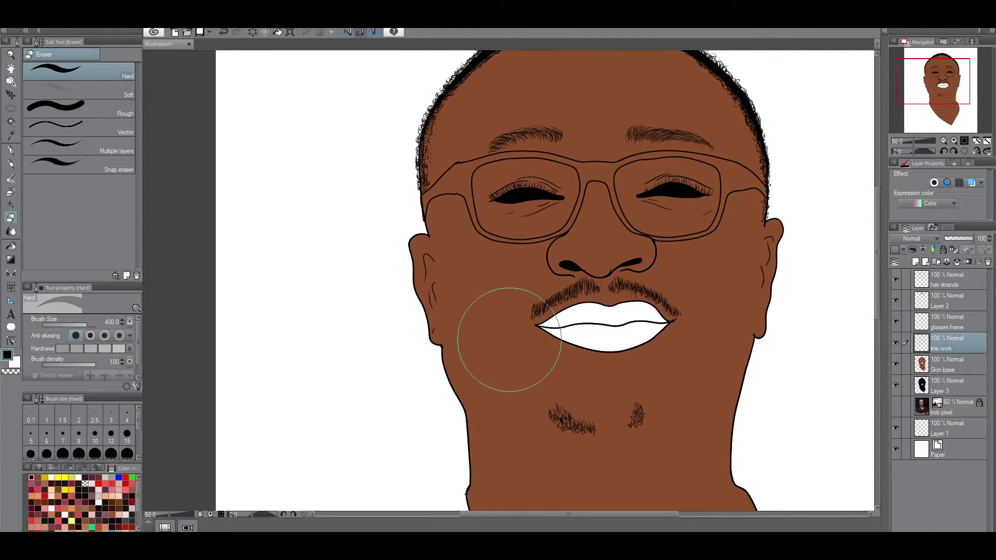
scroll(507, 333, "down", 2)
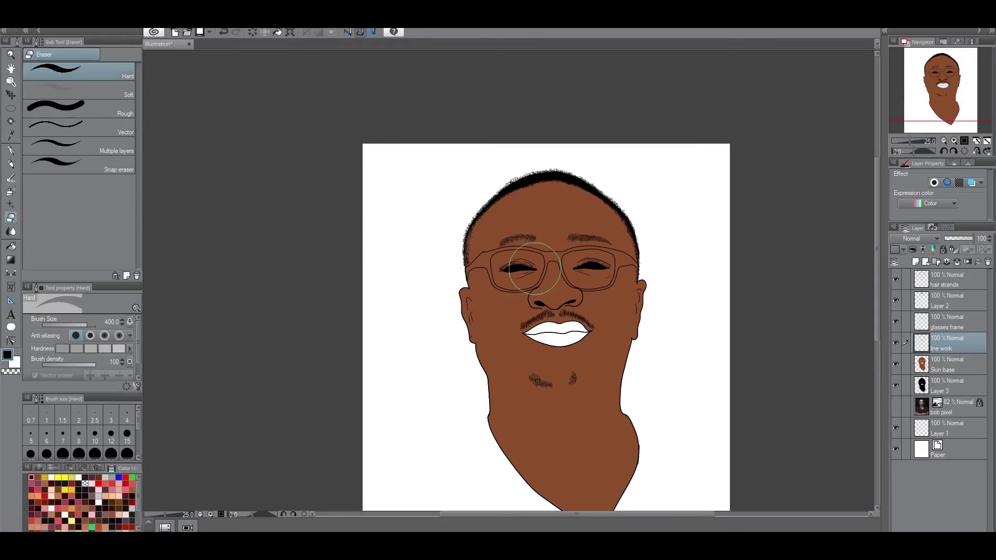
key("p")
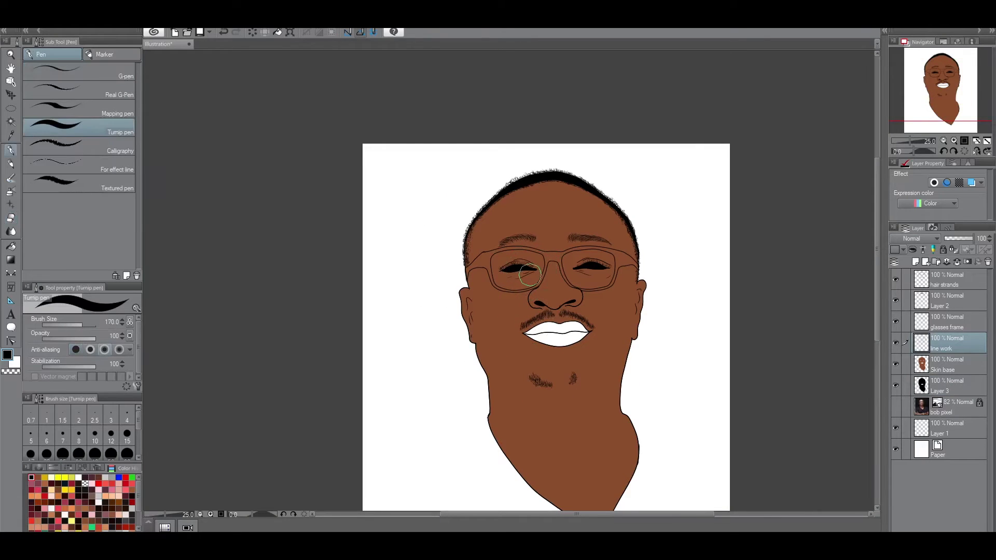
left_click_drag(878, 229, 879, 255)
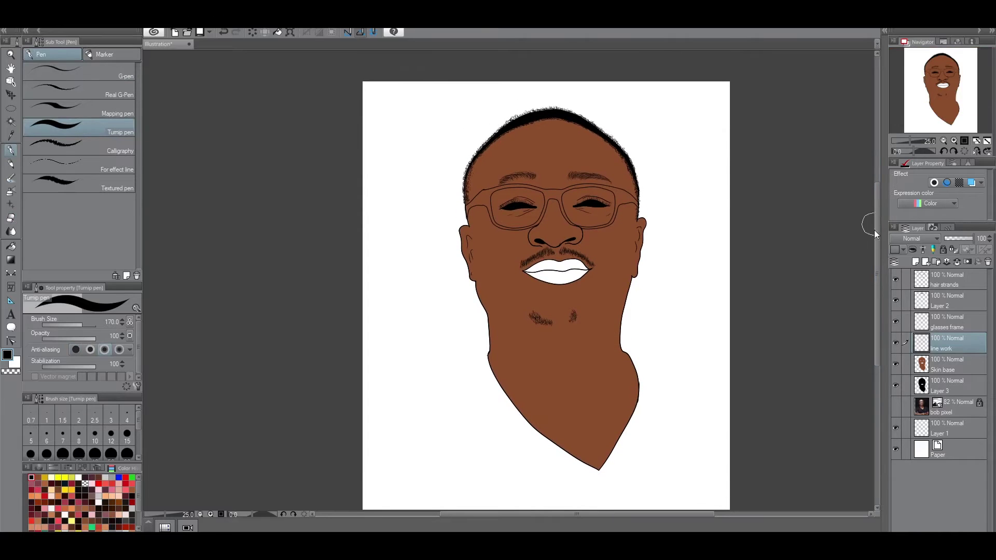
left_click(945, 365)
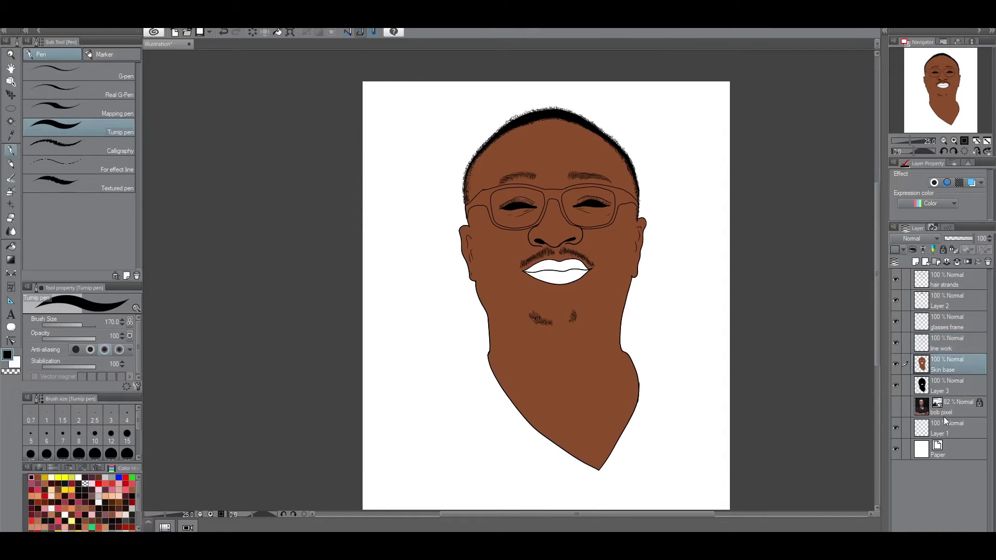
left_click(916, 262)
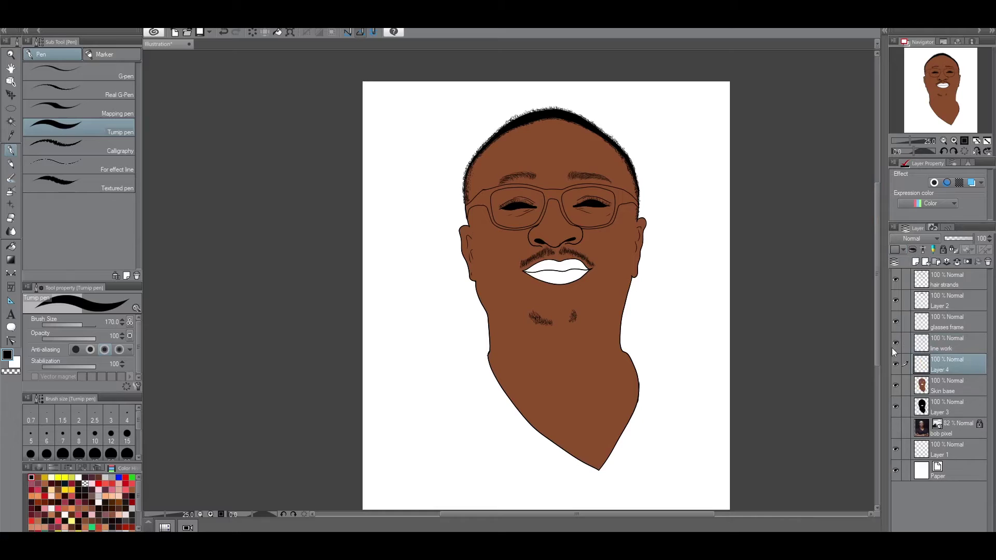
double_click(942, 370)
type("Sha")
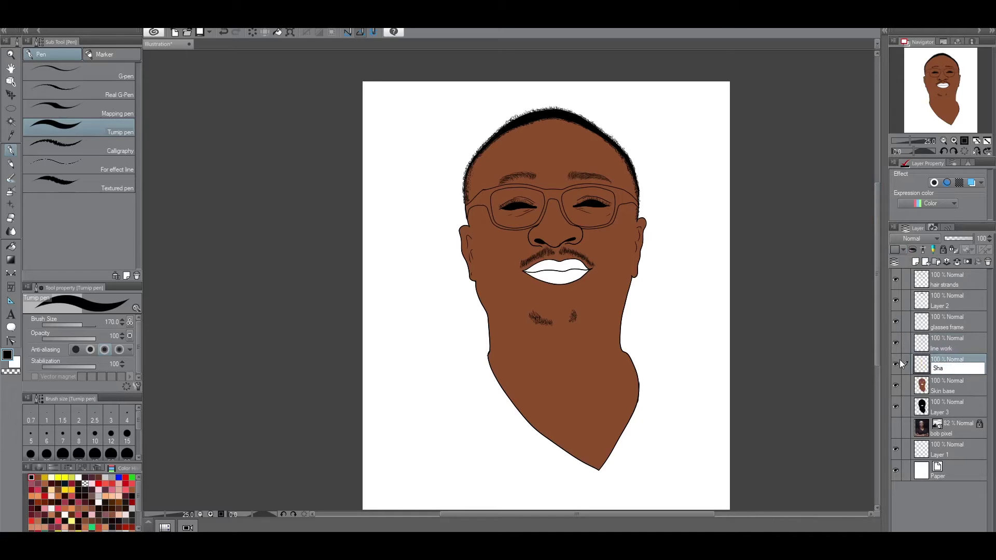
type("dows")
key("Return")
Choose the Soft airbrush and a dark brown colour for shading the face.
key("ctrl+plus")
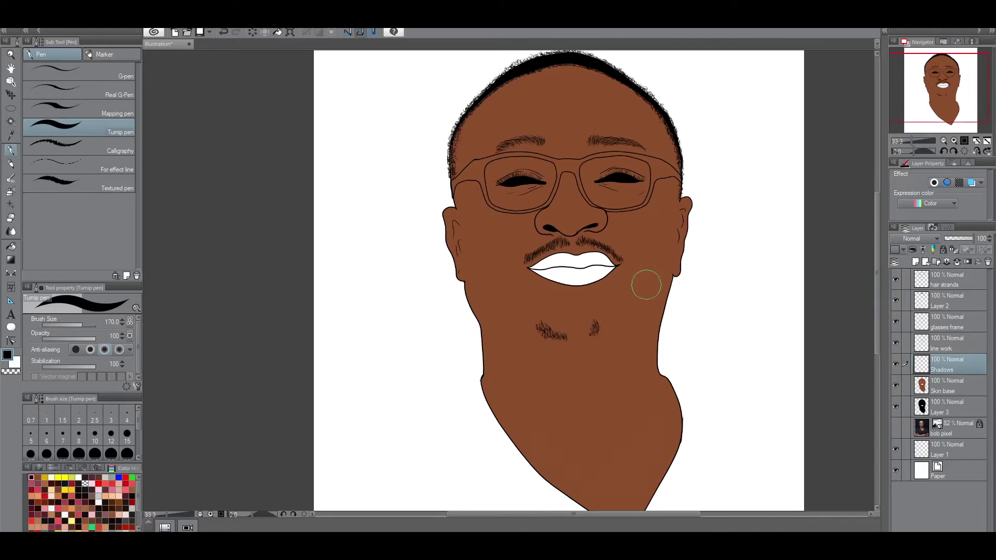
scroll(679, 285, "up", 1)
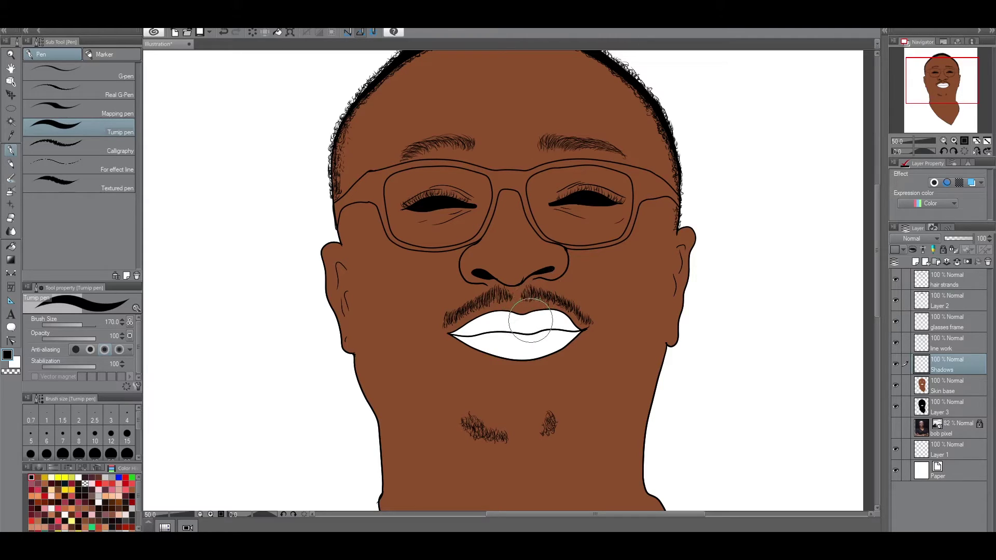
left_click(10, 192)
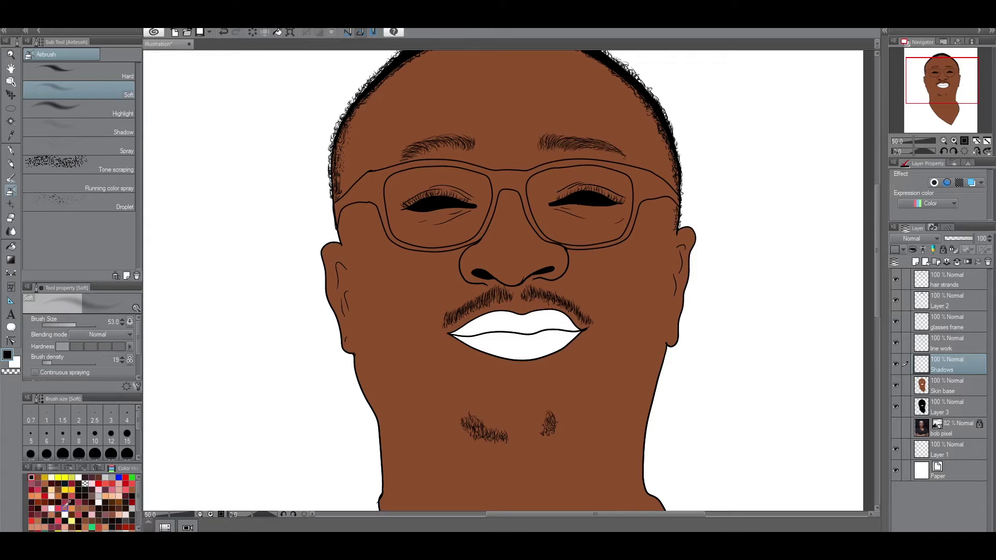
left_click(38, 477)
Undo the brown test stroke beside the head and name the new layer Shadows again.
left_click_drag(226, 396, 242, 438)
key("ctrl+z")
key("ctrl+z")
double_click(944, 369)
type("Shadows")
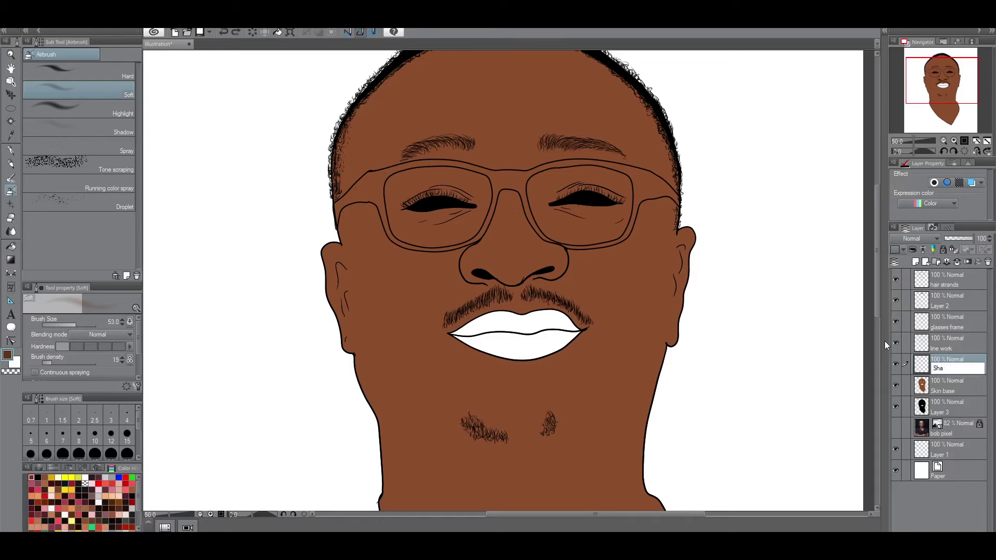
key("Return")
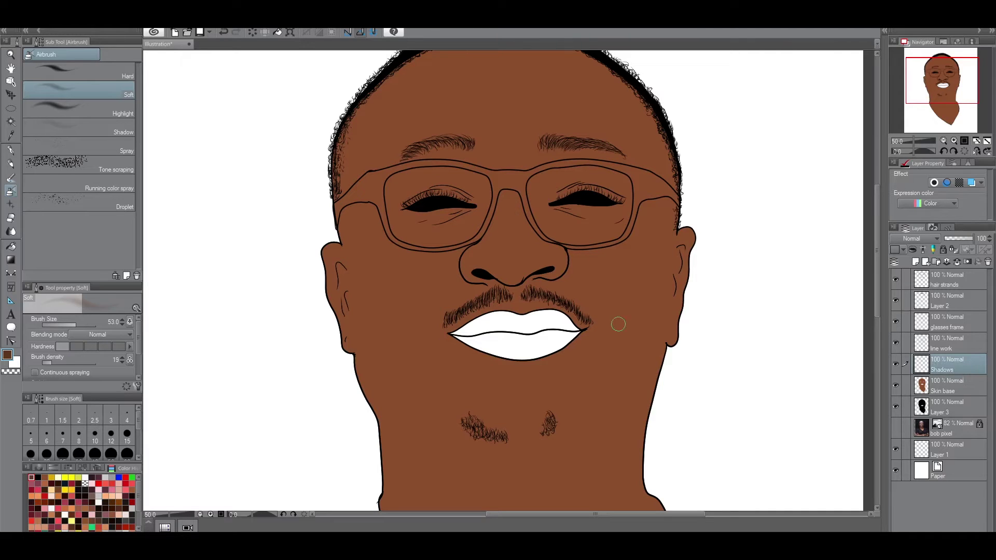
Show the reference photo layer and hide Layer 3 and the Skin base layer.
left_click(895, 427)
left_click(895, 406)
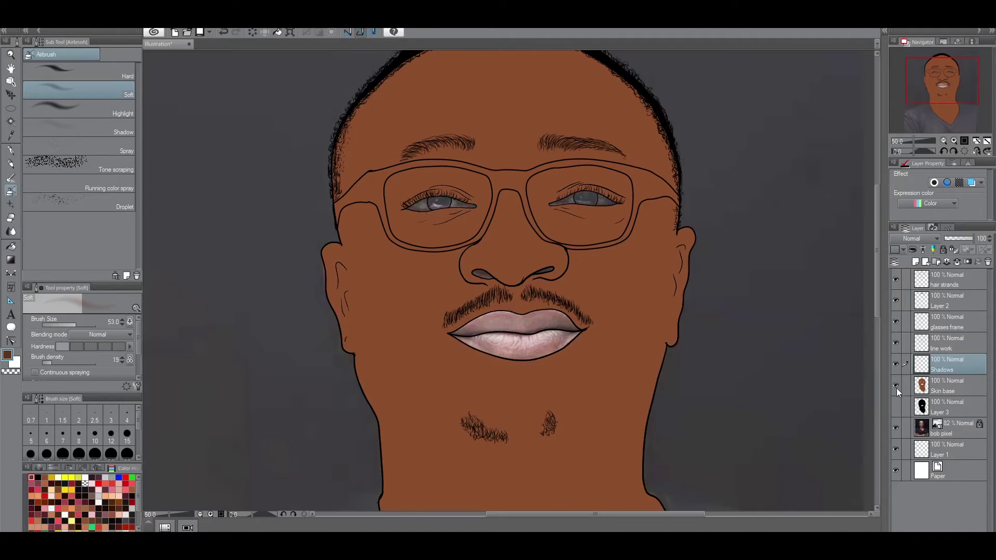
left_click(895, 386)
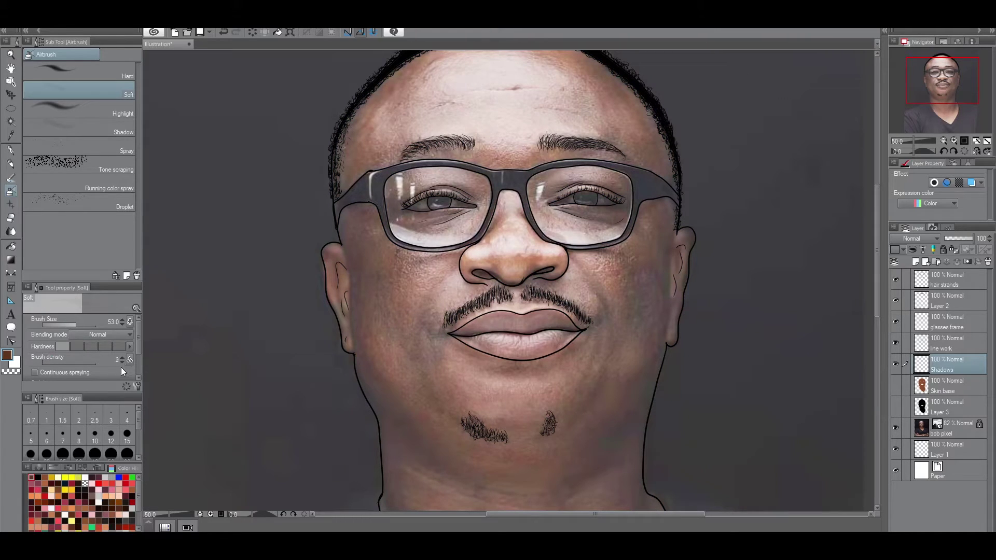
Set the Soft airbrush to size 100 with a brush density of 2.
key("bracketright")
key("bracketright")
key("bracketright")
key("bracketright")
key("bracketright")
Select the whole head silhouette by auto-selecting its surroundings on the line work layer and inverting, then make the Shadows layer active.
key("alt+bracketright")
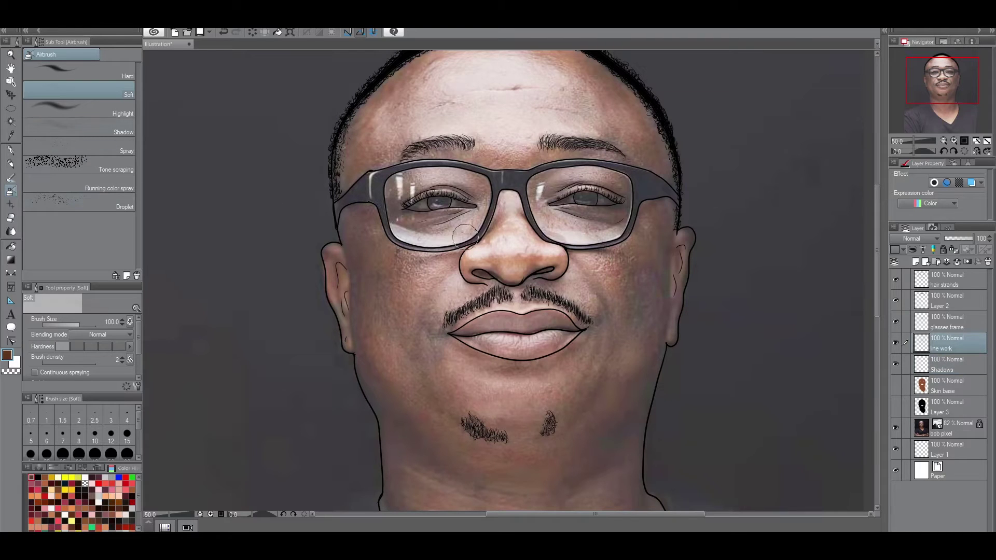
key("w")
left_click(423, 317)
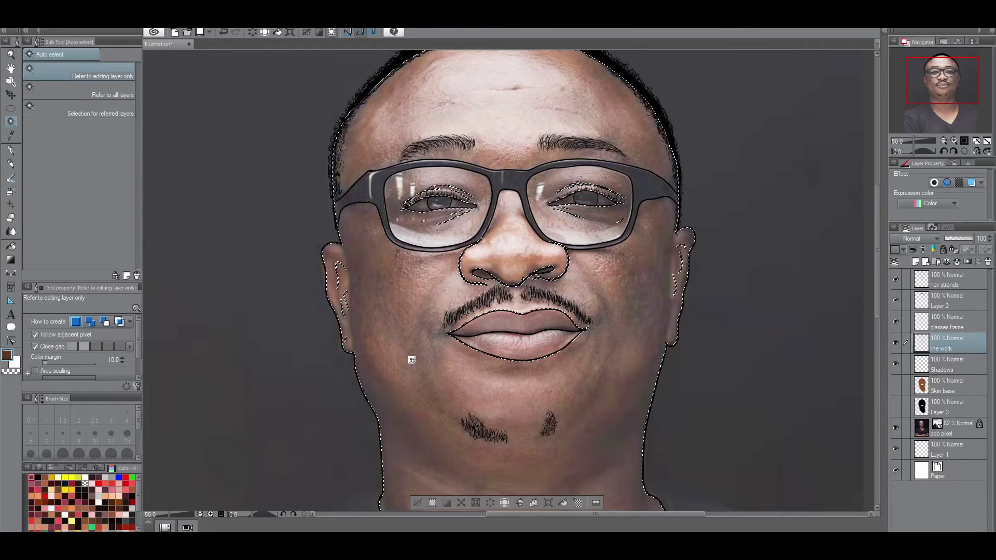
left_click(418, 503)
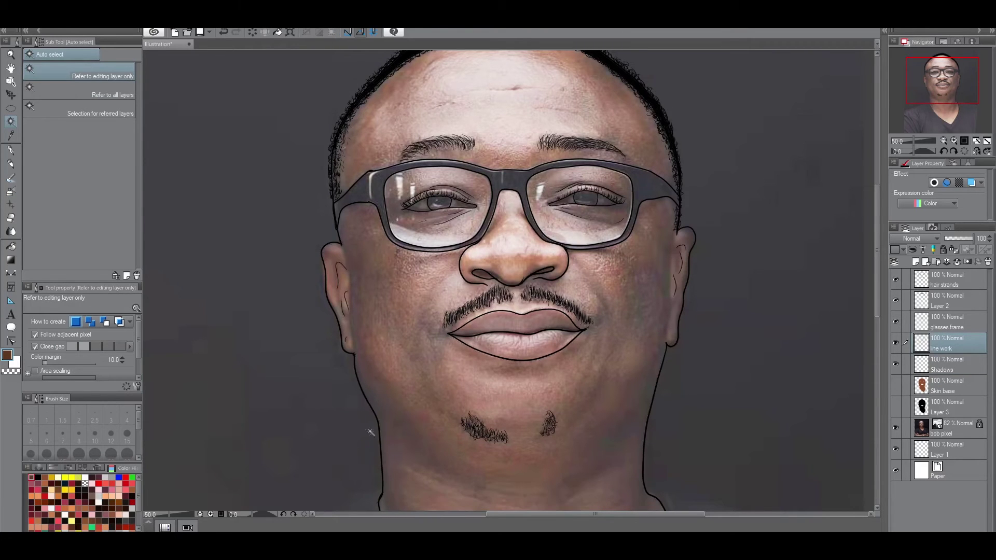
left_click(312, 419)
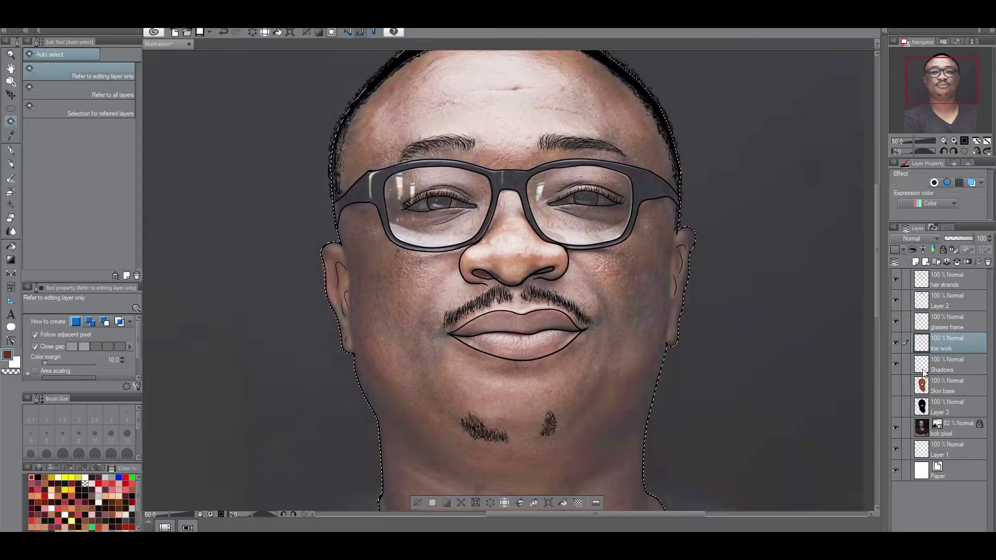
left_click(943, 369)
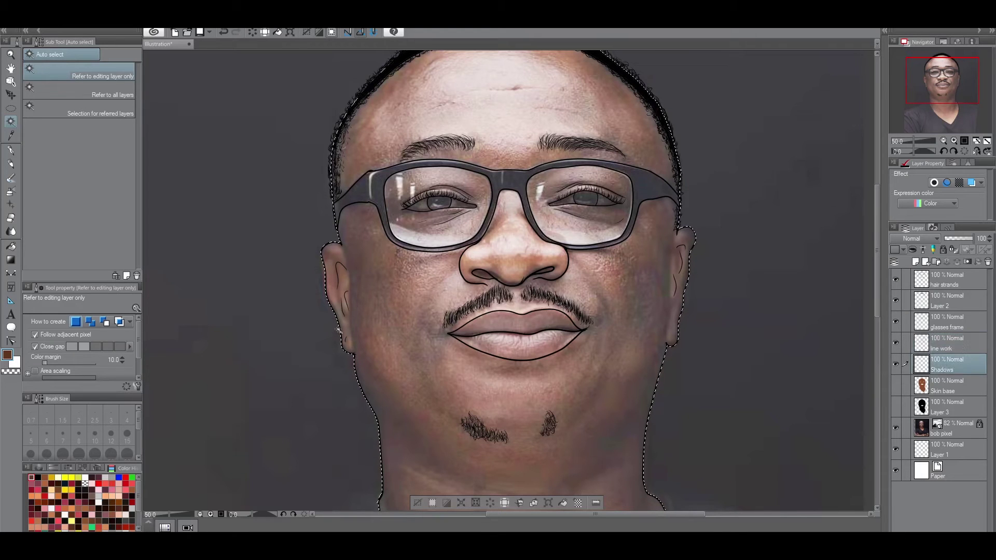
Airbrush soft brown shadows along the neck, jaw and outer cheeks on the Shadows layer, using brush sizes from 100 to 150.
key("b")
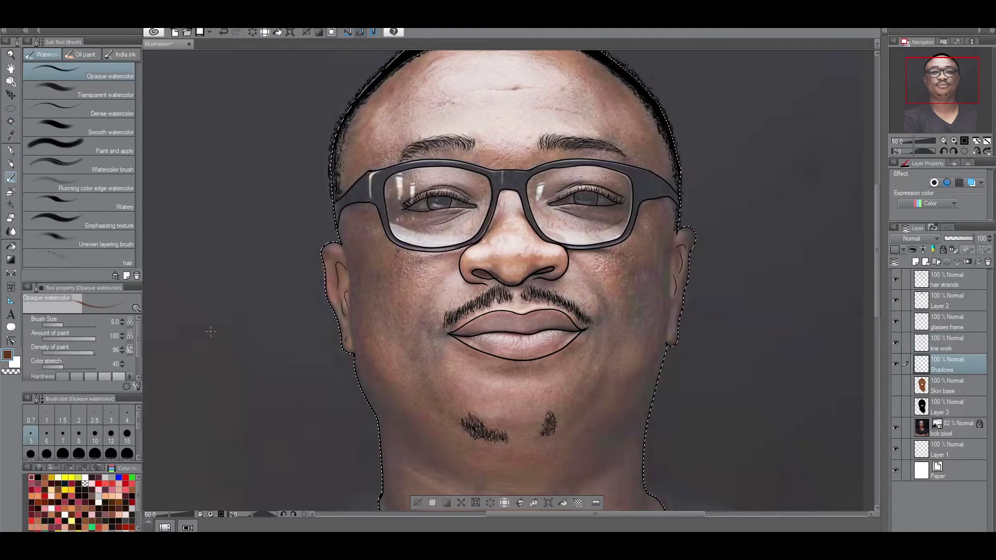
key("b")
scroll(394, 318, "up", 1)
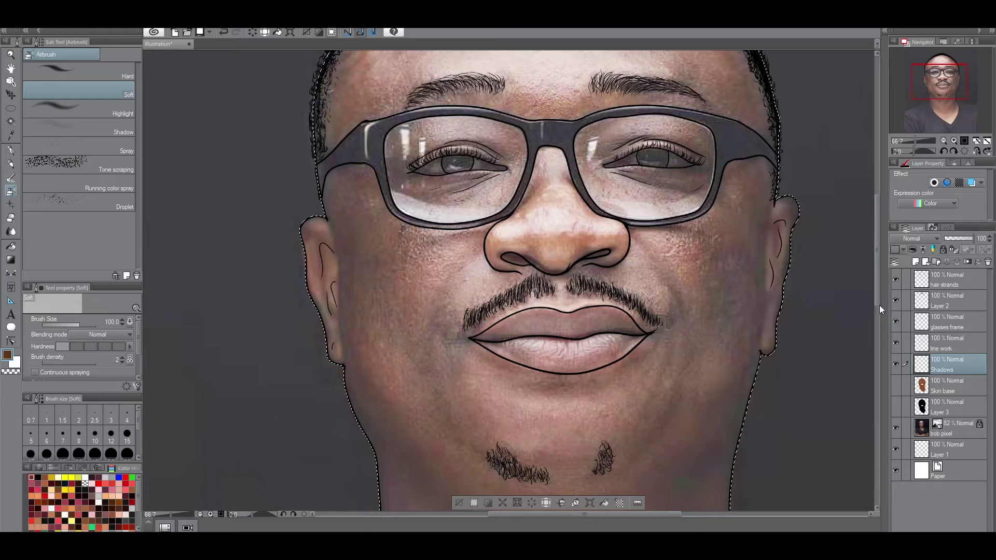
scroll(876, 306, "down", 5)
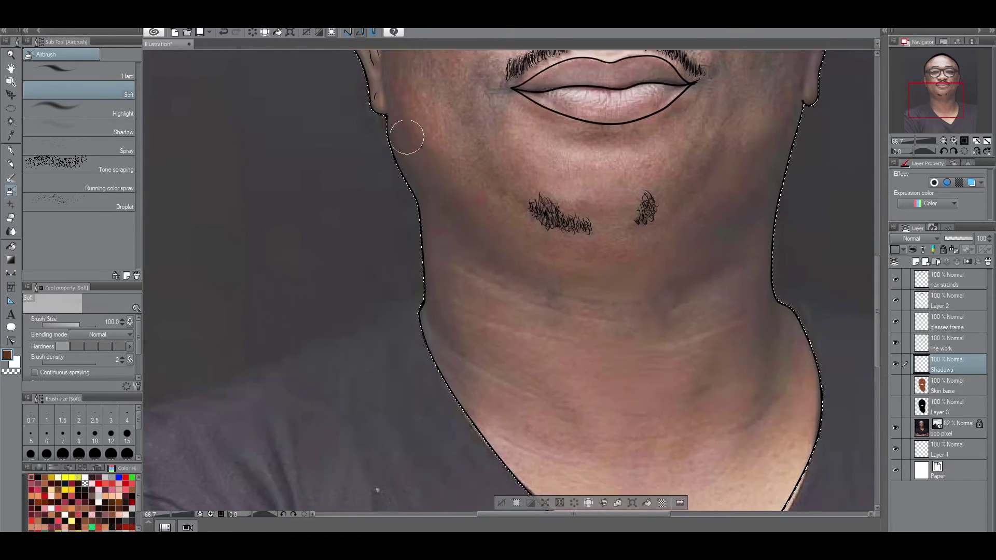
key("bracketright")
key("bracketright")
scroll(857, 278, "up", 5)
key("bracketleft")
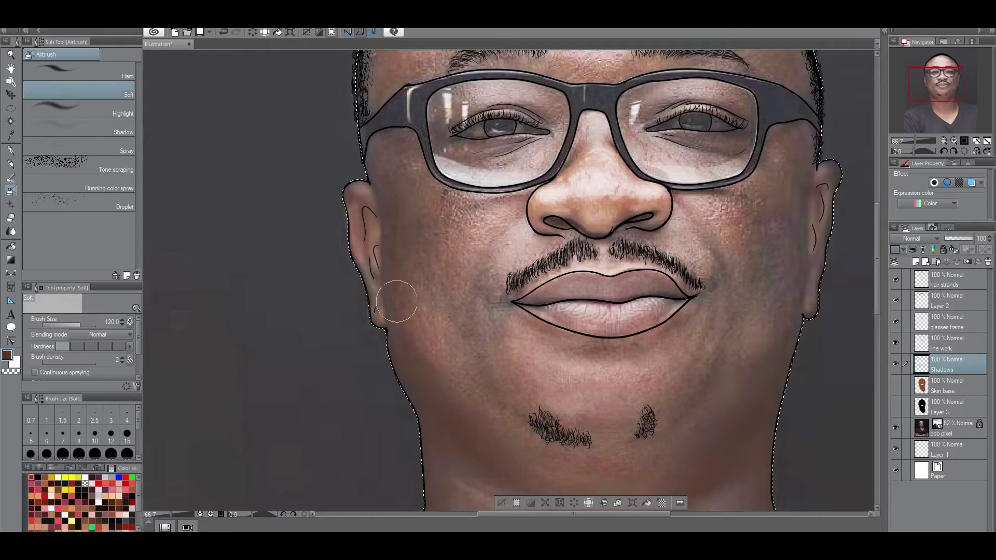
key("bracketright")
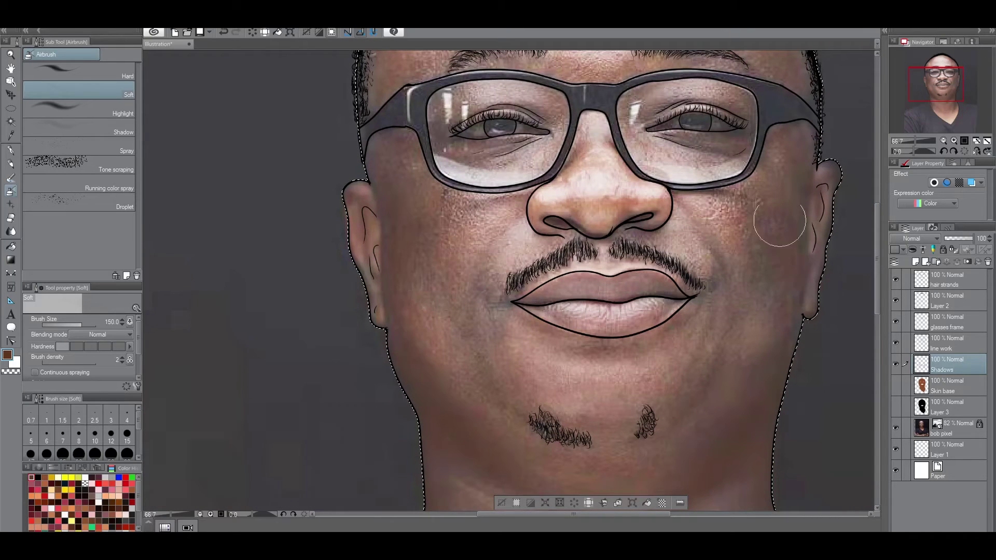
Reduce the Soft airbrush to size 30 for finer shading of the face on the Shadows layer.
scroll(790, 367, "up", 5)
scroll(726, 379, "down", 4)
key("bracketleft")
key("bracketleft")
key("bracketleft")
key("bracketleft")
key("bracketleft")
key("bracketleft")
key("bracketleft")
key("bracketleft")
key("bracketleft")
key("bracketleft")
key("bracketright")
key("bracketright")
Show the Skin base and Layer 3 again, hide the reference photo, and review the shadows on the face and neck.
left_click(895, 384)
left_click(896, 385)
key("ctrl+minus")
key("ctrl+minus")
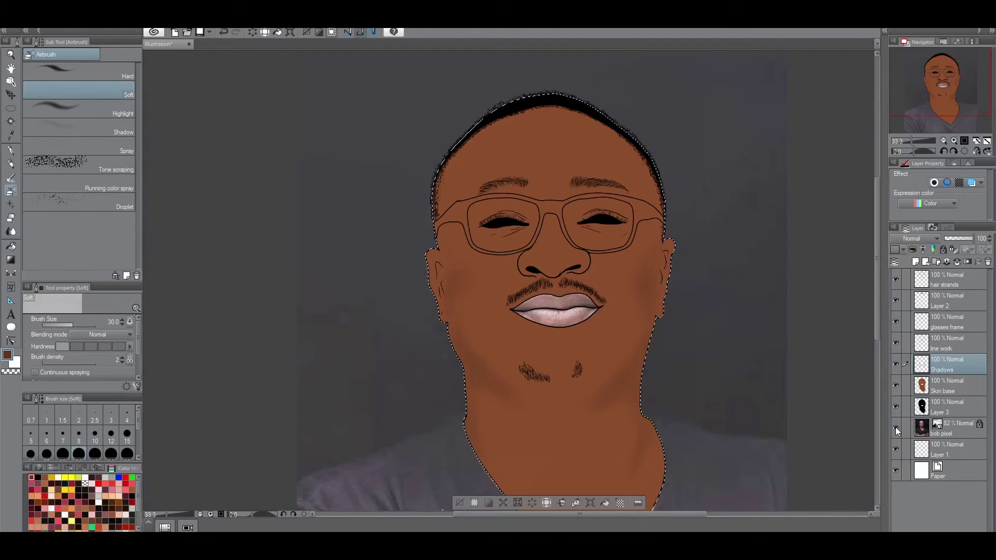
left_click(895, 427)
key("ctrl+plus")
key("ctrl+minus")
key("ctrl+minus")
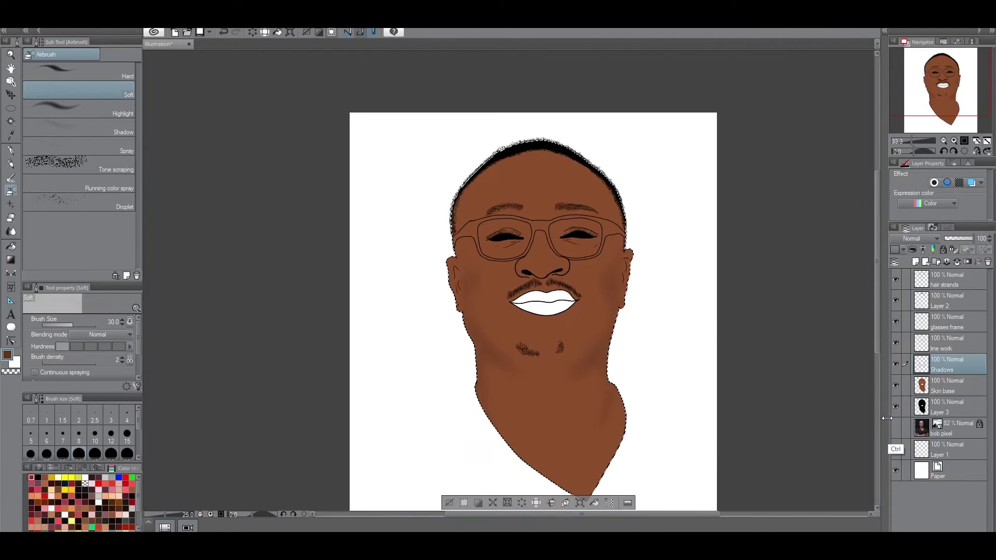
scroll(690, 410, "up", 2)
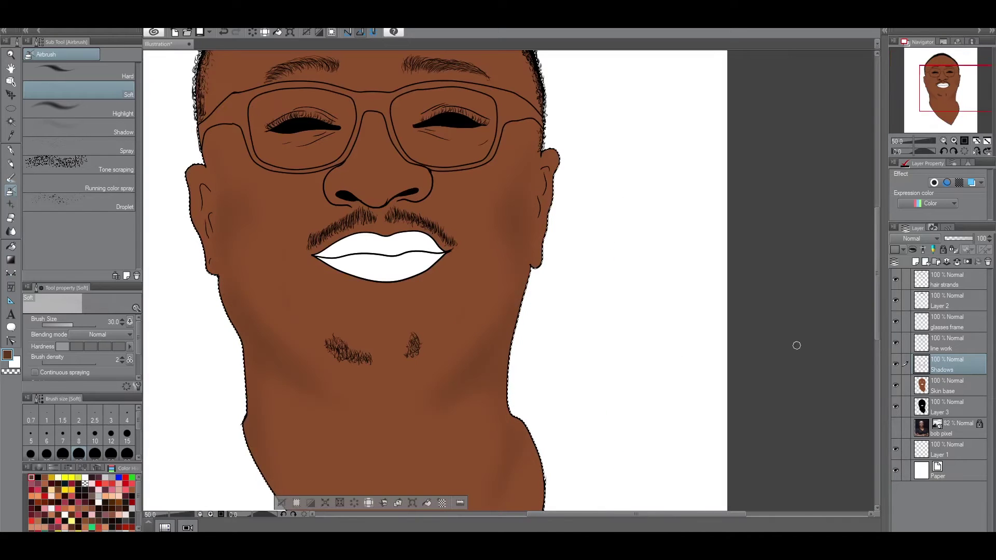
left_click_drag(643, 514, 576, 512)
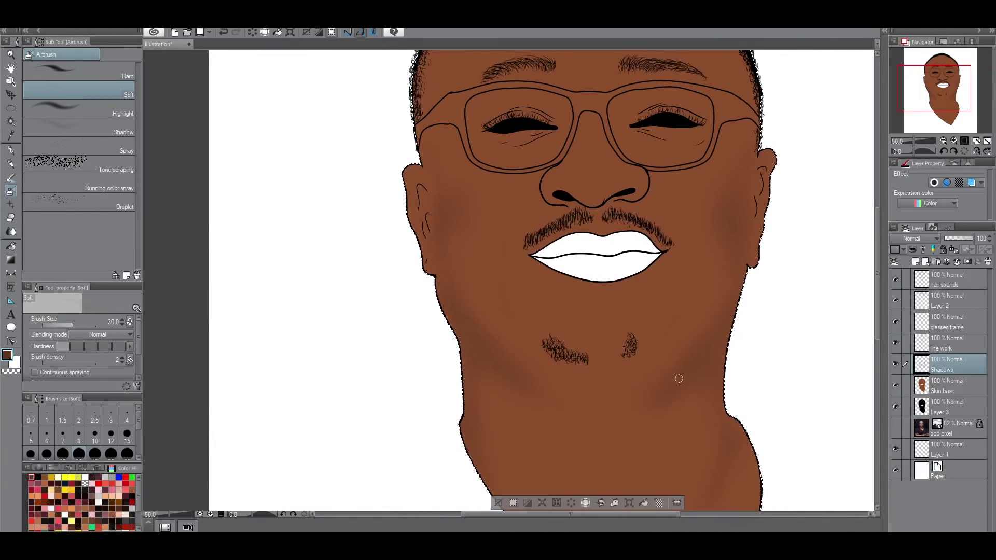
Set the Soft airbrush's density to 3 and deepen the jaw and neck shadows on the Shadows layer at brush size 100.
left_click_drag(882, 289, 878, 261)
left_click(79, 325)
left_click(123, 357)
key("bracketright")
key("bracketright")
key("bracketright")
key("bracketright")
key("bracketright")
key("bracketleft")
key("bracketleft")
key("bracketleft")
key("bracketleft")
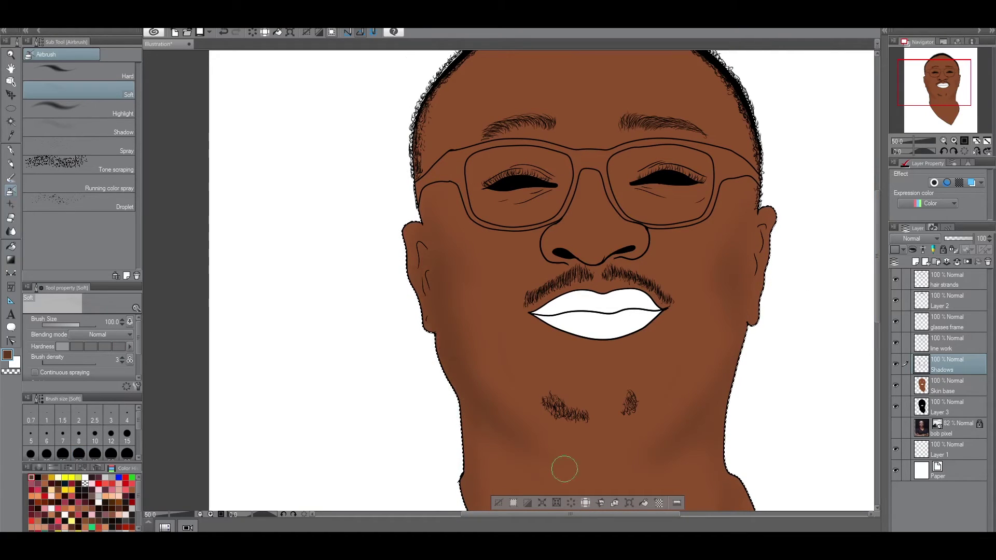
Show the reference photo, hide Layer 3 and Skin base, and airbrush the smile-line shadows beside the mouth at sizes 25 to 40.
left_click(895, 427)
left_click(896, 406)
left_click(895, 385)
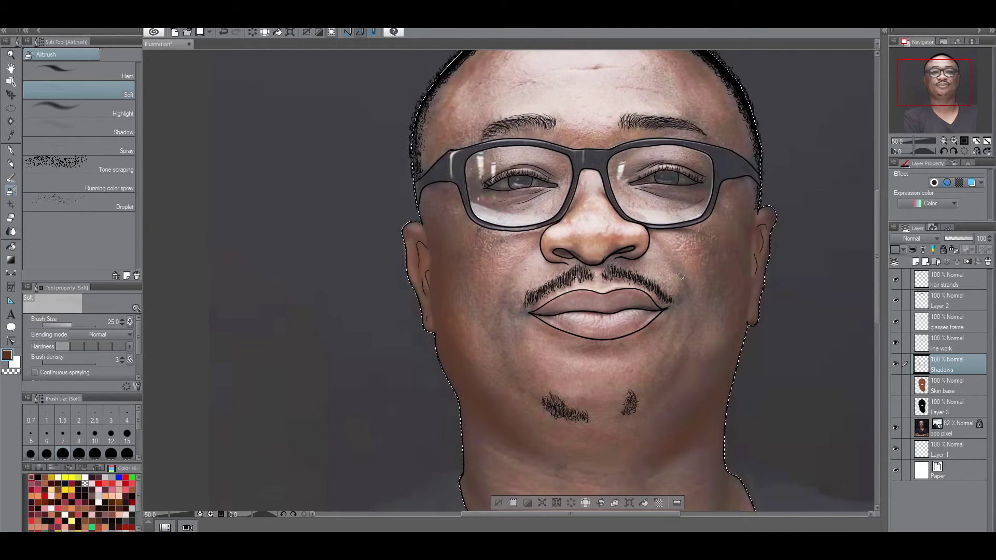
key("bracketright")
key("bracketright")
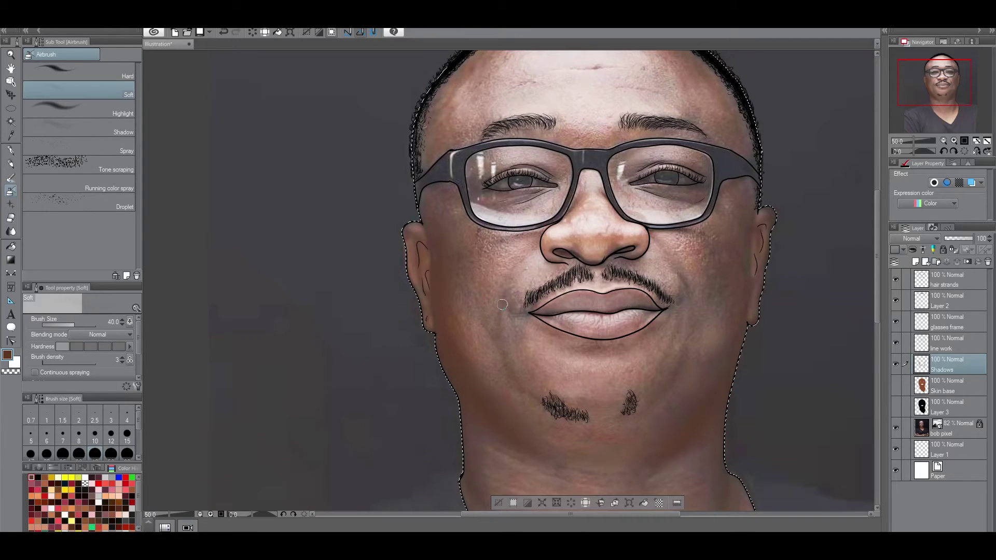
key("bracketright")
key("bracketleft")
key("bracketright")
key("bracketleft")
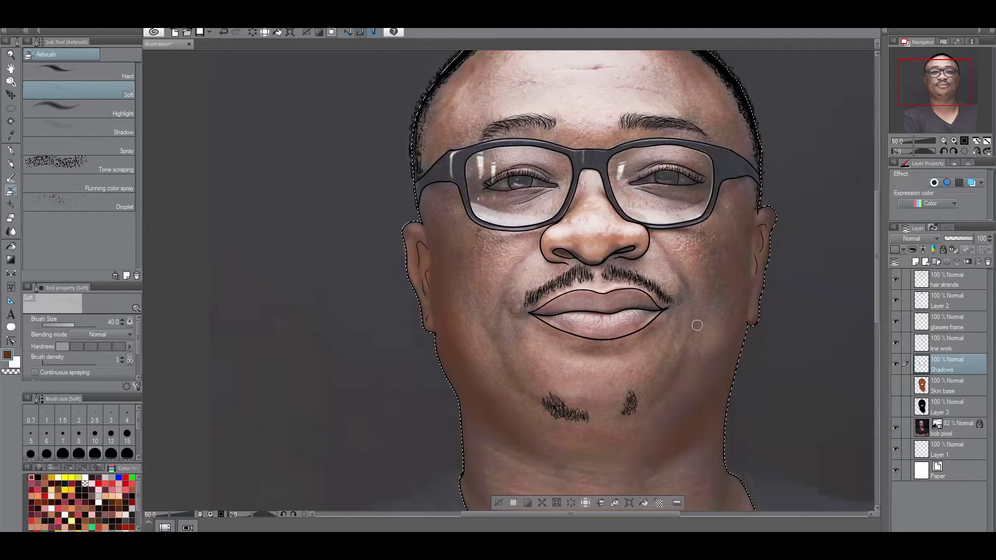
Airbrush broad soft shadows along the forehead edges below the hairline, using brush sizes from 120 to 170.
key("bracketright")
key("bracketright")
key("bracketright")
key("bracketright")
key("bracketright")
key("bracketright")
key("bracketright")
key("bracketright")
key("bracketleft")
key("bracketleft")
scroll(679, 286, "up", 5)
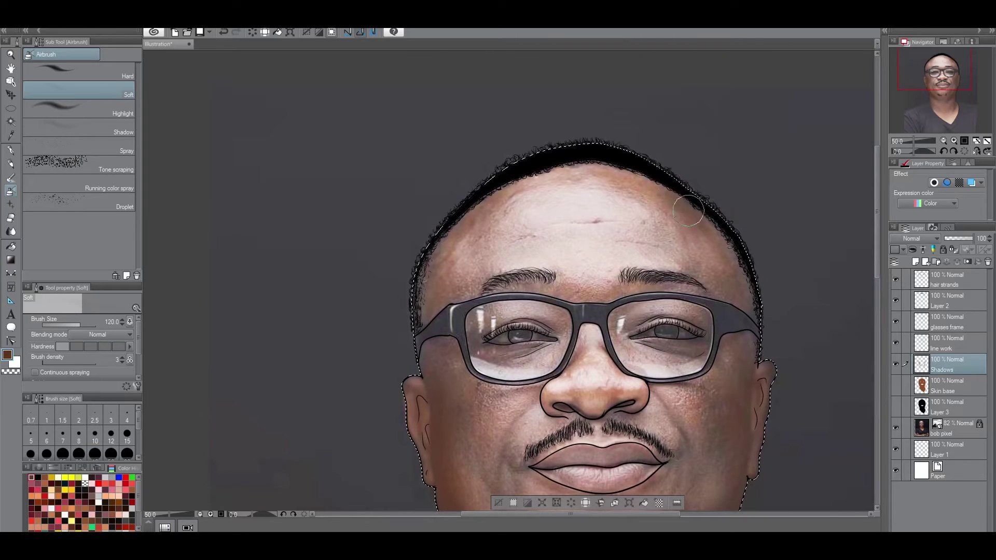
key("bracketright")
key("bracketright")
key("bracketright")
key("bracketleft")
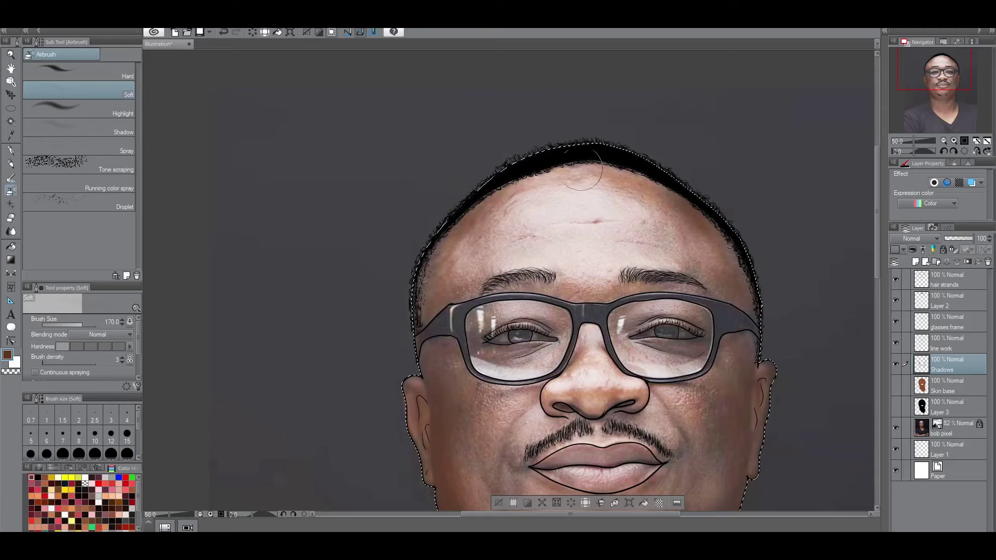
Reduce the Soft airbrush to size 30 and shade the sides of the nose bridge on the Shadows layer.
key("bracketleft")
key("bracketleft")
key("bracketleft")
key("bracketleft")
key("bracketleft")
key("bracketleft")
key("bracketleft")
key("bracketleft")
key("bracketleft")
scroll(451, 396, "up", 1)
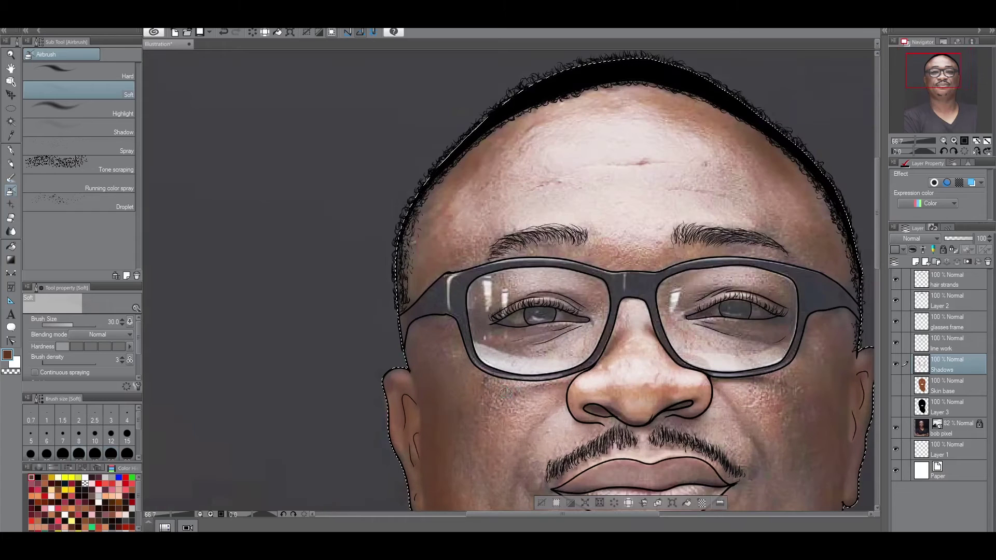
key("bracketleft")
key("bracketright")
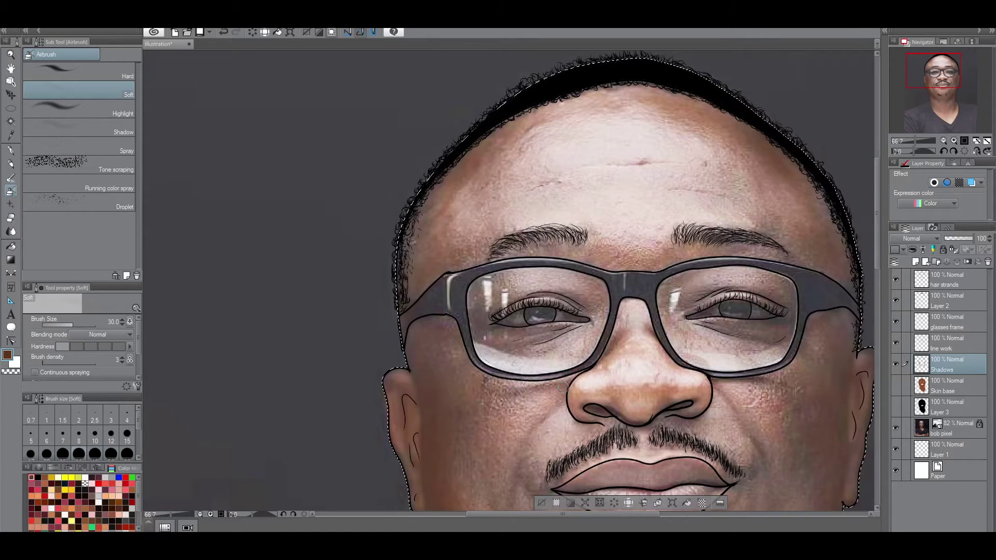
key("bracketleft")
Show Skin base and Layer 3, hide the reference photo, and review the shading across the whole face.
left_click(895, 385)
left_click(895, 406)
key("bracketleft")
key("bracketright")
key("bracketright")
key("bracketright")
key("ctrl+minus")
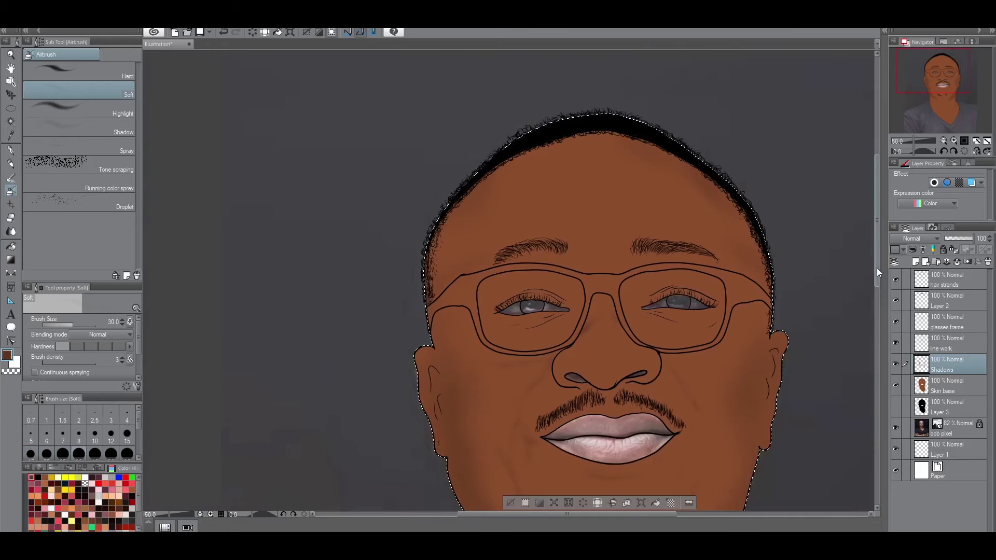
left_click_drag(878, 268, 879, 301)
left_click(895, 427)
left_click(895, 407)
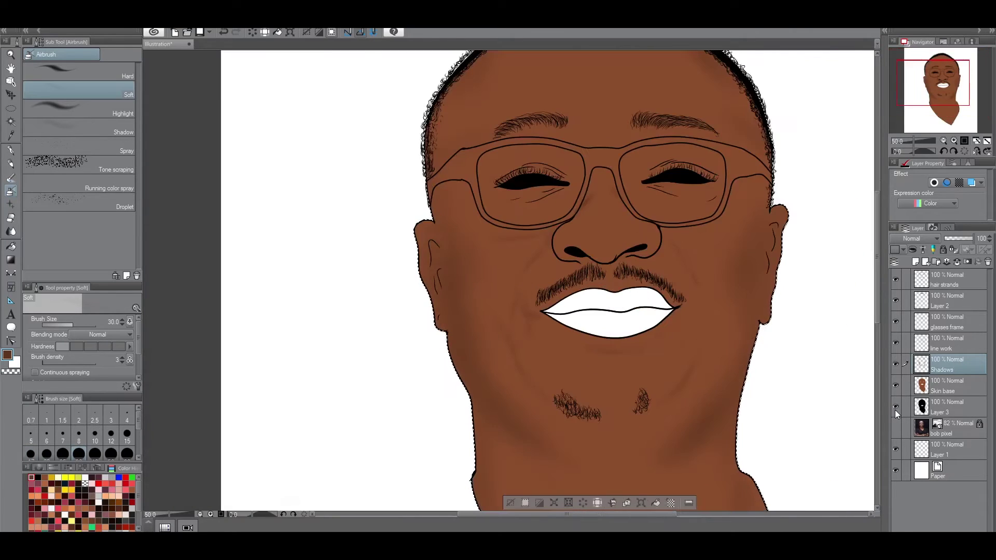
key("ctrl+minus")
key("ctrl+plus")
Bring back the reference photo without Skin base and Layer 3, and shade the cheeks below the glasses at brush sizes 17 to 20.
left_click(895, 427)
left_click(895, 386)
left_click(895, 407)
key("ctrl+plus")
key("bracketleft")
key("bracketleft")
key("bracketleft")
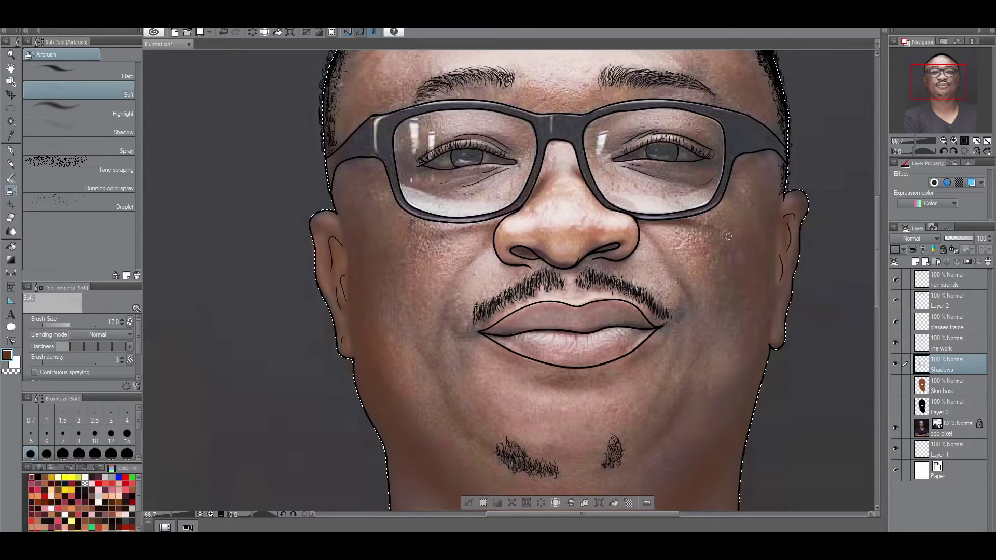
key("bracketright")
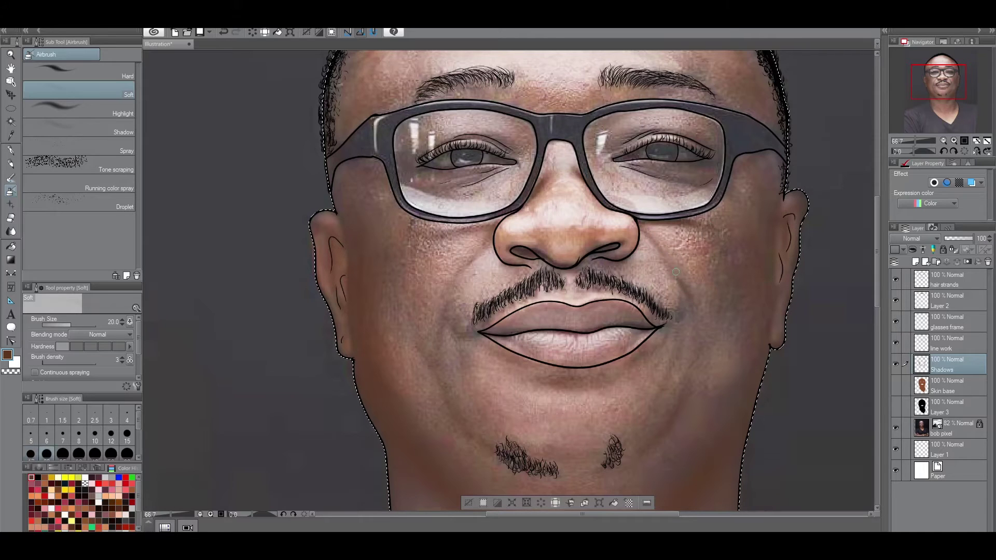
key("bracketright")
key("bracketright")
key("bracketright")
key("bracketleft")
key("bracketleft")
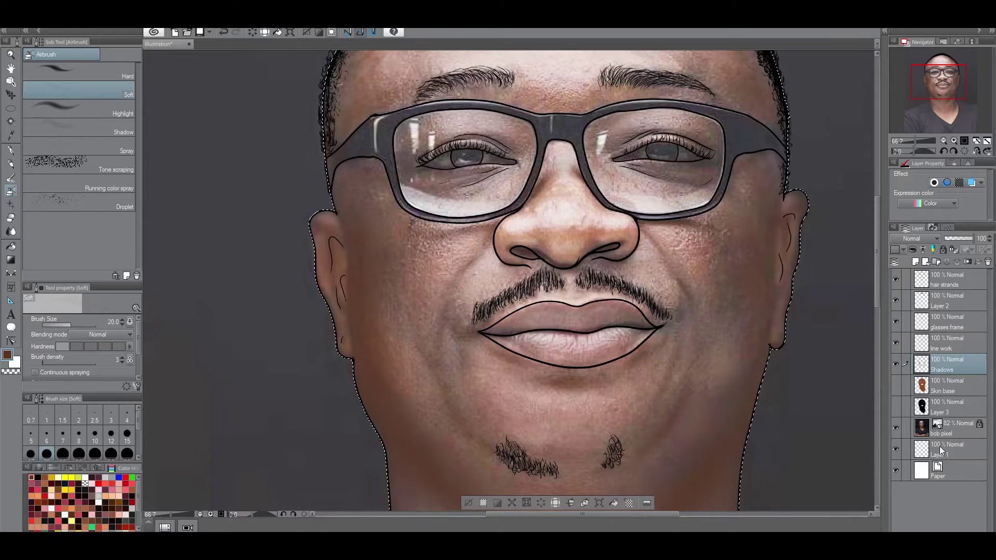
Add a new layer above Shadows and name it "hilyts".
left_click(915, 262)
double_click(938, 370)
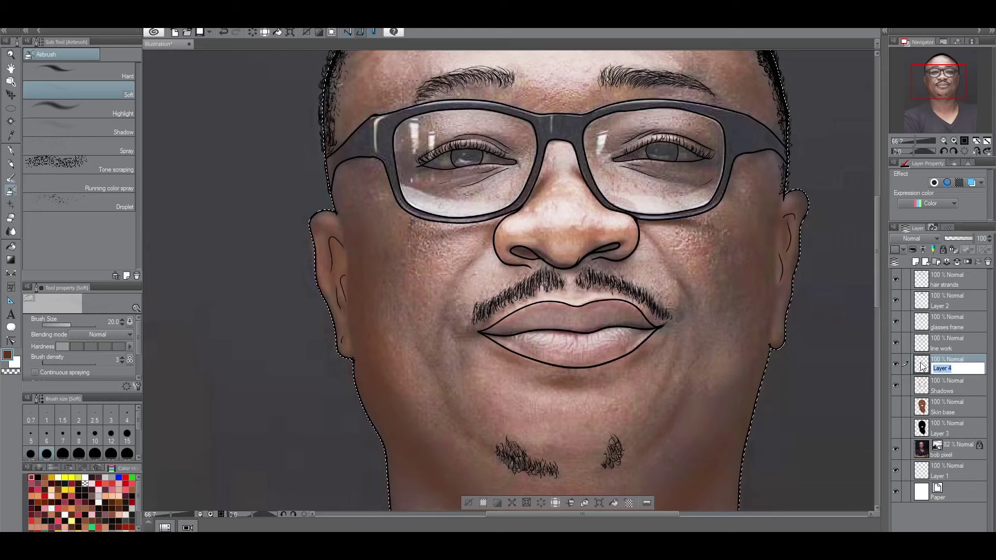
type("hilyts")
key("Return")
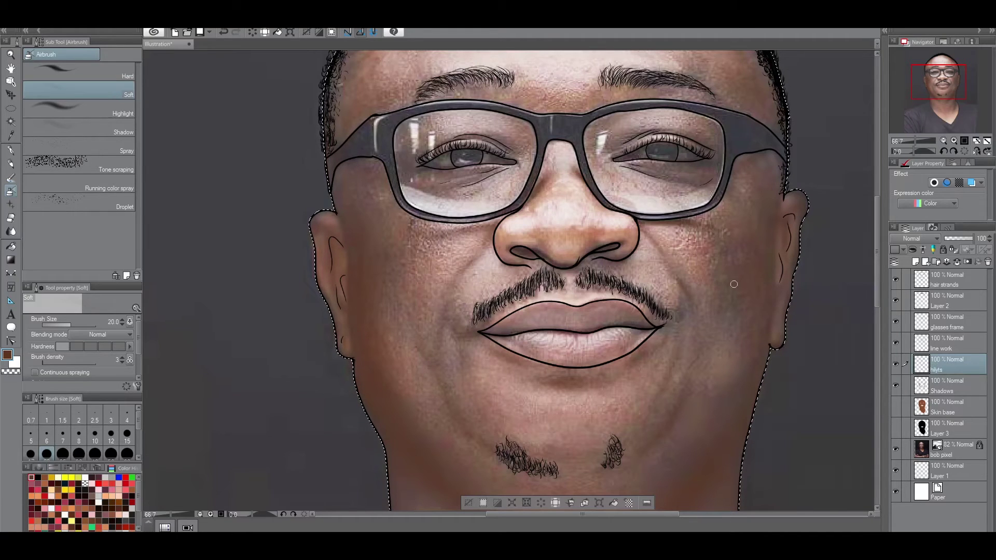
Choose a lighter orange-brown and airbrush soft highlights on the nose bridge, tip and nostril wings at brush size 30.
left_click(47, 480)
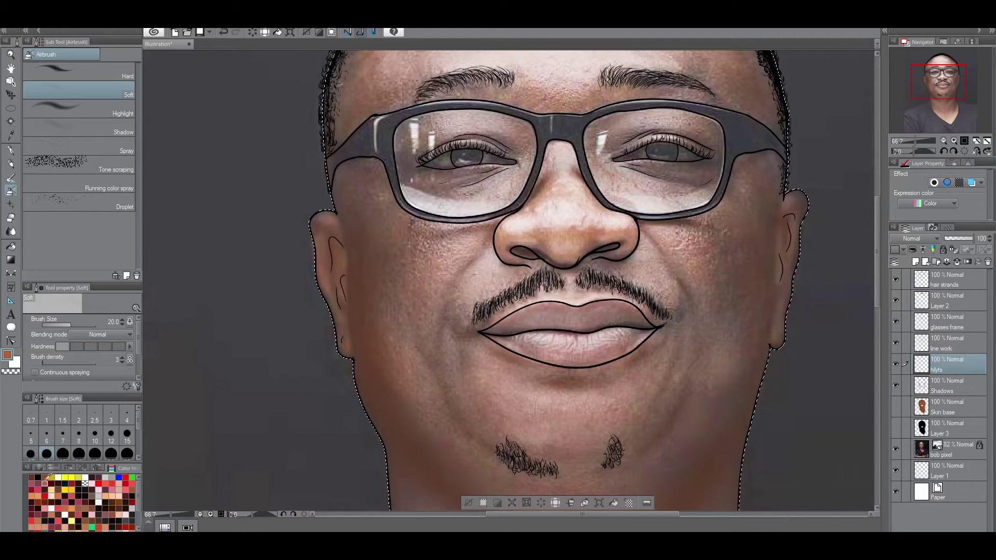
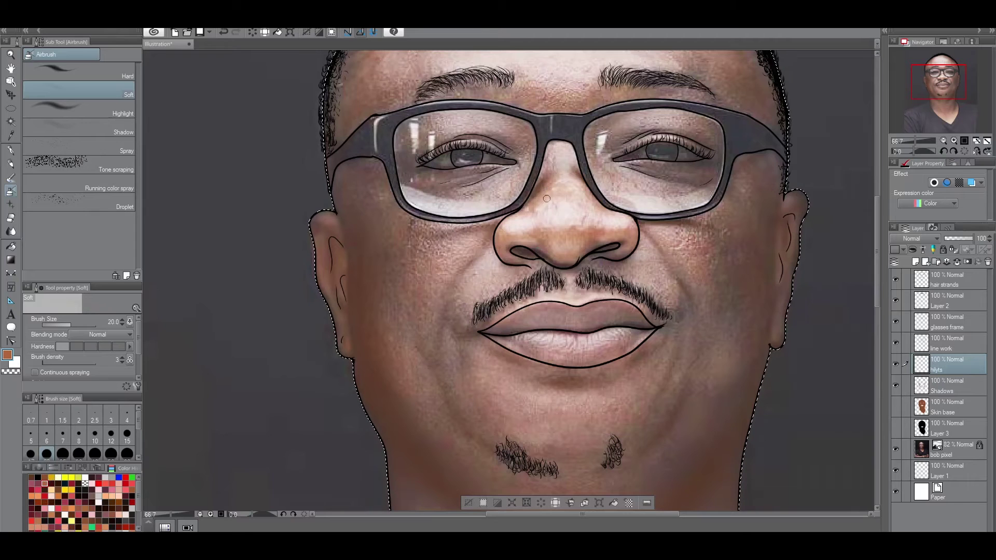
scroll(547, 196, "up", 1)
key("bracketright")
key("bracketright")
left_click_drag(495, 234, 521, 229)
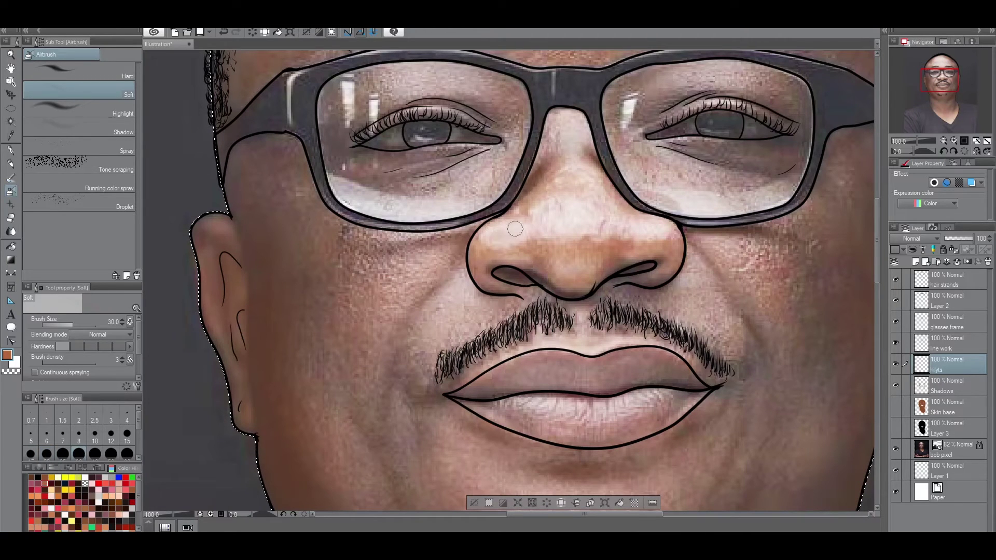
key("bracketright")
key("bracketright")
mouse_move(563, 198)
left_mouse_down()
mouse_move(575, 216)
mouse_move(558, 235)
mouse_move(579, 221)
mouse_move(570, 211)
mouse_move(602, 218)
mouse_move(538, 225)
mouse_move(636, 225)
left_mouse_up()
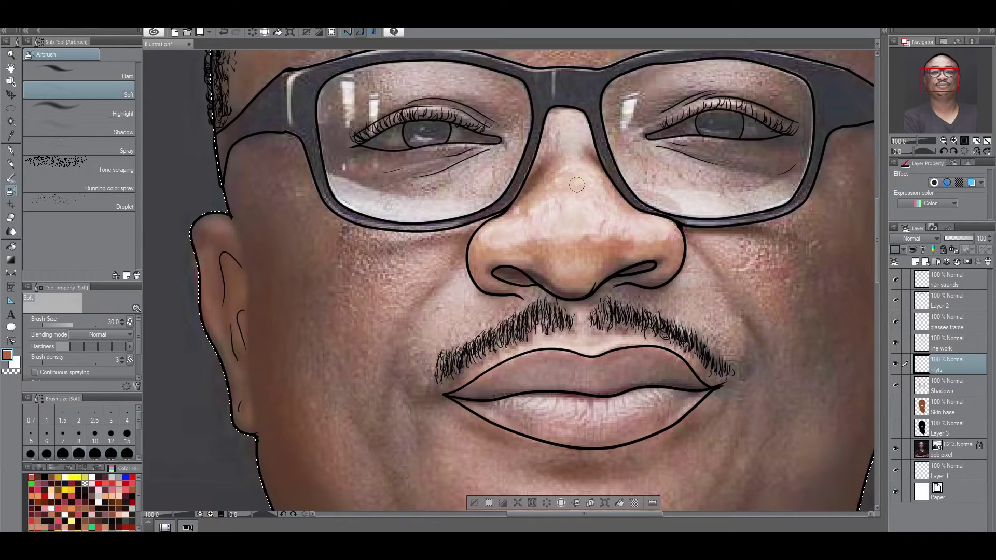
mouse_move(526, 234)
left_mouse_down()
mouse_move(523, 259)
mouse_move(494, 236)
left_mouse_up()
Enlarge the Soft airbrush to size 80 and add highlights across the forehead on the hilyts layer.
key("bracketright")
key("bracketright")
key("bracketleft")
scroll(570, 127, "down", 2)
scroll(444, 138, "up", 2)
key("bracketright")
key("bracketright")
key("bracketright")
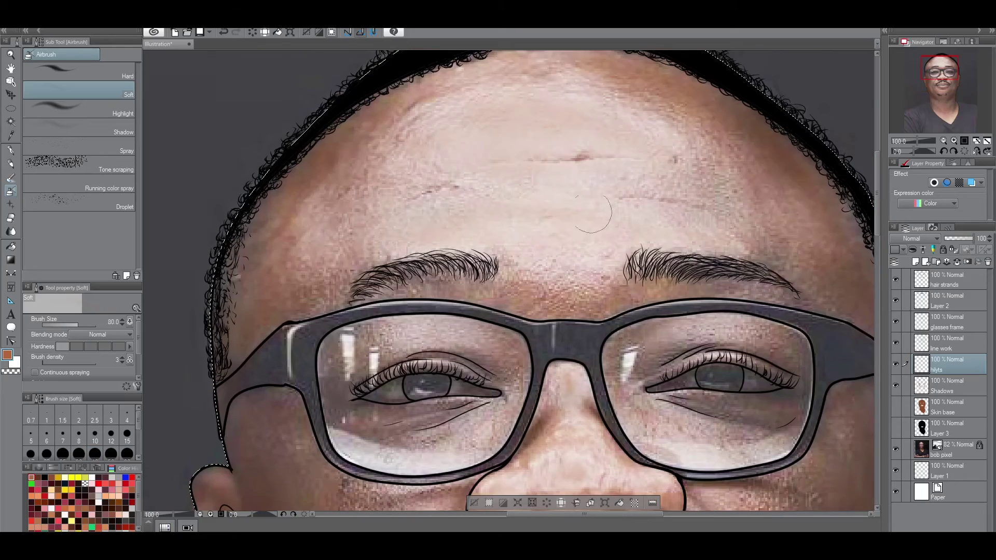
Airbrush highlights on the cheek and nose at sizes 70 down to 30, briefly toggling the photo and Skin base to check them.
scroll(450, 179, "down", 2)
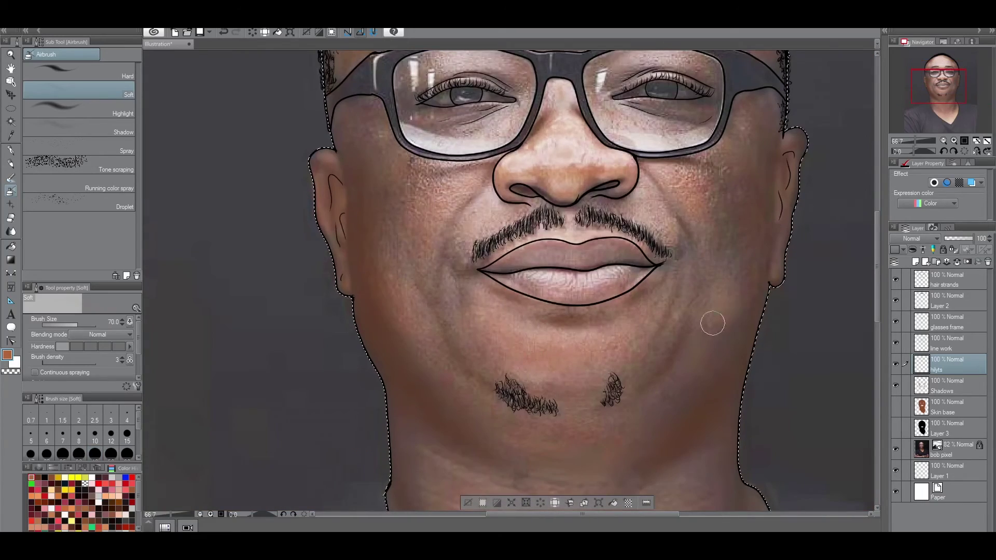
scroll(733, 304, "down", 2)
left_click(895, 449)
scroll(508, 275, "up", 3)
left_click(895, 449)
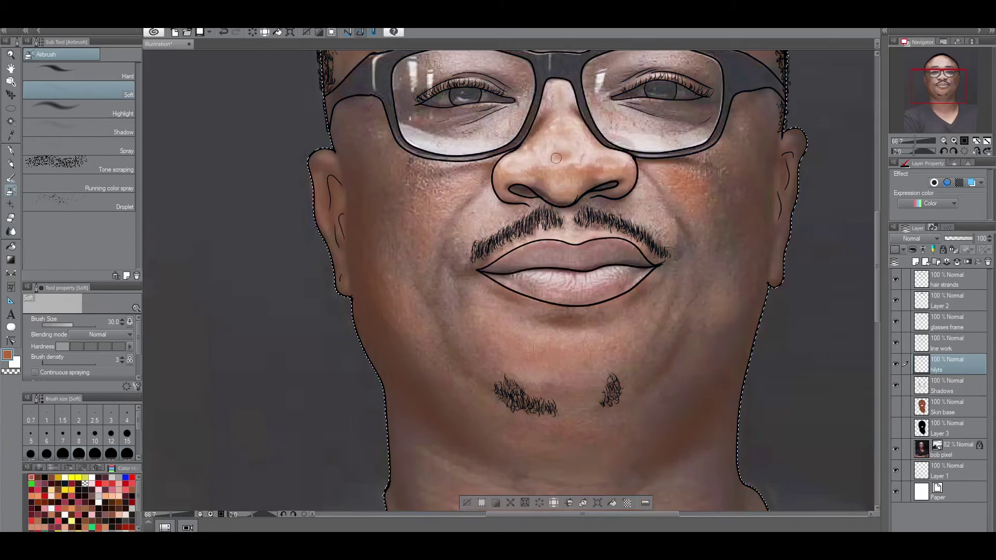
key("bracketleft")
key("bracketleft")
key("bracketleft")
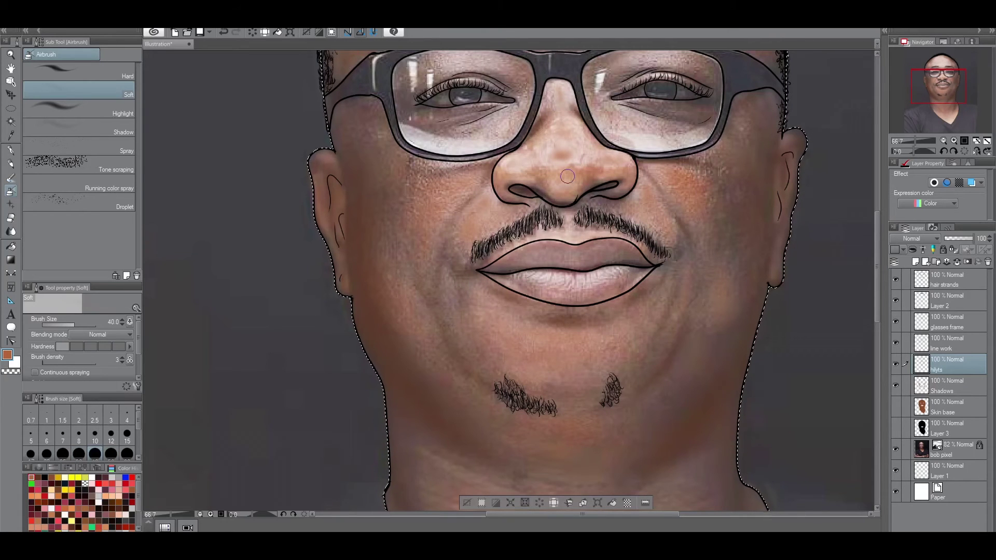
key("bracketleft")
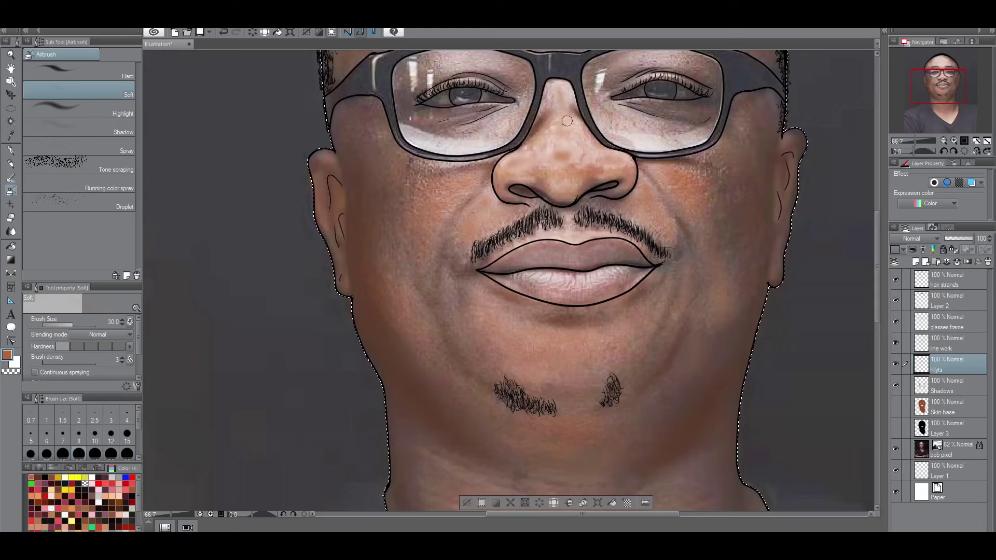
left_click(895, 406)
left_click(895, 406)
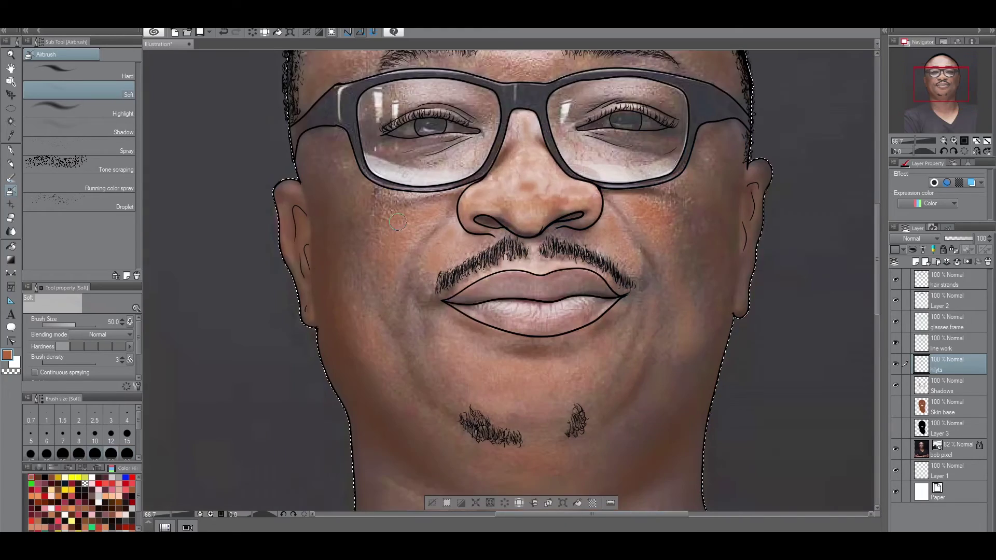
Airbrush highlights on the other cheek at size 50 and on the neck and chest at size 70, and set the brush to 10.
scroll(706, 296, "up", 2)
key("bracketright")
key("bracketright")
scroll(605, 389, "down", 10)
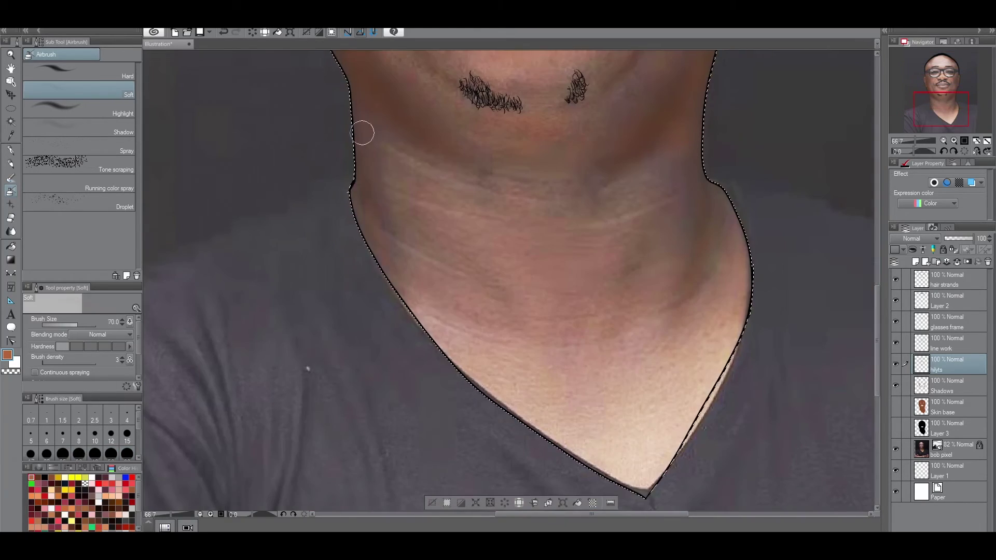
key("e")
key("b")
scroll(662, 300, "down", 3)
left_click_drag(662, 300, 767, 195)
scroll(727, 342, "up", 4)
scroll(727, 342, "down", 3)
left_click(95, 433)
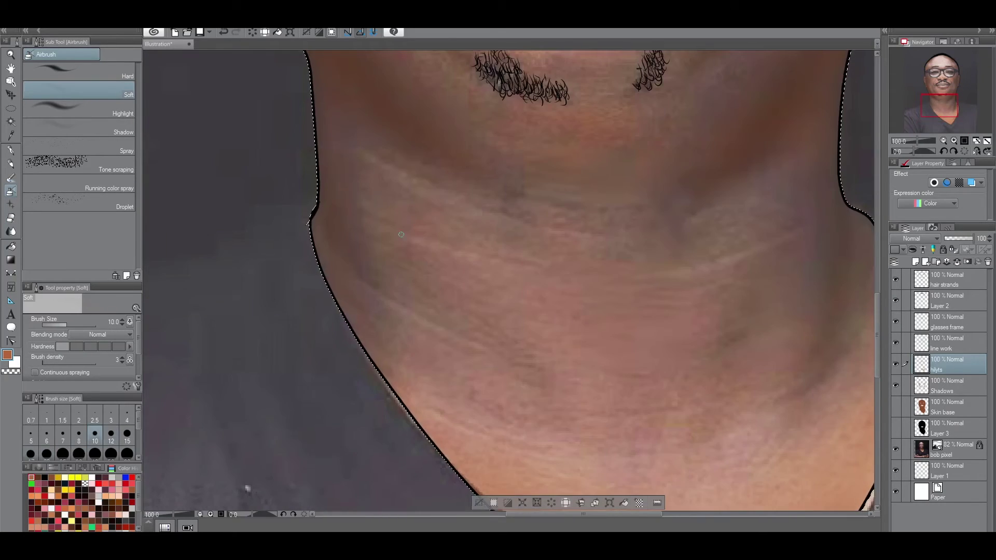
Make the Shadows layer active and airbrush dark brown along the smile lines beside the nose and mouth at sizes 20 to 30.
scroll(391, 315, "down", 2)
scroll(390, 315, "up", 2)
key("alt+bracketleft")
scroll(391, 314, "left", 5)
scroll(666, 312, "up", 2)
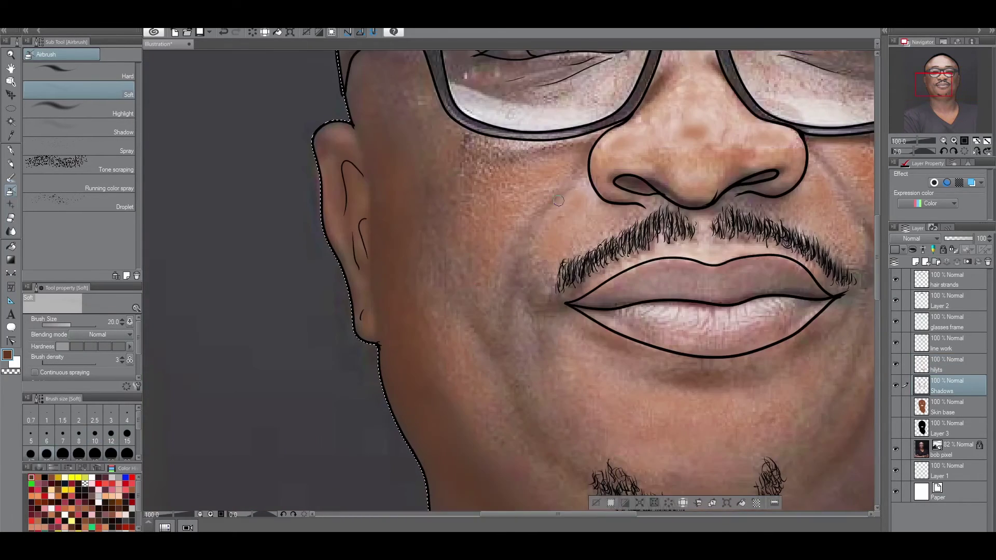
scroll(666, 330, "down", 3)
scroll(666, 331, "right", 5)
scroll(666, 331, "up", 3)
key("bracketleft")
key("bracketleft")
left_click_drag(215, 209, 293, 210)
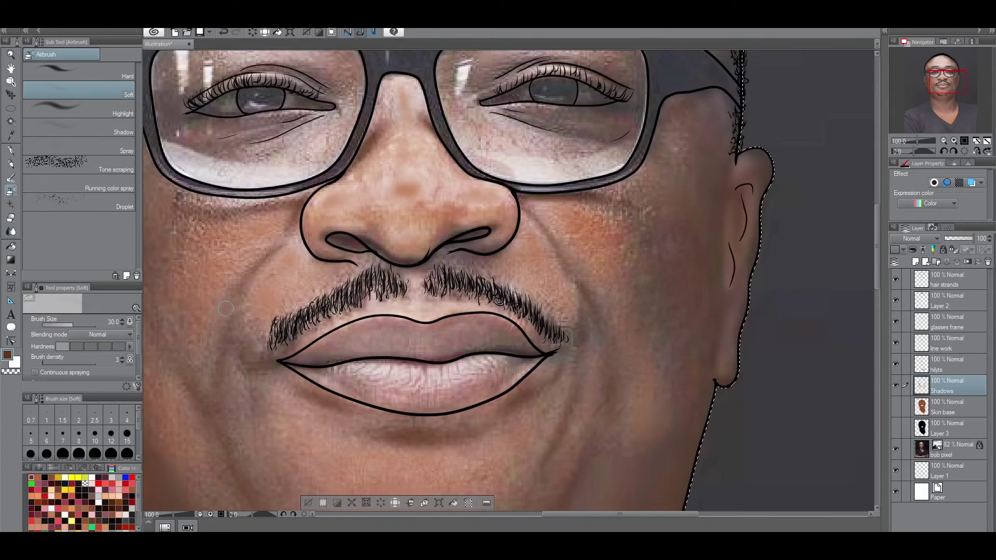
Shade the eyelids and under-eye areas inside the glasses on the Shadows layer, using brush sizes 15 to 17.
scroll(599, 315, "up", 3)
scroll(599, 315, "left", 3)
key("bracketright")
key("bracketright")
key("bracketright")
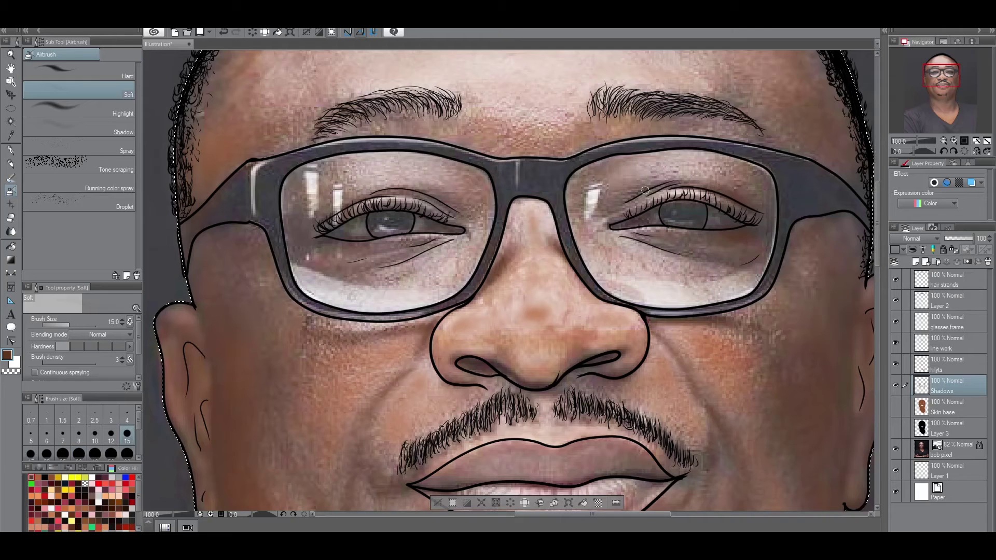
key("bracketleft")
key("bracketleft")
key("bracketleft")
key("bracketleft")
key("bracketleft")
key("bracketleft")
left_click_drag(298, 275, 402, 278)
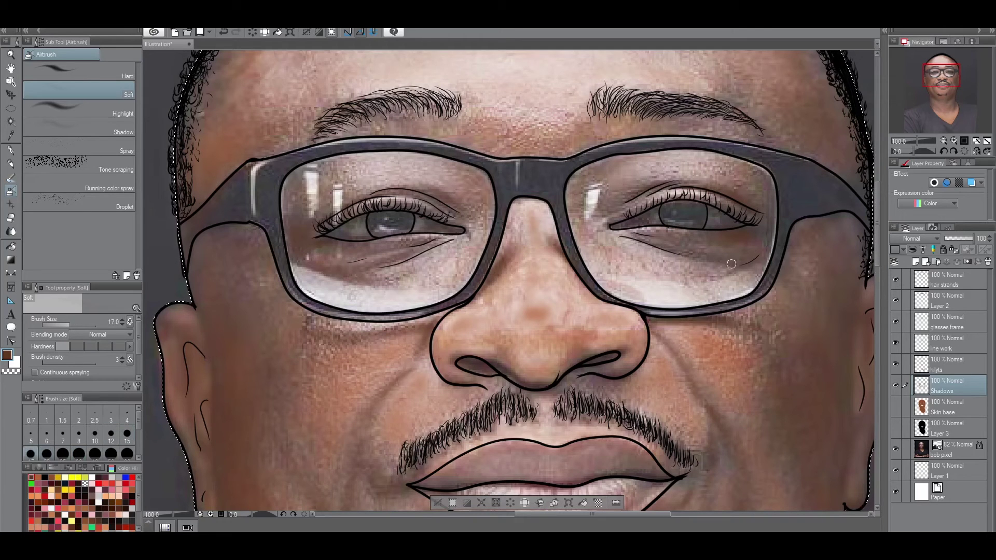
On the hilyts layer, airbrush orange-brown highlights on the forehead at size 40 and around the eyes at sizes 25 and 20.
scroll(375, 421, "down", 5)
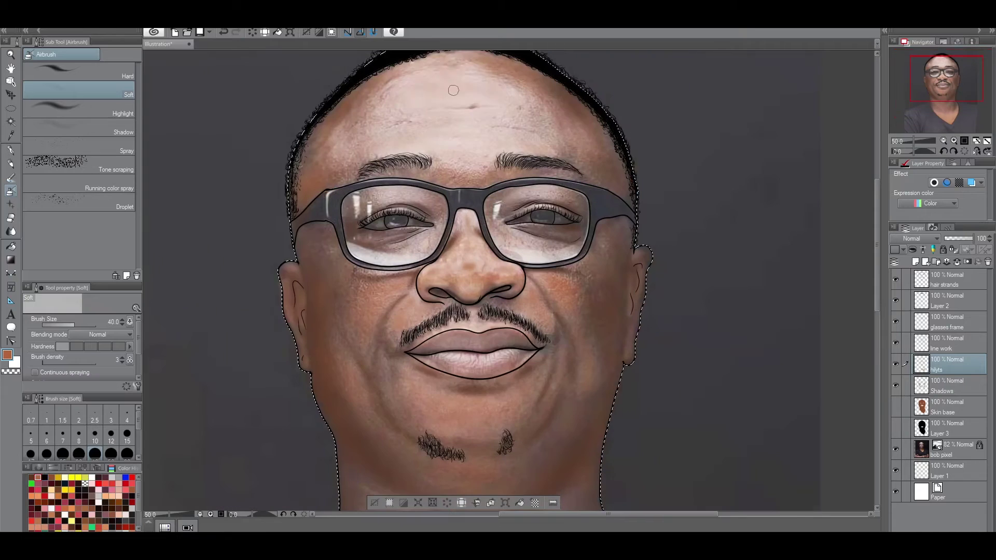
mouse_move(454, 90)
left_mouse_down()
mouse_move(386, 150)
mouse_move(478, 152)
mouse_move(515, 126)
left_mouse_up()
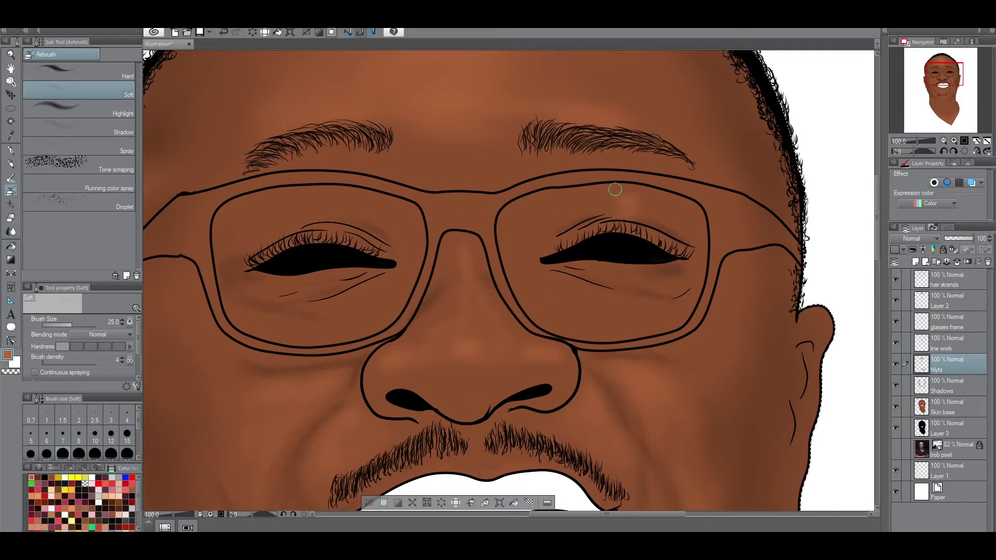
left_click_drag(615, 189, 623, 220)
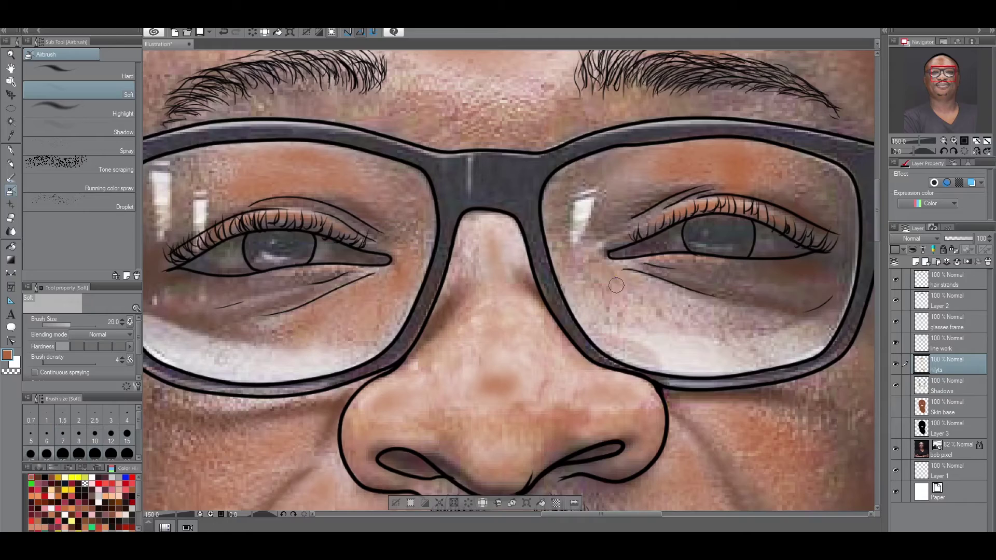
left_click_drag(616, 285, 757, 358)
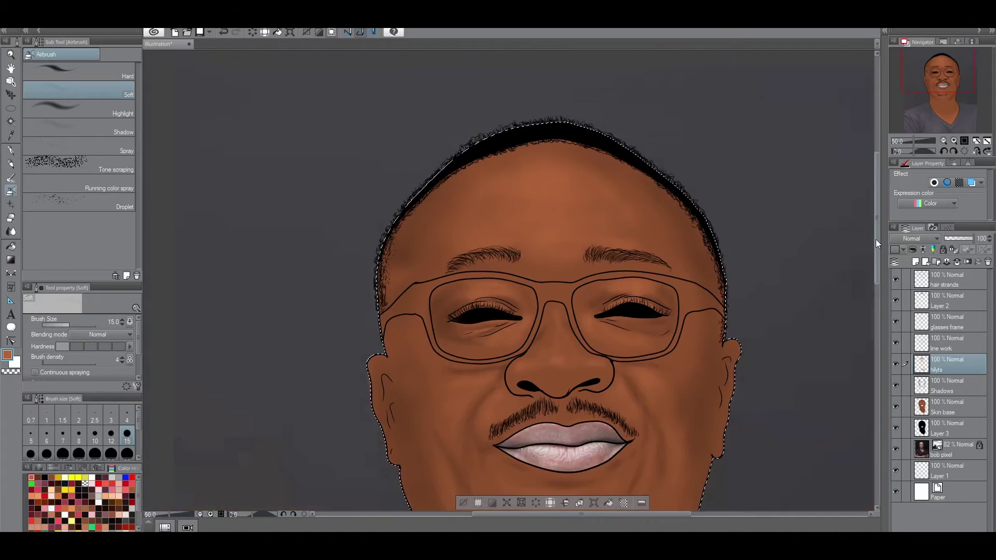
Hide the bob pixel photo layer and switch to the Blend tool at size 50 for smoothing the skin shading.
key("ctrl+minus")
left_click(895, 449)
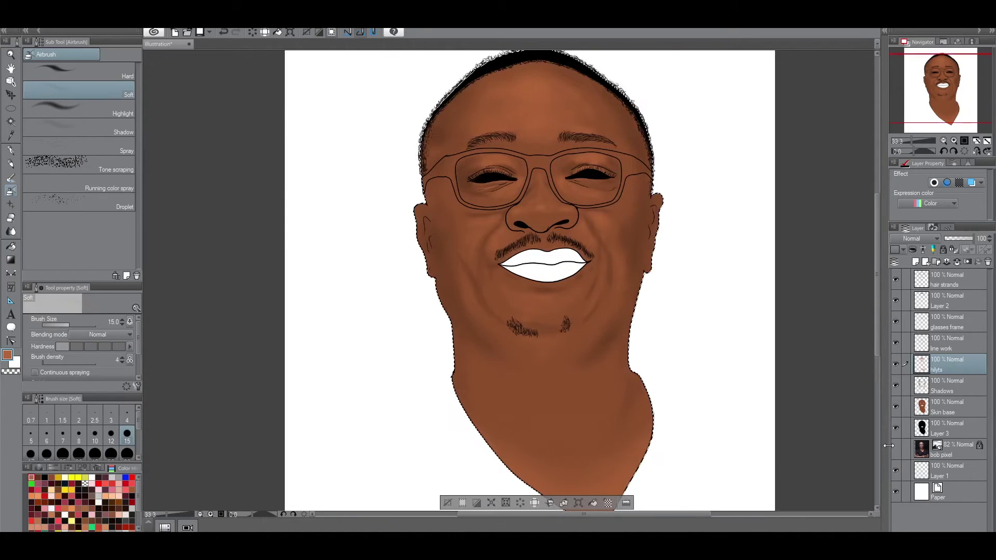
left_click(11, 231)
scroll(747, 259, "up", 3)
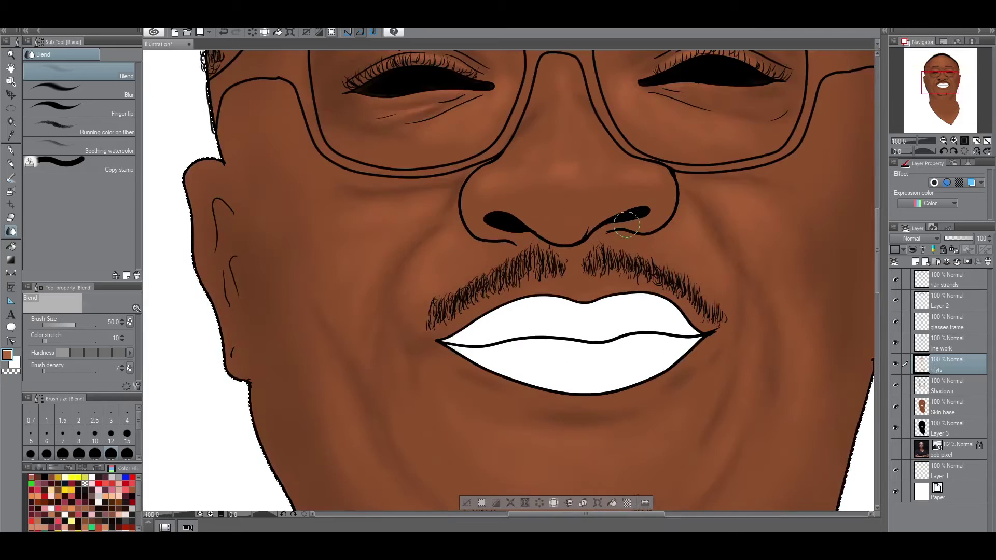
Make the Shadows layer active and blend the smile-line shadow on the cheek beside the nose at sizes 40 to 60.
scroll(574, 196, "down", 1)
key("alt+bracketleft")
scroll(436, 312, "up", 1)
key("bracketleft")
key("bracketleft")
key("bracketleft")
key("bracketright")
key("bracketright")
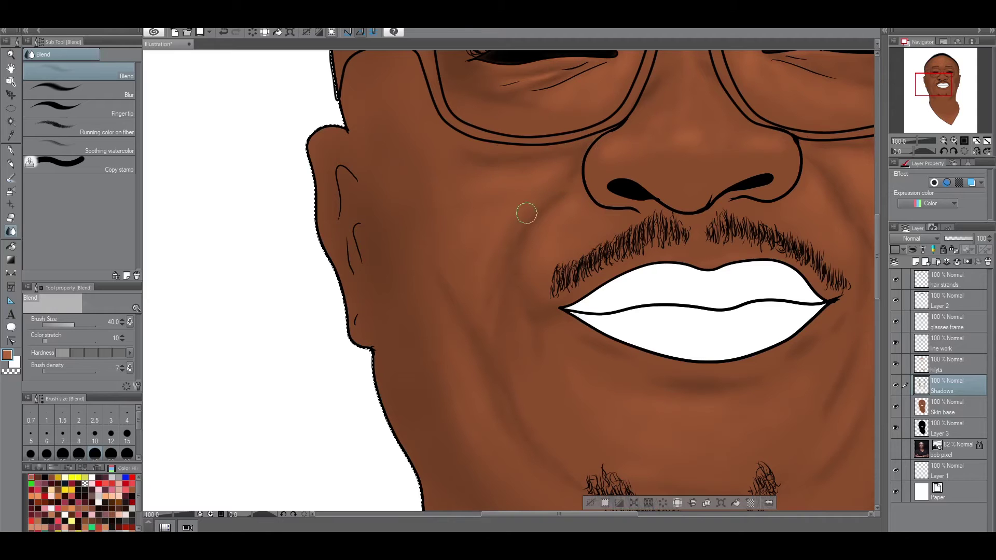
key("bracketright")
key("bracketright")
key("bracketright")
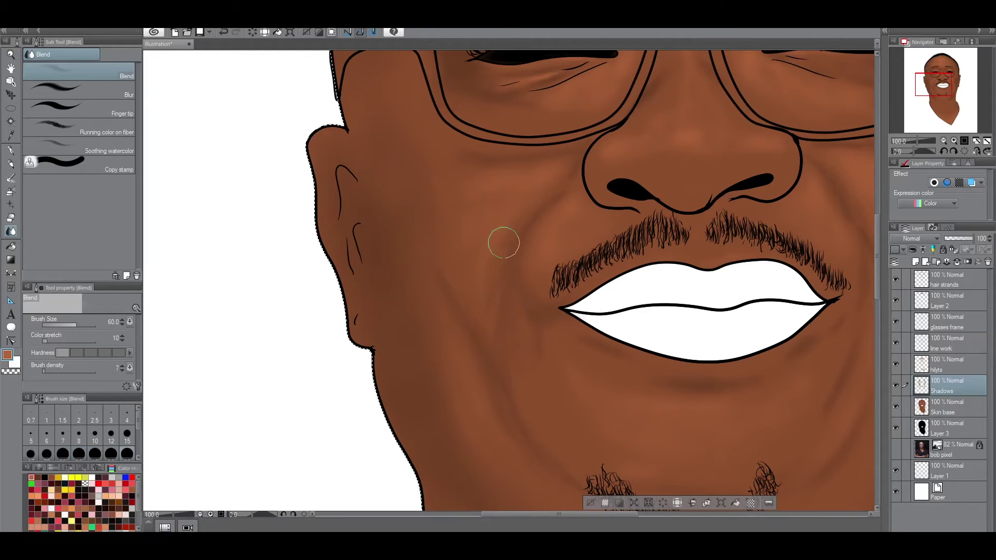
Blend the smile-line shadow on the opposite cheek, reducing the blending brush from size 40 to 20.
key("ctrl+0")
key("bracketleft")
key("bracketleft")
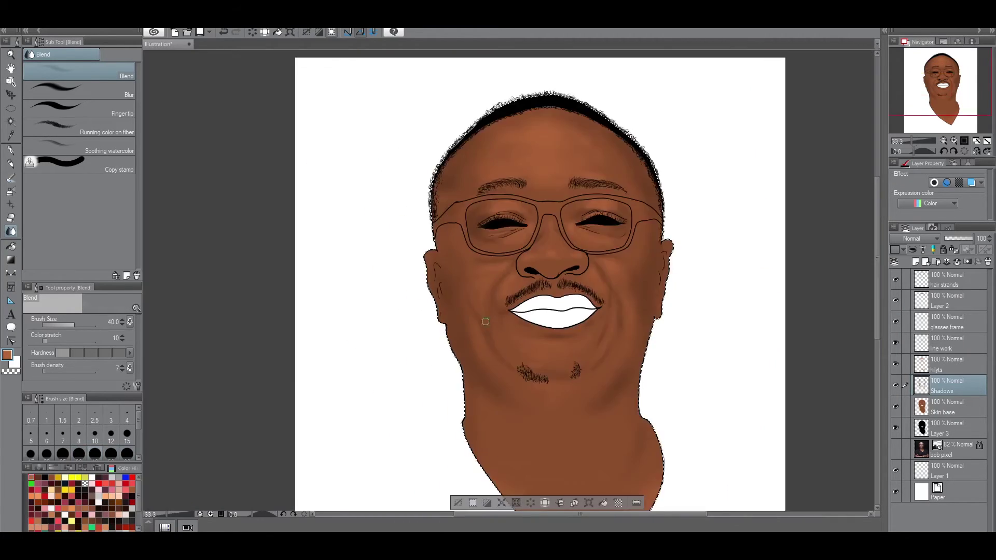
scroll(622, 259, "up", 2)
scroll(596, 252, "up", 2)
key("bracketleft")
key("bracketleft")
key("bracketleft")
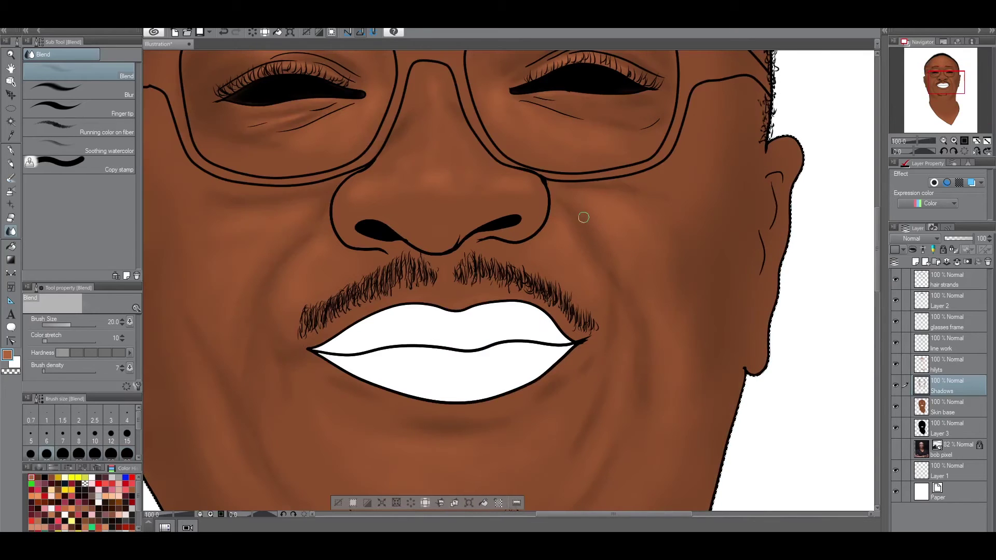
Set the Blend brush density to 11 and smooth the shadows around the mouth corners and cheeks at sizes 40 to 60.
left_click(122, 366)
left_click(122, 365)
left_click(123, 365)
left_click(123, 365)
key("bracketright")
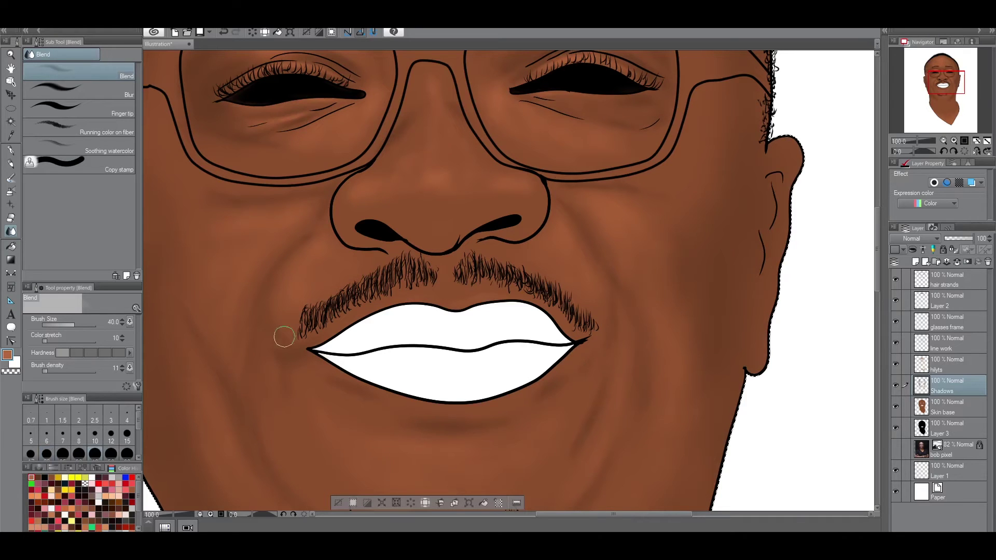
scroll(257, 272, "down", 5)
scroll(262, 234, "up", 5)
key("bracketright")
key("bracketright")
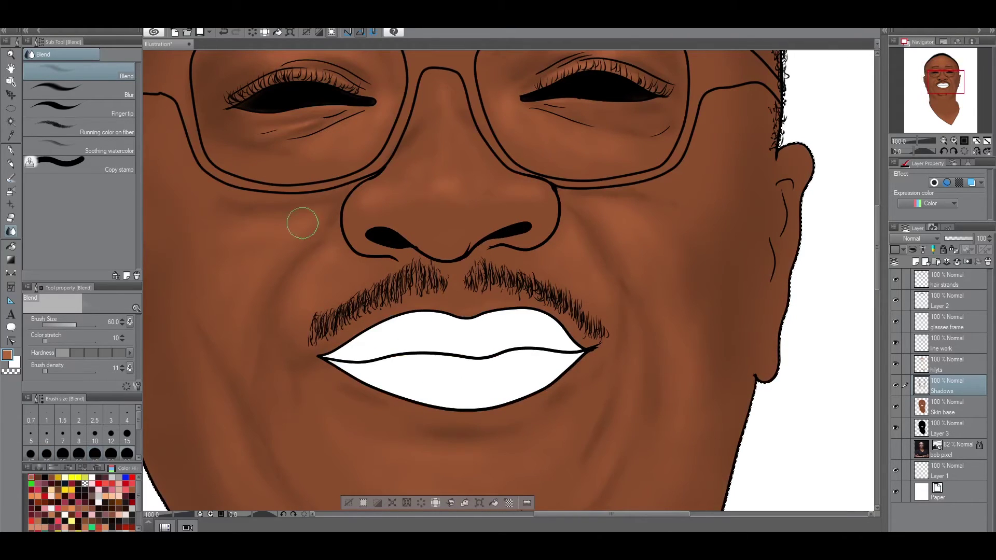
key("bracketleft")
Enlarge the blending brush to size 100 and soften the broad shadows across the cheeks and jaw.
scroll(392, 306, "down", 2)
key("bracketright")
key("bracketright")
key("bracketright")
key("bracketright")
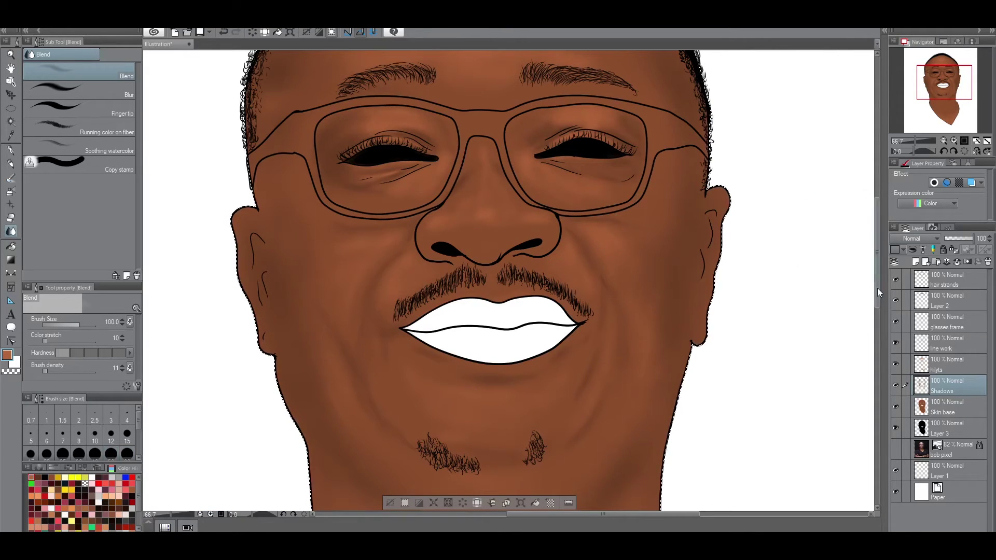
left_click_drag(876, 283, 875, 319)
scroll(625, 327, "down", 3)
left_click_drag(877, 276, 877, 256)
key("ctrl+plus")
key("ctrl+plus")
key("ctrl+plus")
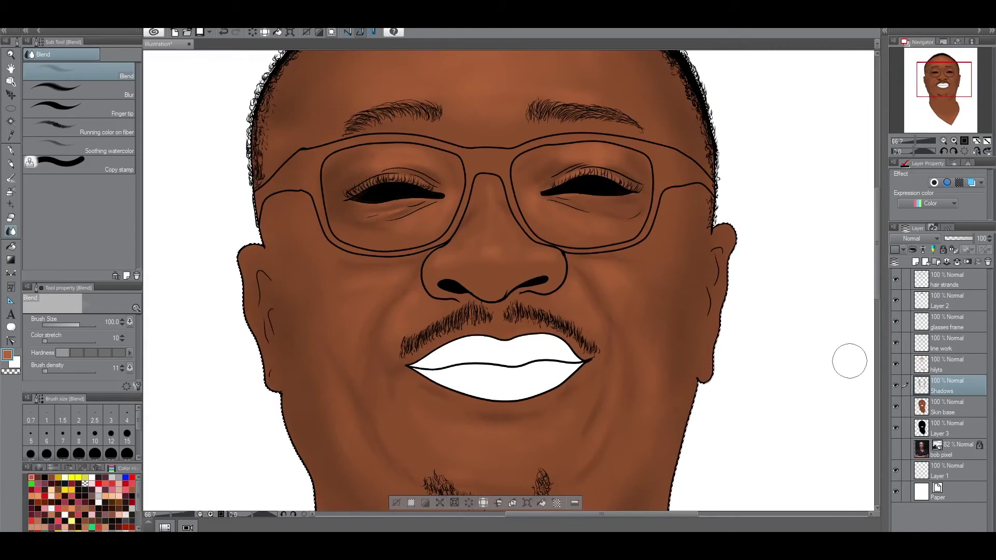
Make the hilyts layer active and blend the highlights around the eyes and upper cheeks, starting at size 40.
key("alt+bracketright")
key("bracketleft")
key("bracketleft")
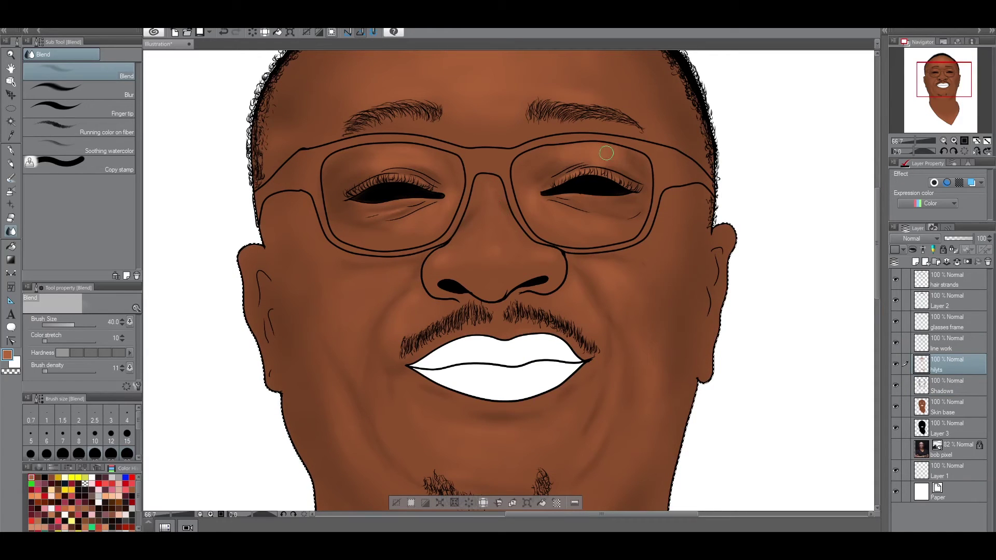
key("bracketright")
key("bracketright")
key("bracketright")
key("bracketleft")
key("bracketleft")
key("bracketleft")
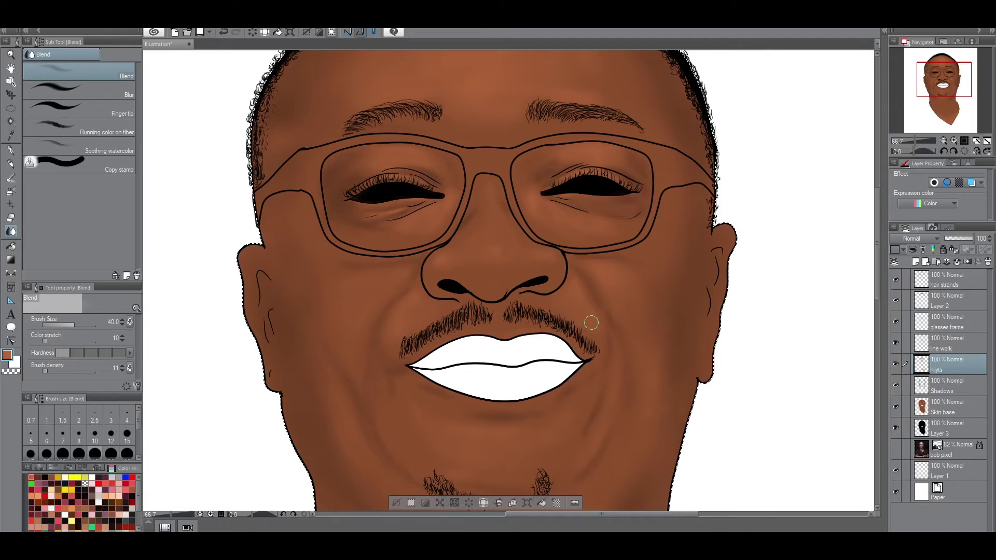
Blend the highlights on the chin at size 70 and on the cheeks at size 50.
scroll(740, 329, "down", 3)
key("bracketright")
key("bracketright")
key("bracketright")
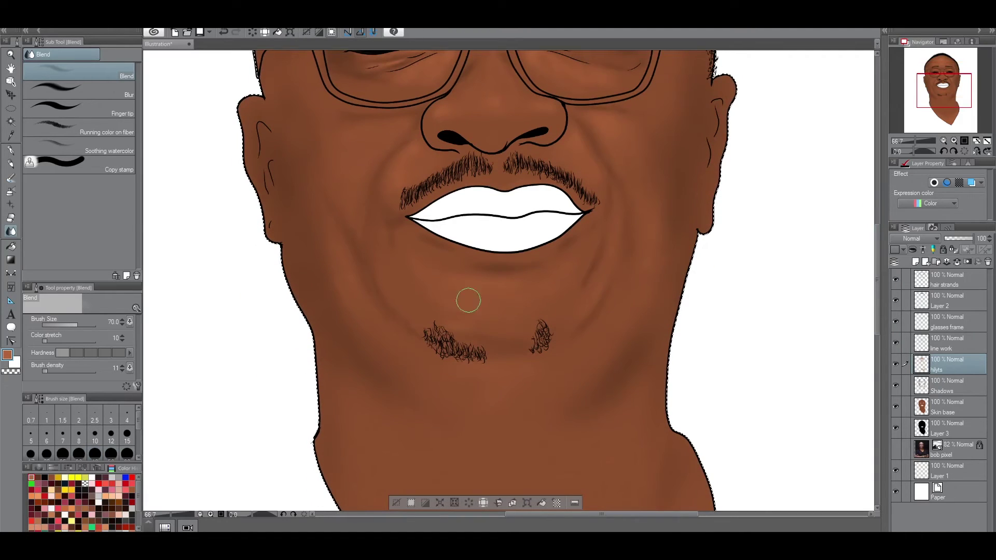
key("bracketleft")
key("bracketleft")
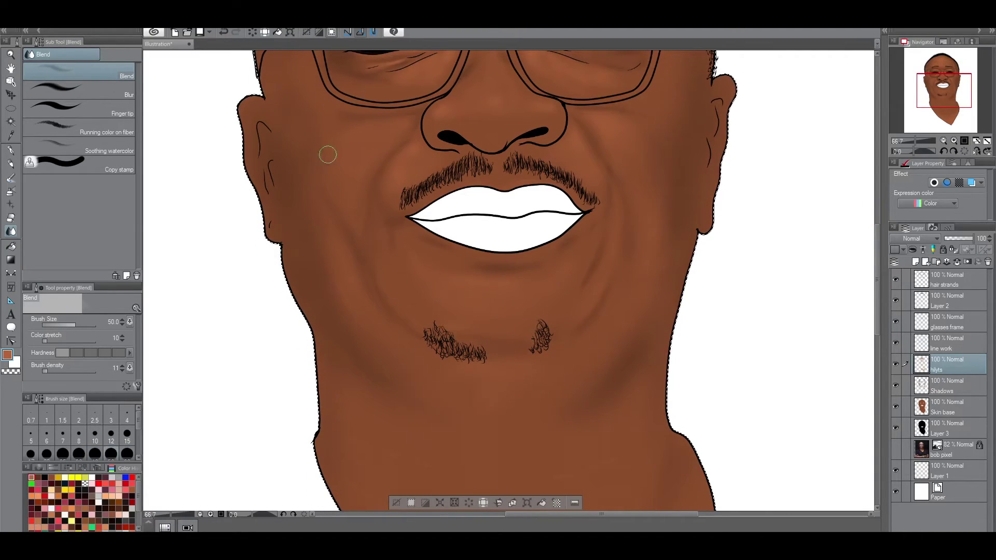
scroll(596, 127, "up", 1)
scroll(752, 275, "down", 2)
scroll(752, 275, "up", 3)
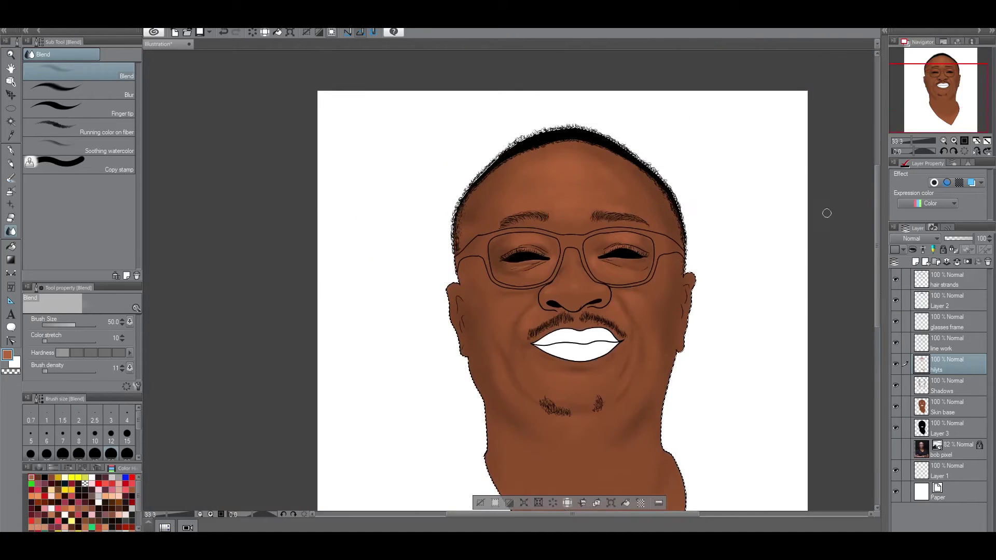
Blend the forehead highlights on the hilyts layer with the brush enlarged to size 100.
scroll(421, 139, "up", 1)
key("bracketright")
key("bracketright")
key("bracketright")
key("bracketright")
key("bracketright")
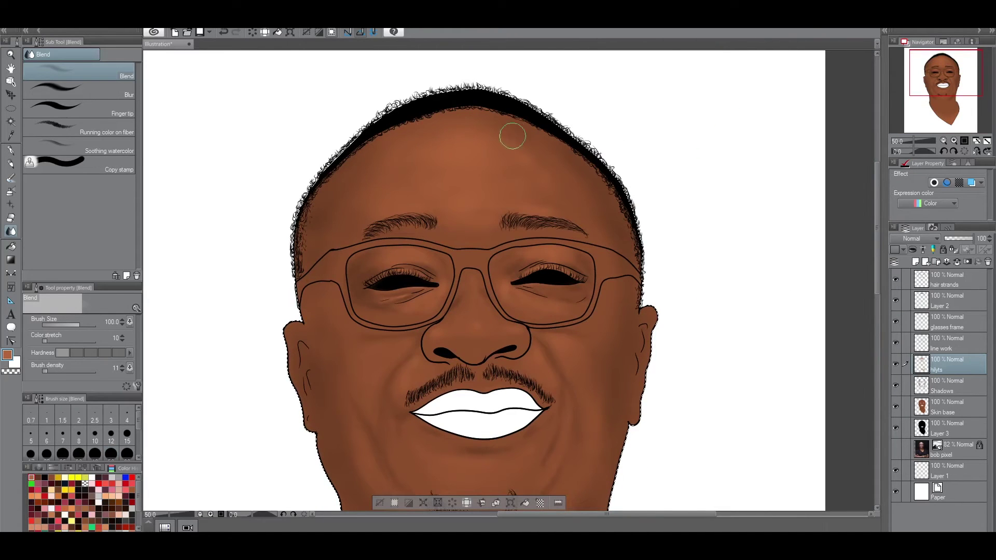
Return to the Shadows layer and soften the shading along the sides of the face at size 70.
key("alt+bracketleft")
key("bracketleft")
key("bracketleft")
key("bracketleft")
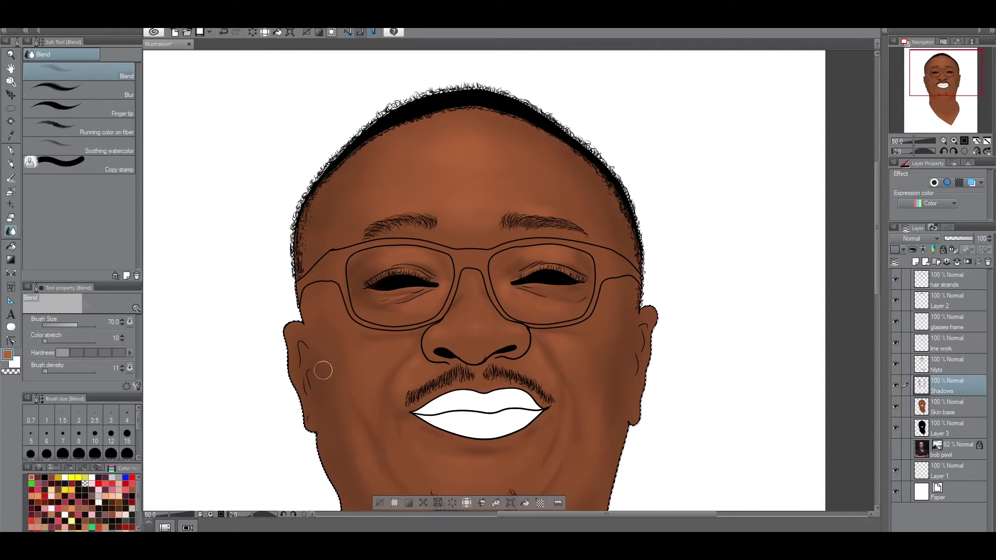
Blend the shadows around the chin at size 70 and along the lower smile line at size 40.
scroll(582, 462, "down", 3)
key("bracketright")
key("bracketright")
key("bracketright")
key("bracketright")
key("bracketright")
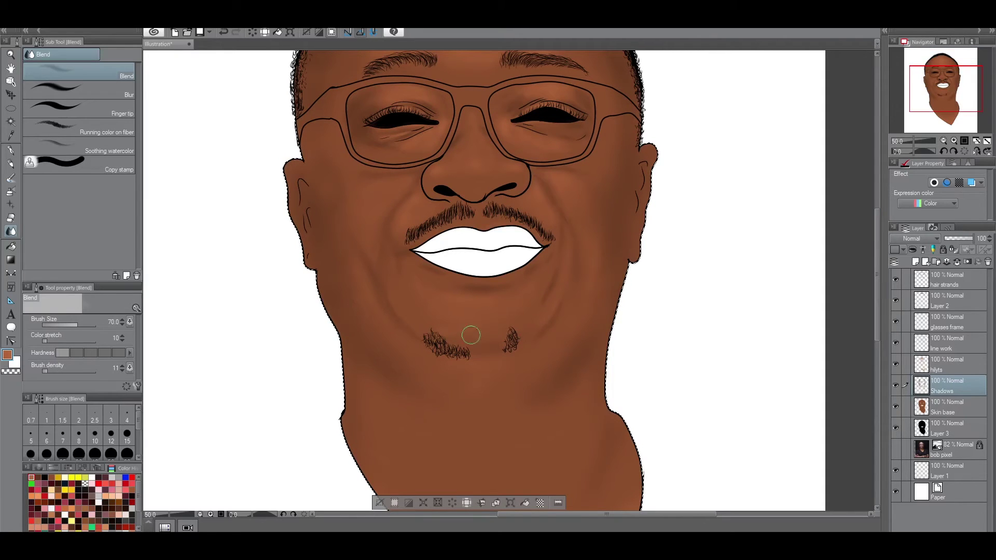
key("bracketleft")
key("bracketleft")
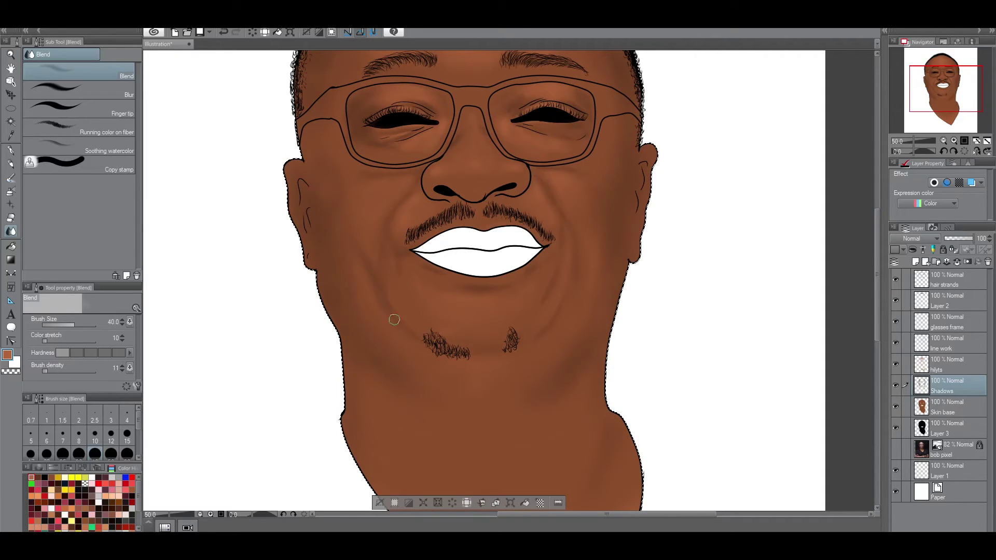
Compare the blended face and neck with the reference by repeatedly showing and hiding the bob pixel photo layer.
scroll(551, 185, "down", 2)
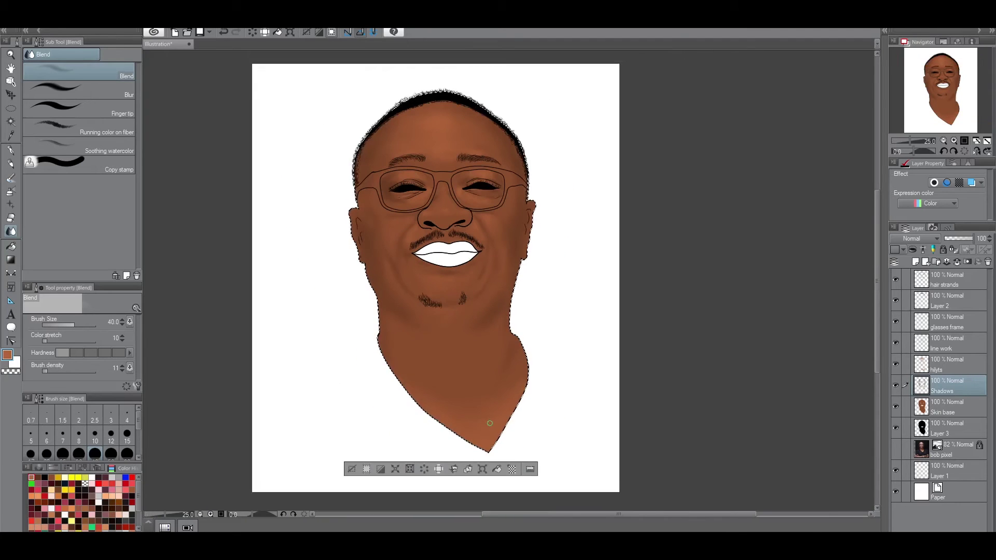
scroll(466, 361, "up", 2)
scroll(465, 361, "down", 2)
left_click(896, 451, "alt")
left_click(896, 450, "alt")
left_click(897, 451, "alt")
left_click(895, 452, "alt")
left_click(895, 451, "alt")
left_click(895, 453, "alt")
left_click(895, 452, "alt")
left_click(895, 453, "alt")
left_click(895, 453, "alt")
left_click(895, 453, "alt")
left_click(895, 453, "alt")
left_click(895, 452, "alt")
left_click(895, 452, "alt")
left_click(896, 452, "alt")
scroll(526, 360, "up", 2)
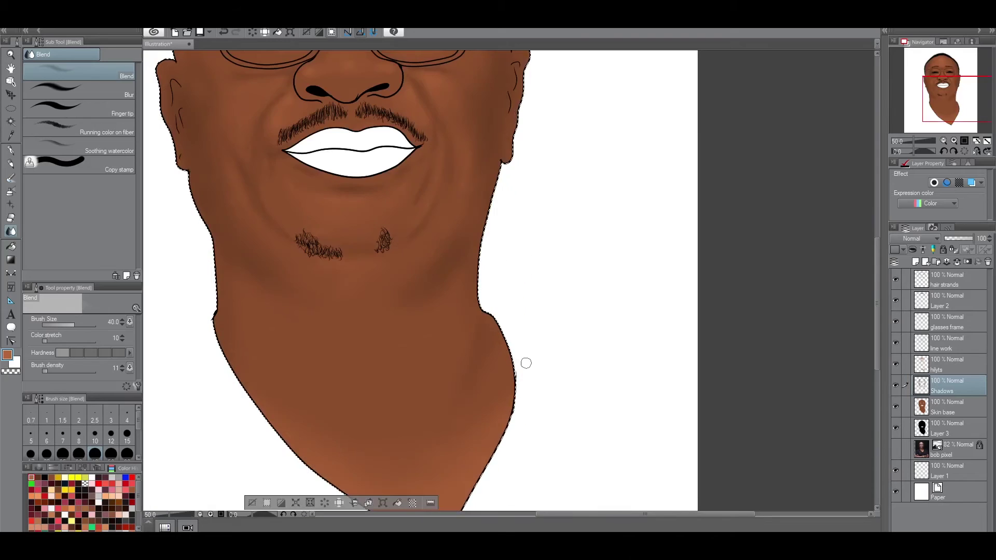
Blend the shadows on the neck and lower face on the Shadows layer, with the Blend brush size at 80.
scroll(771, 345, "down", 2)
scroll(632, 516, "up", 1)
scroll(634, 223, "up", 1)
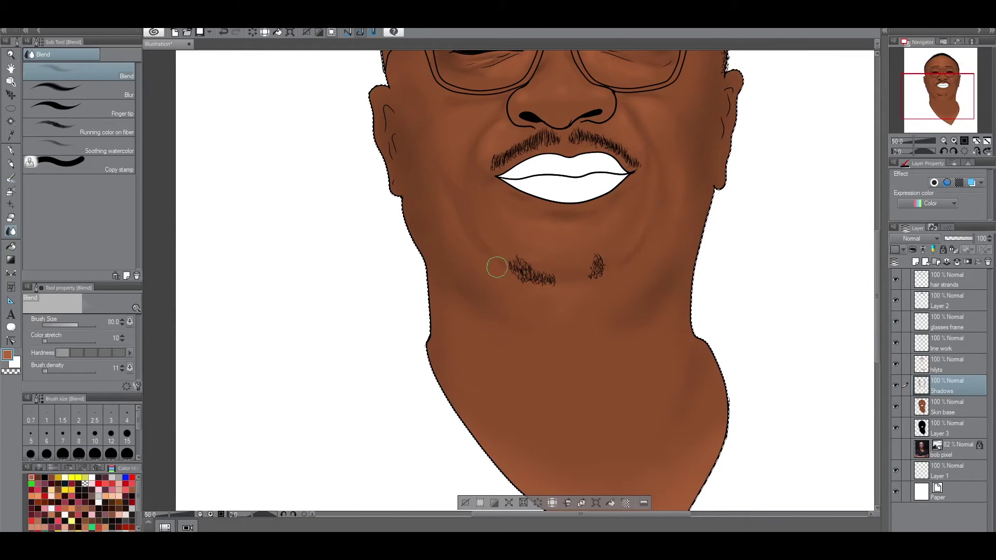
scroll(620, 243, "down", 1)
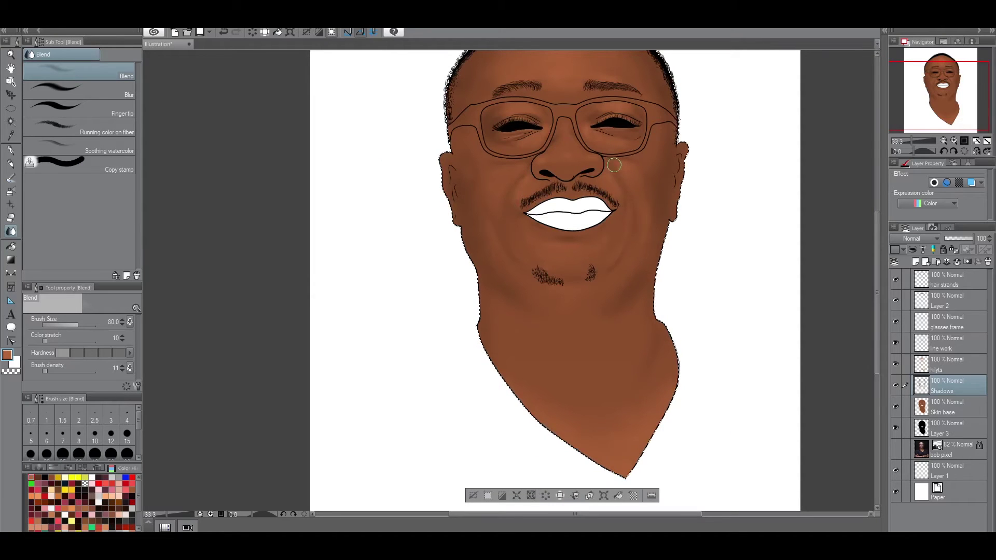
Airbrush soft highlights on the cheek and jaw on the hilyts layer with the Soft airbrush.
key("alt+bracketright")
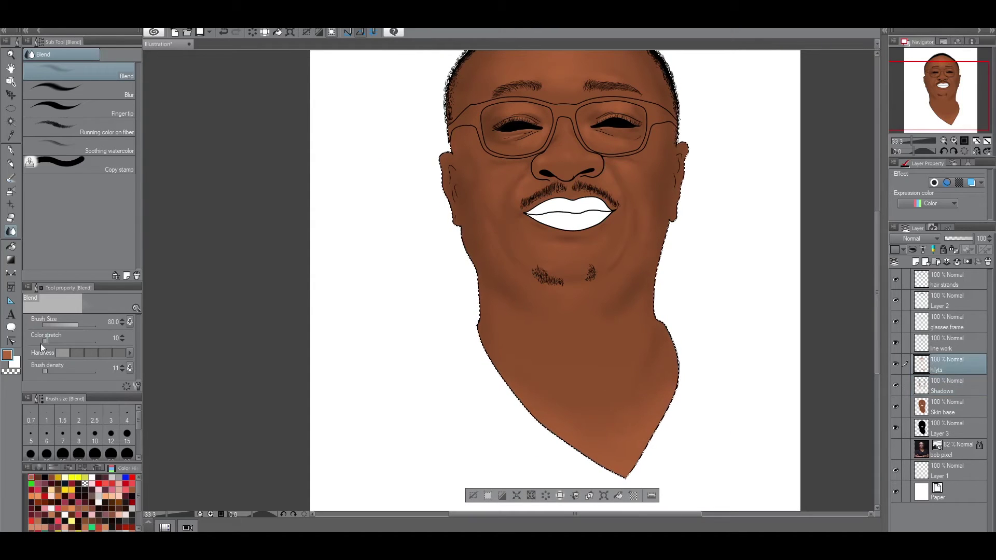
key("b")
key("bracketright")
key("bracketright")
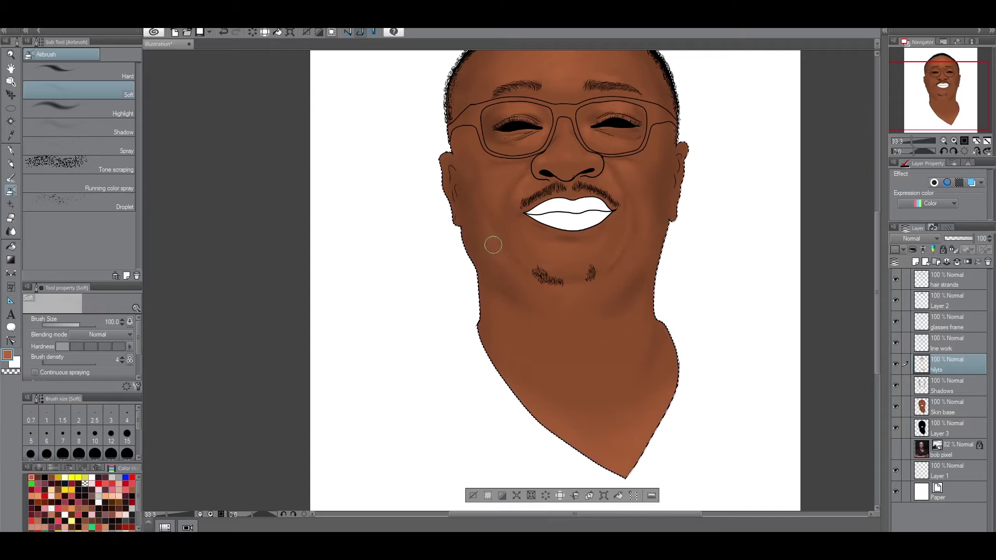
key("bracketleft")
key("bracketleft")
key("bracketleft")
Smooth the facial highlights on the hilyts layer with the Blend brush at size 60.
key("j")
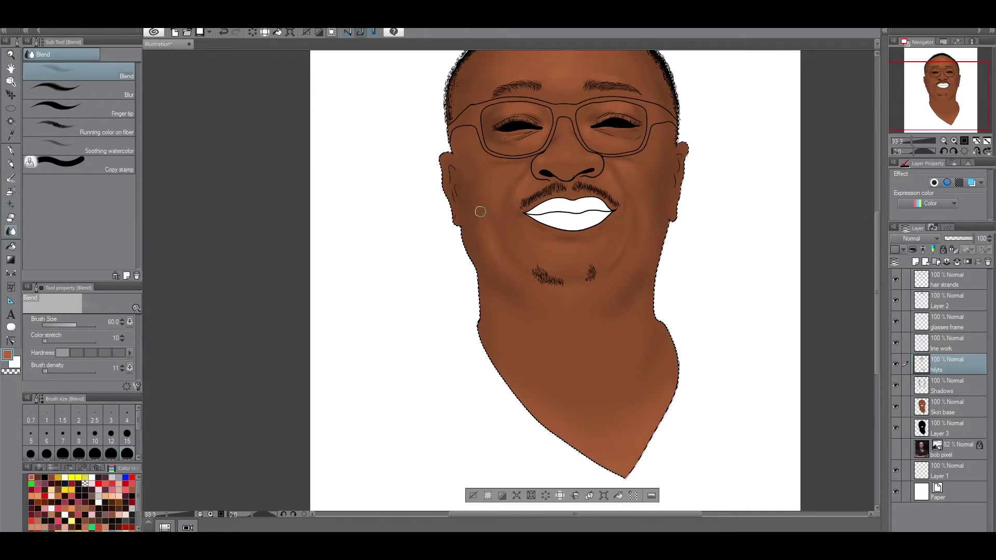
key("ctrl+minus")
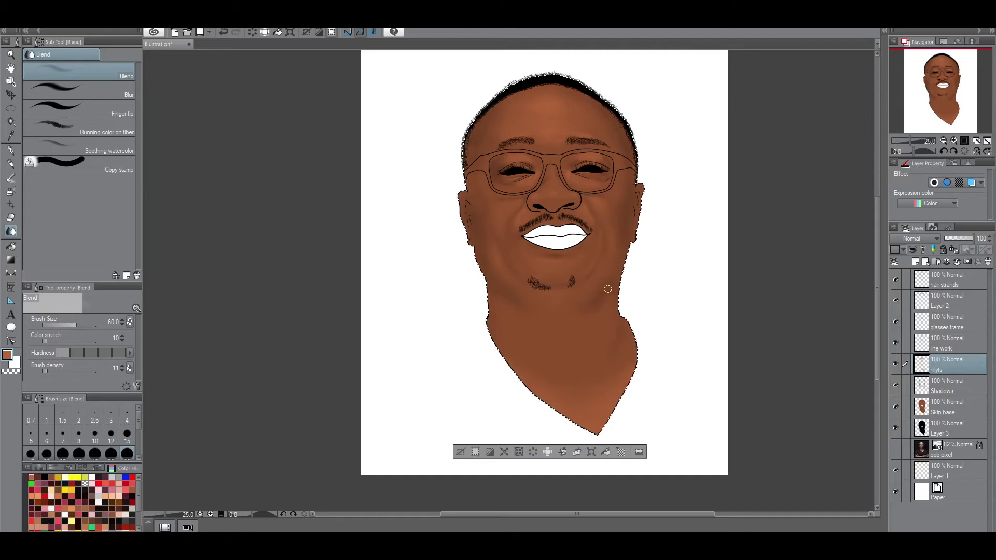
key("ctrl+plus")
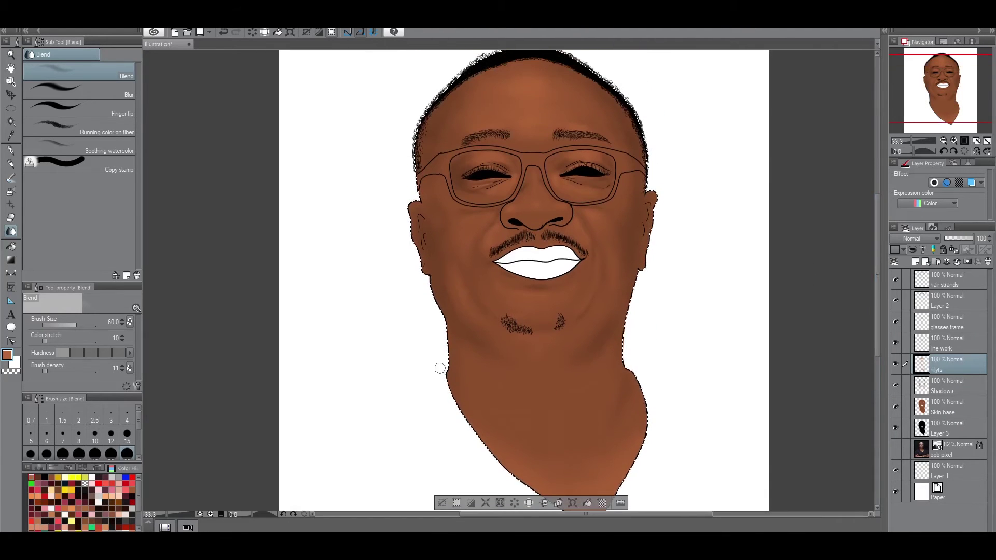
key("ctrl+minus")
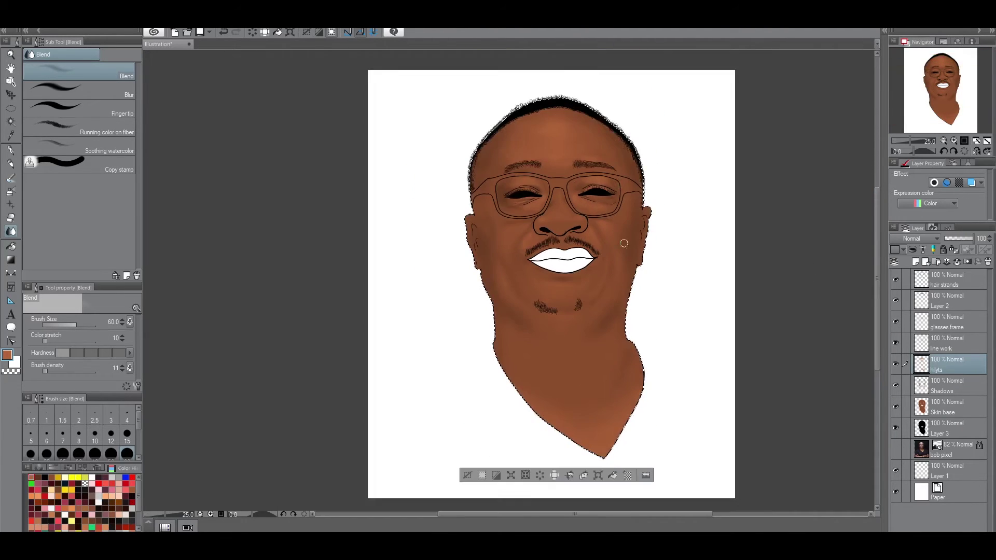
key("ctrl+plus")
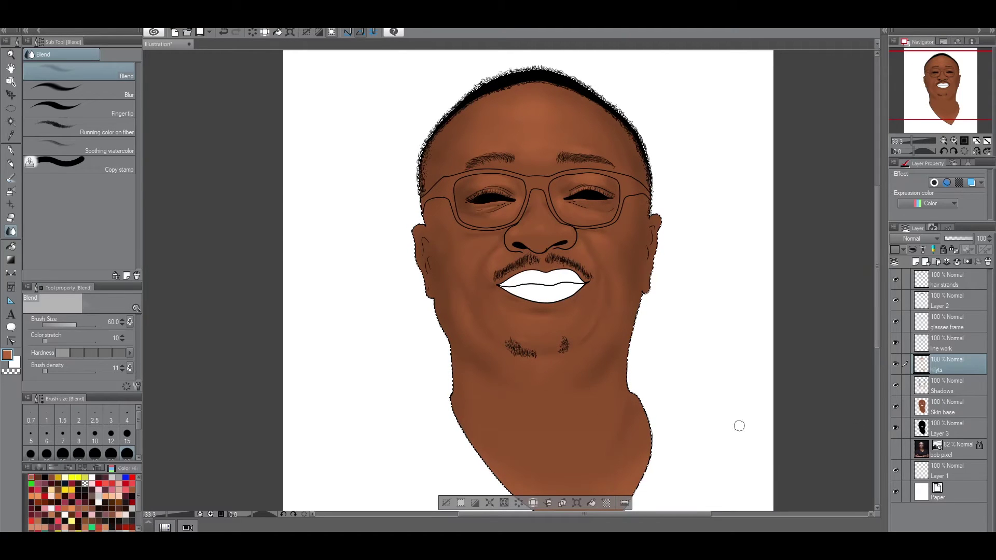
Make Shadows the active layer, hide Skin base and Layer 3, and show the bob pixel reference photo.
left_click(949, 386)
left_click_drag(895, 407, 895, 449)
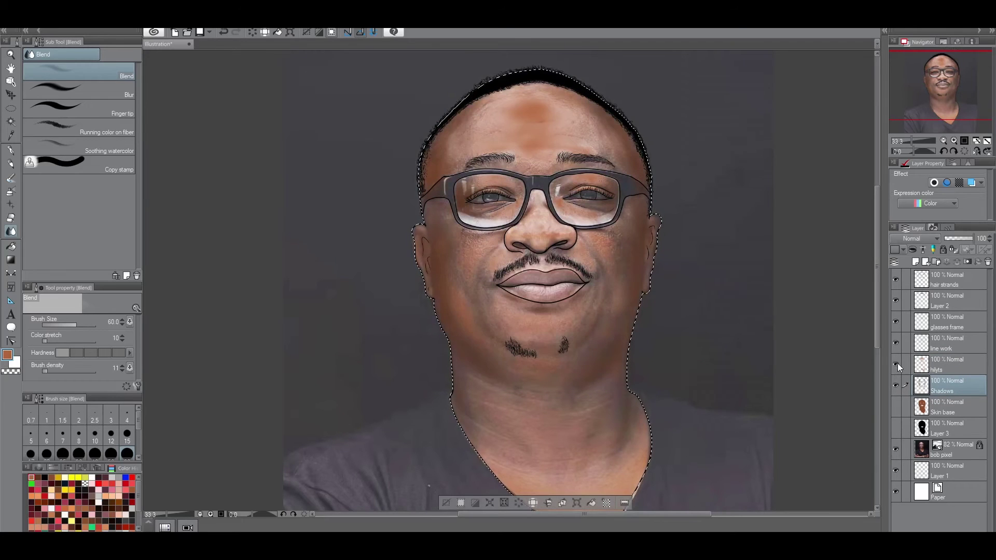
Airbrush soft dark brown shadows on the neck following the reference photo, ending with a brush size of 20.
key("b")
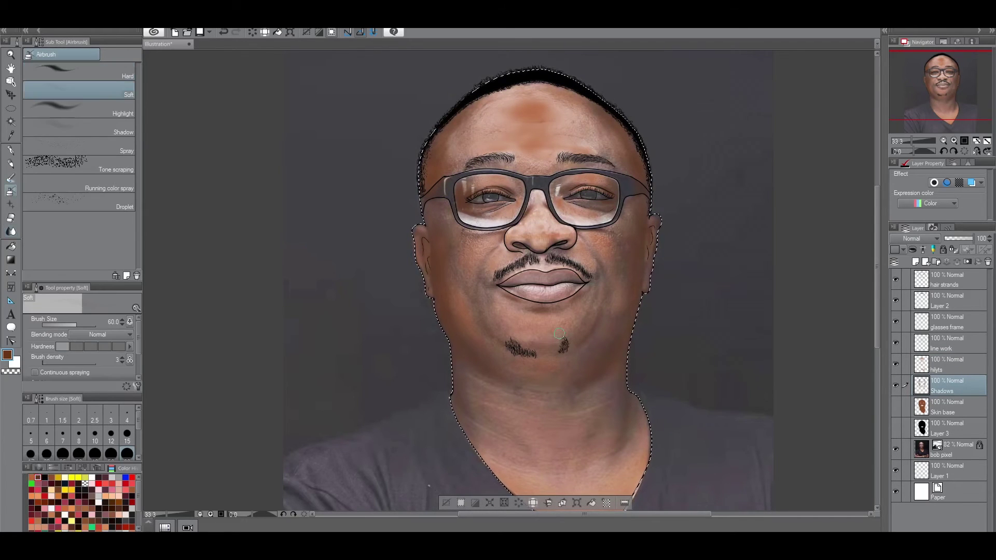
key("bracketright")
key("bracketright")
scroll(592, 382, "down", 3)
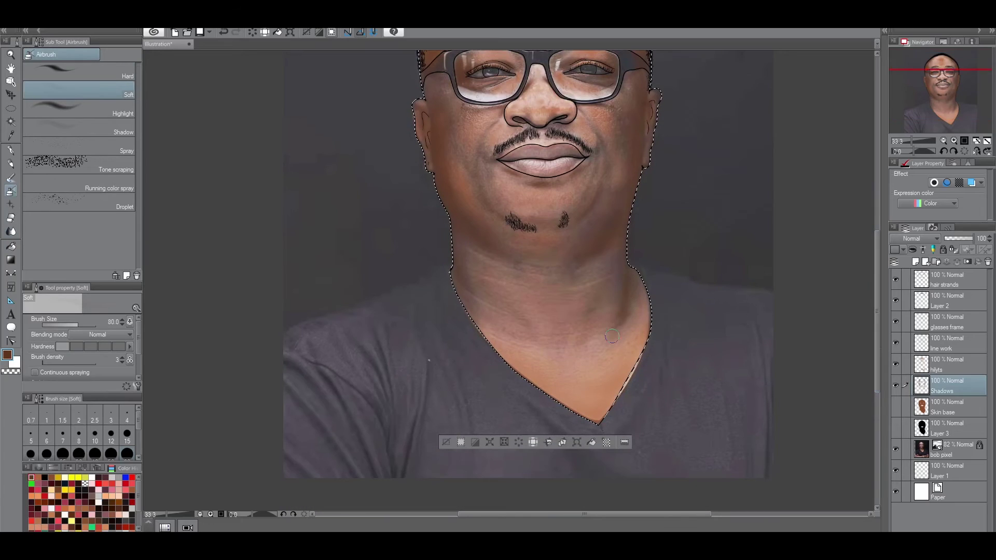
key("bracketright")
key("bracketright")
key("bracketright")
key("bracketleft")
key("bracketleft")
key("bracketleft")
key("bracketleft")
key("bracketleft")
key("bracketleft")
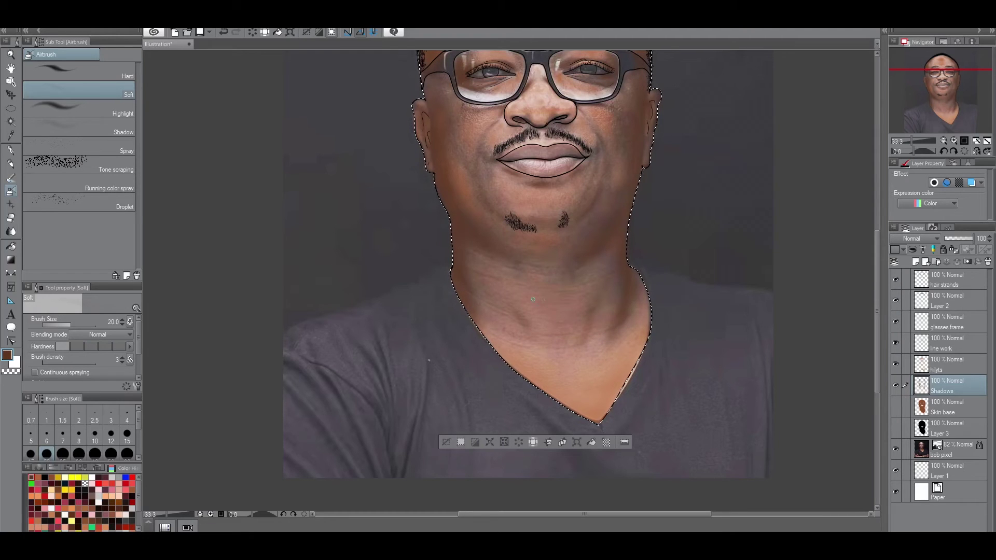
Airbrush thin light brown highlights along the neck creases on the hilyts layer with brush size 8.
left_click(949, 365)
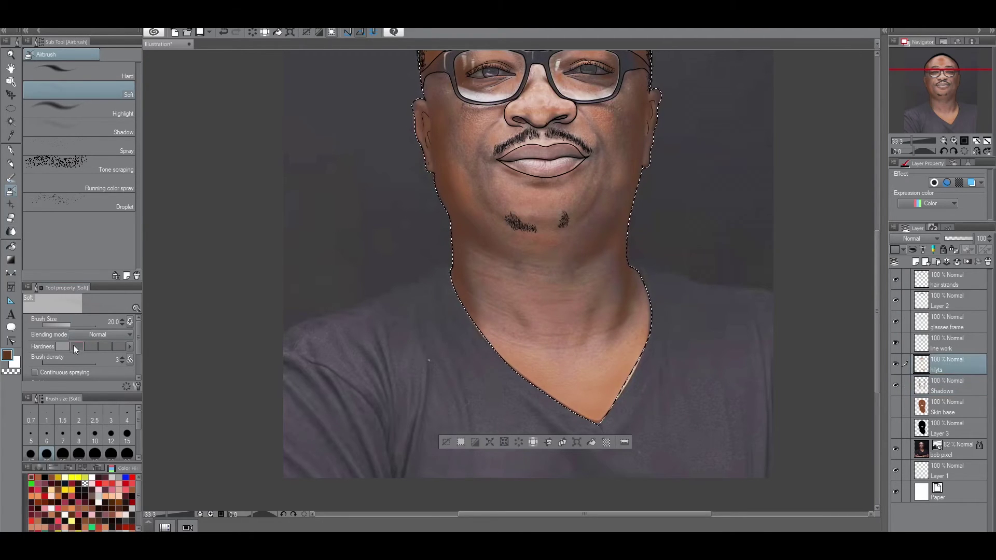
left_click(88, 473)
key("ctrl+plus")
key("ctrl+plus")
left_click(79, 433)
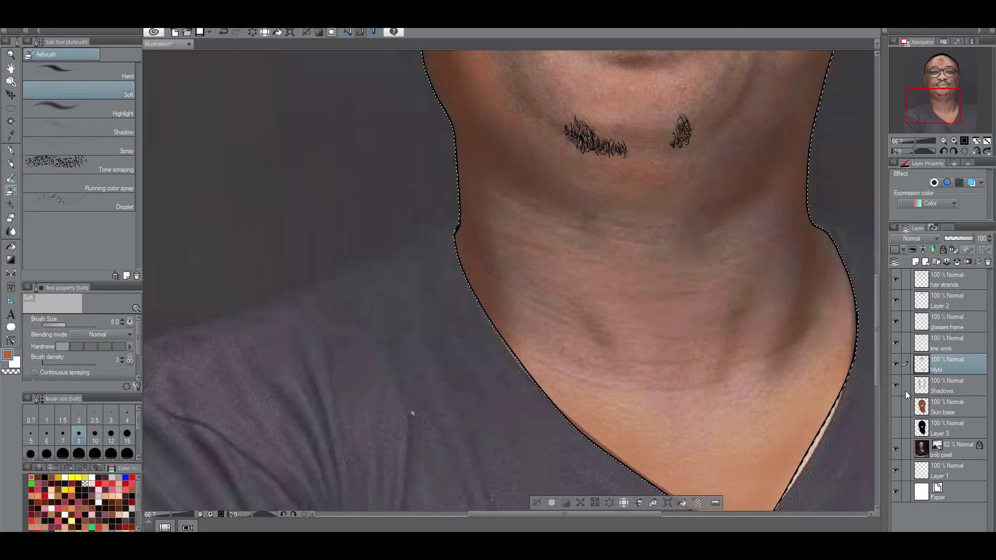
Show the Skin base layer again and raise the Soft airbrush size to 12 for the neck highlights.
left_click(895, 407)
key("ctrl+minus")
key("ctrl+plus")
key("bracketright")
key("bracketright")
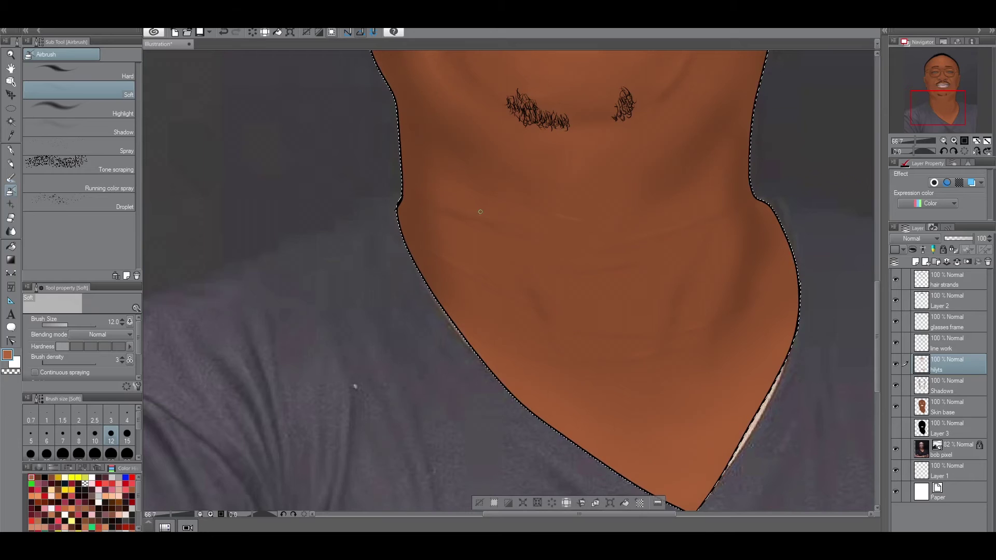
key("ctrl+minus")
key("ctrl+minus")
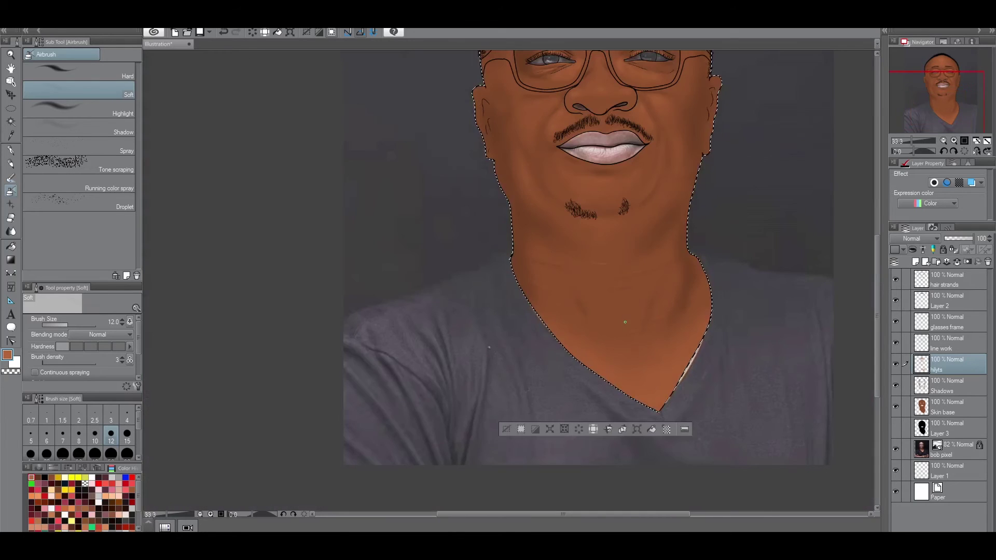
Hide the bob pixel reference photo and show Layer 3 again.
left_click(894, 449)
key("ctrl+minus")
key("ctrl+plus")
left_click_drag(882, 270, 876, 207)
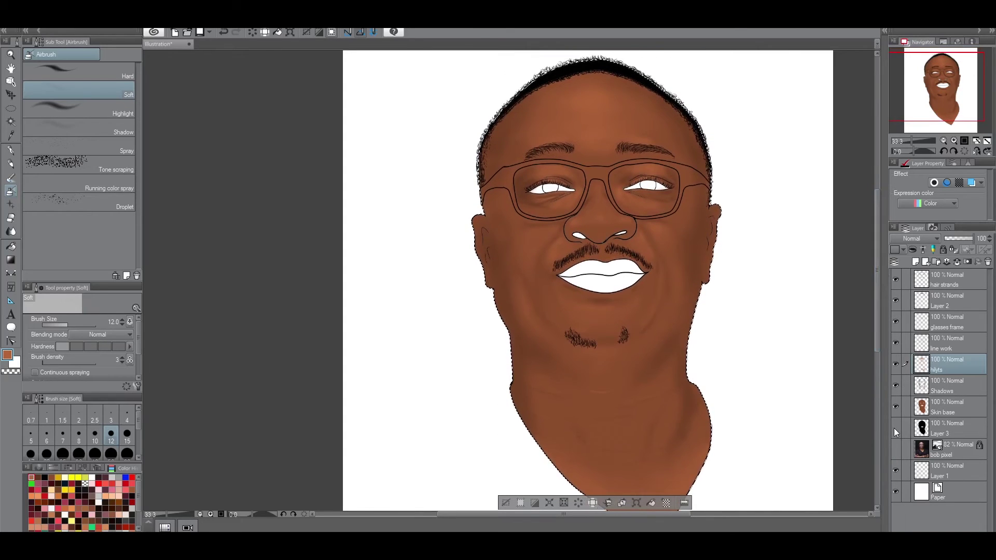
key("ctrl+minus")
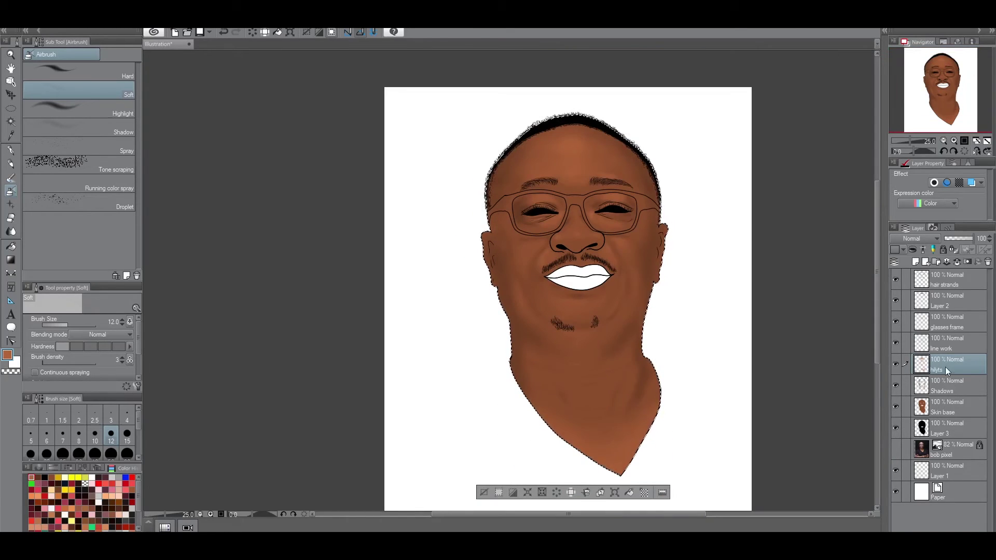
Deepen the shadows around the jaw and neck on the Shadows layer with the Soft airbrush at size 40.
left_click(952, 384)
scroll(498, 354, "up", 2)
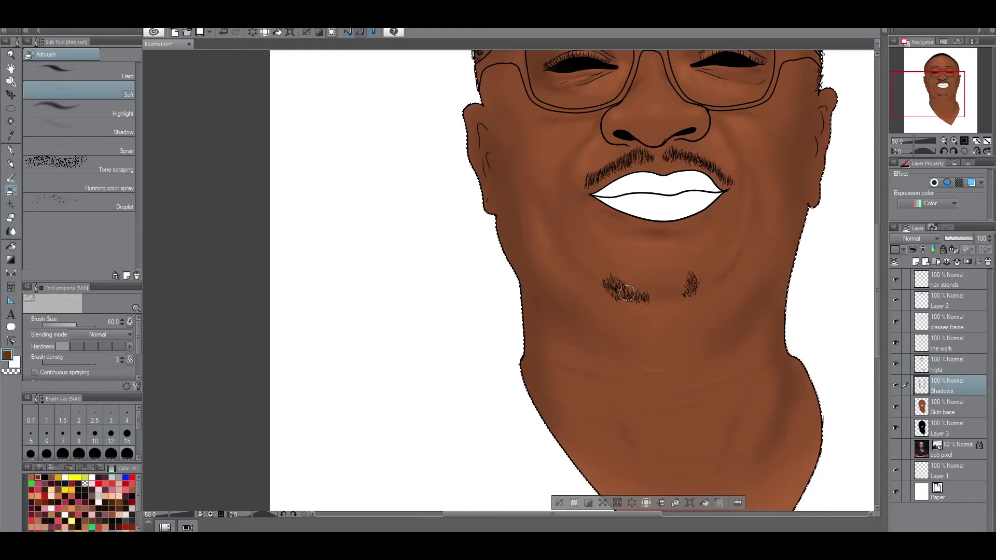
key("bracketleft")
key("bracketleft")
scroll(567, 251, "down", 2)
mouse_move(877, 354)
left_mouse_down()
mouse_move(879, 306)
mouse_move(879, 344)
left_mouse_up()
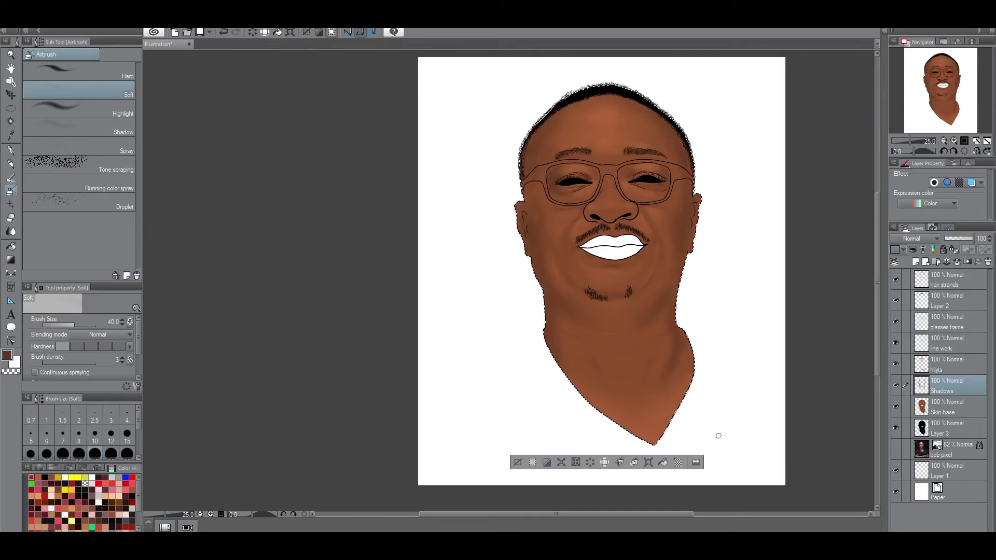
Change the drawing colour to a very dark brown.
scroll(690, 399, "up", 2)
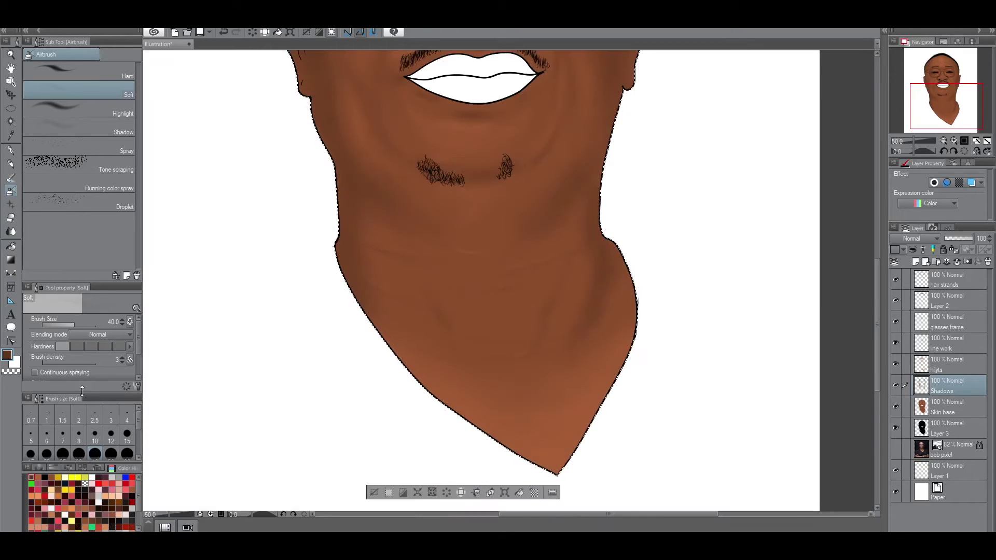
left_click(8, 356)
left_click(460, 153)
left_click(461, 167)
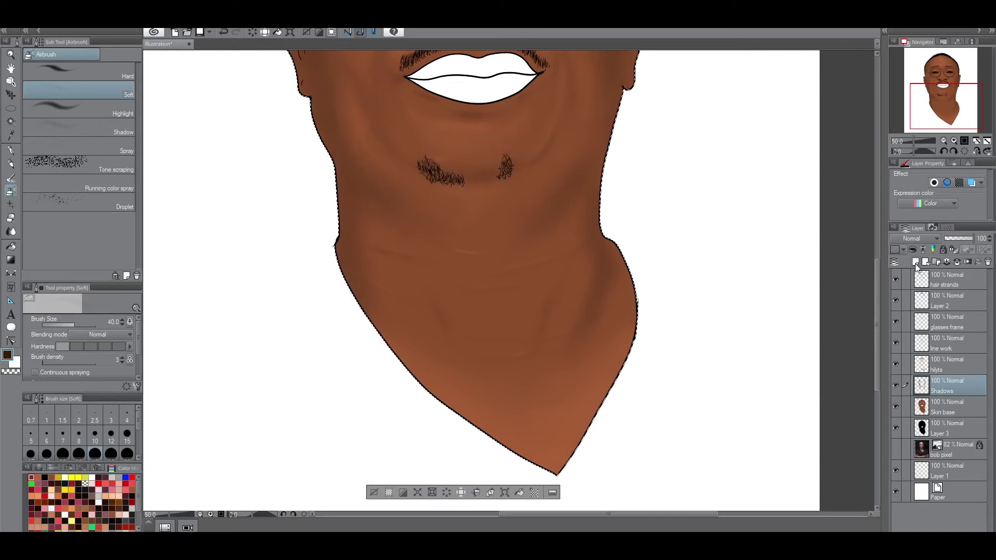
Add a new layer between Shadows and Skin base and name it "dark shadows".
left_click(914, 264)
double_click(940, 410)
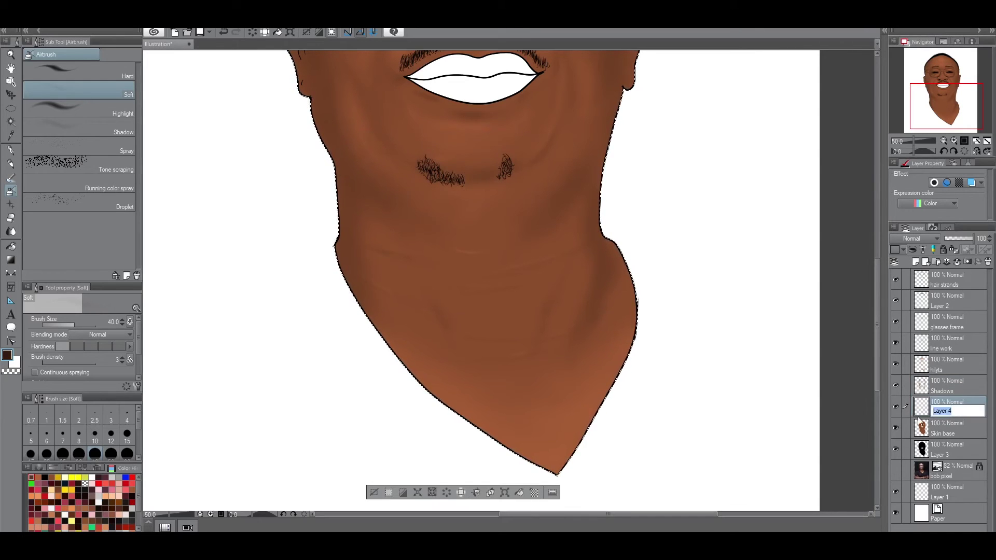
type("dark shadows")
key("Return")
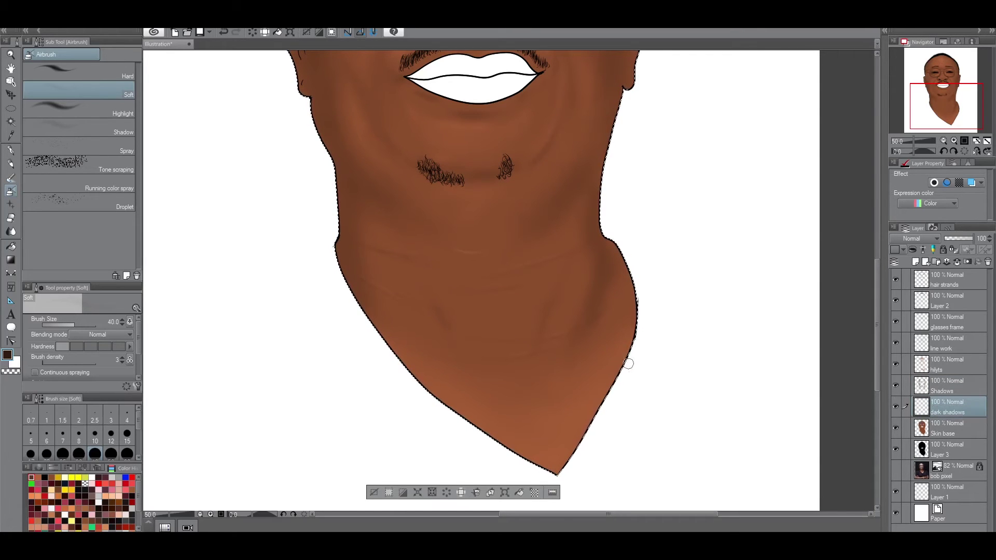
Airbrush very dark brown shadows along the edges of the neck and face, using brush sizes 80 and 150.
scroll(578, 445, "down", 3)
key("bracketright")
key("bracketright")
key("bracketright")
key("bracketright")
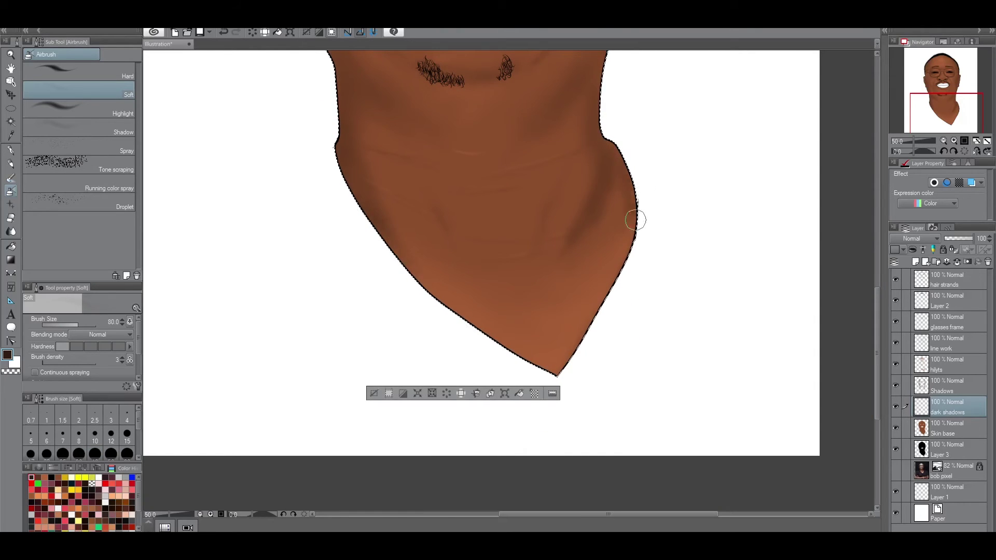
scroll(617, 231, "up", 6)
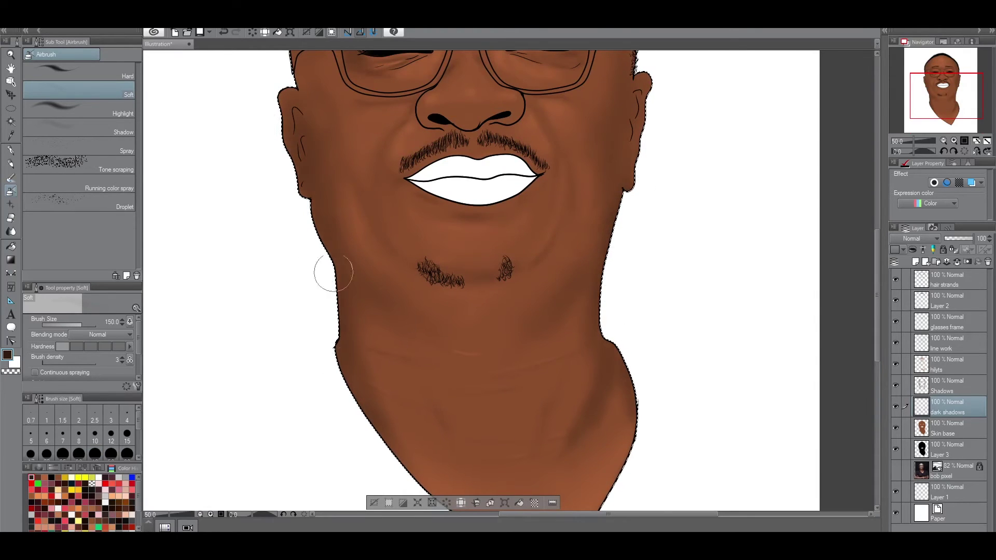
scroll(330, 290, "up", 5)
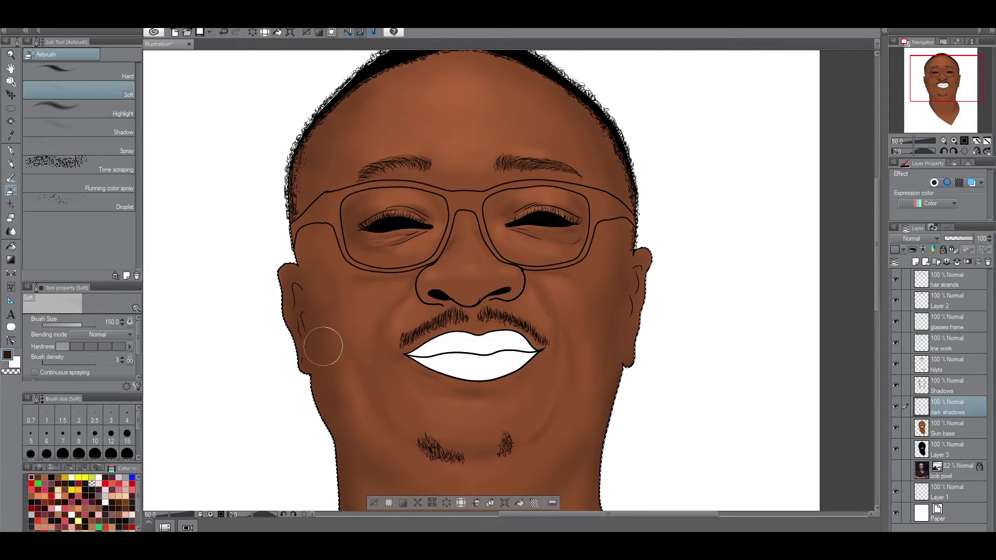
Select the inside of the glasses frame with Auto select on the glasses frame layer.
key("p")
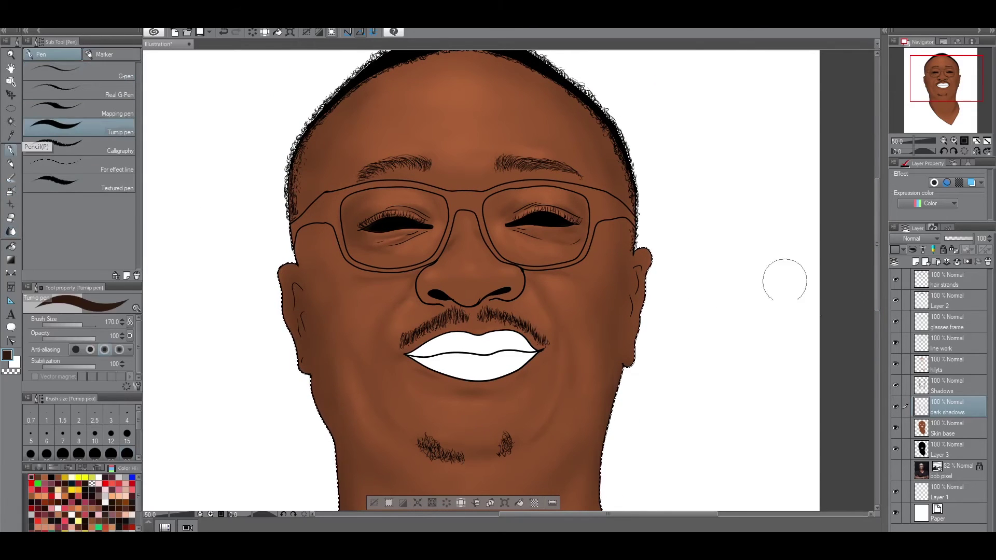
left_click(949, 322)
key("w")
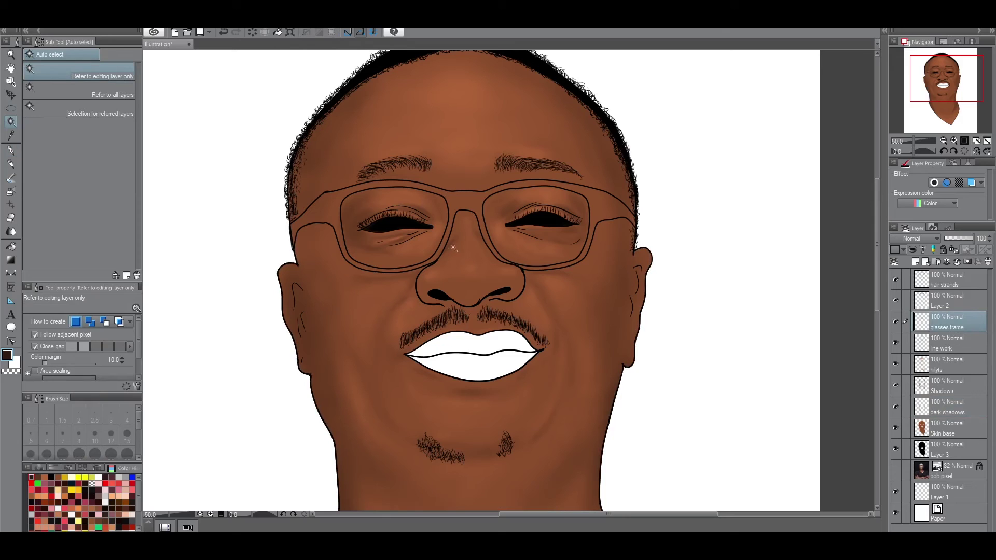
left_click(462, 203)
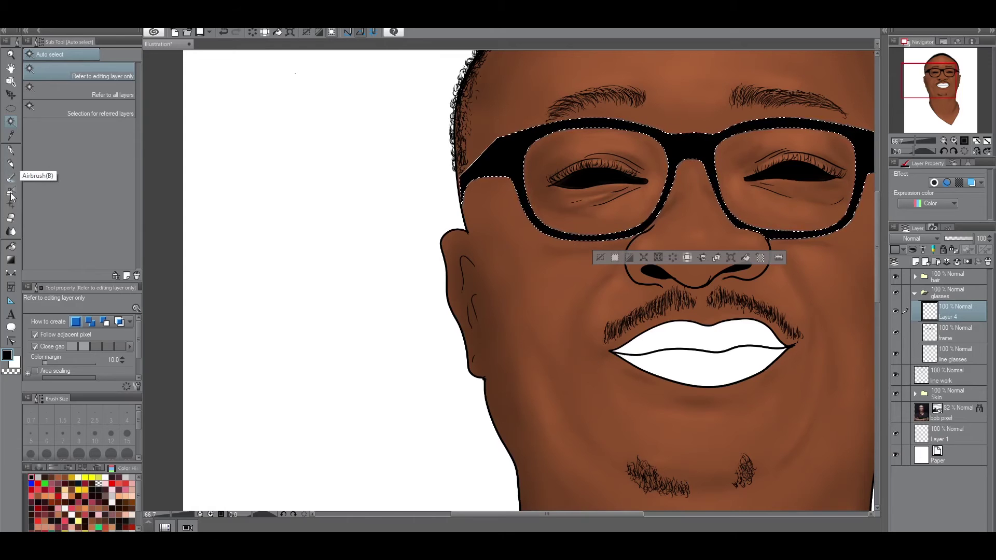
Set the Soft airbrush to a brush density of 100 and a light grey colour.
left_click(11, 193)
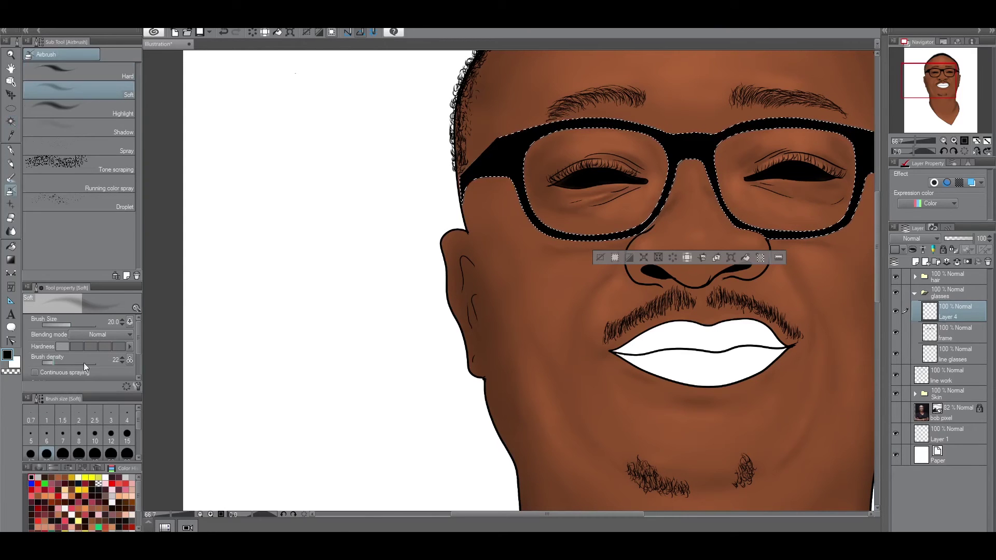
left_click_drag(90, 362, 99, 360)
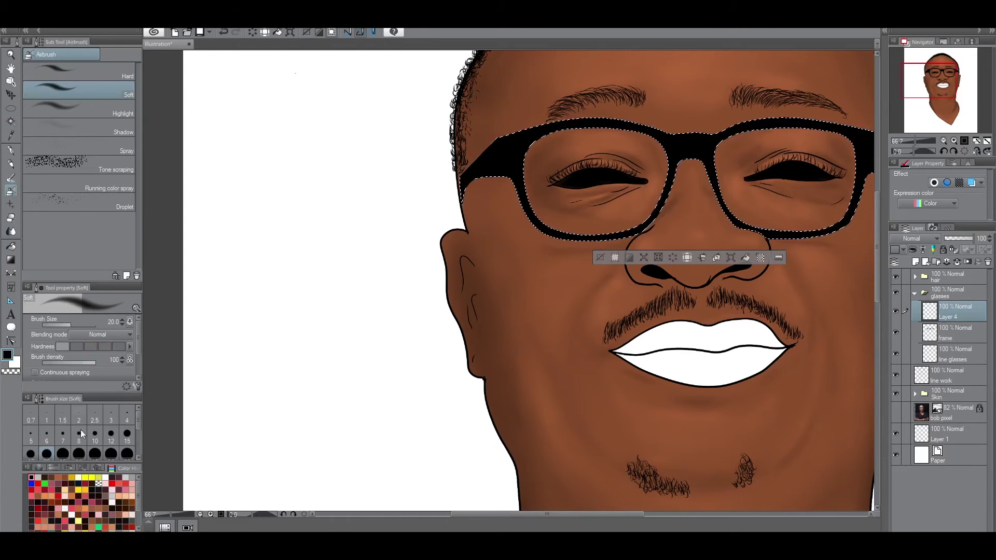
left_click(37, 477)
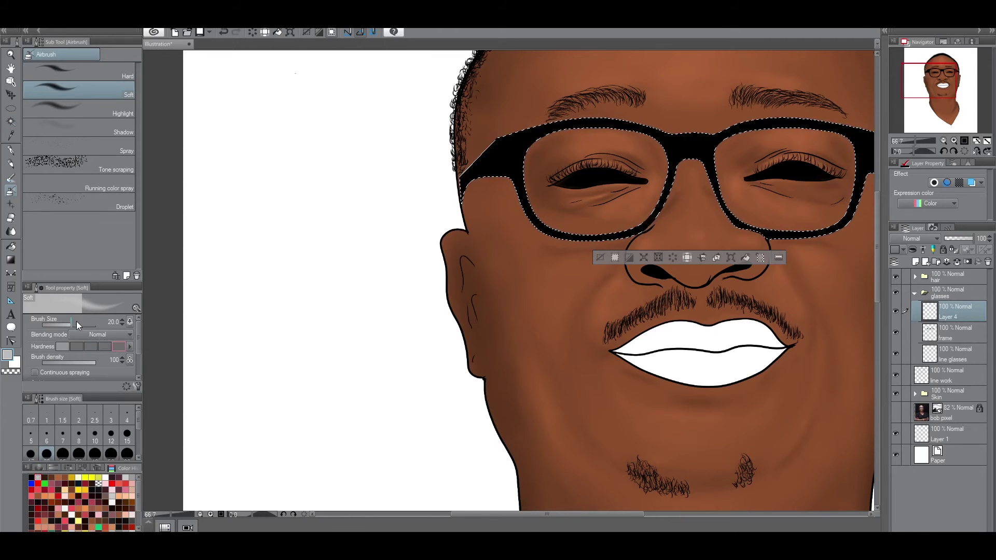
Airbrush a light grey highlight along the upper outer edge of the glasses frame's left side on the frame layer.
scroll(518, 237, "up", 3)
key("b")
key("ctrl+z")
key("b")
left_click_drag(500, 251, 465, 281)
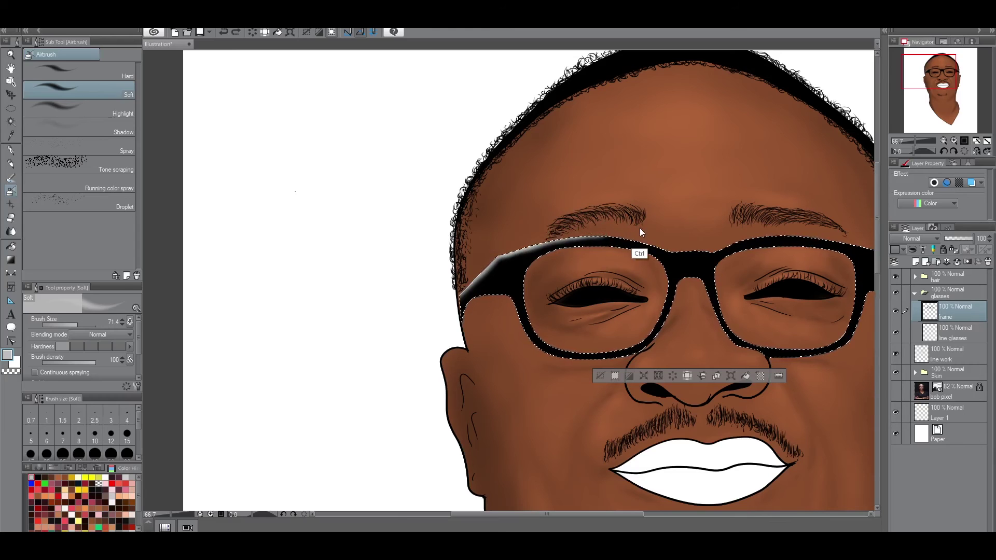
Undo the highlight on the frame layer and airbrush it in light grey on a new layer, from the left arm to the bridge.
key("e")
key("ctrl+z")
key("ctrl+y")
scroll(316, 269, "left", 3)
key("b")
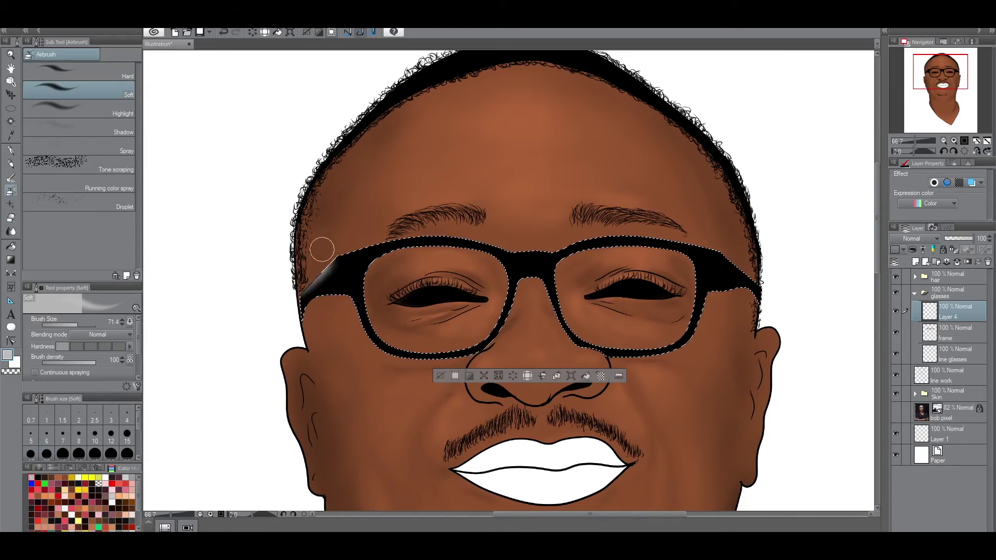
mouse_move(297, 279)
left_mouse_down()
mouse_move(508, 237)
mouse_move(458, 223)
mouse_move(374, 231)
mouse_move(454, 224)
mouse_move(314, 368)
mouse_move(549, 237)
left_mouse_up()
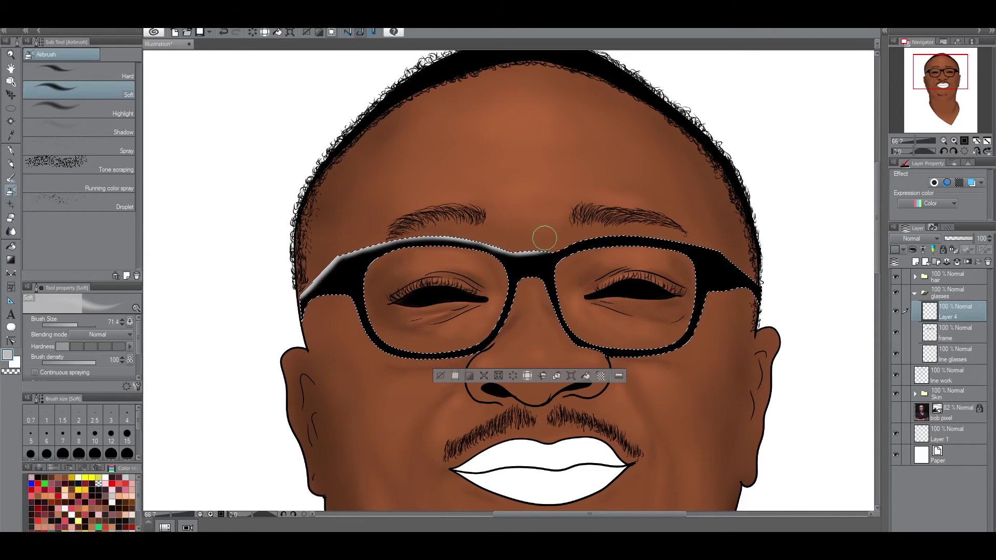
Continue the light grey highlight over the bridge and right lens's upper rim, thinning its lower edge with the Soft eraser.
key("e")
scroll(305, 276, "up", 4)
mouse_move(370, 239)
left_mouse_down()
mouse_move(376, 265)
mouse_move(311, 320)
mouse_move(399, 241)
mouse_move(492, 216)
mouse_move(392, 244)
mouse_move(573, 201)
mouse_move(505, 211)
mouse_move(671, 213)
mouse_move(587, 203)
mouse_move(614, 200)
mouse_move(717, 231)
left_mouse_up()
key("bracketright")
key("bracketright")
key("bracketleft")
key("bracketleft")
left_click_drag(648, 204, 743, 234)
left_click_drag(617, 197, 757, 235)
left_click_drag(575, 514, 635, 511)
left_click_drag(426, 235, 641, 205)
left_click_drag(511, 231, 674, 199)
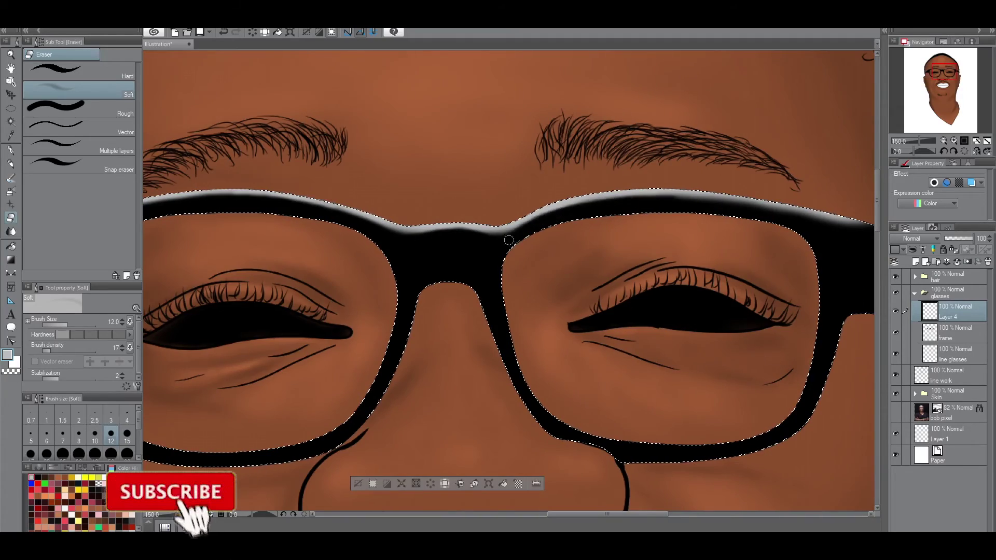
Extend the rim highlight to the frame's upper right corner with the Soft airbrush at size 25, after trimming it with the eraser.
key("bracketright")
left_click_drag(757, 213, 574, 165)
scroll(574, 165, "up", 1)
key("b")
left_click_drag(586, 128, 454, 78)
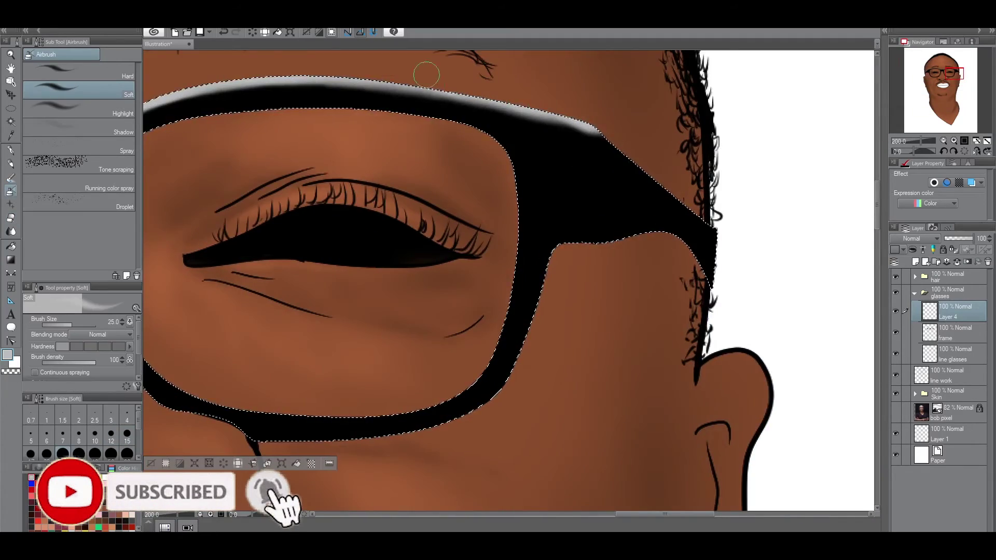
Clear the selection and set the rim highlight layer's opacity to 61%.
left_click_drag(657, 514, 632, 514)
key("ctrl+d")
scroll(470, 131, "down", 4)
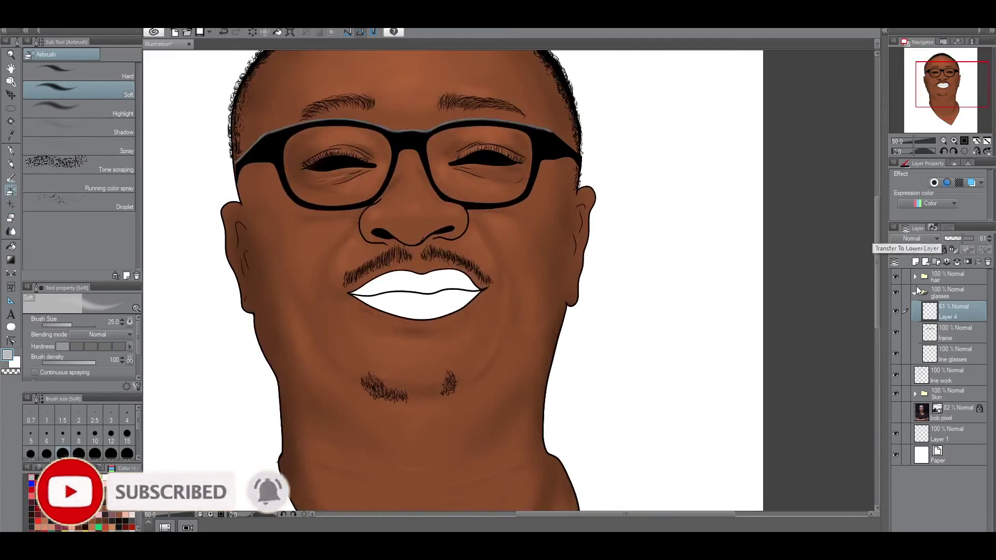
Name the rim highlight layer "rim lyt" and add a layer named "reflections" above it.
left_click(915, 262)
double_click(949, 315)
type("refle")
type("ctions")
key("Return")
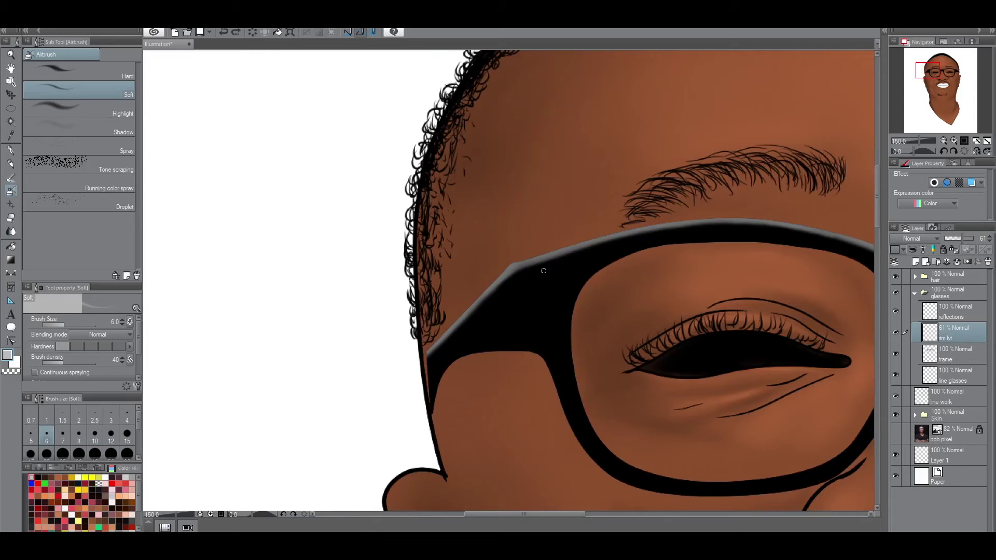
Airbrush small vertical light grey reflections on the frame's left hinge and bridge on the reflections layer, using brush sizes 2 to 4.
left_click_drag(516, 409, 540, 270)
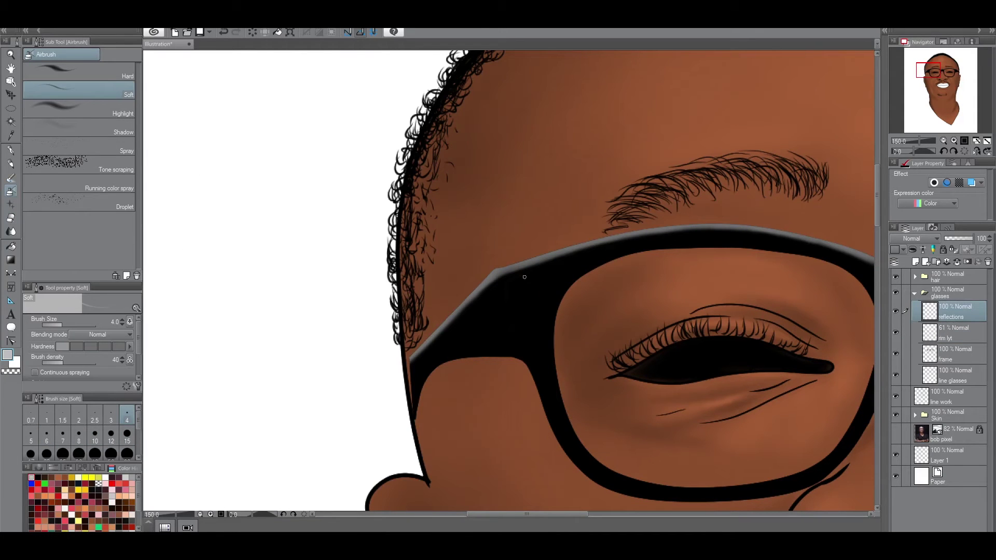
scroll(510, 313, "up", 3)
left_click_drag(505, 366, 544, 266)
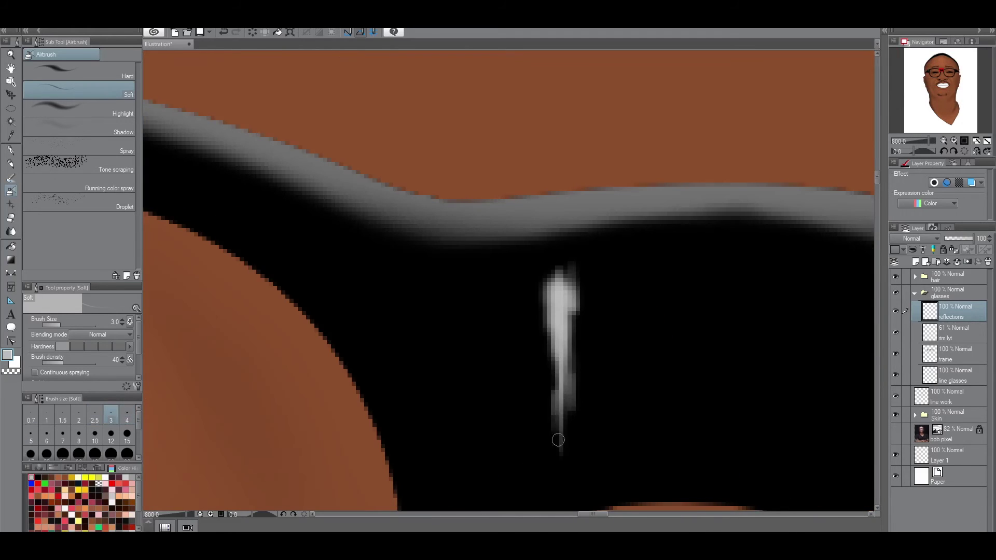
left_click_drag(556, 440, 578, 279)
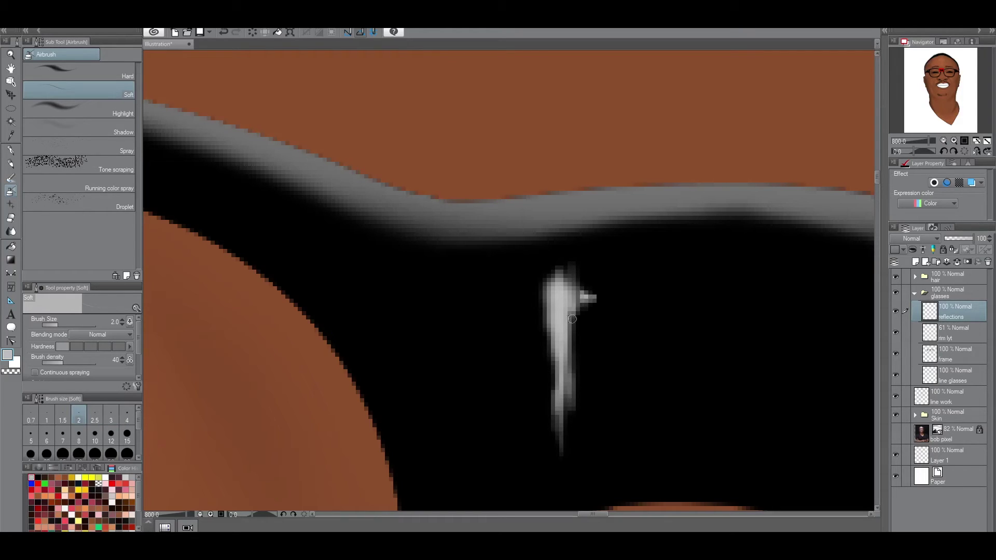
scroll(562, 356, "down", 3)
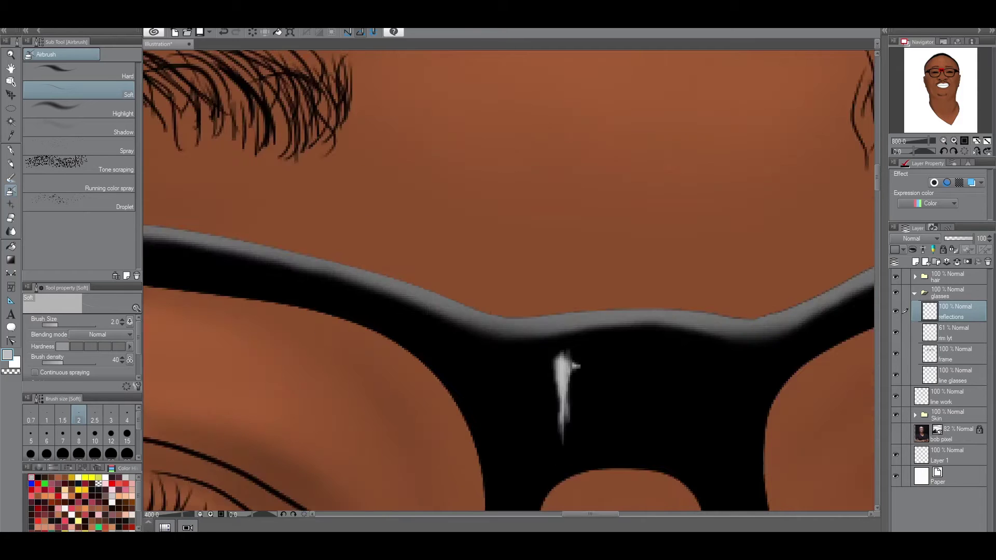
scroll(564, 434, "up", 2)
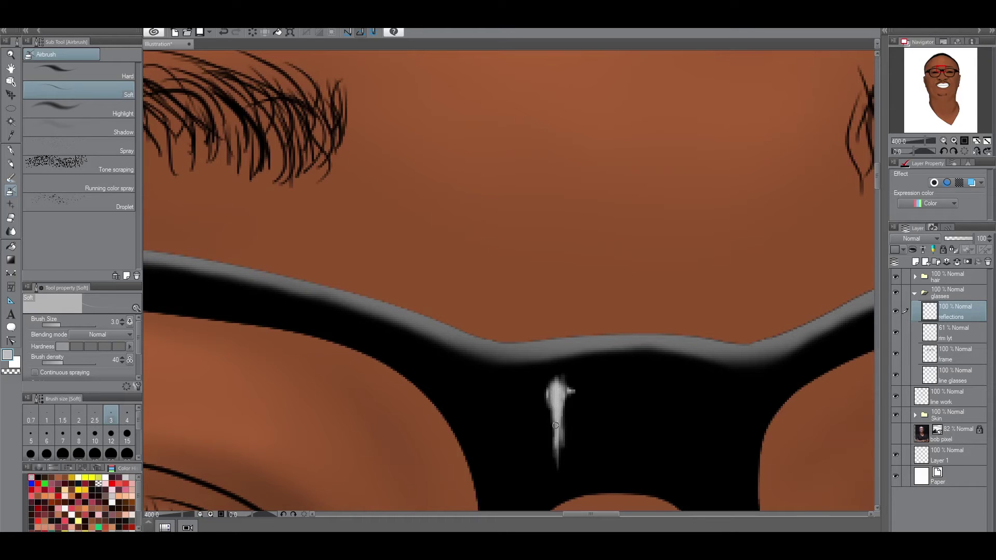
Set the reflections layer's opacity to 70%.
scroll(558, 448, "down", 5)
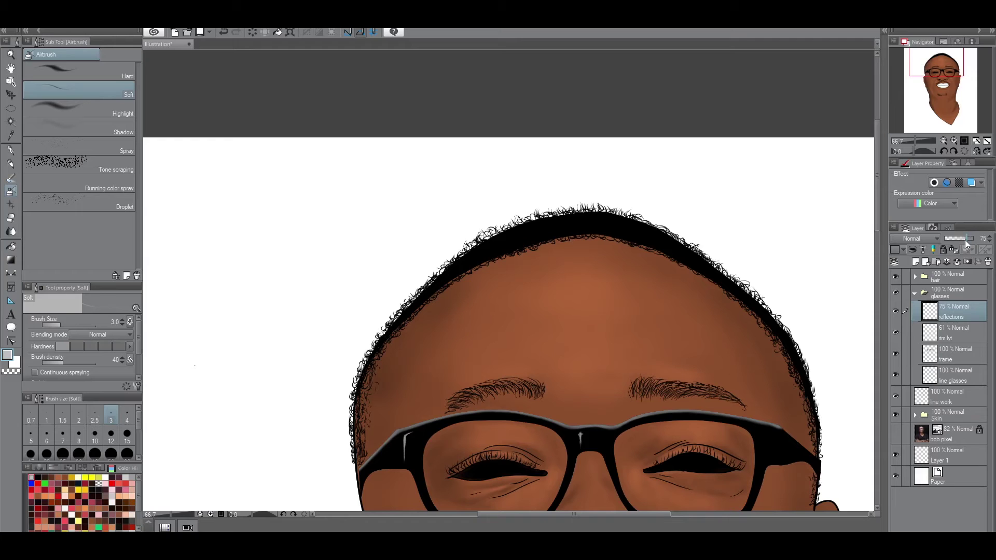
left_click_drag(878, 216, 876, 274)
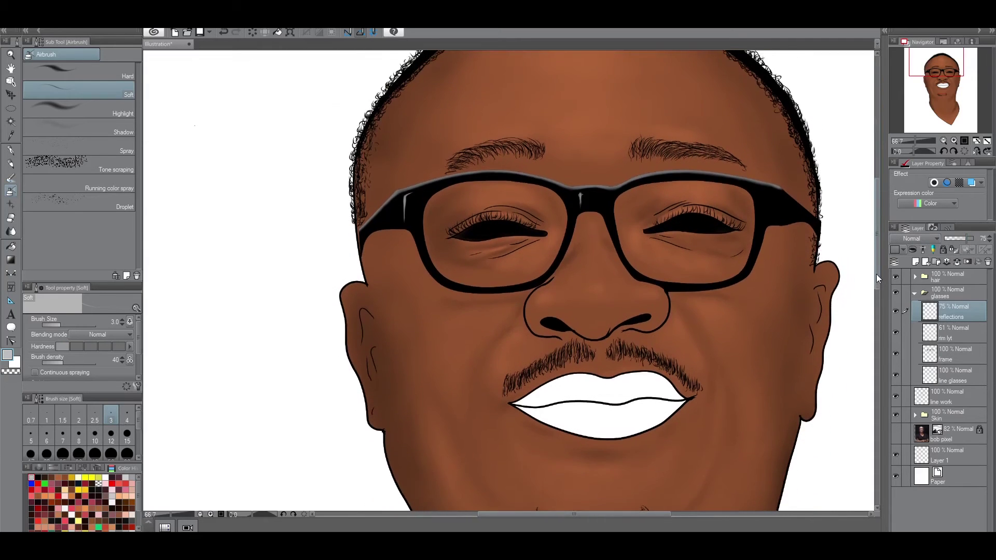
key("ctrl+minus")
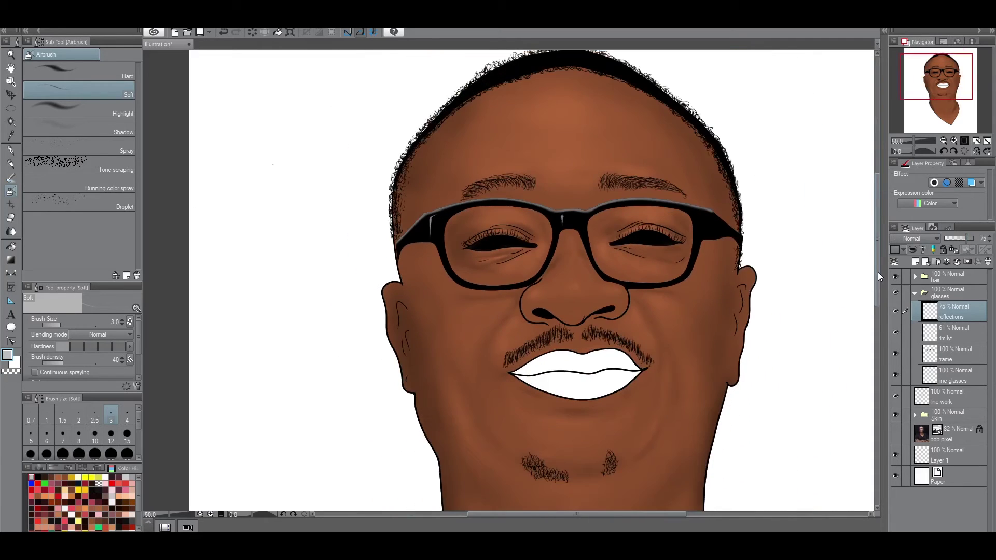
left_click(960, 238)
Auto select both lens areas on the line glasses layer and fill them with light grey on a new layer.
left_click(915, 262)
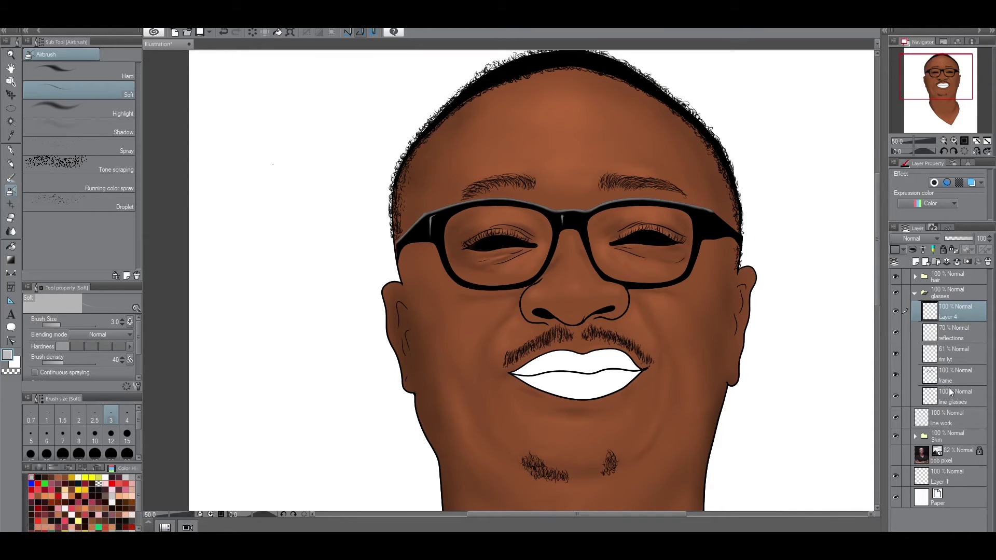
left_click(956, 400)
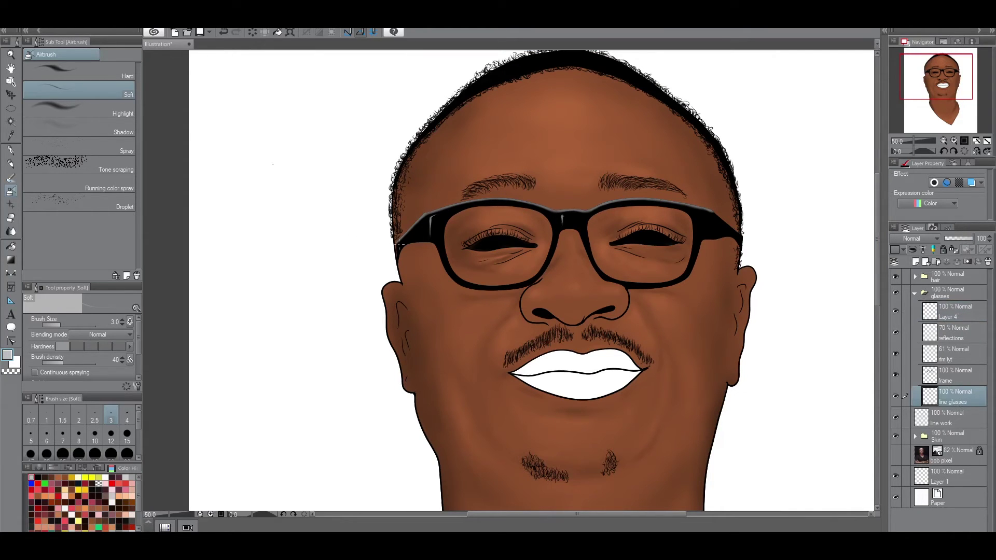
key("w")
left_click(503, 267)
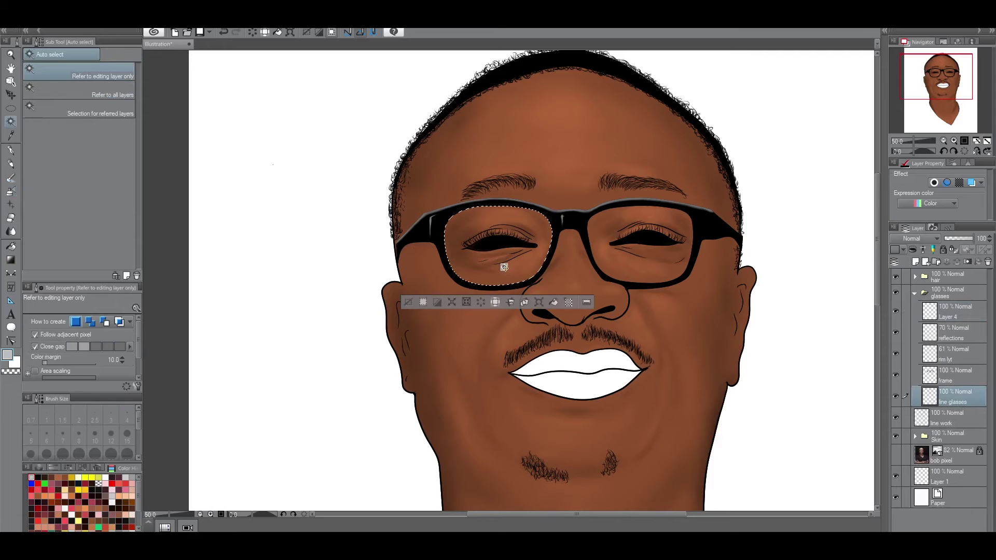
left_click(638, 257, "shift")
left_click(947, 317)
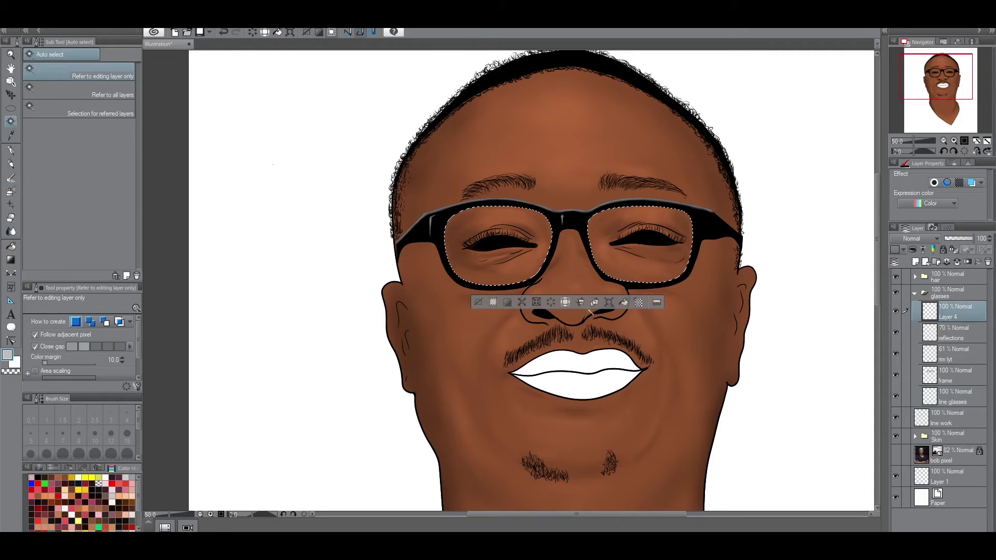
left_click(623, 303)
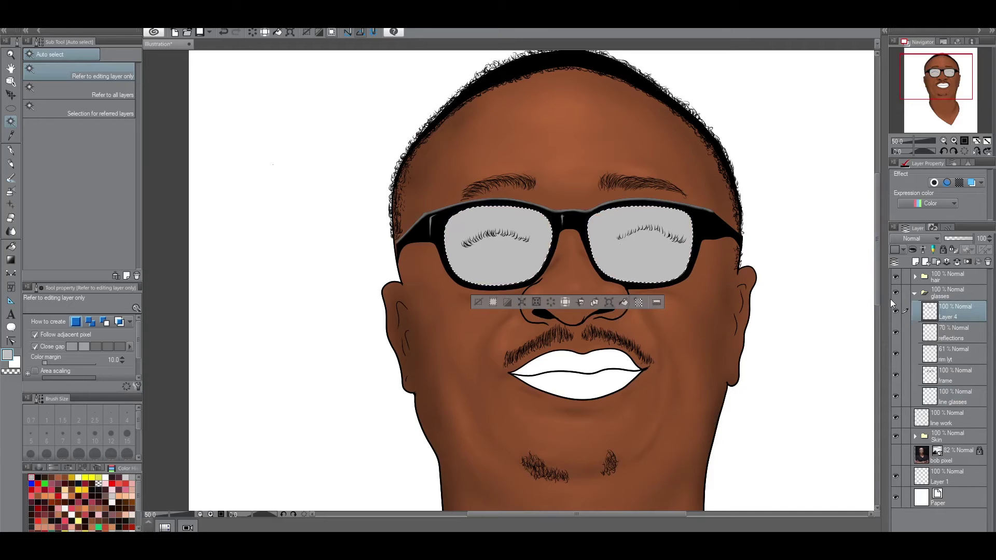
Collapse the glasses folder and move it above the hair folder.
left_click(914, 294)
left_click_drag(934, 278, 936, 304)
left_click(928, 276)
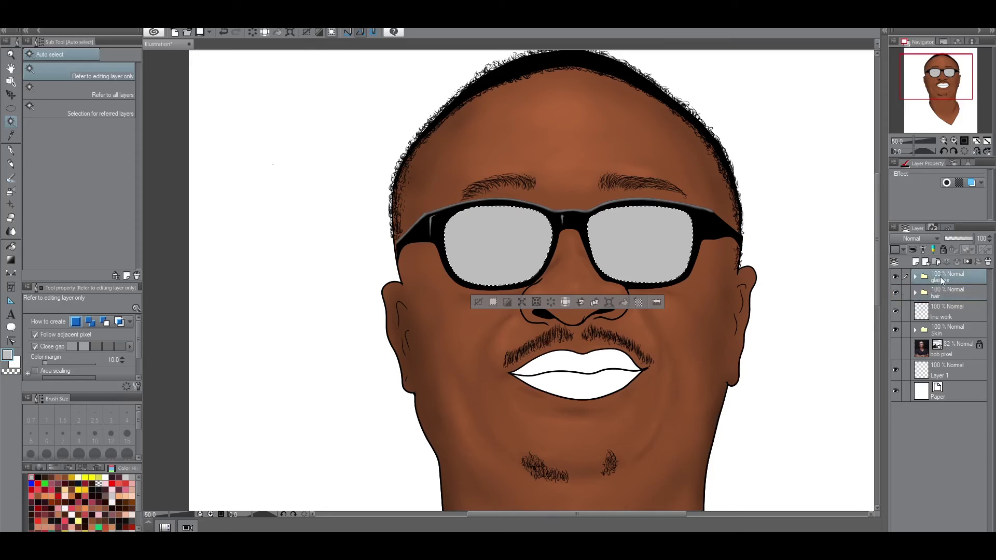
Set the opacity of the grey lens fill layer to 19% and clear the selection.
left_click(914, 277)
left_click(949, 297)
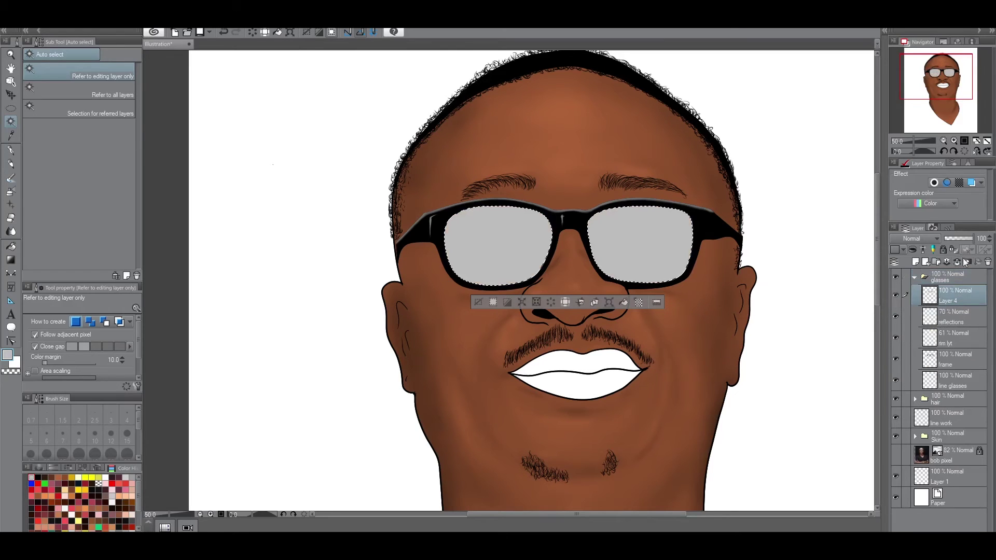
left_click(963, 238)
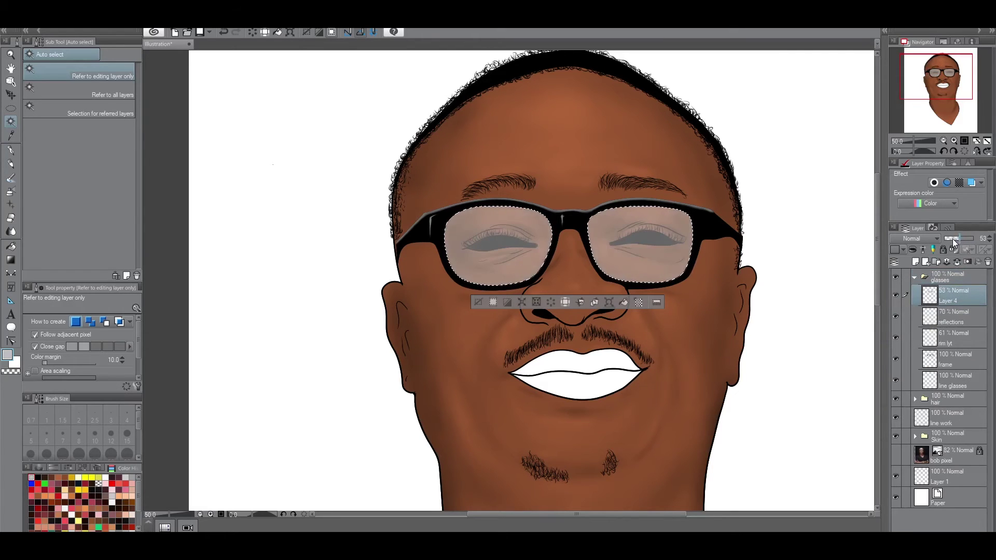
left_click_drag(953, 238, 948, 238)
left_click(478, 301)
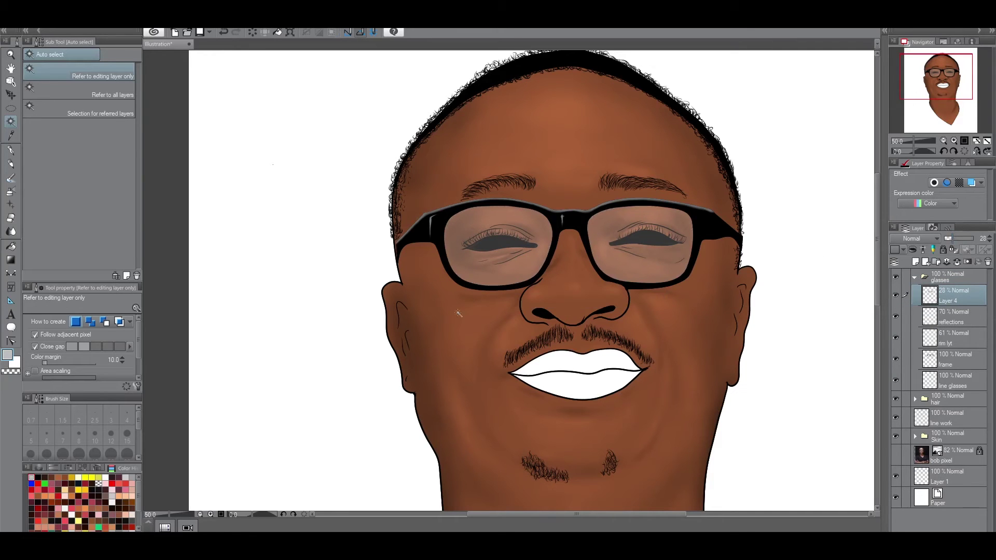
scroll(830, 387, "down", 2)
scroll(830, 386, "up", 2)
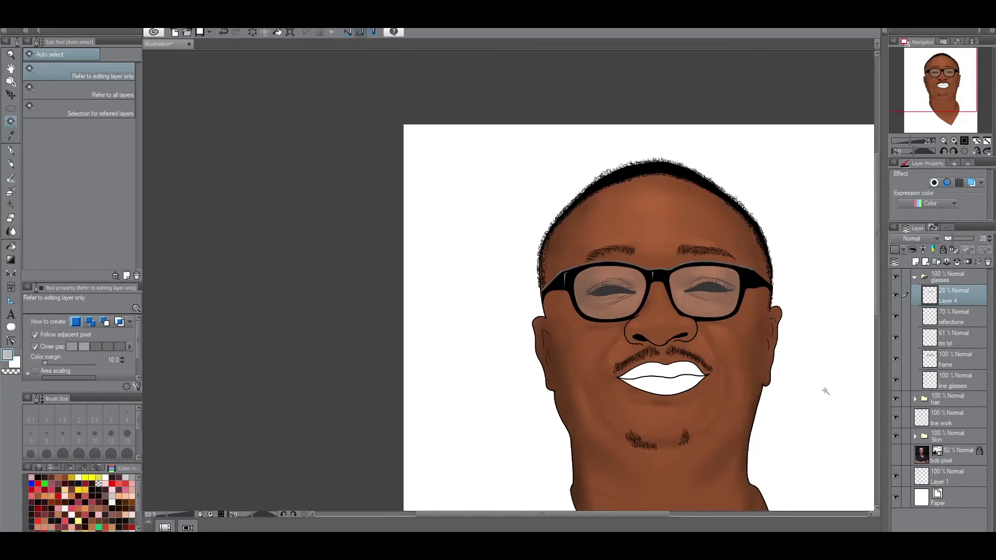
mouse_move(875, 266)
left_mouse_down()
mouse_move(876, 290)
mouse_move(879, 270)
left_mouse_up()
left_click_drag(950, 241, 950, 239)
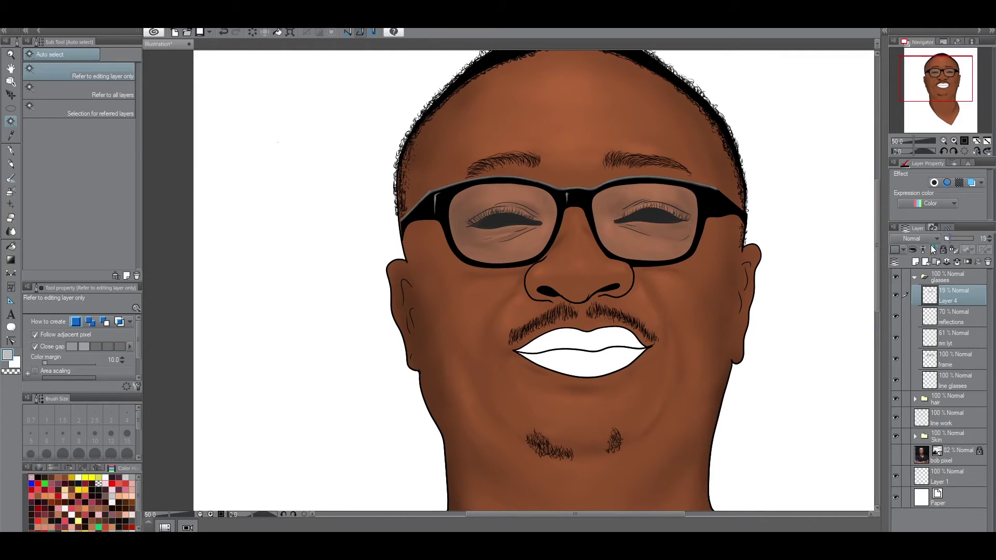
With the lenses selected and the reference photo as a guide, airbrush white window reflections in the lenses on the G. reflections layer.
left_click(895, 455, "alt")
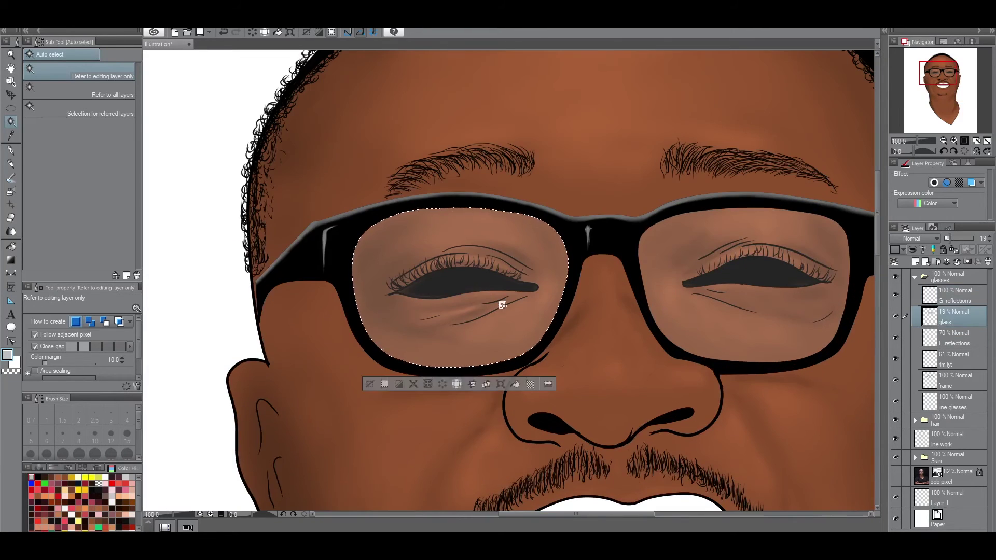
left_click(895, 476, "alt")
left_click(895, 476, "alt")
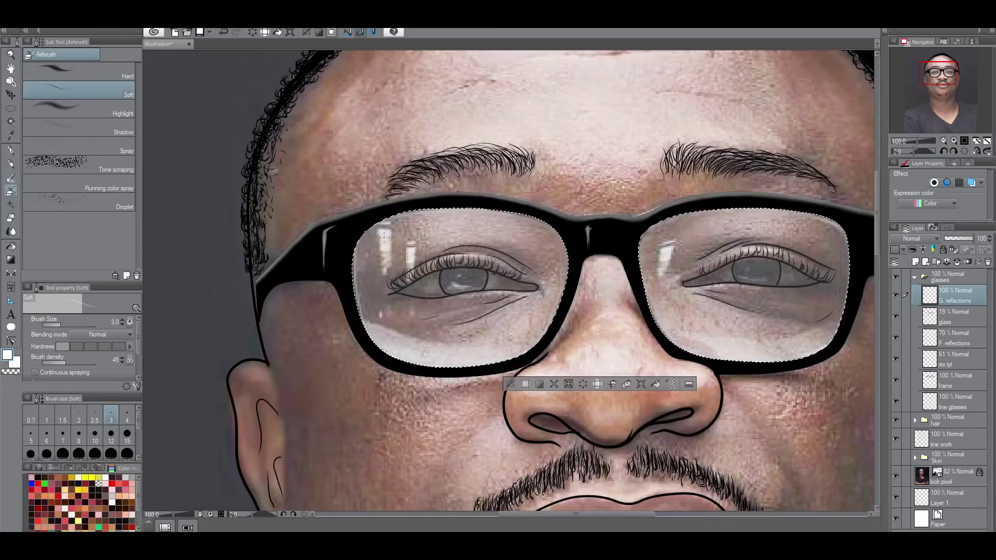
left_click(63, 433)
left_click_drag(381, 261, 383, 295)
left_click_drag(378, 231, 384, 298)
mouse_move(433, 267)
left_mouse_down()
mouse_move(430, 306)
mouse_move(430, 293)
left_mouse_up()
left_click_drag(389, 230, 381, 312)
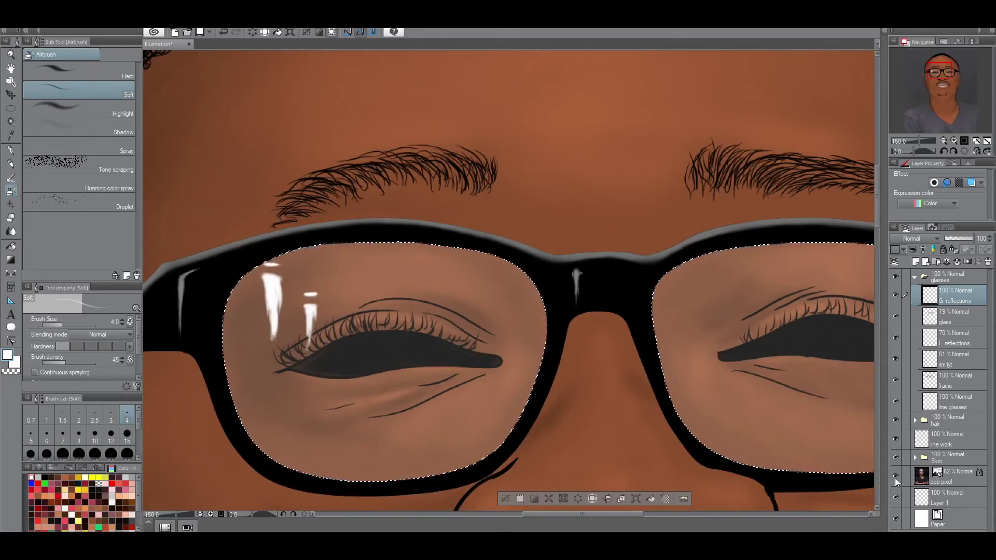
left_click(895, 478)
Paint white curved reflections along the bottom of both lenses with the Turnip pen on a new layer above G. reflections.
key("e")
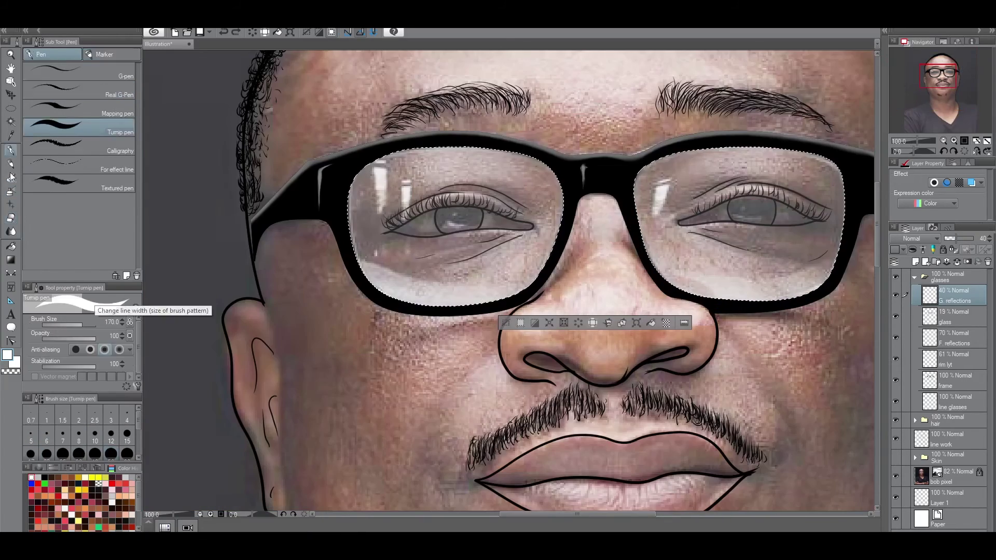
left_click_drag(363, 275, 540, 280)
left_click_drag(679, 285, 831, 270)
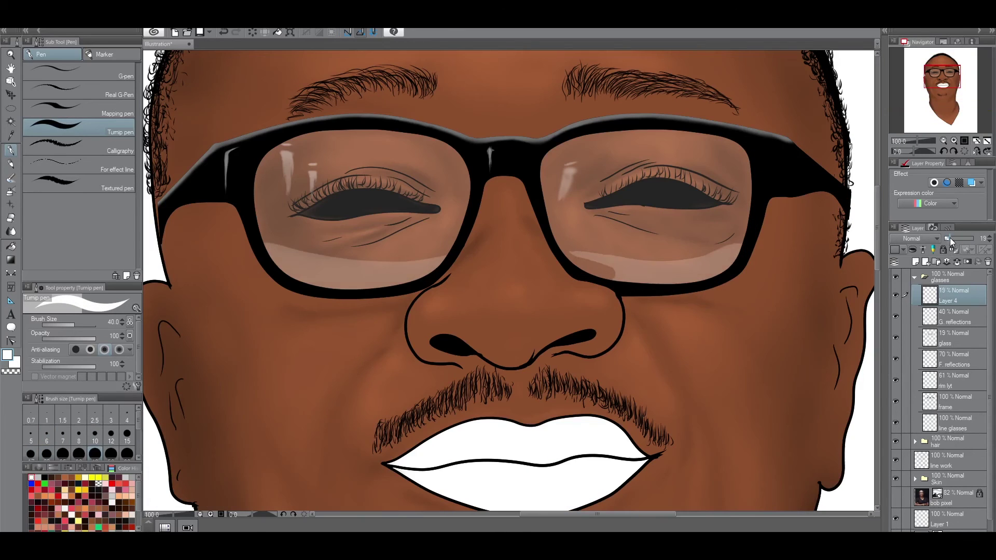
Soften the lower lens reflections with the Soft eraser and the Blend tool, and set their layer's opacity to 19%.
key("w")
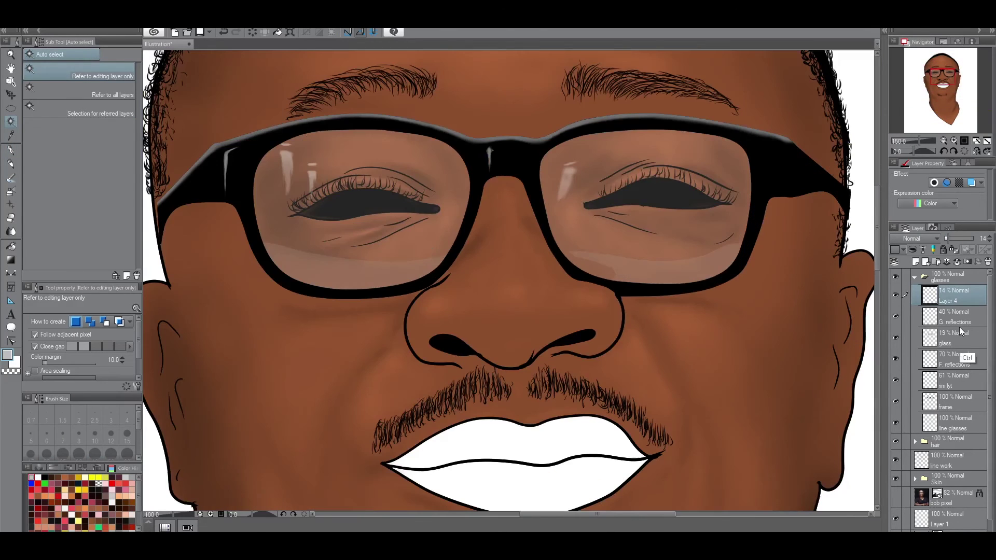
key("e")
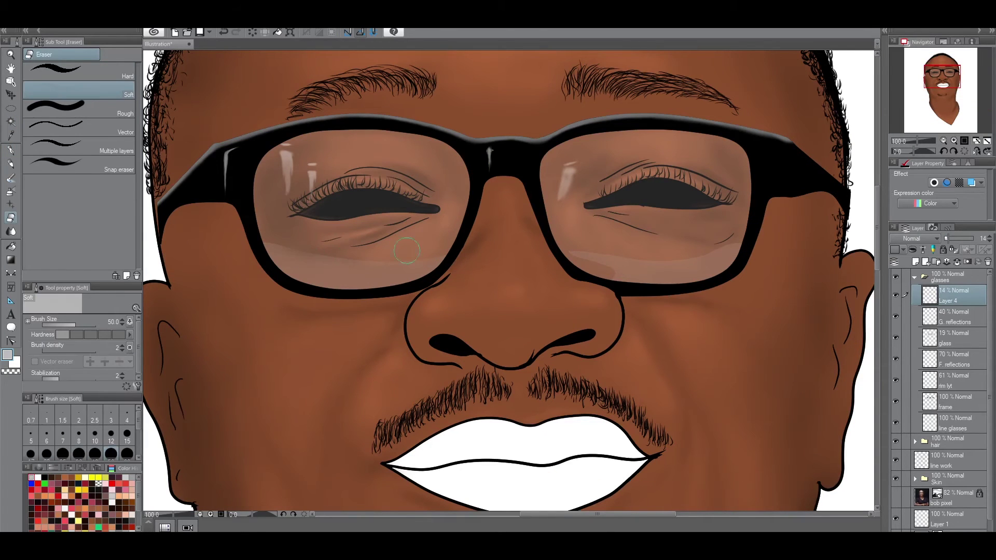
key("j")
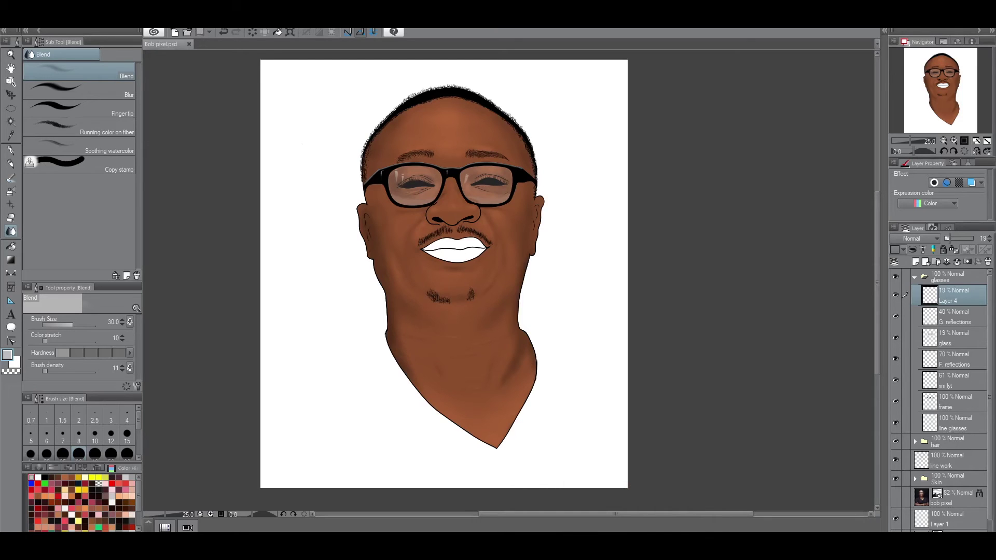
Collapse the glasses folder and compare the portrait with the glasses hidden and shown.
left_click(914, 277)
left_click(895, 277)
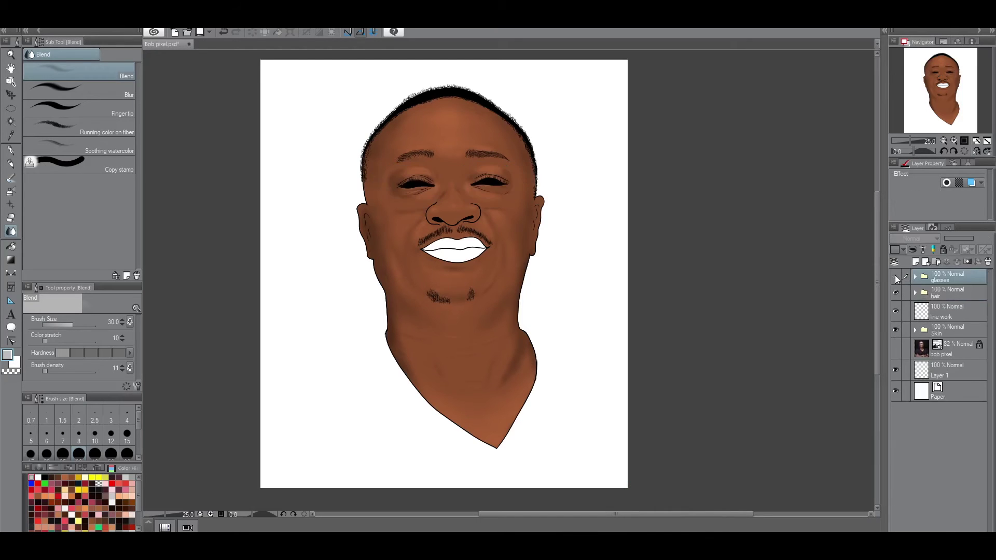
left_click(895, 276)
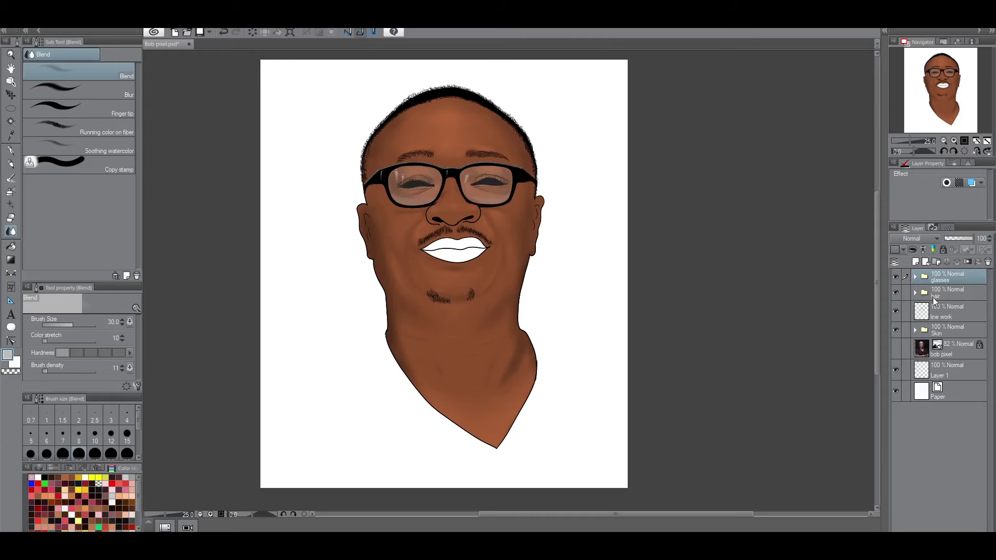
Erase the dark fill inside both eyes on Layer 3 of the Skin folder with the Hard eraser so the eyeballs turn white.
left_click(895, 329)
left_click(894, 331)
left_click(914, 331)
left_click(945, 437)
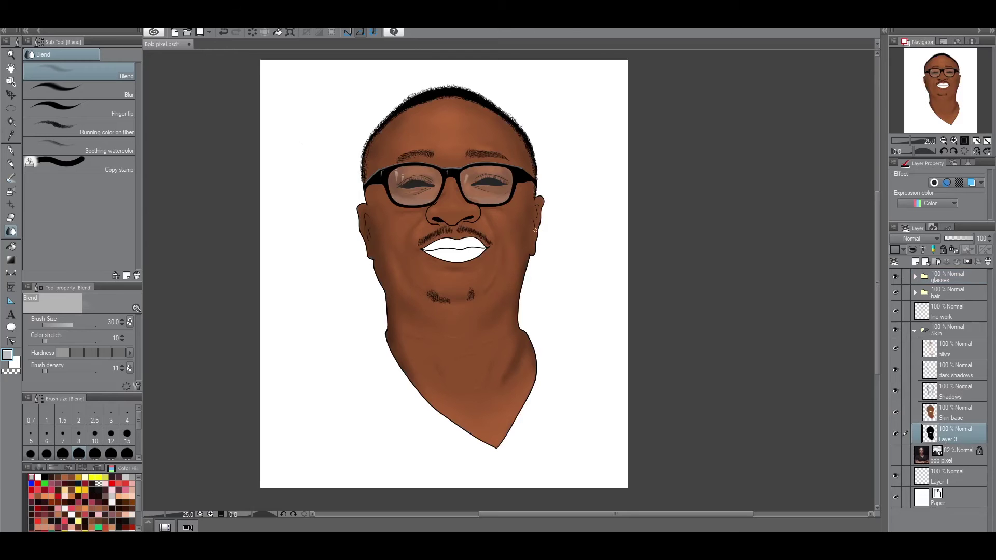
scroll(433, 179, "up", 8)
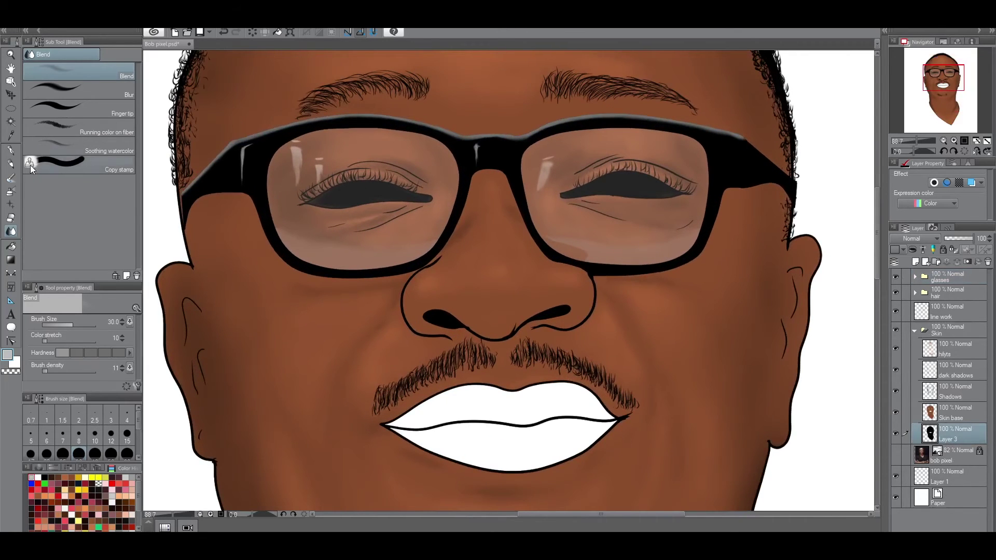
left_click(11, 218)
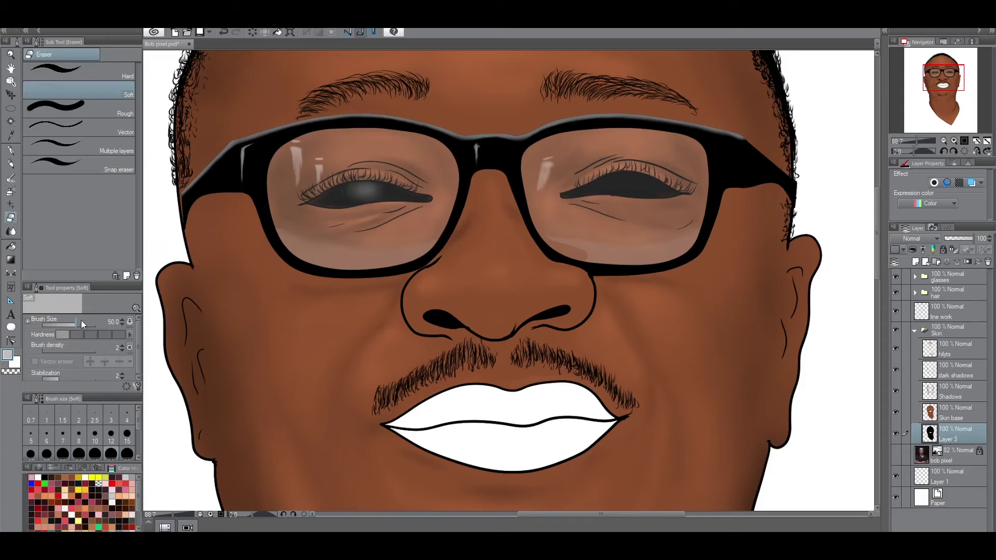
left_click(78, 71)
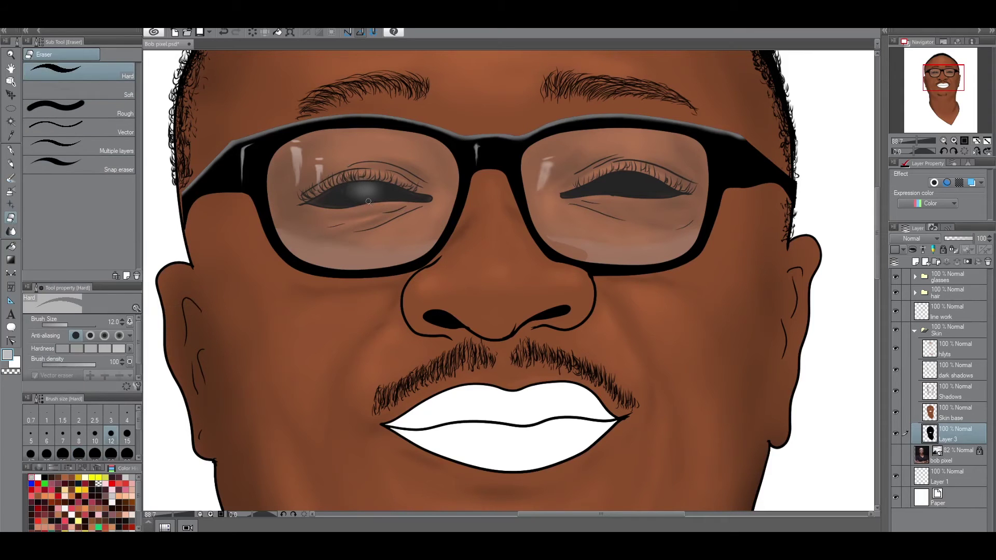
mouse_move(343, 216)
left_mouse_down()
mouse_move(317, 220)
mouse_move(402, 193)
mouse_move(334, 190)
mouse_move(389, 195)
left_mouse_up()
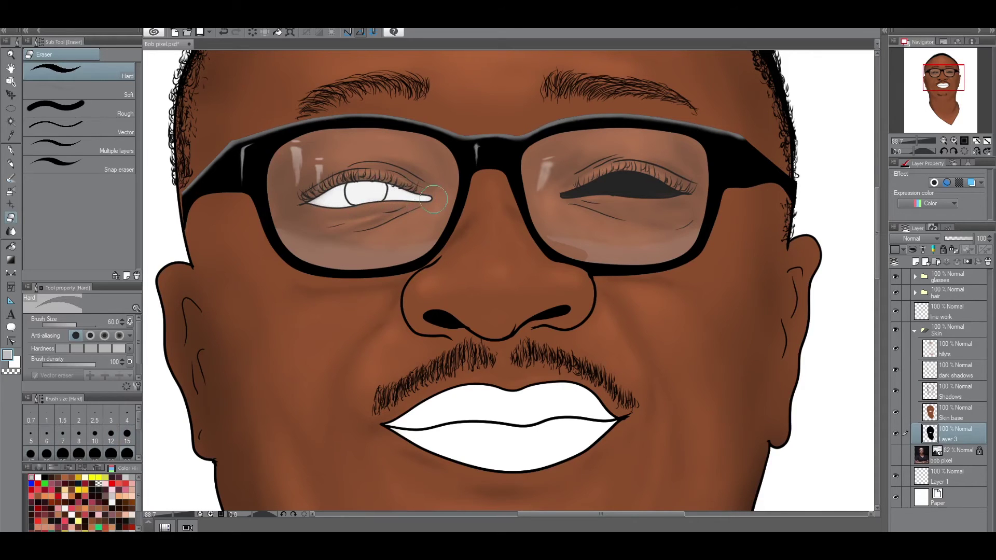
left_click_drag(565, 187, 665, 190)
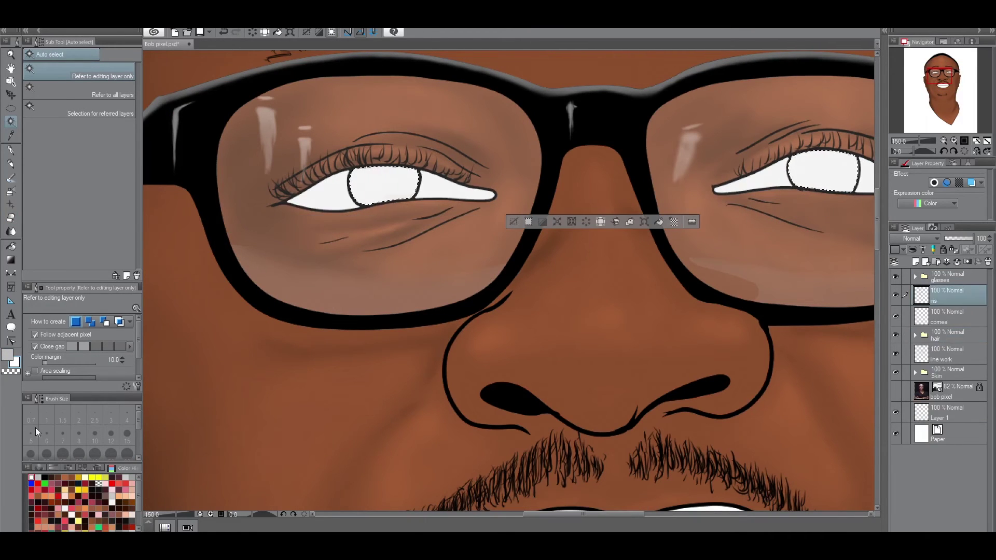
Fill the irises dark brown and airbrush soft shadows over the eyeballs on a Shadows layer.
left_click(7, 355)
left_click(370, 188)
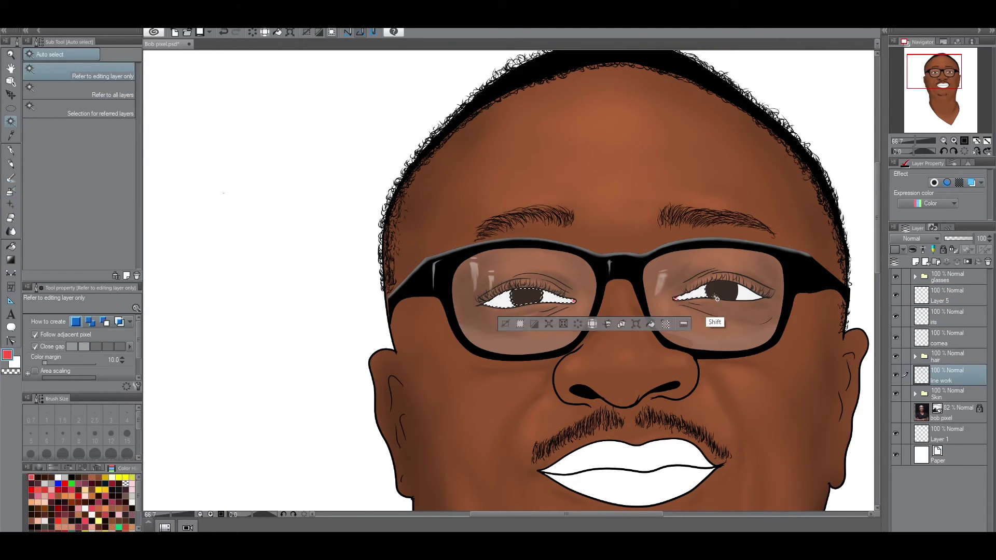
key("b")
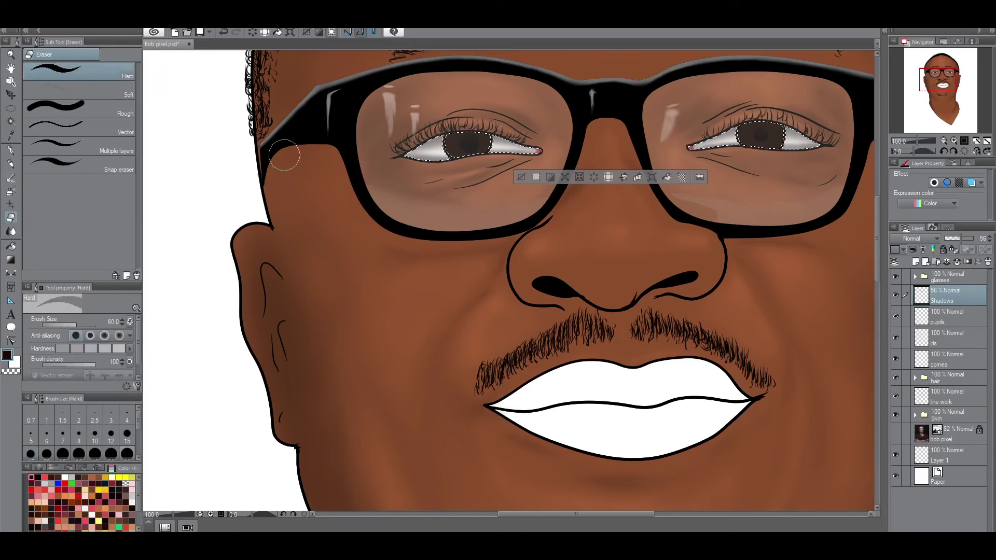
left_click(78, 91)
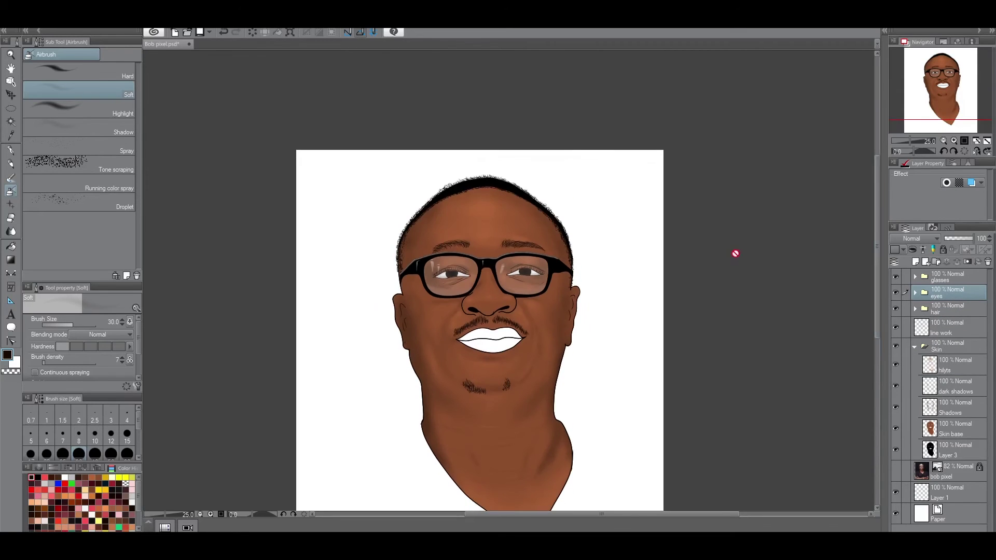
Pick a darker wine red and, guided by the reference photo, airbrush soft shading into the lips on the shadows layer.
left_click(916, 344)
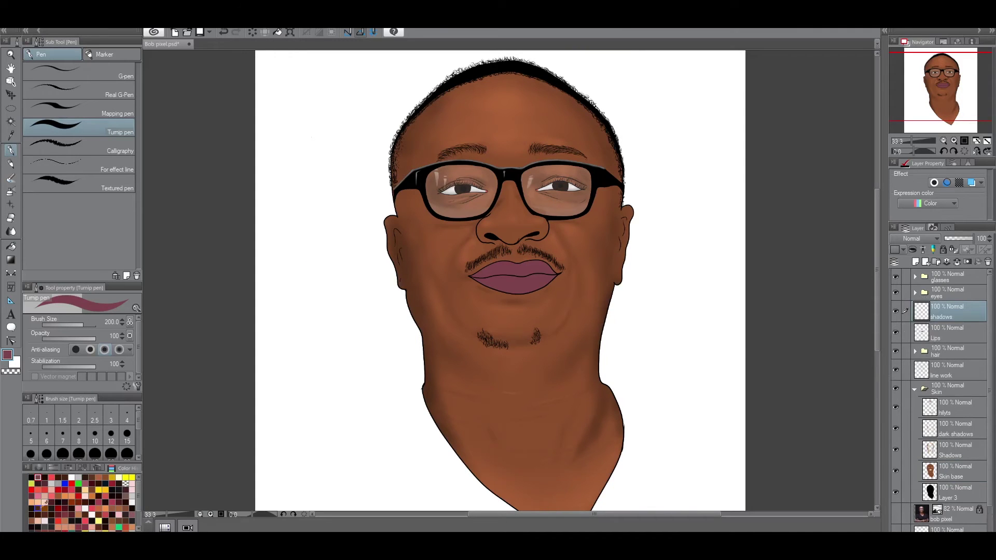
left_click(7, 355)
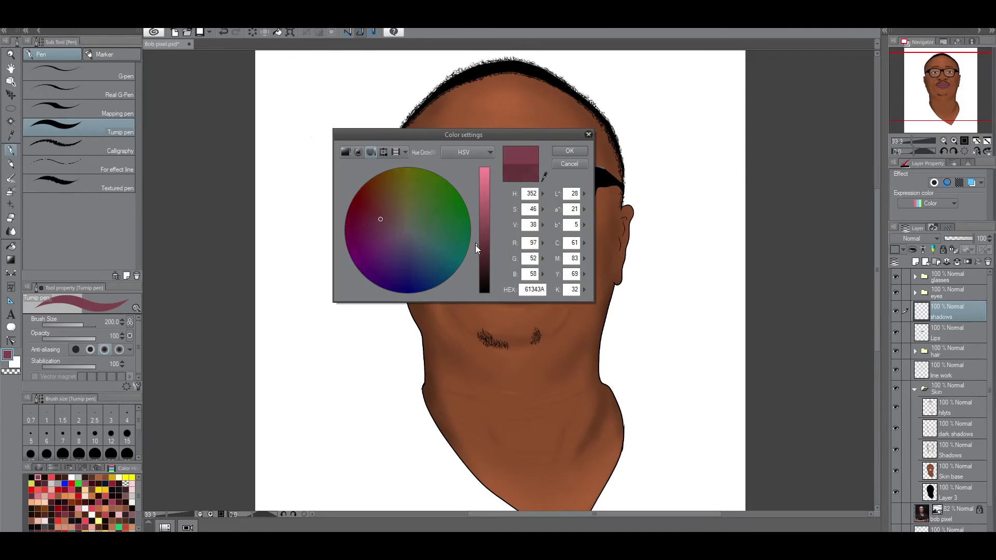
mouse_move(475, 244)
left_mouse_down()
mouse_move(480, 227)
mouse_move(485, 240)
left_mouse_up()
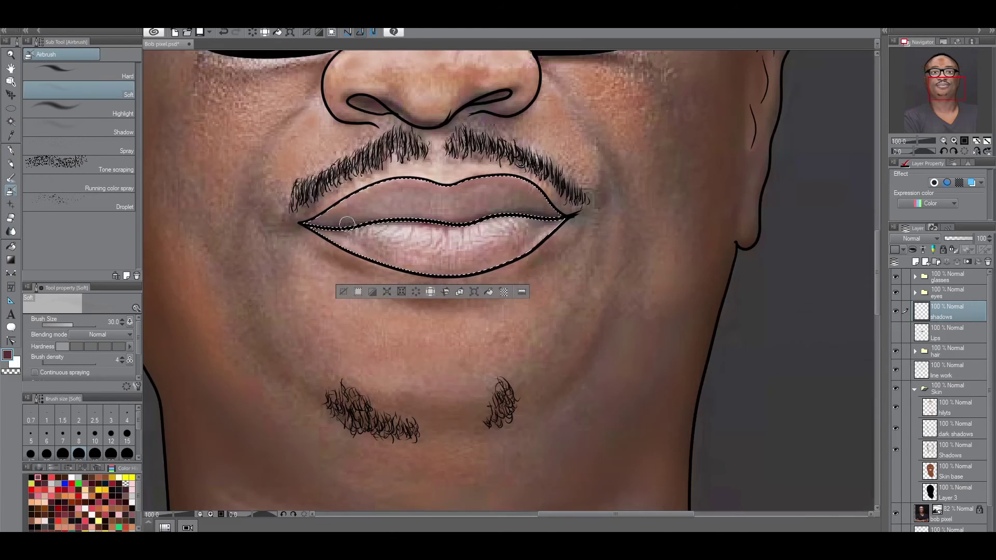
key("bracketleft")
key("bracketleft")
key("bracketleft")
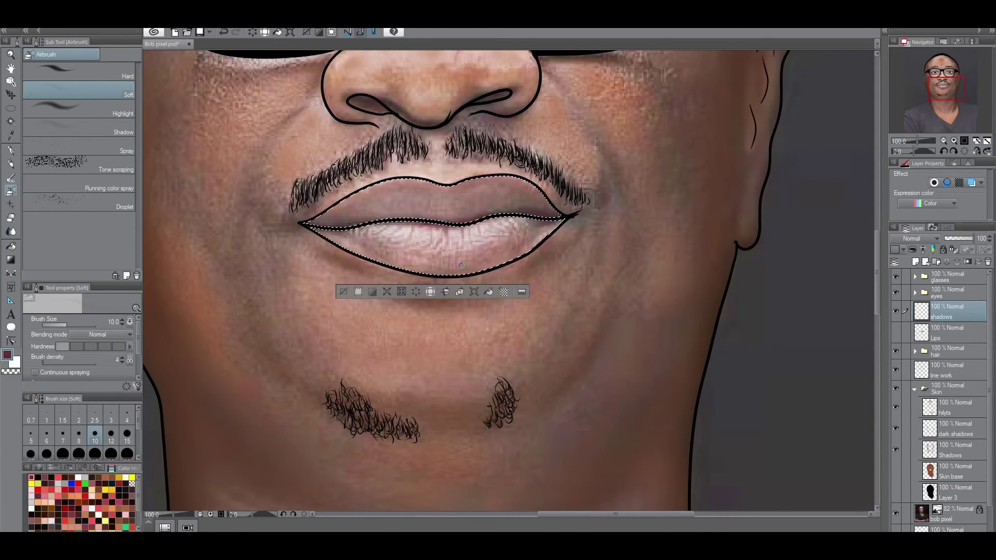
key("bracketright")
key("bracketright")
key("bracketright")
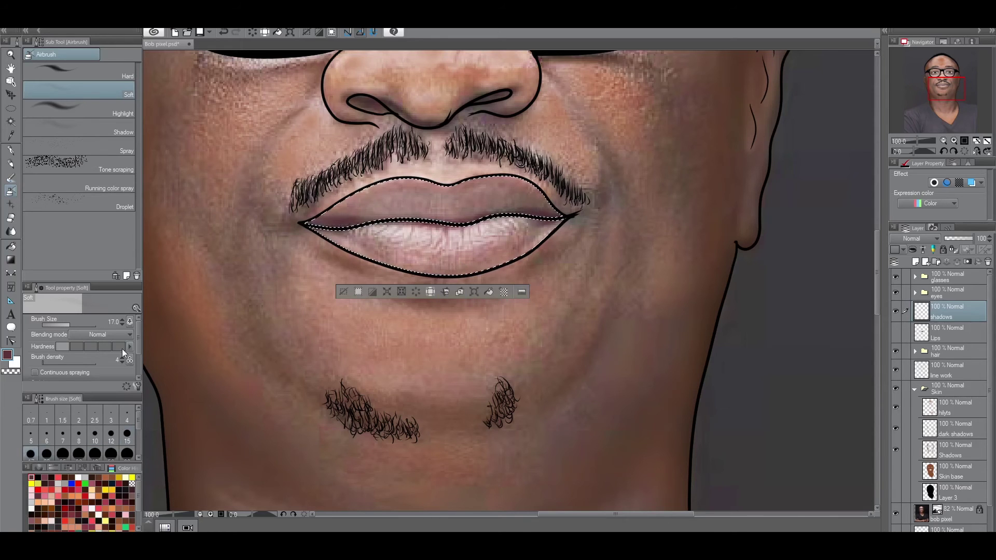
Switch to an even darker maroon and shade the mouth corners and lower-lip creases with the Soft airbrush, reducing its size to 5.
left_click(7, 354)
left_click(570, 151)
key("bracketleft")
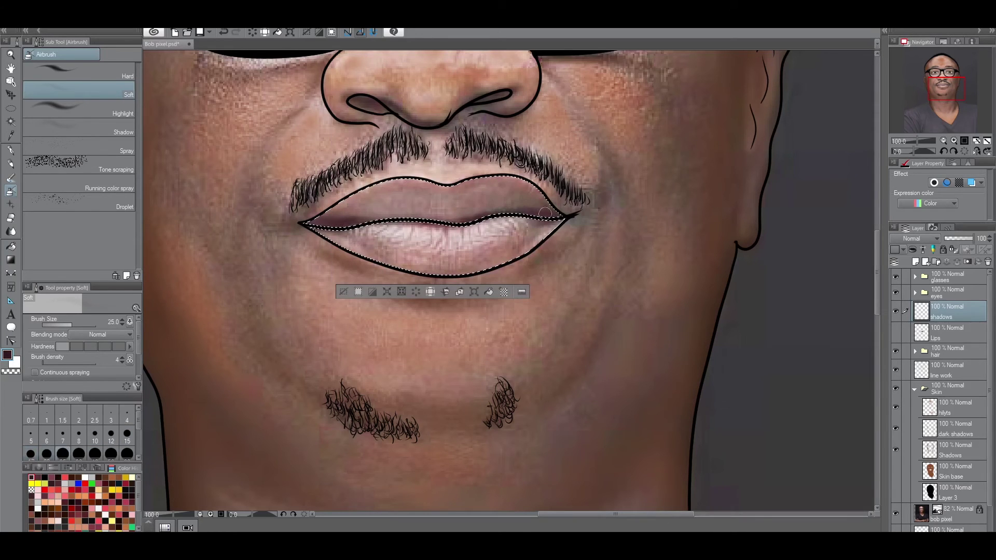
key("bracketleft")
key("bracketleft")
key("bracketleft")
key("bracketleft")
key("bracketleft")
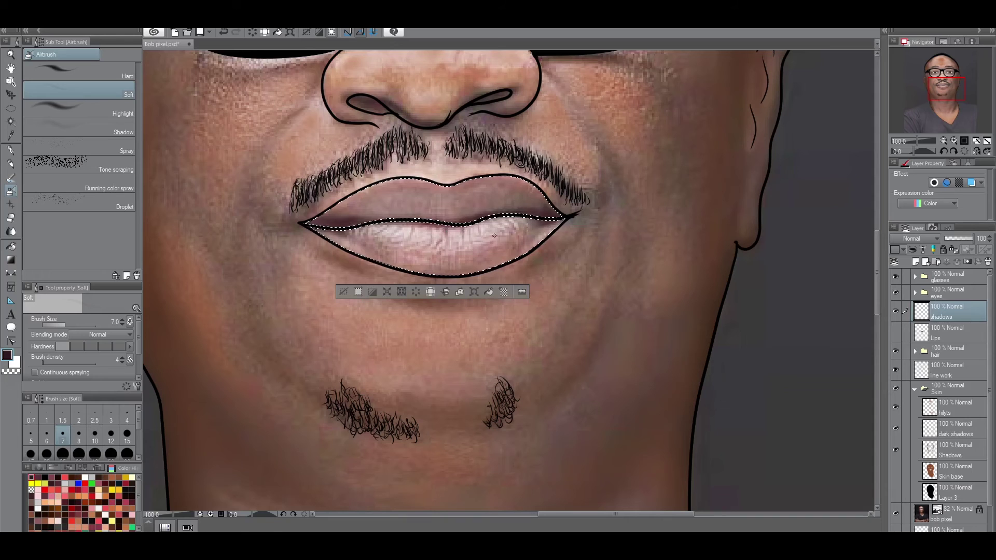
key("bracketleft")
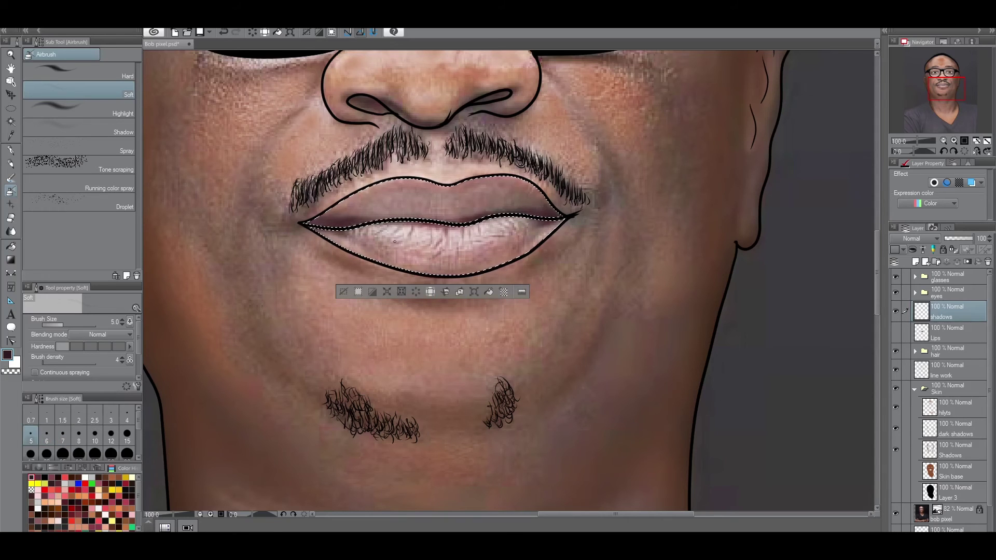
Shade the upper lip and lower-lip edge softly with the Soft airbrush at size 17 and density 3.
key("bracketright")
key("bracketright")
key("bracketright")
key("bracketright")
key("bracketright")
key("bracketright")
key("bracketright")
key("bracketright")
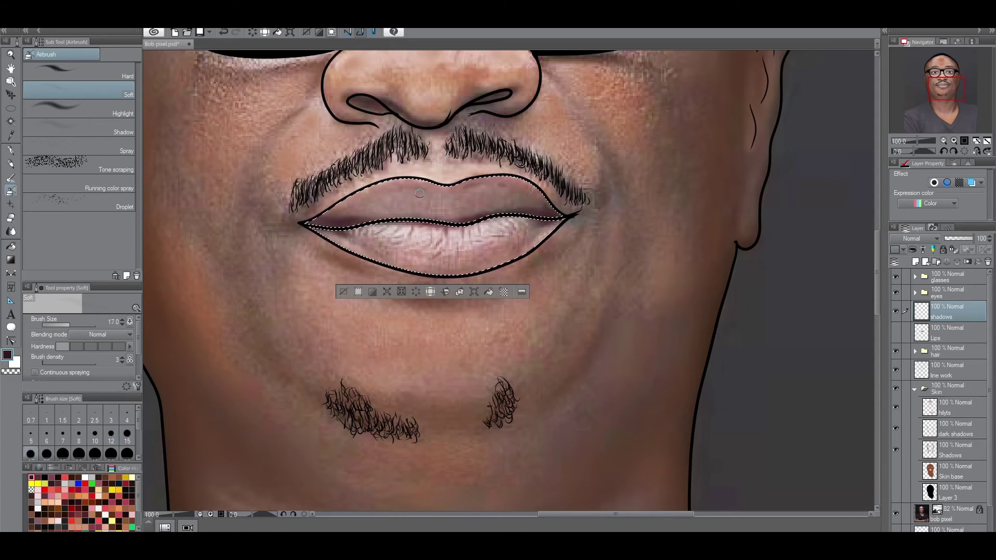
key("bracketleft")
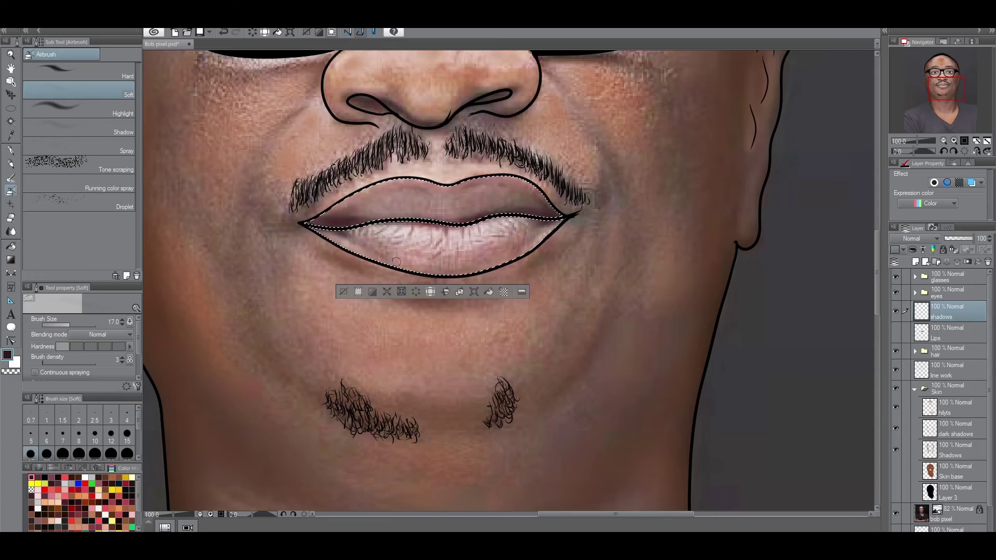
Deepen the shading at the lip corners with the Soft airbrush at size 40 and density 11, comparing with the reference photo.
scroll(593, 285, "right", 1)
scroll(536, 234, "up", 3)
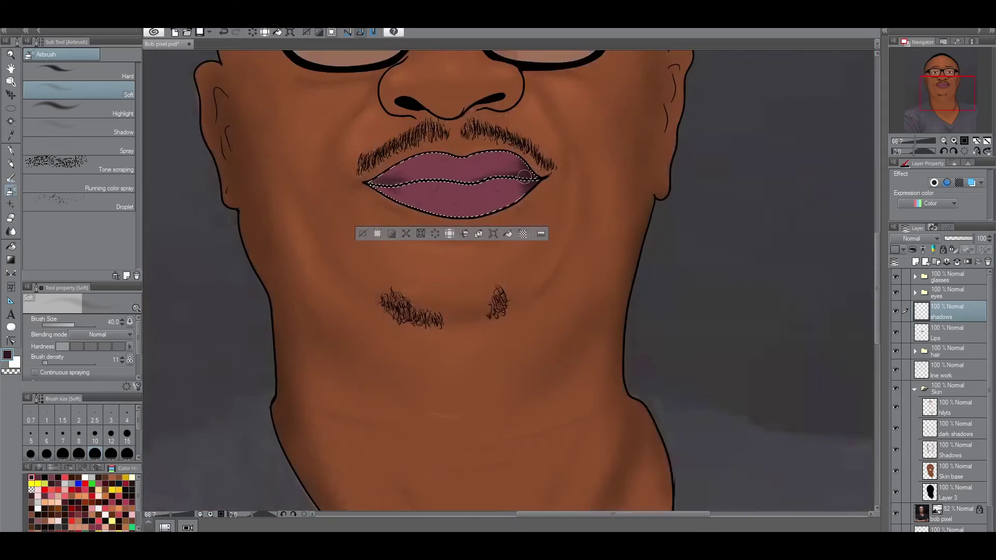
scroll(300, 207, "up", 3)
scroll(566, 252, "down", 4)
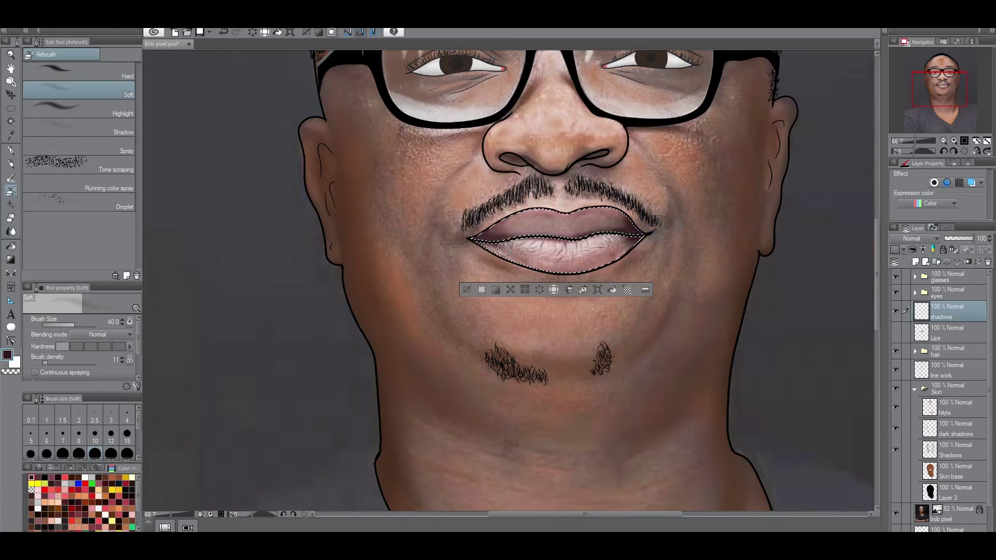
scroll(485, 240, "up", 1)
Add darker creases and corner shading to the lower lip with the Soft airbrush at density 6 and sizes 8 to 17.
key("bracketleft")
key("bracketleft")
key("bracketleft")
key("bracketleft")
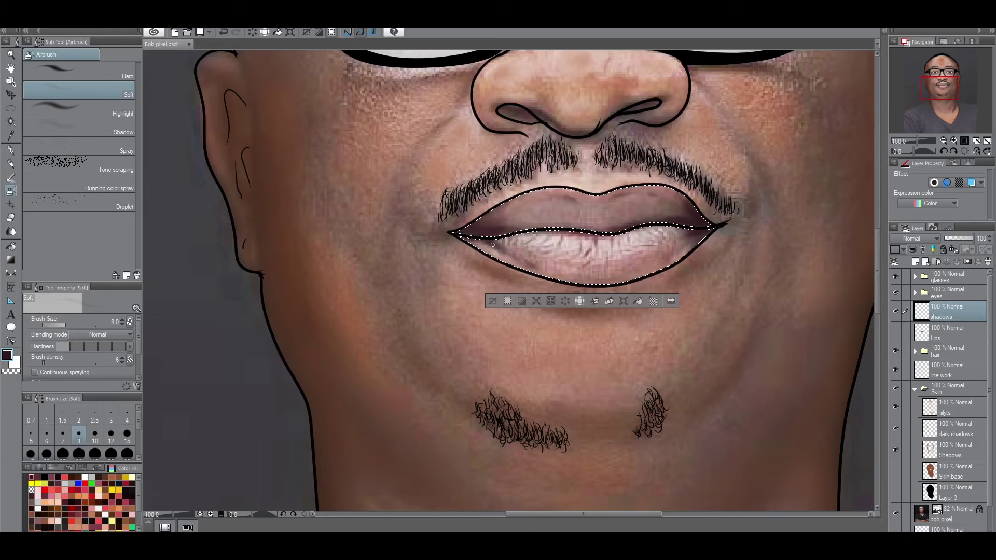
key("bracketright")
key("bracketright")
key("bracketright")
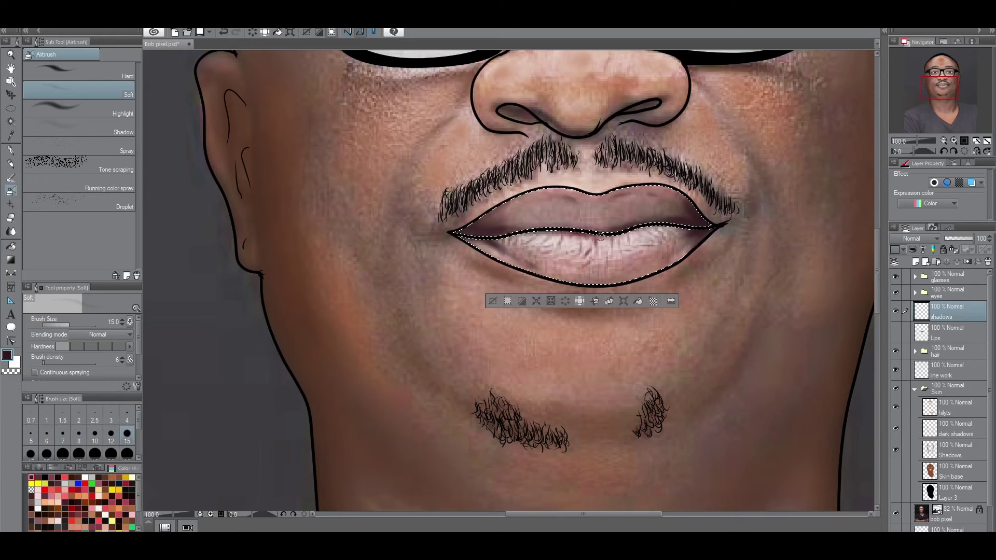
key("bracketright")
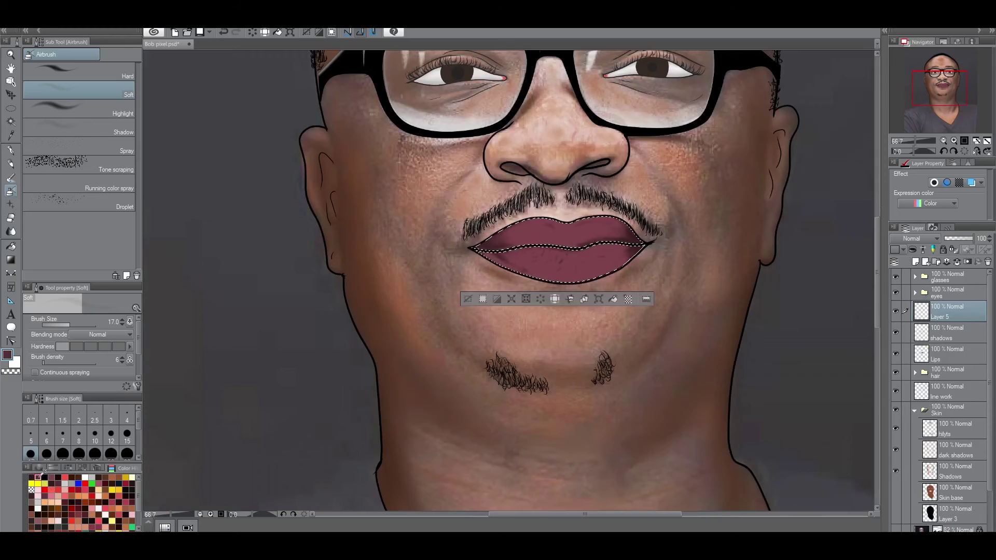
Choose a lighter muted pink and airbrush highlights across the lower lip on a new layer above the shadows layer.
double_click(11, 358)
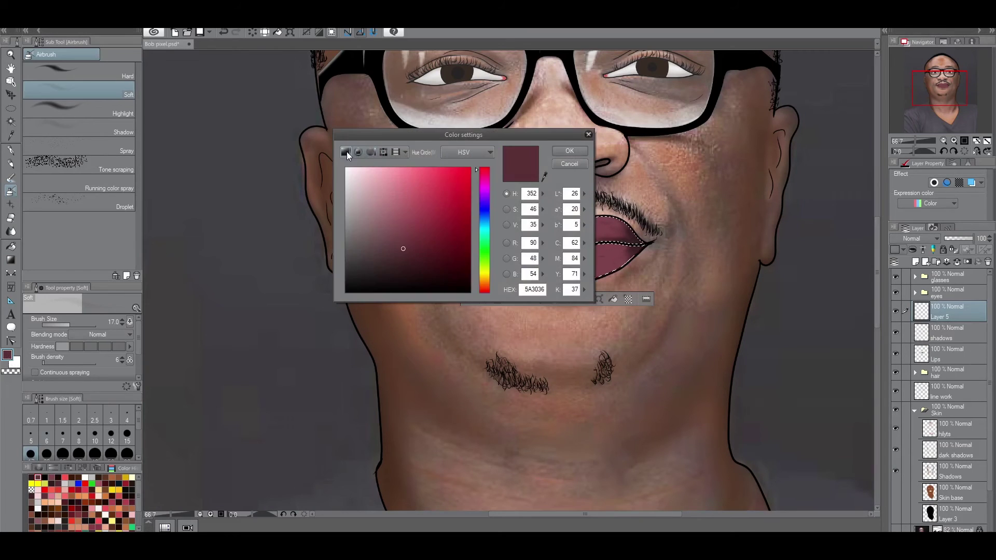
left_click(358, 152)
left_click(407, 232)
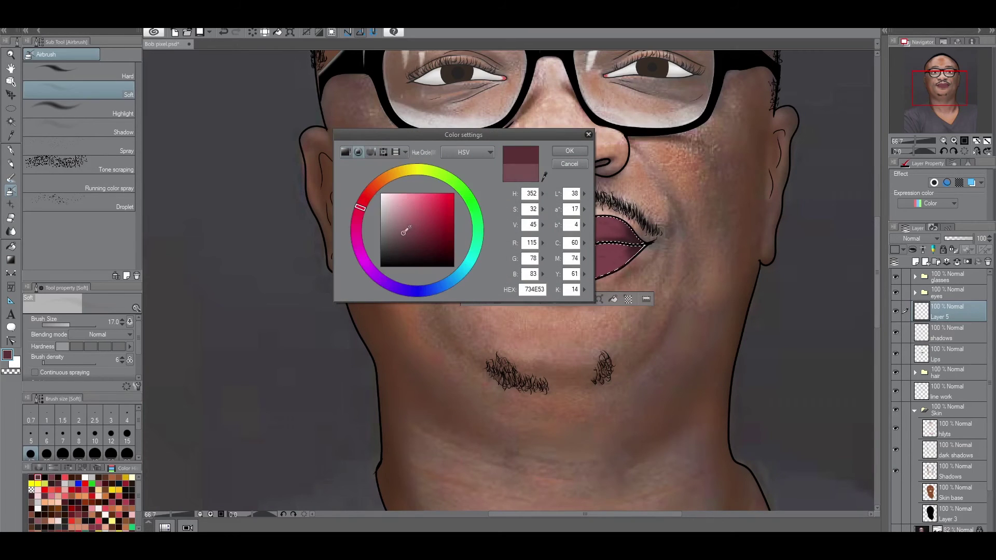
key("Return")
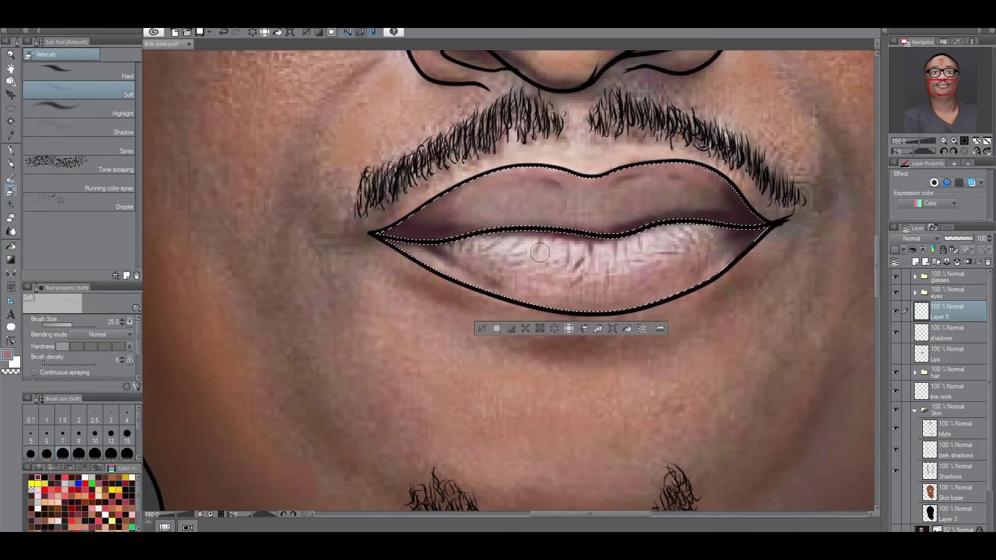
key("bracketright")
key("bracketright")
key("bracketright")
key("bracketright")
key("bracketright")
left_click_drag(520, 250, 580, 262)
mouse_move(682, 242)
left_mouse_down()
mouse_move(456, 248)
mouse_move(541, 257)
left_mouse_up()
Airbrush soft pink highlights on the upper lip at density 3, deselect the lips, and hide the reference photo.
scroll(656, 229, "down", 2)
scroll(596, 220, "up", 2)
key("bracketleft")
key("bracketleft")
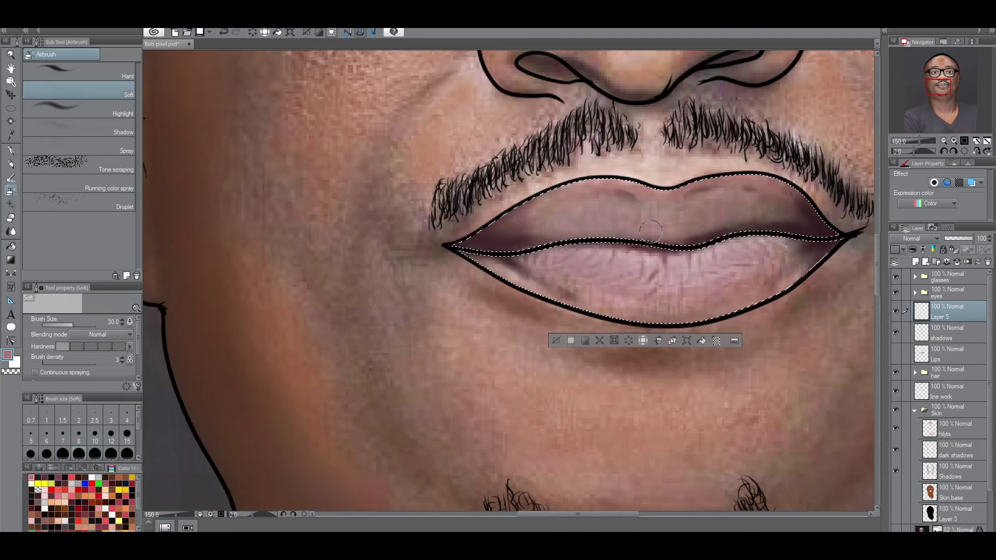
scroll(688, 225, "down", 3)
key("ctrl+d")
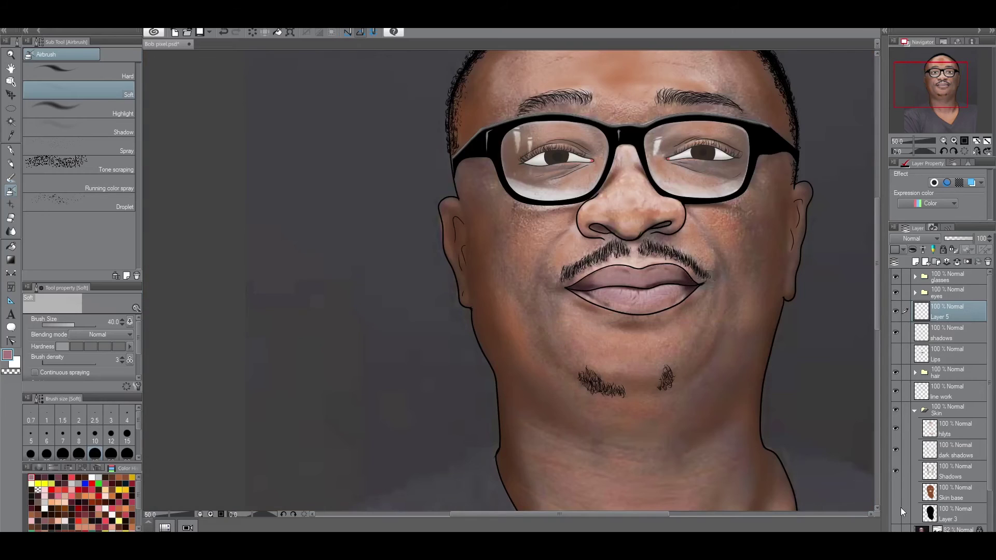
key("bracketright")
left_click(896, 530)
Select the lips from the Lips layer, sample a dark lip colour, and deepen the shading around both lips on the shadows layer.
key("ctrl+plus")
left_click(921, 354, "ctrl")
left_click(949, 333)
left_click(746, 276, "alt")
key("bracketright")
key("bracketright")
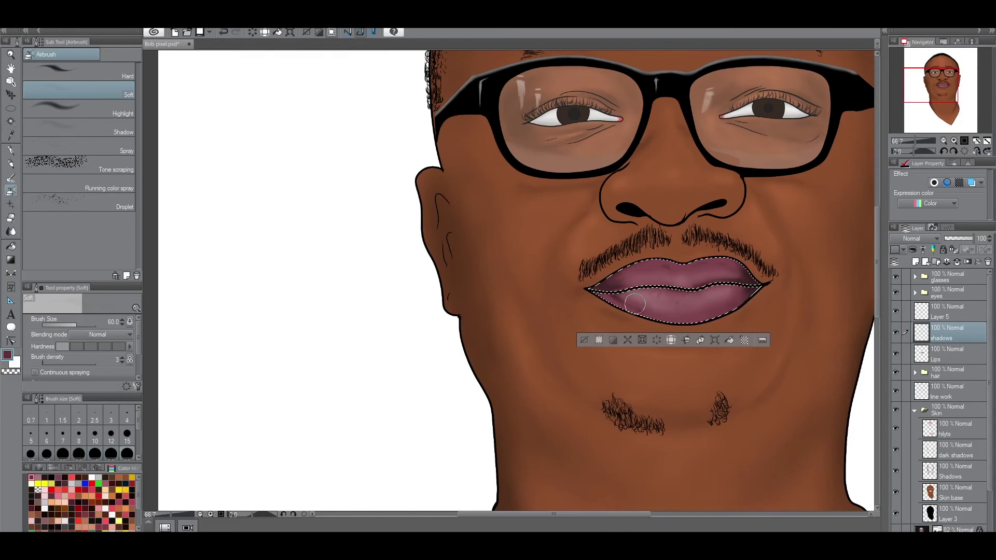
key("bracketleft")
key("bracketleft")
key("bracketleft")
key("bracketleft")
key("bracketright")
scroll(666, 264, "down", 3)
Lower the opacity of Layer 5 to 58% and airbrush fine dark creases along the lower lip.
left_click(947, 311)
left_click(965, 240)
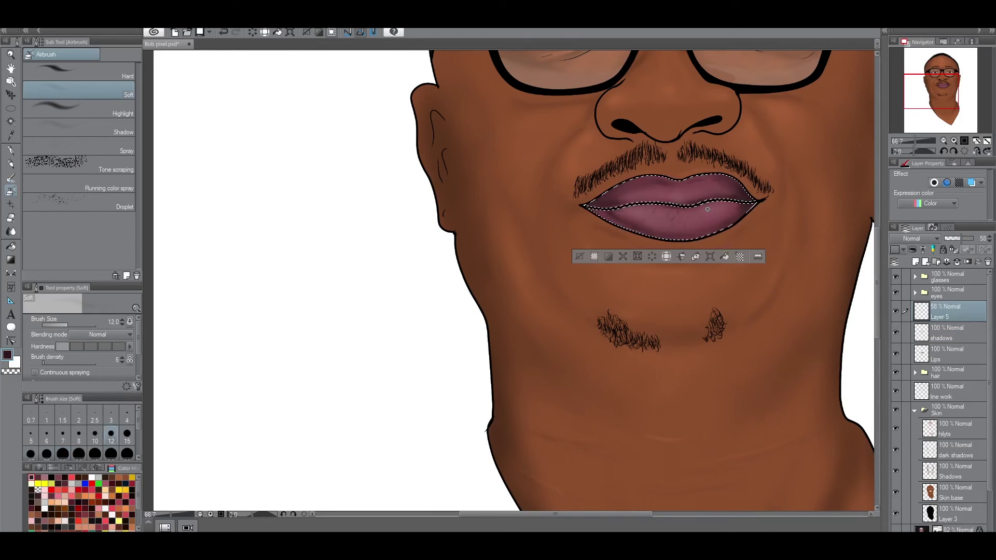
key("bracketright")
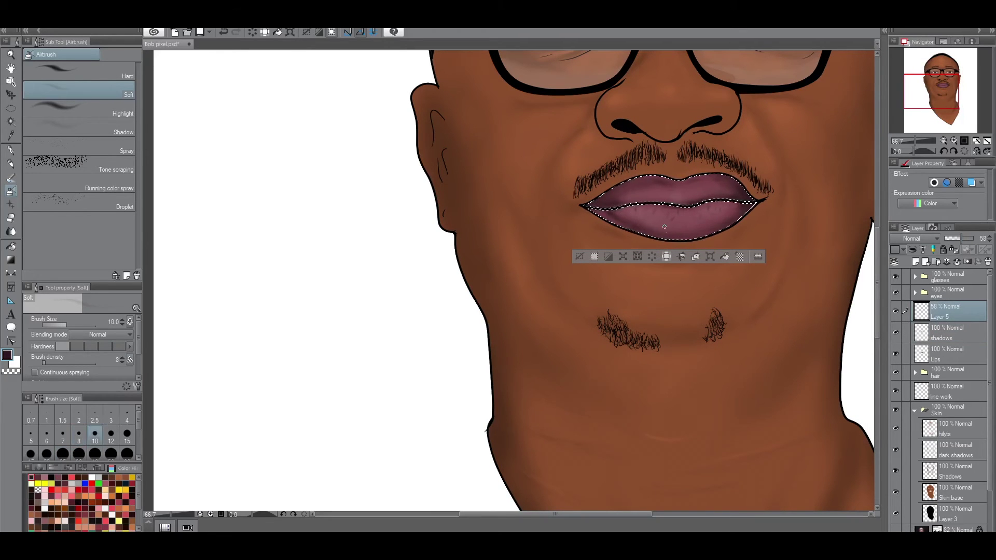
left_click(637, 213, "alt")
key("bracketleft")
key("bracketleft")
key("bracketleft")
key("bracketleft")
key("bracketleft")
left_click_drag(636, 213, 692, 219)
Choose a light pink and airbrush small highlights on the lips at size 6, undoing a stray stroke and painting again.
left_click(8, 354)
left_click(534, 197)
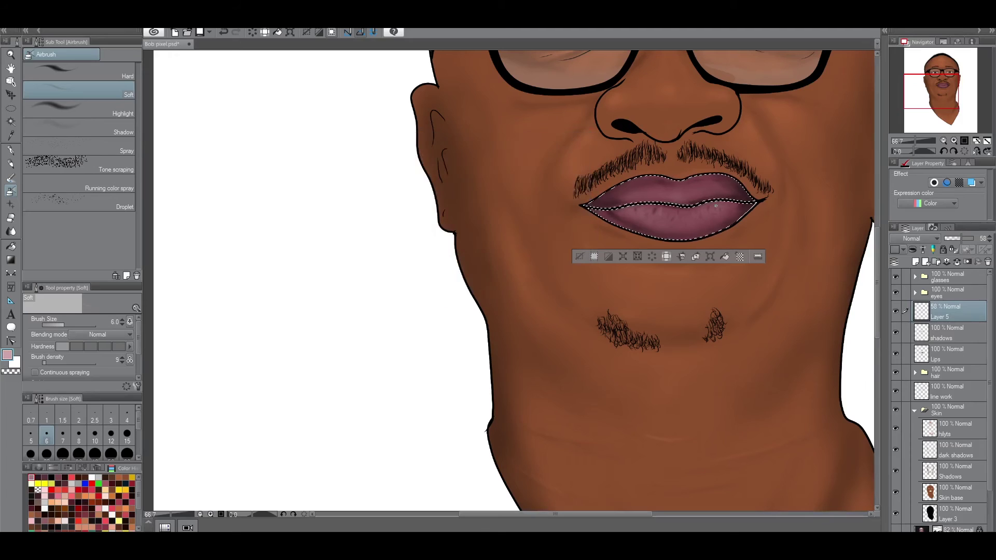
key("ctrl+z")
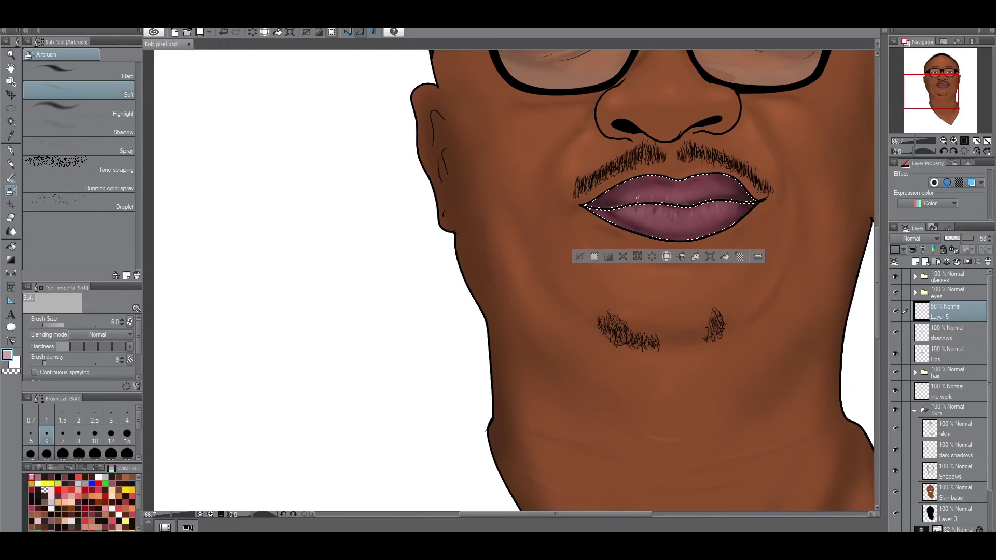
mouse_move(687, 197)
left_mouse_down()
mouse_move(591, 207)
mouse_move(633, 210)
left_mouse_up()
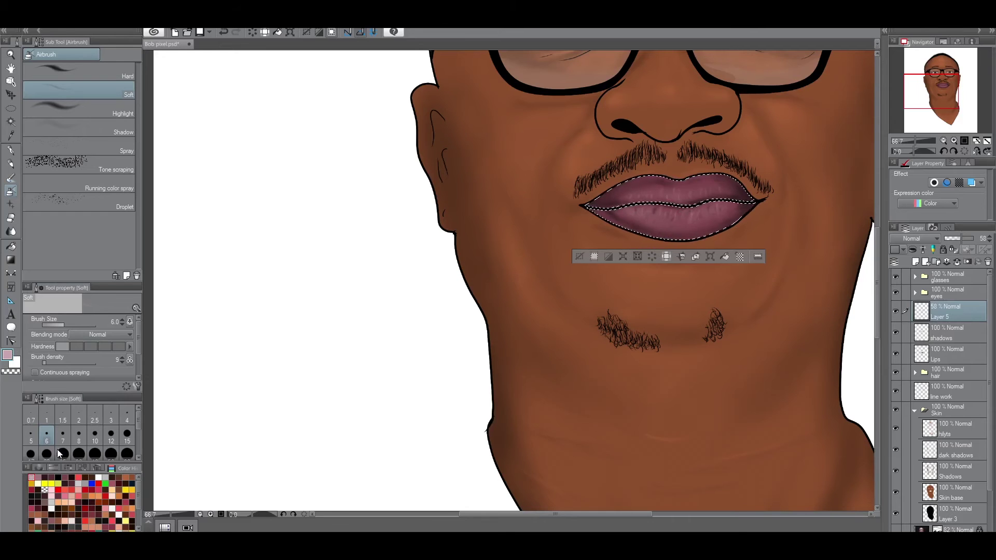
Deselect the lips and move the line work layer above the glasses folder.
key("ctrl+d")
scroll(642, 267, "down", 3)
scroll(641, 267, "up", 3)
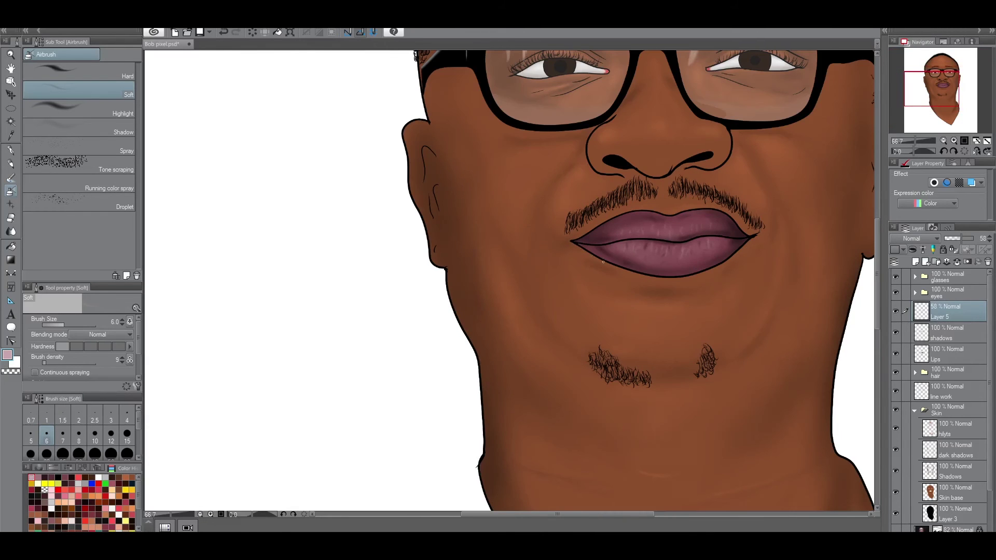
key("u")
left_click(949, 391)
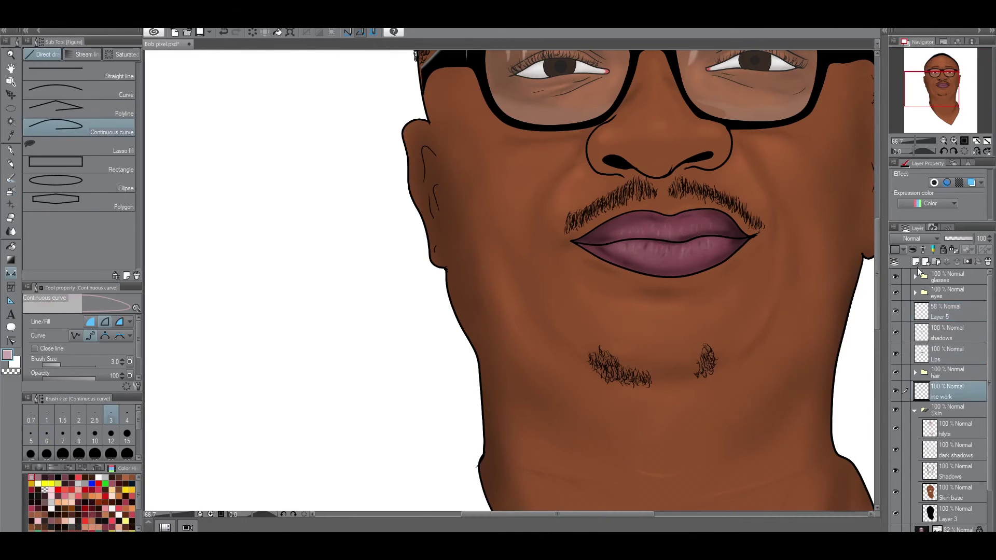
scroll(641, 260, "up", 3)
scroll(516, 349, "down", 3)
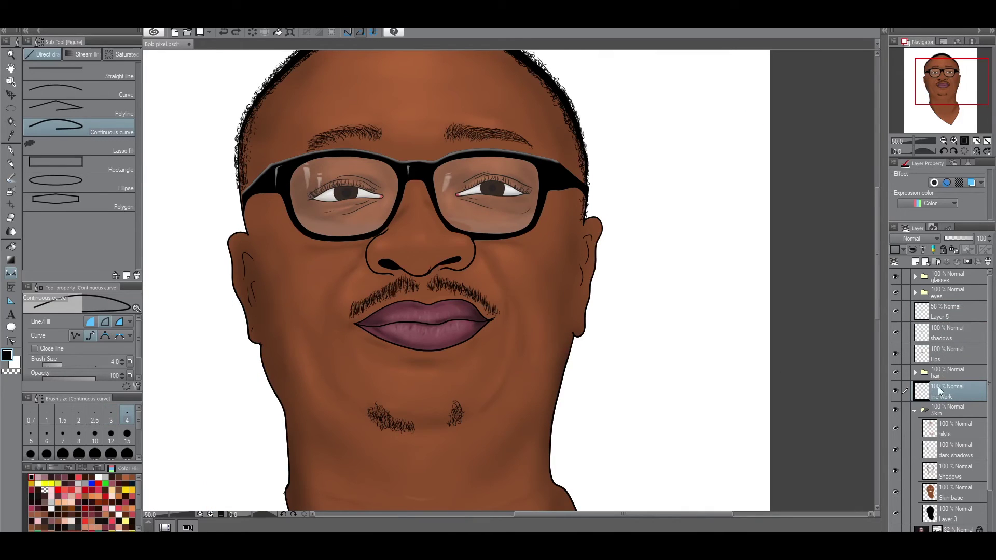
left_click(947, 280)
left_click_drag(947, 280, 947, 276)
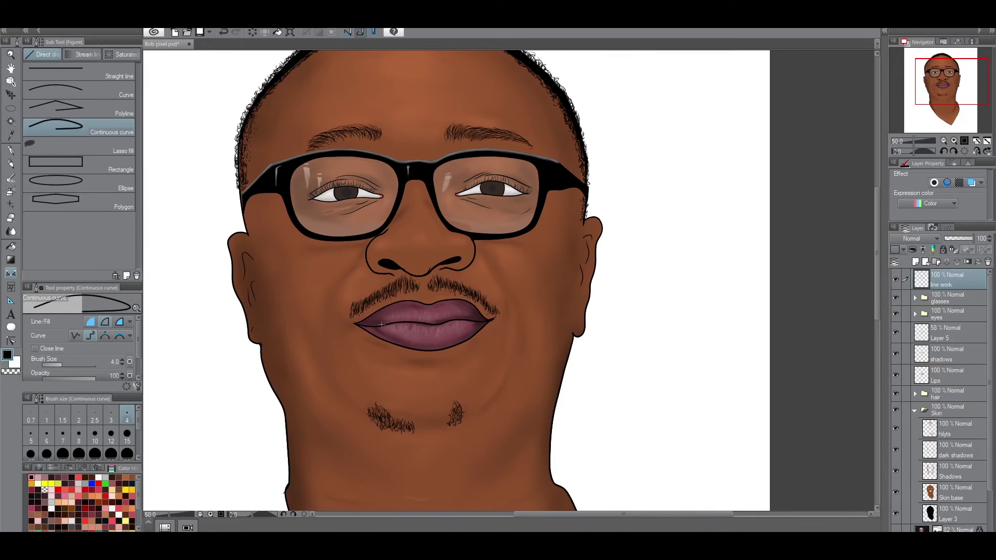
Hide the skin and Lips colour and redraw the lower lip's left corner outline with a continuous curve at size 6.
scroll(384, 326, "up", 3)
left_click(895, 410)
left_click(896, 374)
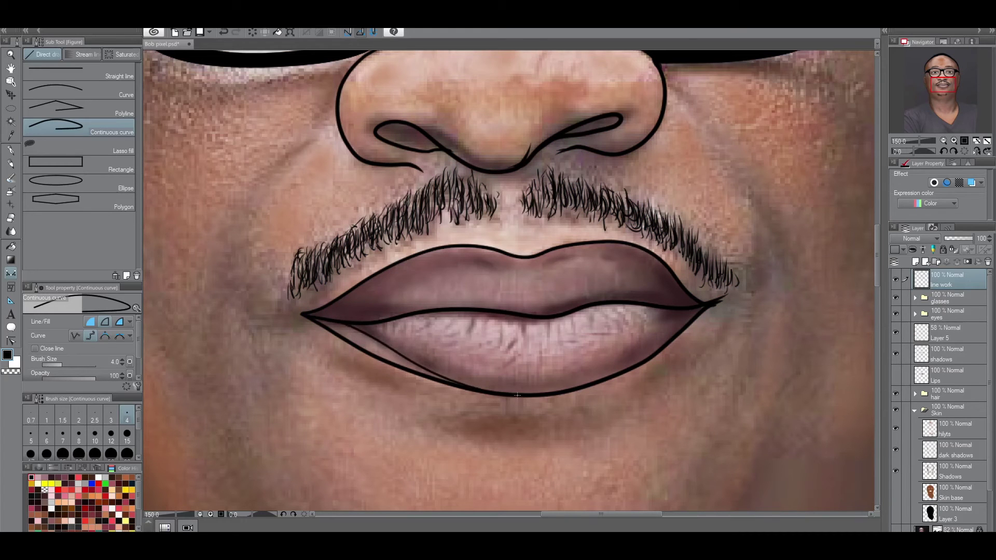
scroll(516, 396, "down", 3)
scroll(474, 392, "up", 4)
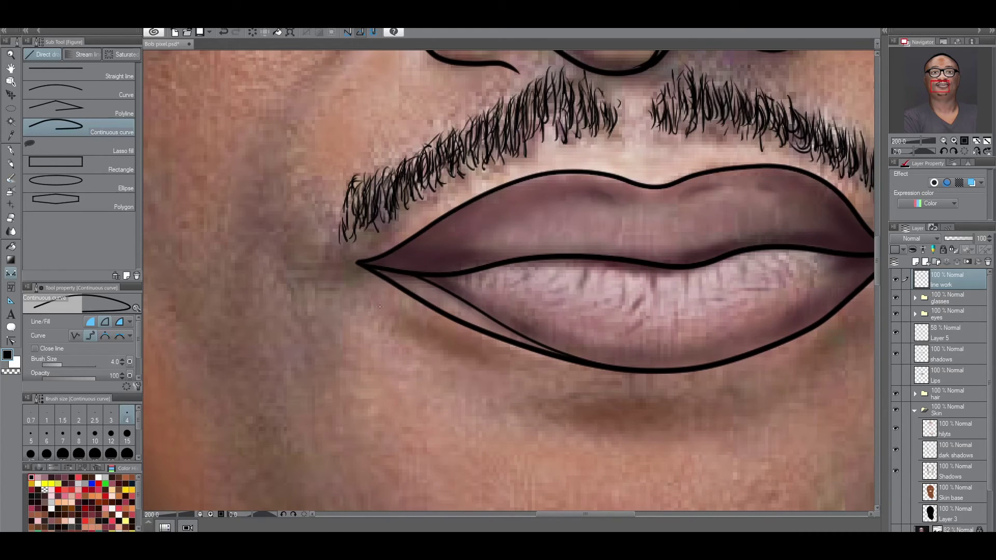
key("ctrl+z")
key("ctrl+y")
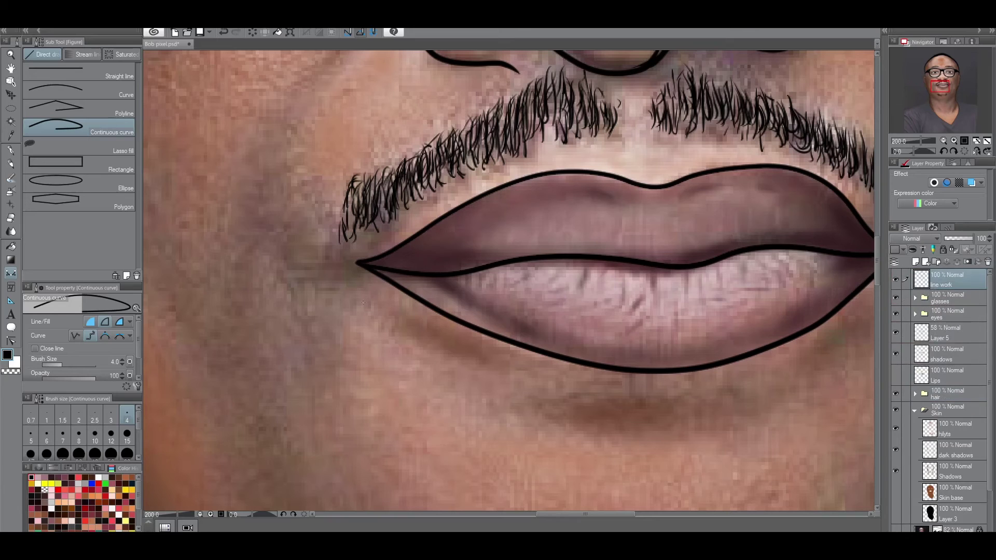
left_click(122, 360)
left_click(123, 360)
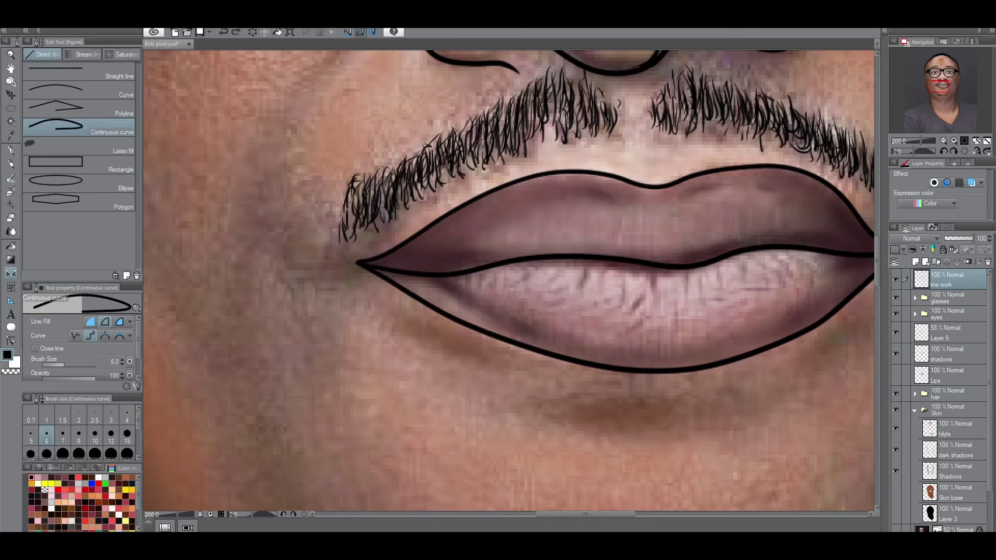
left_click(414, 276)
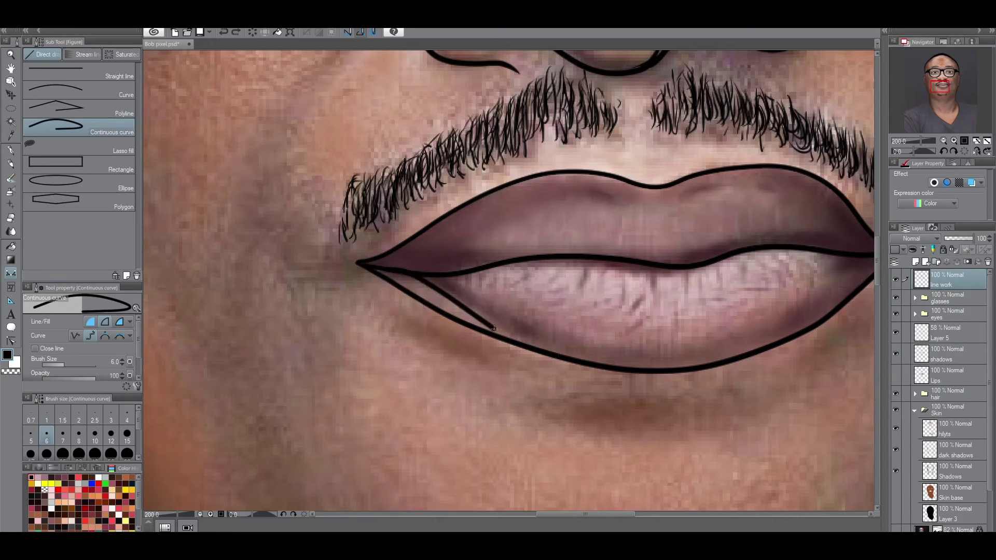
Erase the old outer line at the lower lip's left corner with the hard eraser.
key("e")
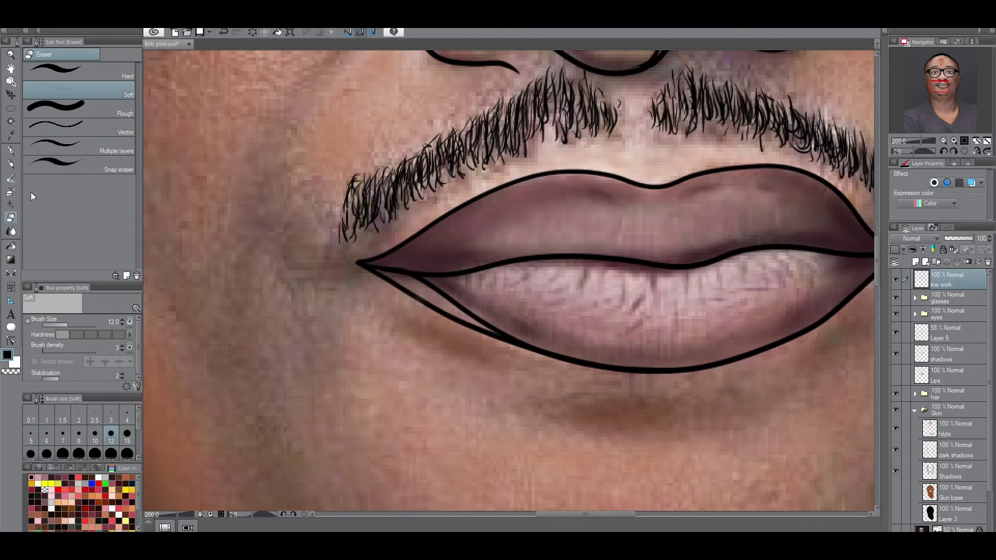
left_click(78, 72)
mouse_move(415, 317)
left_mouse_down()
mouse_move(400, 290)
mouse_move(470, 326)
left_mouse_up()
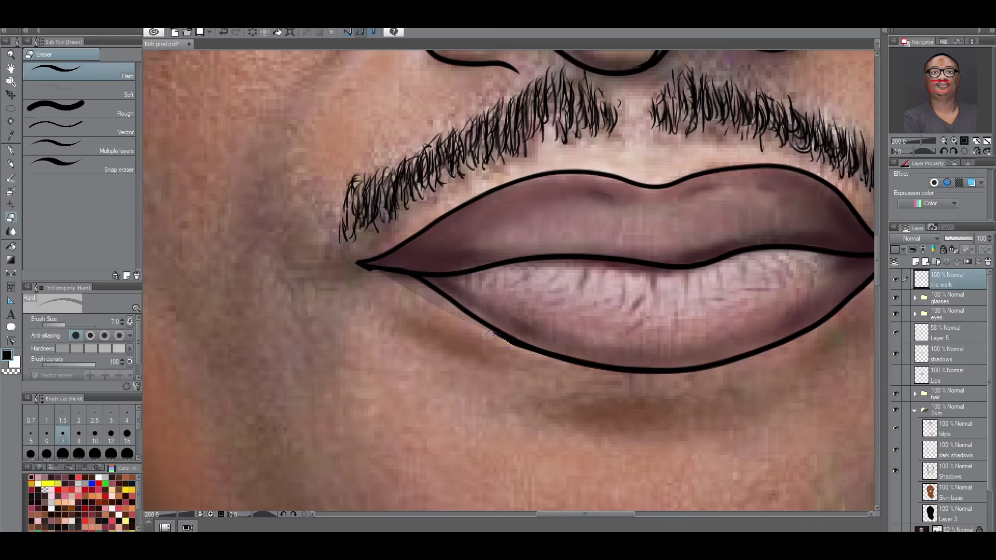
Try erasing the leftover lip colour outside the new corner line with the hard eraser, and revert the lip outline and layer order edits.
left_click(473, 349, "ctrl+shift")
key("bracketright")
key("bracketright")
key("bracketright")
key("bracketright")
key("bracketright")
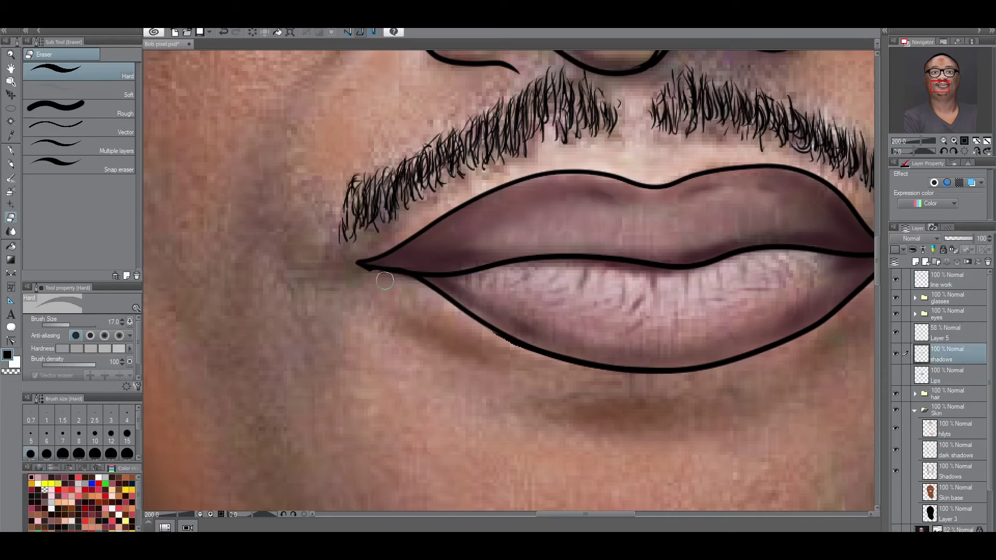
left_click(487, 351, "ctrl+shift")
left_click(497, 332, "ctrl+shift")
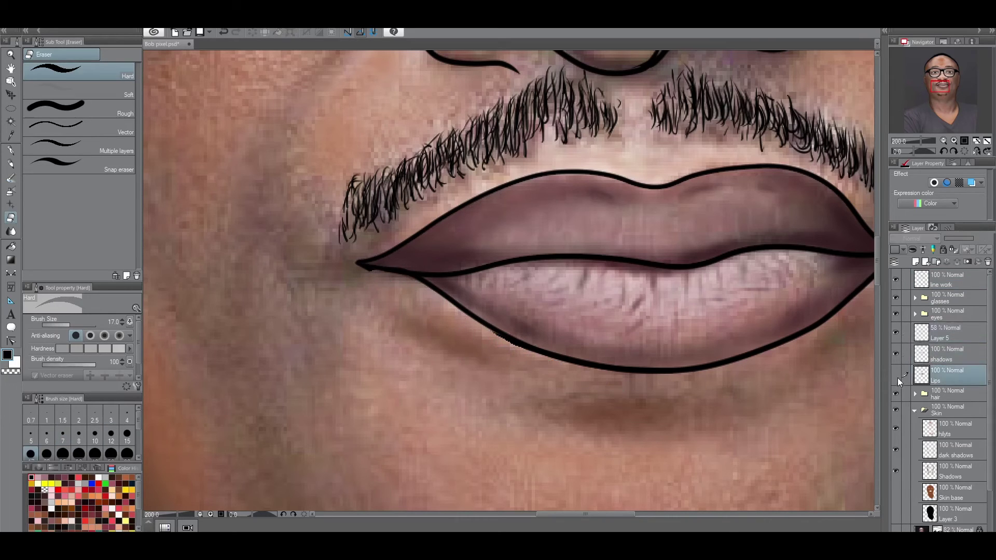
mouse_move(437, 305)
left_mouse_down()
mouse_move(415, 289)
mouse_move(434, 329)
left_mouse_up()
key("bracketleft")
key("bracketleft")
key("ctrl+minus")
scroll(417, 312, "up", 1)
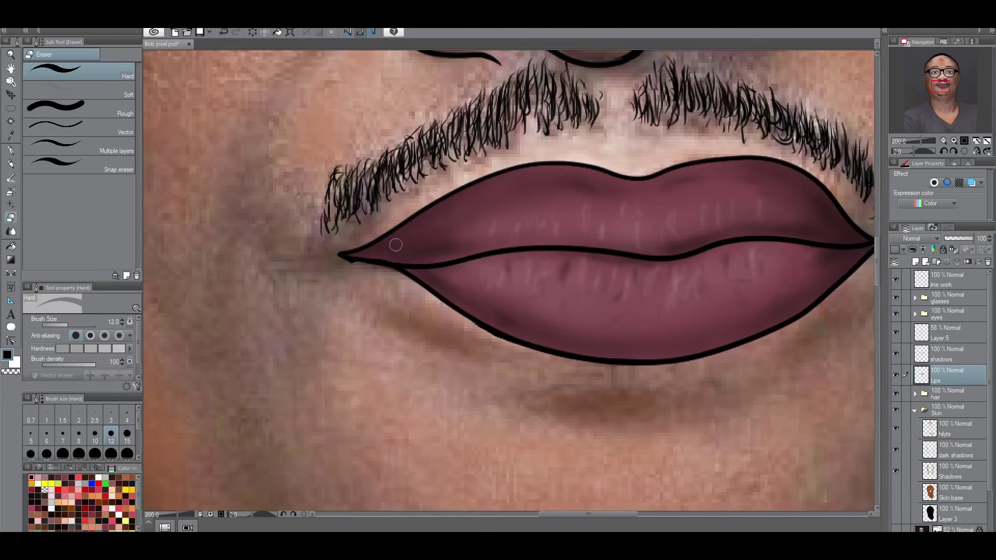
left_click_drag(929, 396, 913, 400)
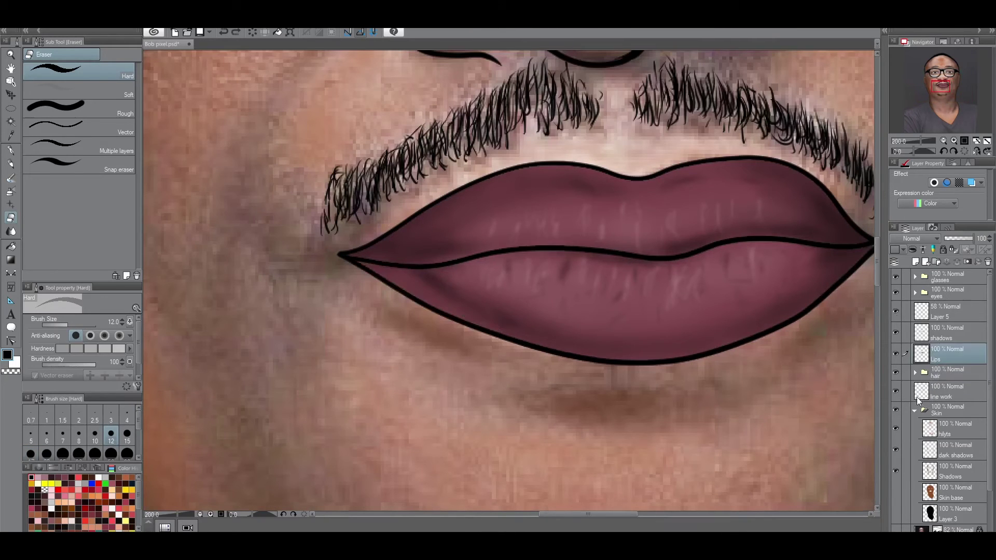
Add a new layer above the line work and hide Layer 5, shadows, Lips and the line work.
key("ctrl+shift+n")
left_click(895, 310)
left_click(895, 332)
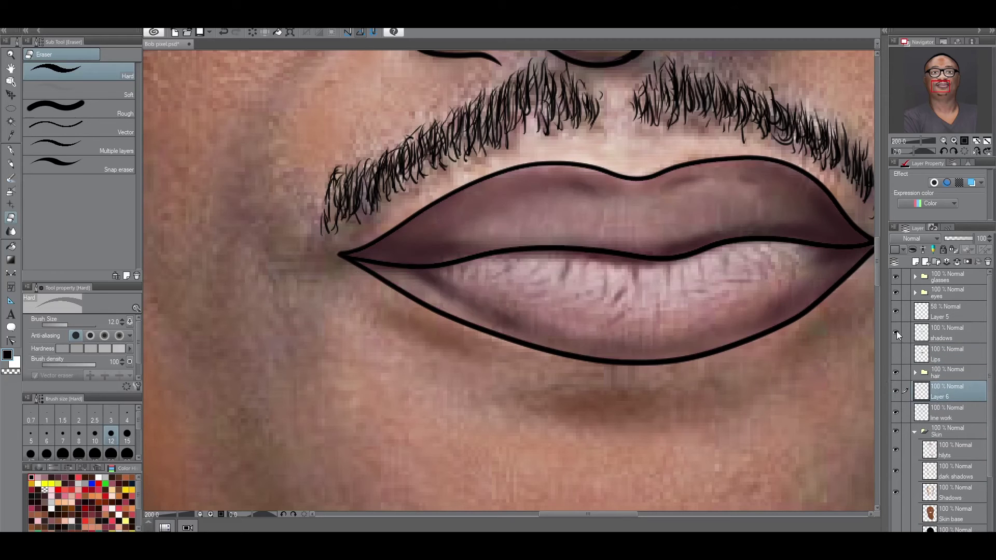
left_click(896, 354)
left_click(895, 411)
scroll(710, 362, "down", 4)
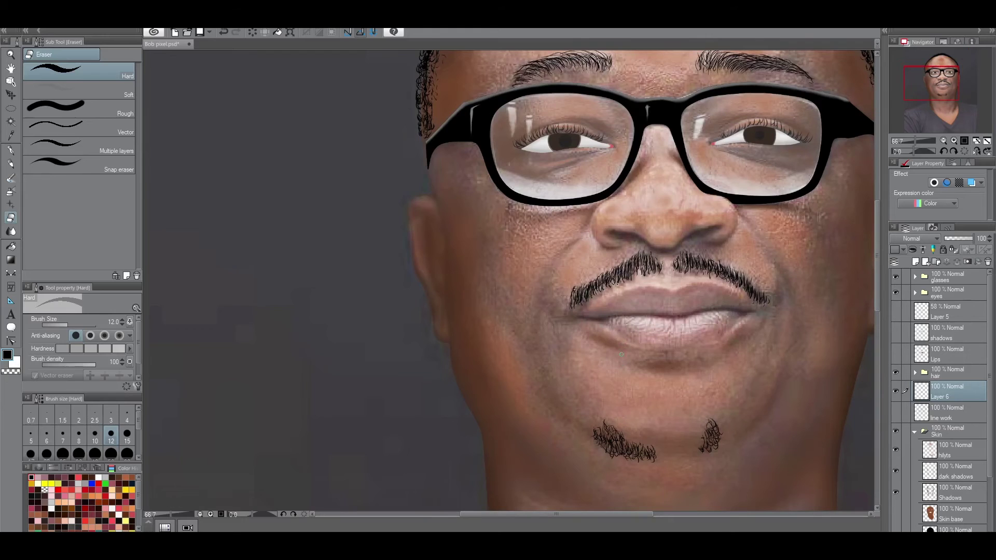
Undo a trial curve on the upper lip and outline the lips on Layer 6 with the turnip pen at size 5.
left_click(10, 273)
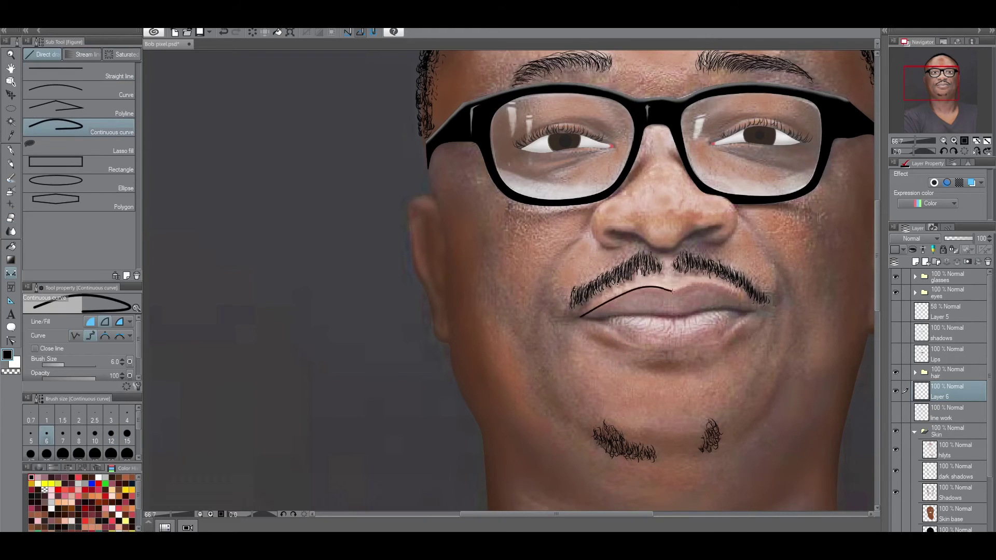
key("p")
scroll(610, 290, "up", 2)
key("ctrl+z")
mouse_move(574, 322)
left_mouse_down()
mouse_move(703, 286)
mouse_move(840, 301)
left_mouse_up()
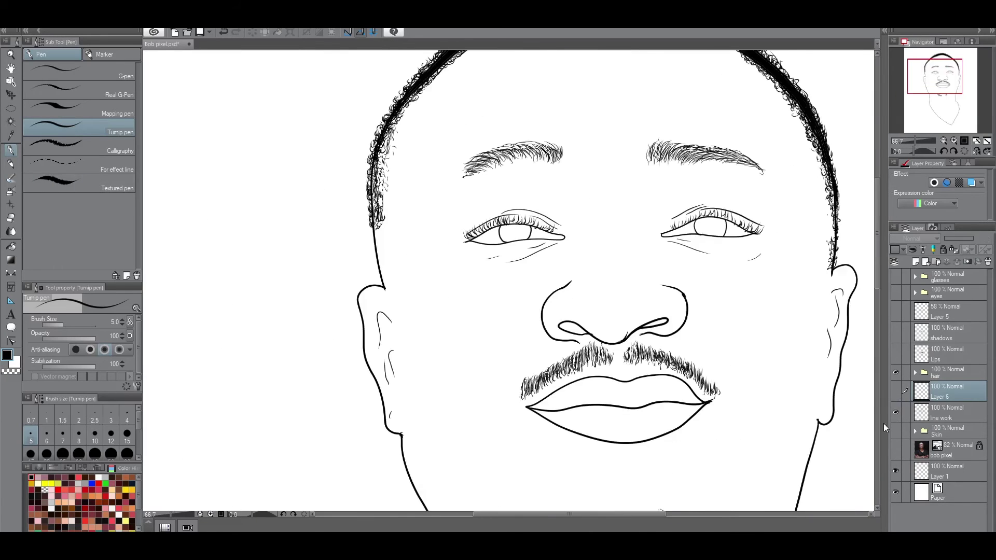
Fill the lips inside the new outline with the lip colour and move Layer 6 and the line work above the glasses folder.
mouse_move(531, 405)
left_mouse_down()
mouse_move(699, 415)
mouse_move(614, 381)
mouse_move(688, 386)
mouse_move(714, 400)
left_mouse_up()
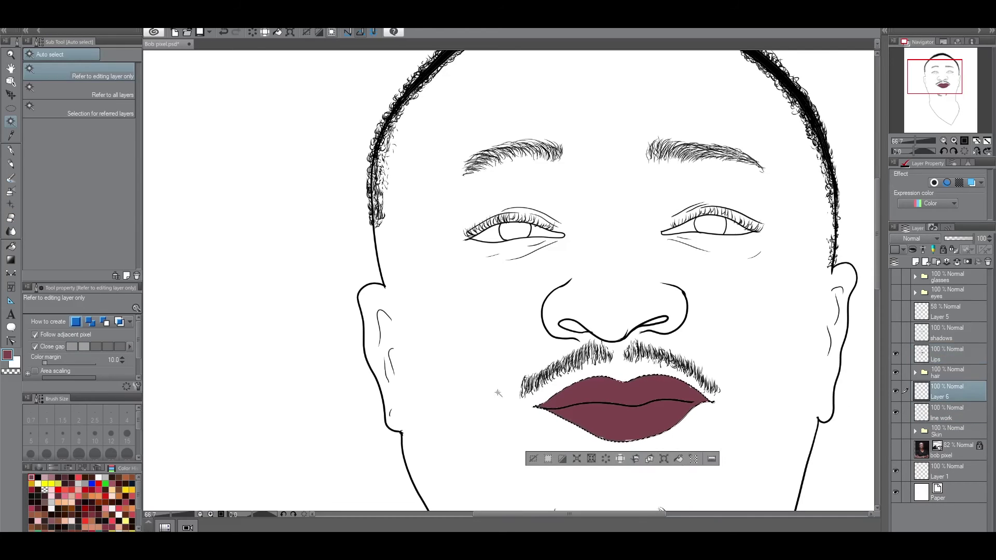
key("p")
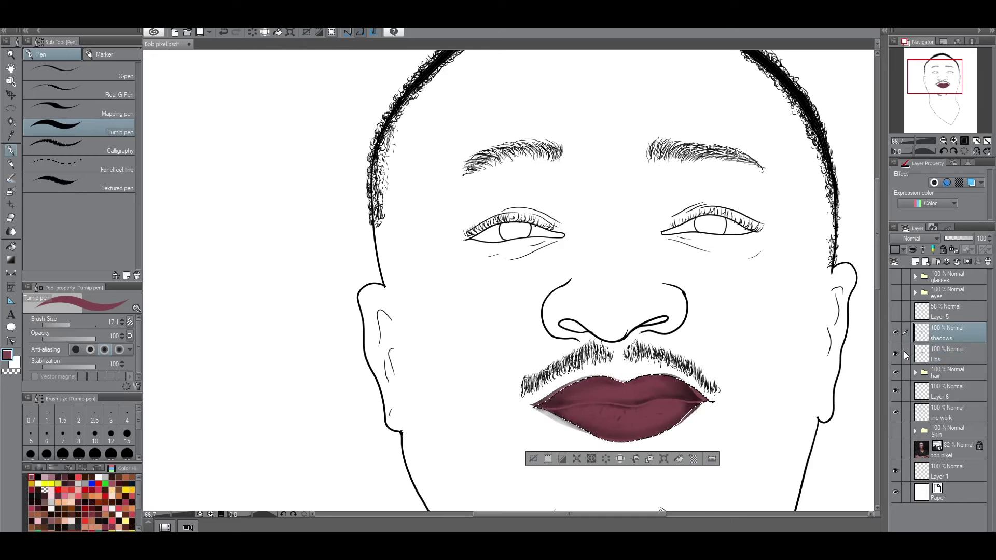
key("e")
left_click(532, 459)
left_click(936, 397)
mouse_move(935, 396)
left_mouse_down()
mouse_move(928, 277)
mouse_move(923, 307)
left_mouse_up()
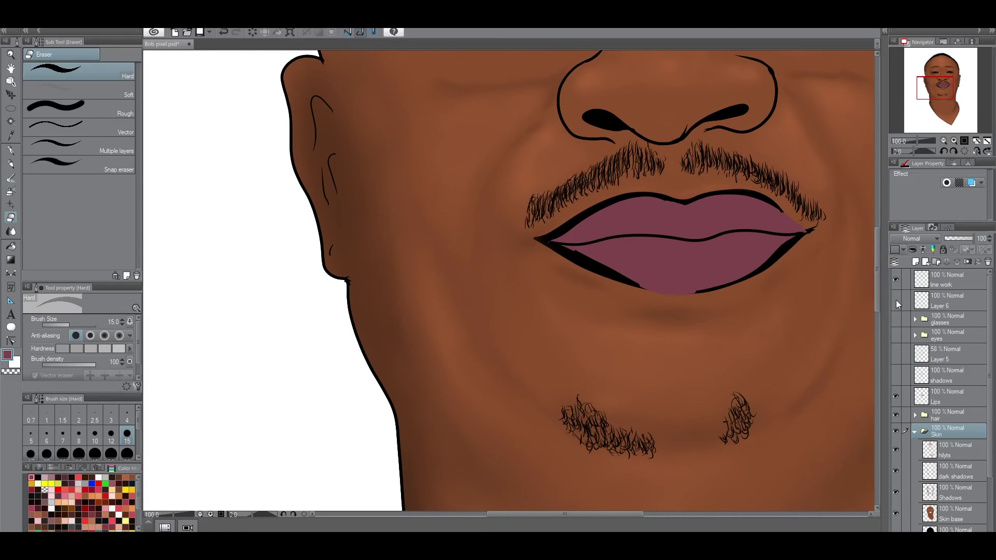
Paint the brown skin colour around the lips on the Skin base layer with the turnip pen, and show the glasses and eyes folders.
left_click(975, 446)
key("p")
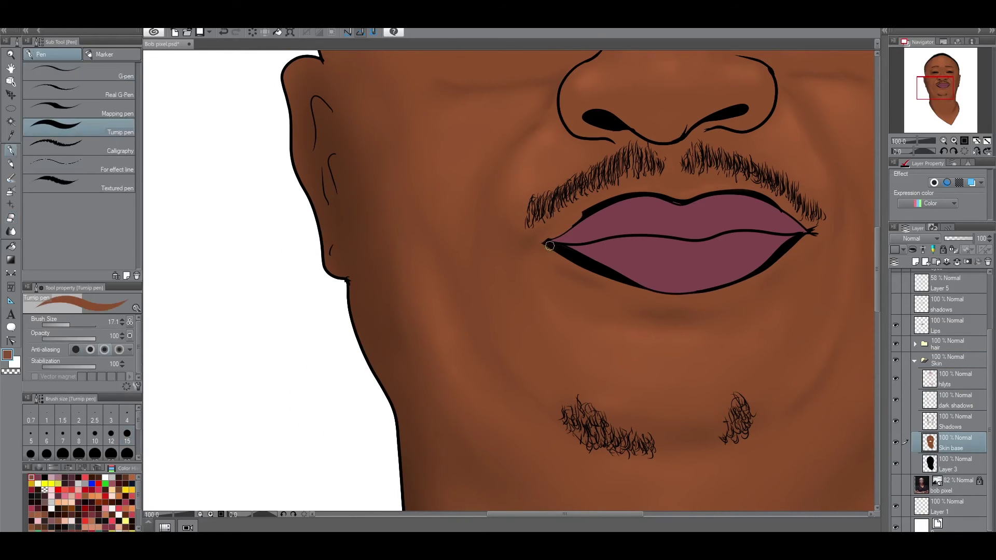
scroll(582, 263, "down", 4)
scroll(902, 331, "up", 2)
left_click_drag(895, 334, 895, 319)
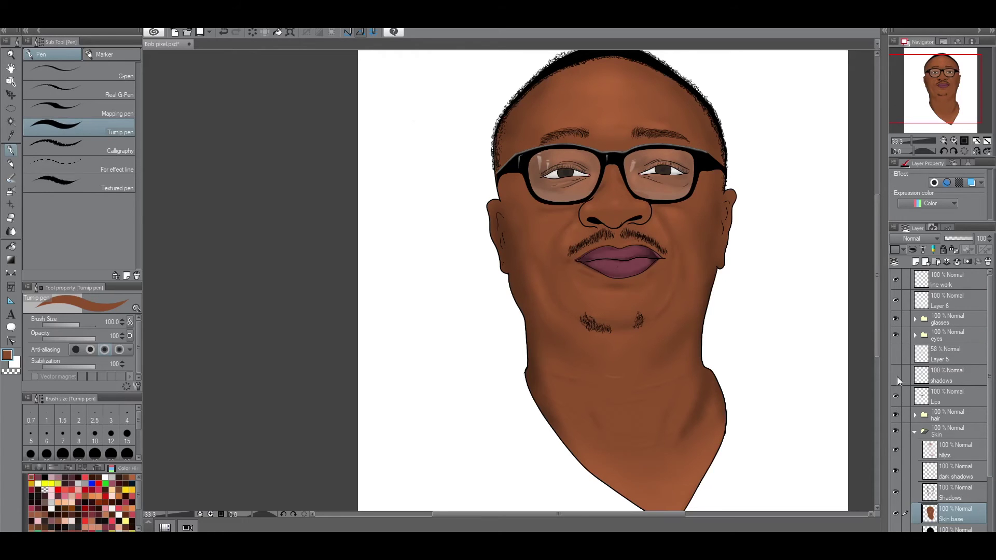
Add a new layer above the shadows layer and select the lips' interior using the outline on Layer 6.
scroll(852, 333, "up", 3)
left_click(895, 353)
left_click(895, 354)
left_click(937, 378)
left_click(915, 262)
left_click(948, 305)
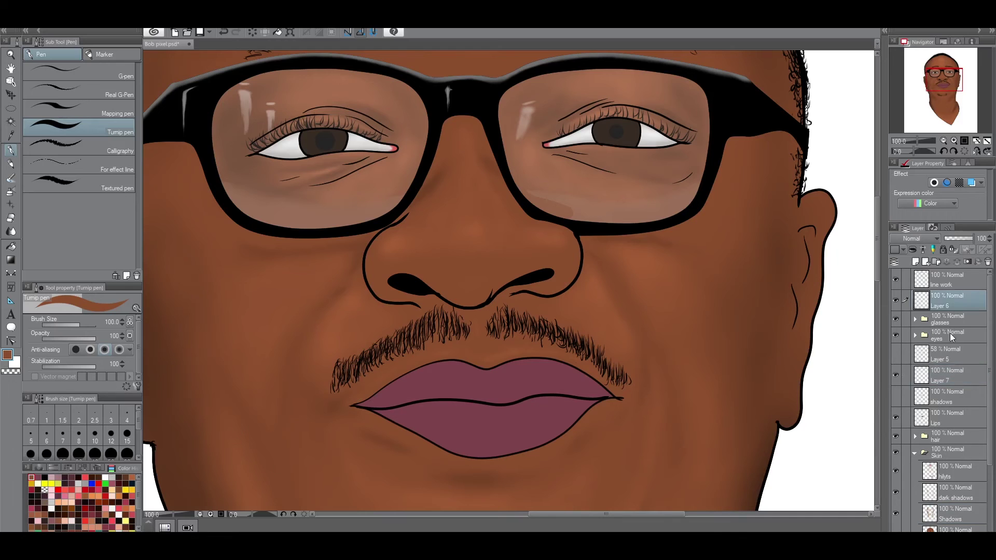
left_click(11, 123)
left_click(493, 426)
left_click(938, 380)
Airbrush soft dark shading at the lip corners and edges on Layer 7 at size 40, and deselect the lips.
left_click(11, 191)
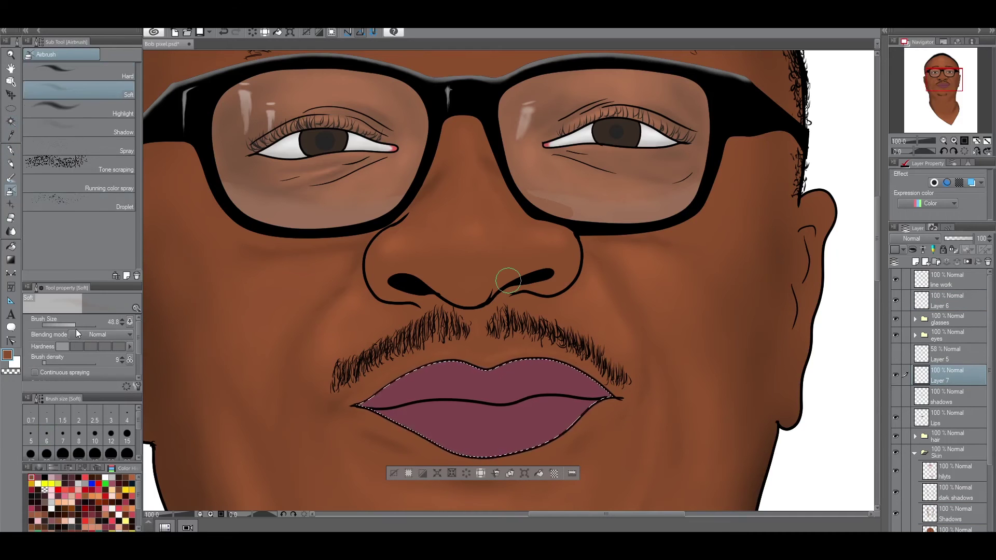
scroll(905, 474, "down", 2)
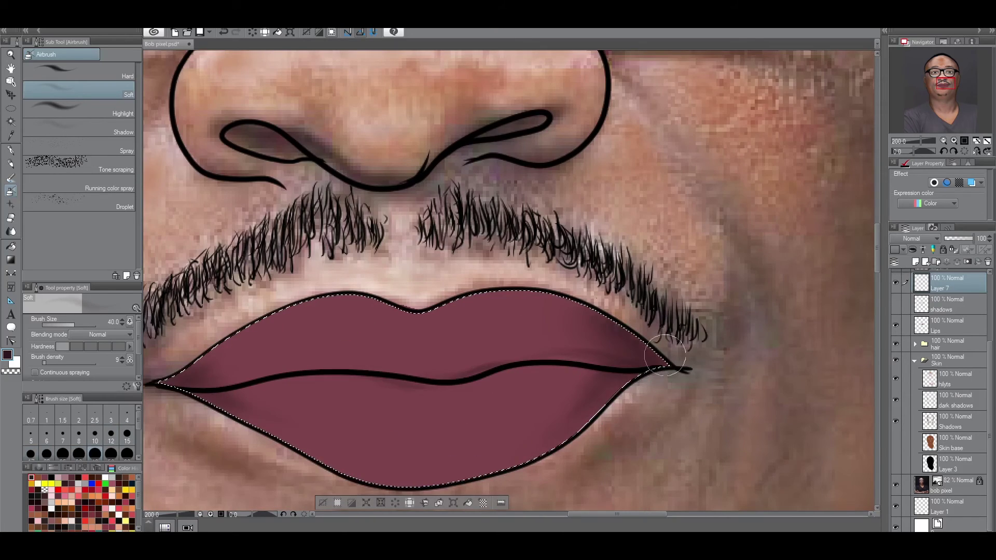
scroll(665, 356, "down", 3)
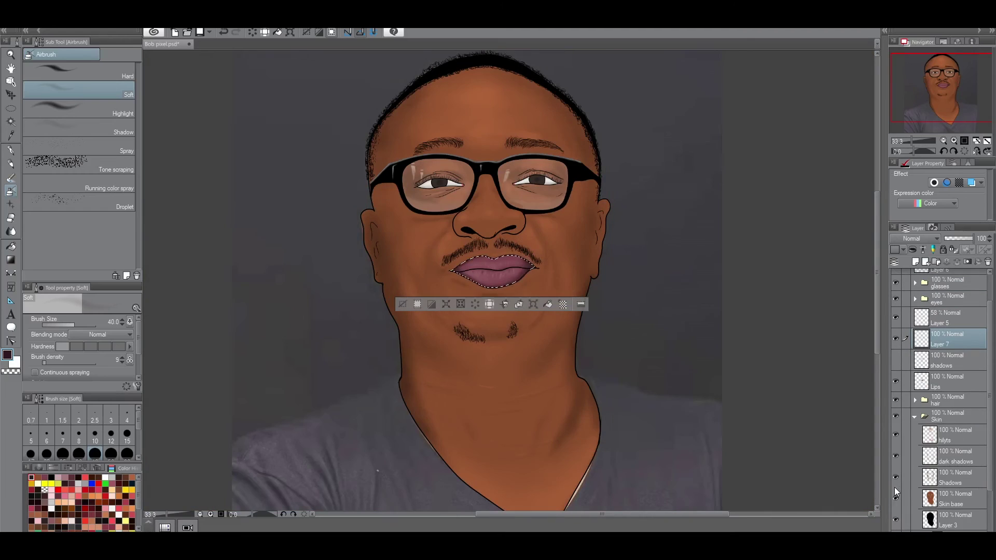
key("ctrl+d")
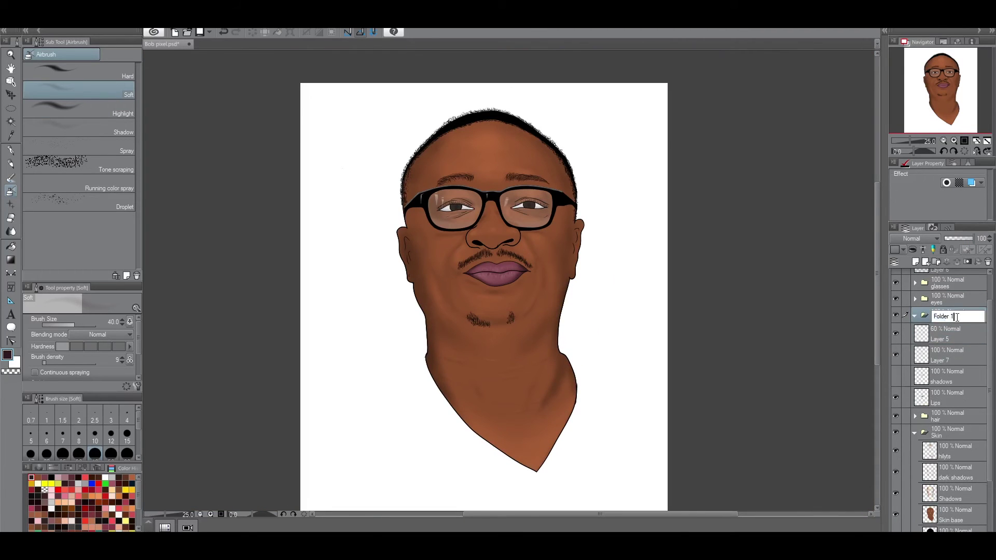
Name the lip layers' folder Lips and merge Layer 6 with the line work layer.
key("Return")
left_click(914, 315)
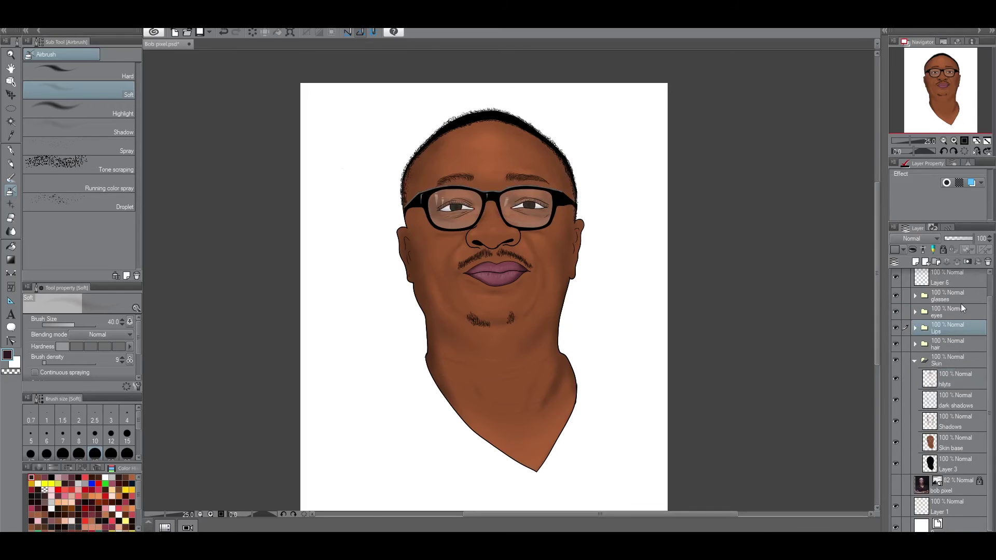
scroll(954, 311, "up", 2)
left_click(953, 282)
right_click(953, 296)
left_click(902, 105)
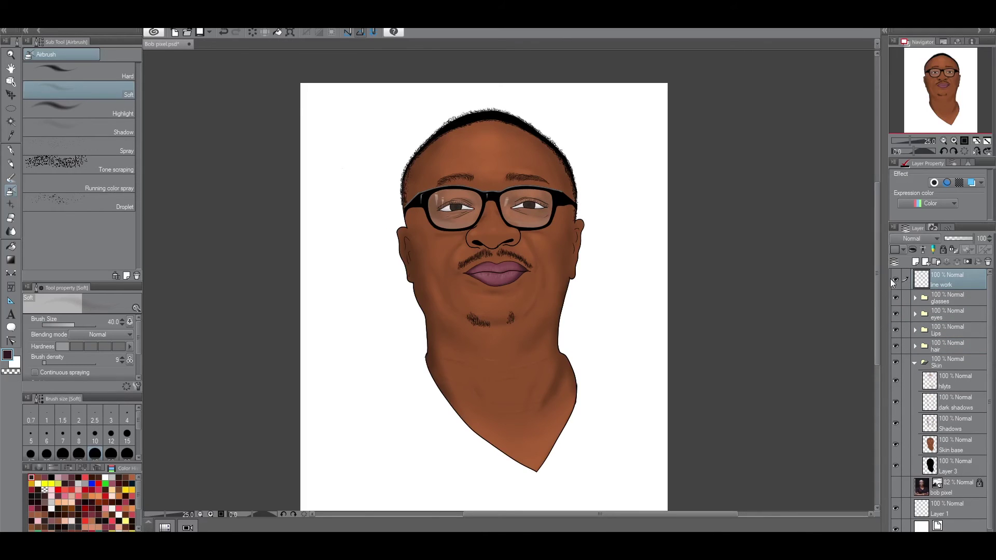
Draw curly black strands around the outer hairline on the hair strands layer with the turnip pen at size 5.
left_click(895, 484, "alt")
left_click(894, 482, "alt")
left_click(914, 362)
left_click(914, 346)
left_click(941, 368)
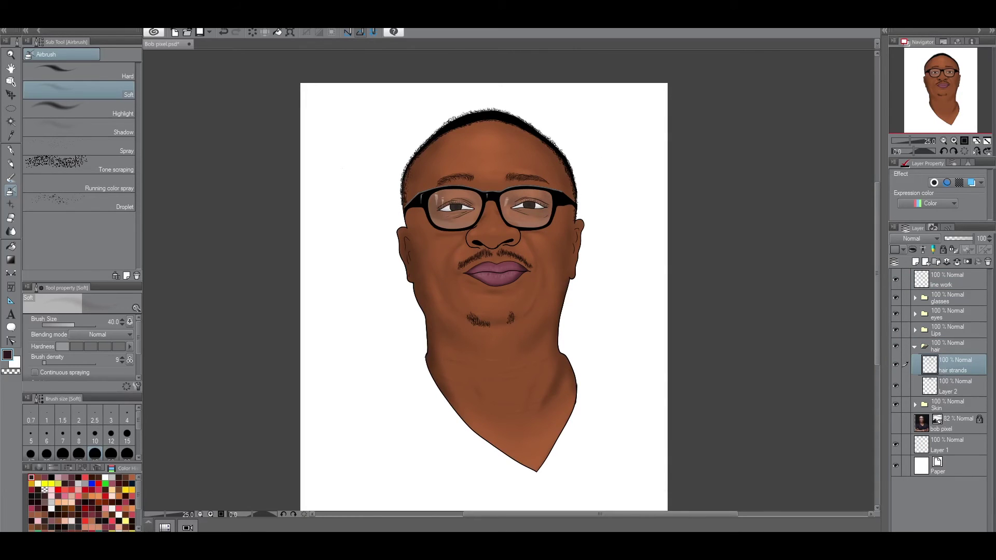
left_click(52, 477)
left_click(10, 150)
left_click_drag(55, 325, 65, 325)
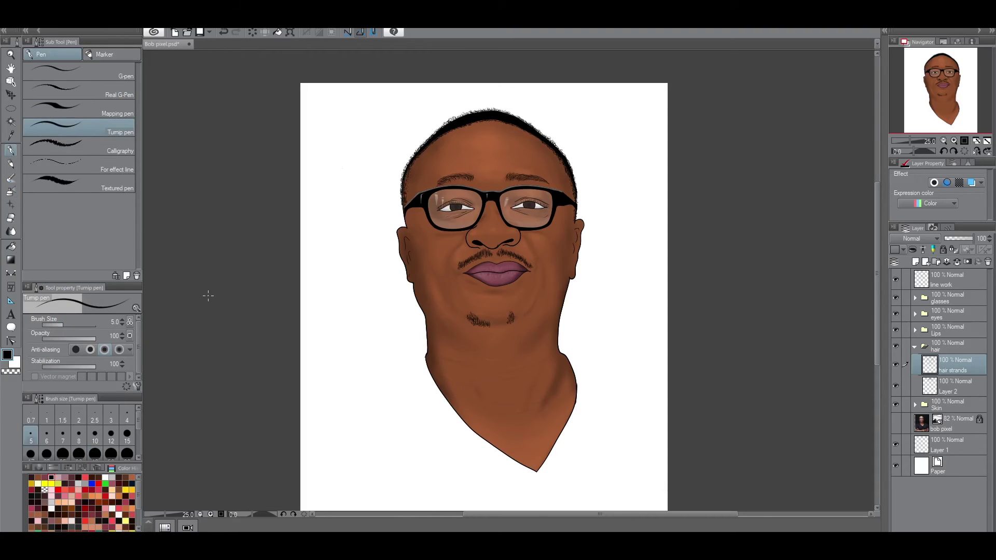
scroll(207, 296, "up", 3)
left_click_drag(877, 228, 874, 176)
left_click(31, 478)
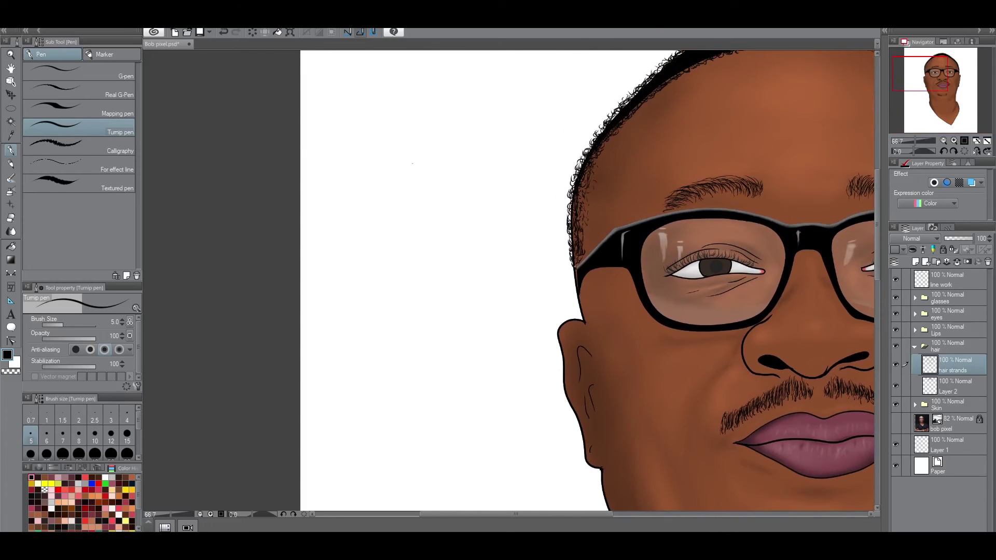
left_click_drag(577, 267, 570, 282)
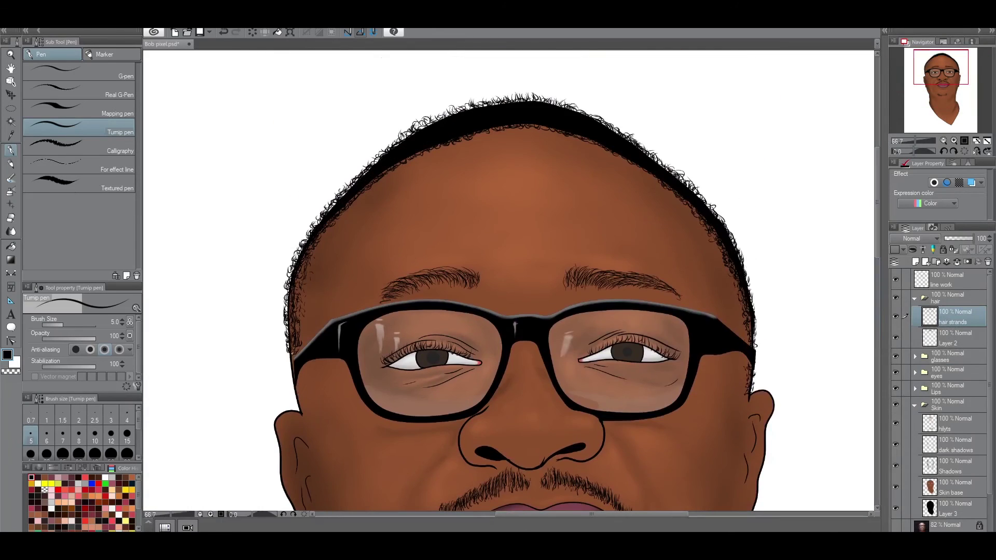
Finish the strands at the left sideburn and add a new layer directly beneath the hair strands layer.
left_click_drag(288, 352, 303, 413)
left_click(10, 191)
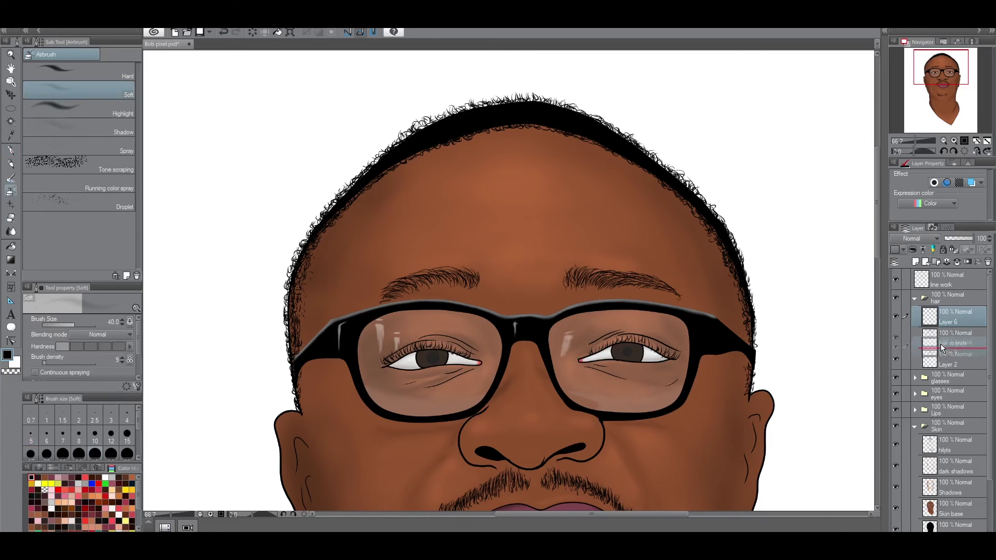
left_click(916, 262)
Airbrush soft black shading along the left hairline on Layer 6 at size 30.
key("ctrl+plus")
left_click(47, 454)
left_click_drag(254, 306, 255, 498)
key("bracketright")
mouse_move(244, 378)
left_mouse_down()
mouse_move(258, 286)
mouse_move(311, 228)
mouse_move(254, 498)
left_mouse_up()
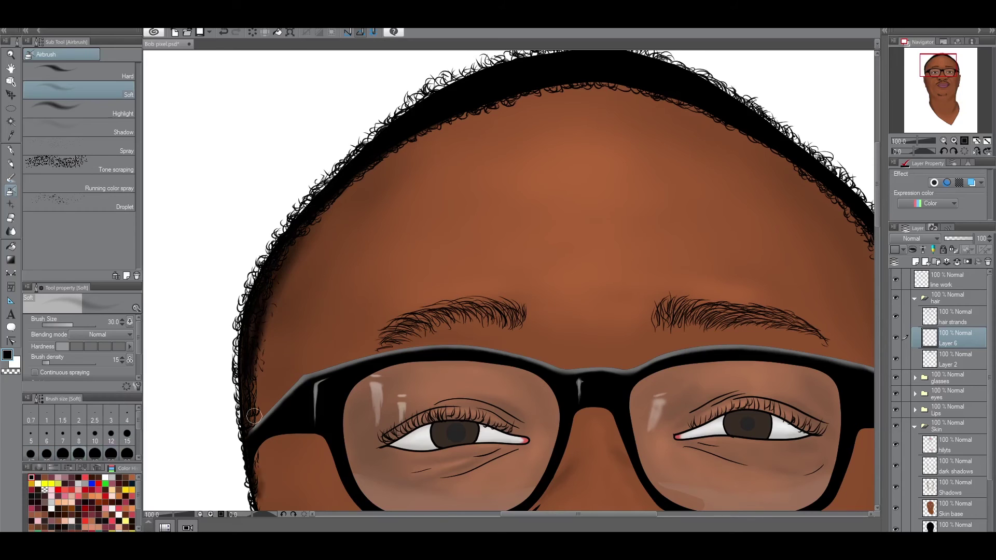
Airbrush soft black over the hairline at the crown on Layer 6 with brush sizes up to 70.
key("ctrl+minus")
key("ctrl+minus")
key("ctrl+minus")
key("bracketleft")
key("bracketleft")
key("bracketleft")
key("bracketright")
key("bracketright")
key("bracketright")
key("bracketright")
key("bracketright")
key("bracketright")
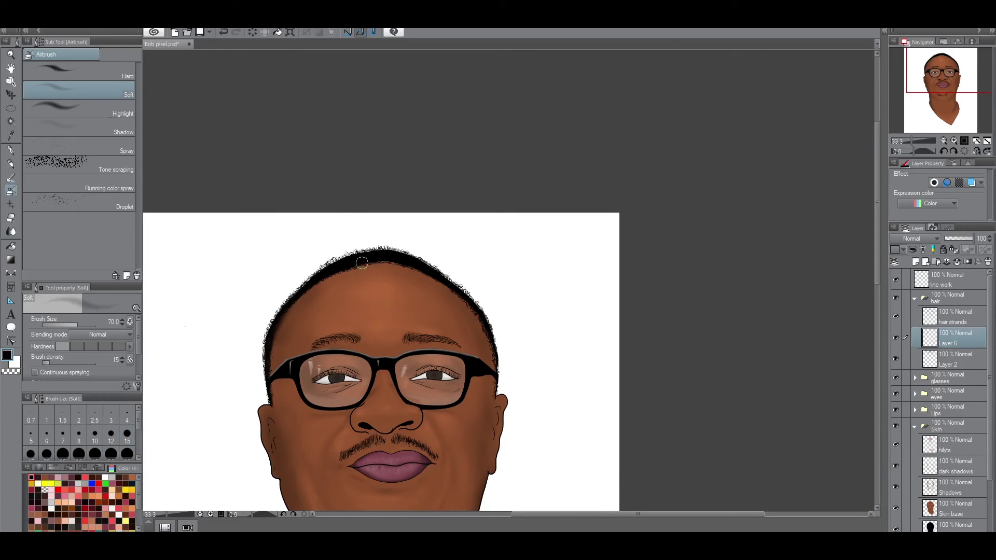
key("bracketleft")
key("bracketleft")
key("bracketleft")
key("ctrl+plus")
key("ctrl+plus")
key("bracketright")
key("bracketright")
key("bracketright")
key("bracketright")
Airbrush soft black shading along the right hairline on Layer 6 at size 30.
key("ctrl+minus")
key("ctrl+minus")
key("ctrl+minus")
key("ctrl+minus")
key("ctrl+minus")
key("ctrl+plus")
key("ctrl+plus")
key("ctrl+plus")
key("ctrl+plus")
key("ctrl+plus")
key("ctrl+plus")
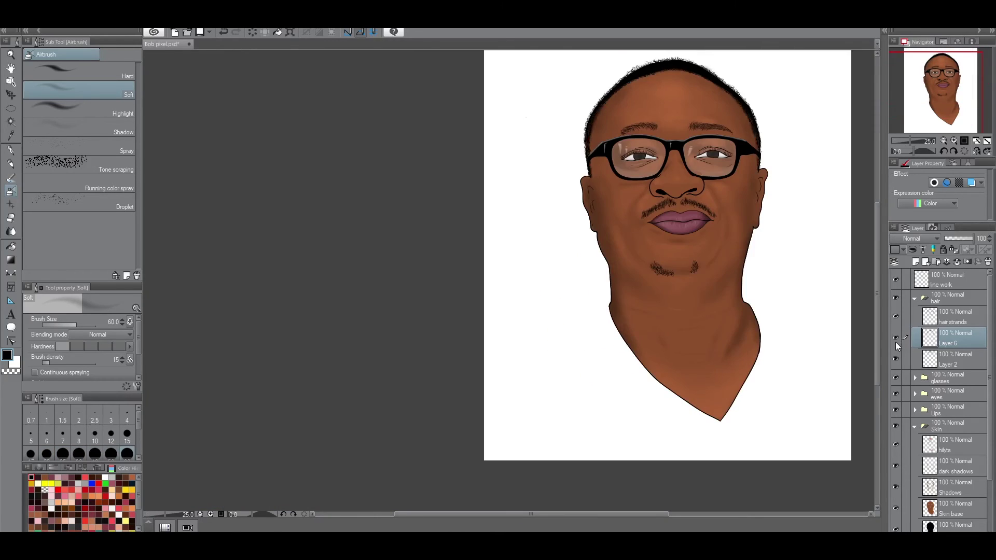
key("bracketleft")
key("bracketleft")
key("bracketleft")
key("bracketleft")
key("bracketleft")
key("bracketleft")
scroll(708, 288, "up", 5)
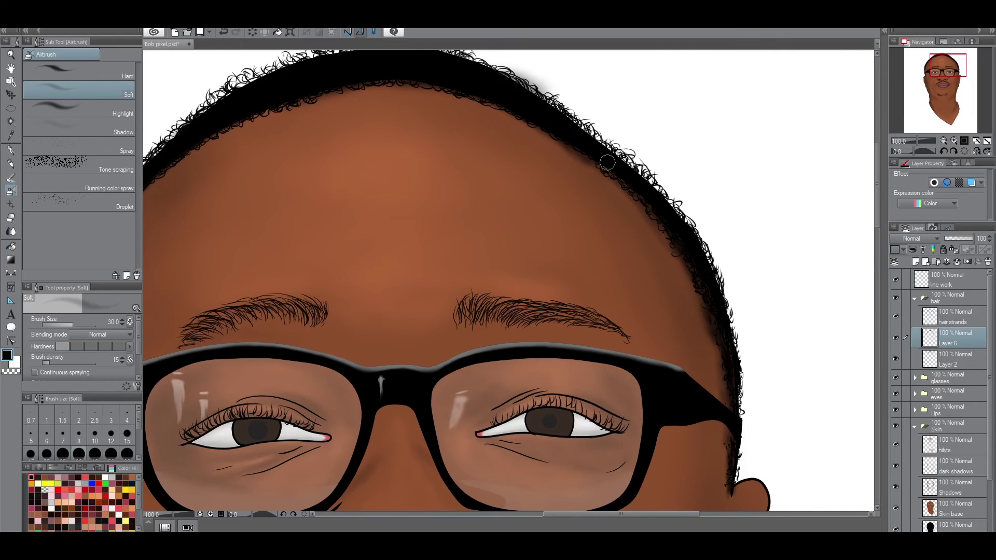
Refine the black shading in the hair beside the left temple with the soft airbrush at size 12.
key("ctrl+plus")
scroll(348, 477, "down", 5)
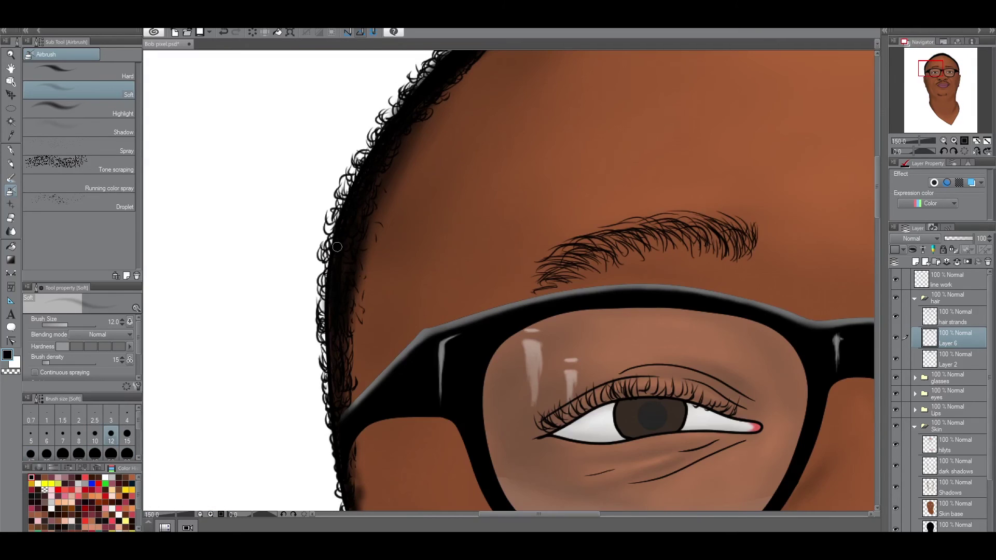
left_click(127, 434)
Airbrush faint dark brown shading along the sides of the face on the dark shadows layer at sizes 120 to 150.
key("ctrl+minus")
key("ctrl+minus")
left_click(956, 466)
left_click(124, 477)
key("bracketright")
key("bracketright")
key("bracketright")
key("bracketright")
key("bracketright")
key("bracketright")
key("bracketright")
key("bracketright")
key("bracketright")
key("bracketright")
key("bracketright")
key("bracketright")
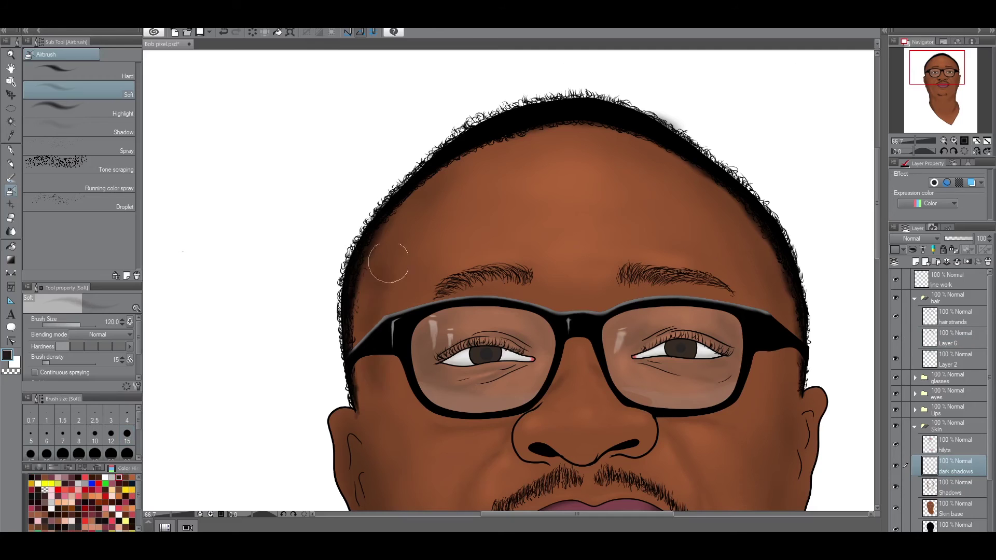
scroll(454, 311, "down", 8)
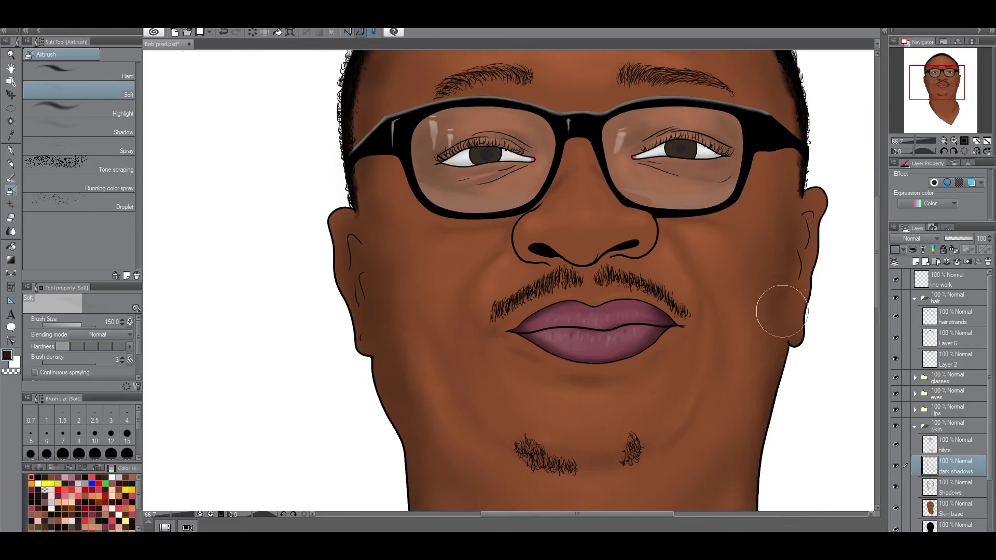
scroll(944, 415, "down", 3)
Reveal the reference photo in place of the skin base and airbrush the shadow under the chin at size 100.
left_click(896, 494)
key("bracketleft")
key("bracketleft")
key("bracketleft")
key("bracketleft")
key("bracketleft")
key("bracketleft")
key("bracketleft")
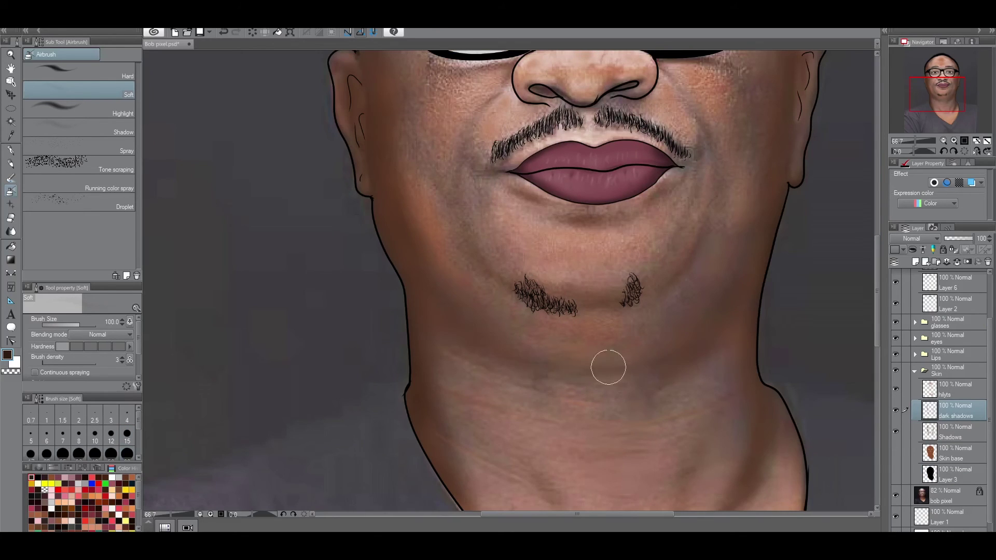
Hide the reference photo behind the skin base again and soften the chin shading with the soft eraser at size 100.
key("ctrl+minus")
key("ctrl+minus")
key("ctrl+minus")
key("ctrl+minus")
key("ctrl+minus")
left_click(895, 494)
key("ctrl+plus")
key("ctrl+plus")
key("ctrl+plus")
key("ctrl+plus")
key("e")
key("e")
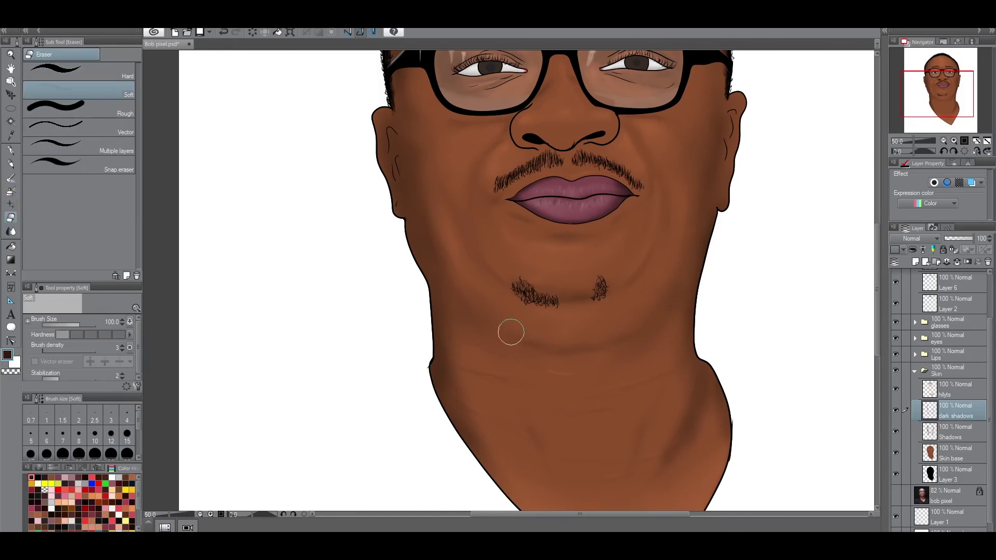
key("ctrl+minus")
key("ctrl+minus")
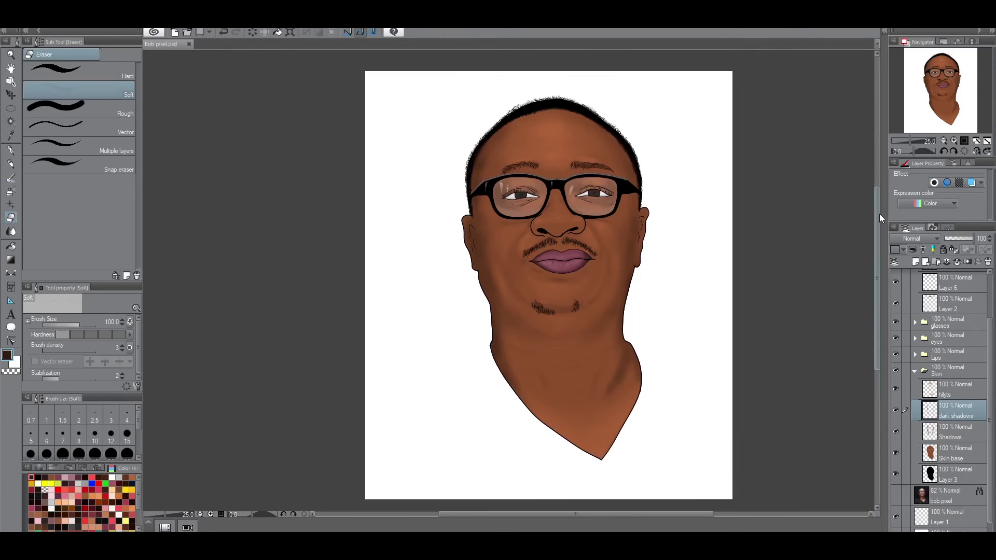
Expand the eyes folder and add a new layer above its Shadows layer for soft airbrushing.
left_click(914, 337)
left_click(954, 357)
key("ctrl+alt+0")
left_click(11, 190)
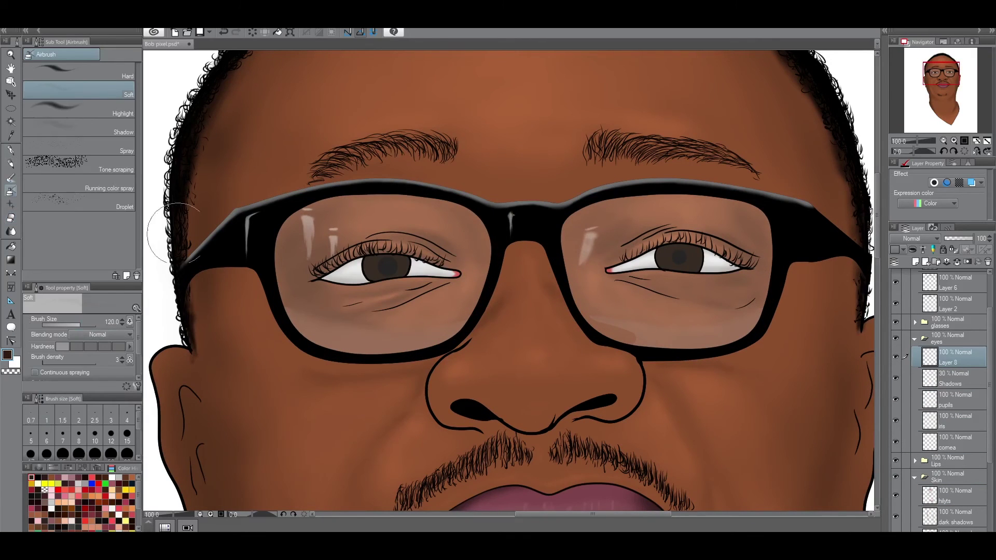
Choose a light peach colour and airbrush soft touches around the eyes on Layer 8 at about size 20.
left_click(8, 357)
left_click(414, 197)
key("Return")
scroll(659, 268, "up", 4)
mouse_move(661, 266)
left_mouse_down()
mouse_move(698, 273)
mouse_move(654, 271)
left_mouse_up()
scroll(655, 271, "down", 4)
key("bracketright")
key("bracketright")
key("bracketright")
scroll(816, 283, "down", 5)
scroll(816, 283, "up", 3)
key("bracketright")
key("bracketright")
Lower Layer 8's opacity to 49% and save the file.
left_click(959, 238)
scroll(814, 296, "down", 4)
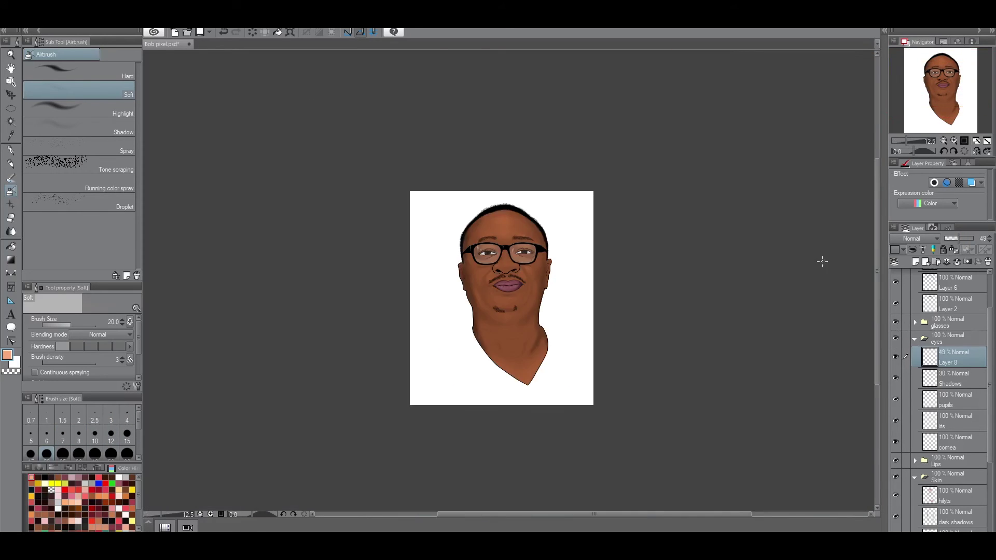
key("ctrl+s")
Switch to Photoshop and close the open copy of Bob pixel.psd.
scroll(815, 296, "up", 2)
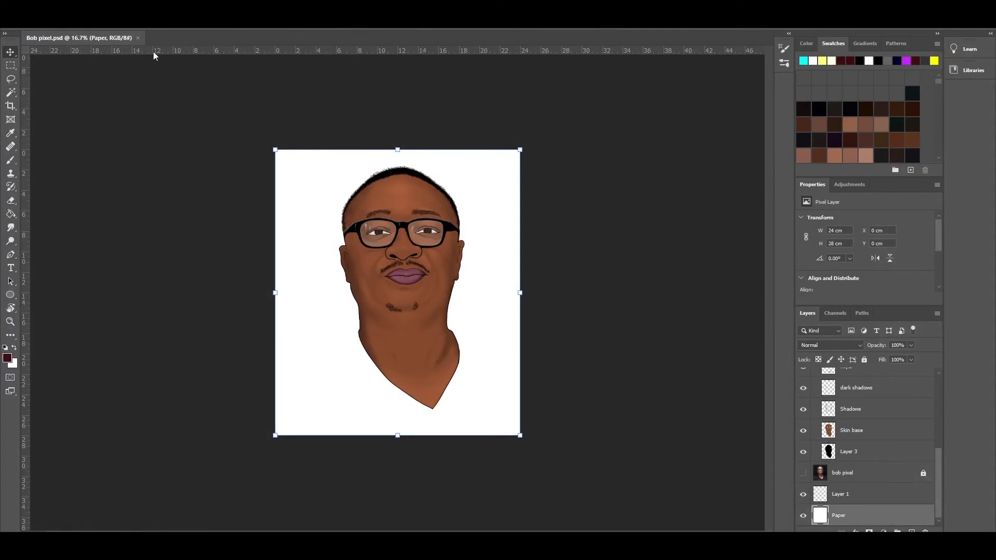
left_click(137, 38)
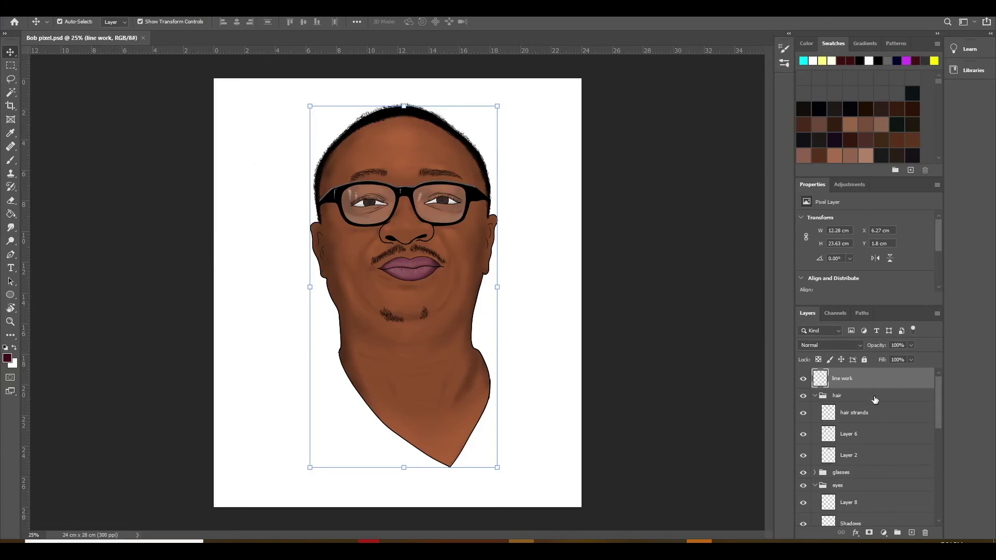
Add a Curves adjustment layer above the line work layer and rename it burn.
left_click(883, 533)
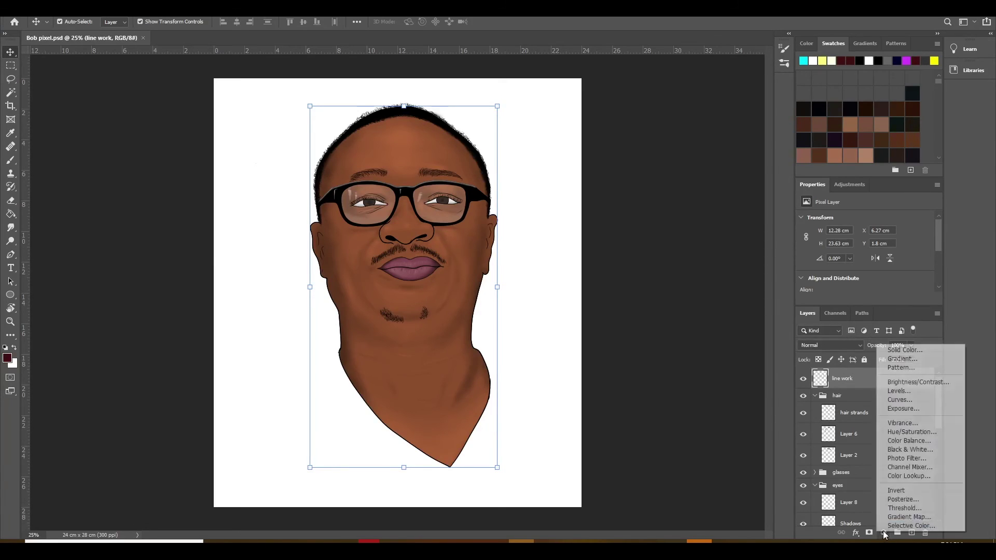
left_click(907, 399)
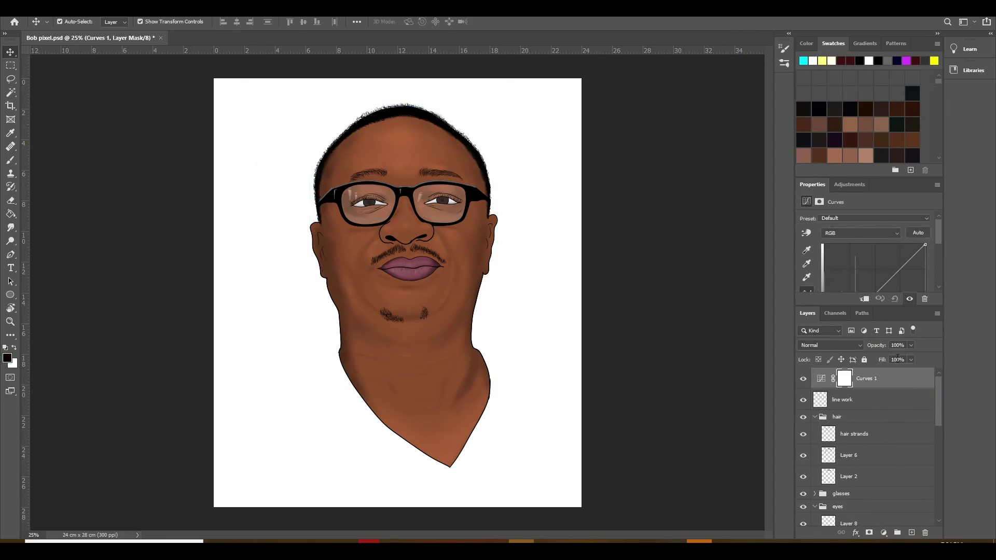
double_click(865, 379)
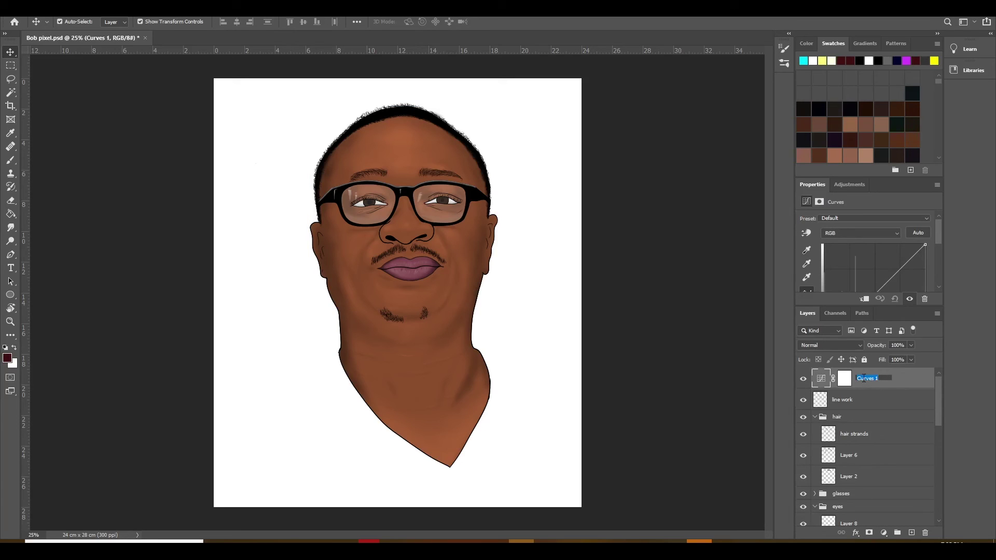
type("burn")
key("Return")
Set the burn layer's blend mode to Multiply and invert its mask to black.
left_click(859, 345)
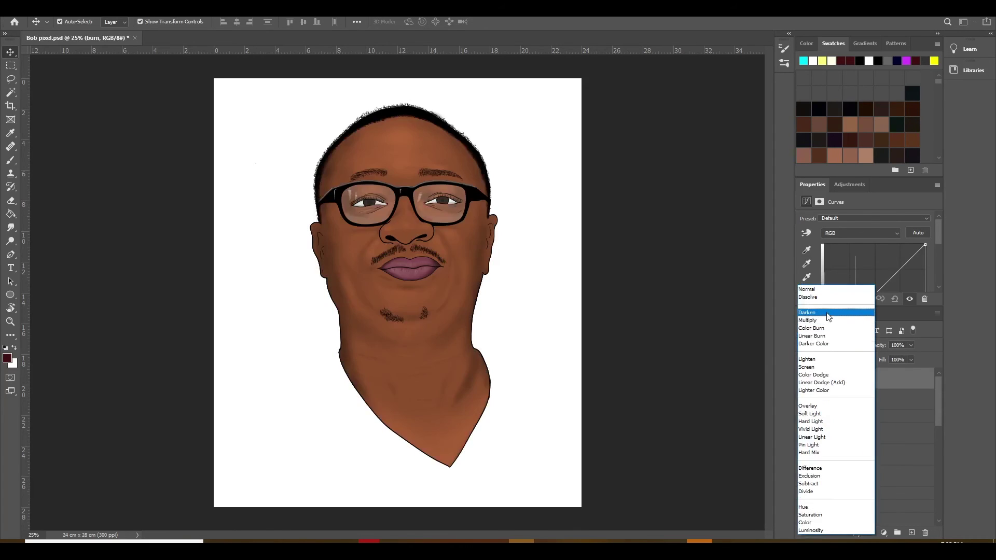
left_click(822, 320)
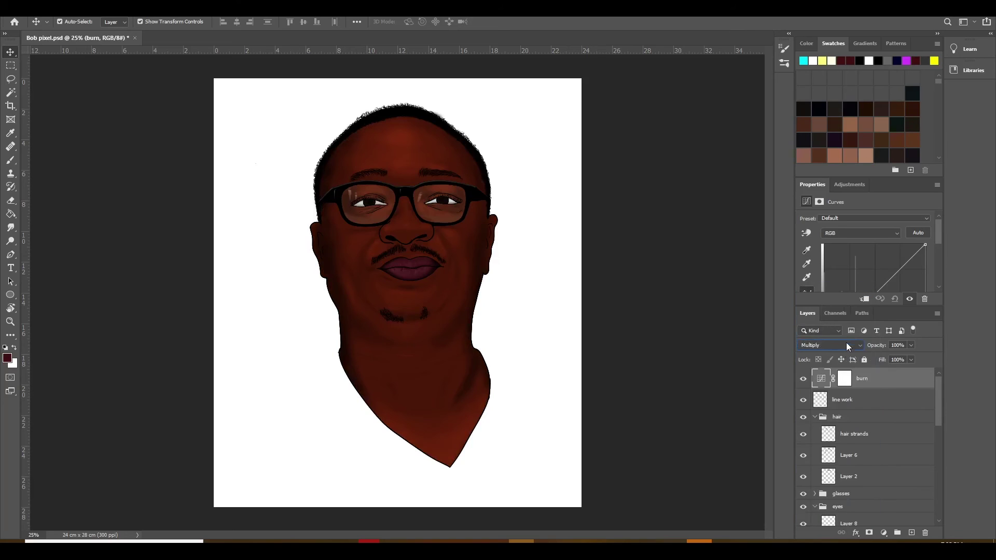
left_click(848, 379)
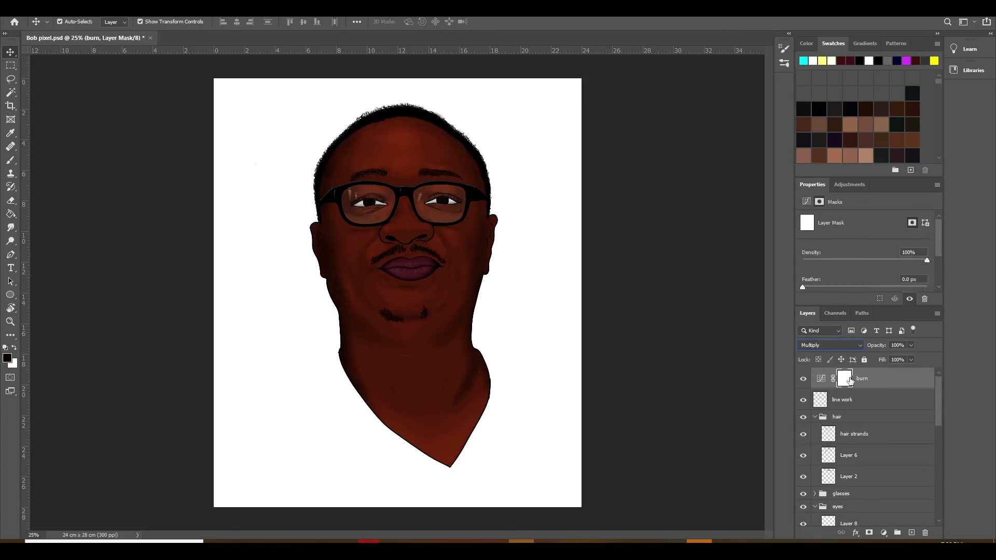
key("ctrl+i")
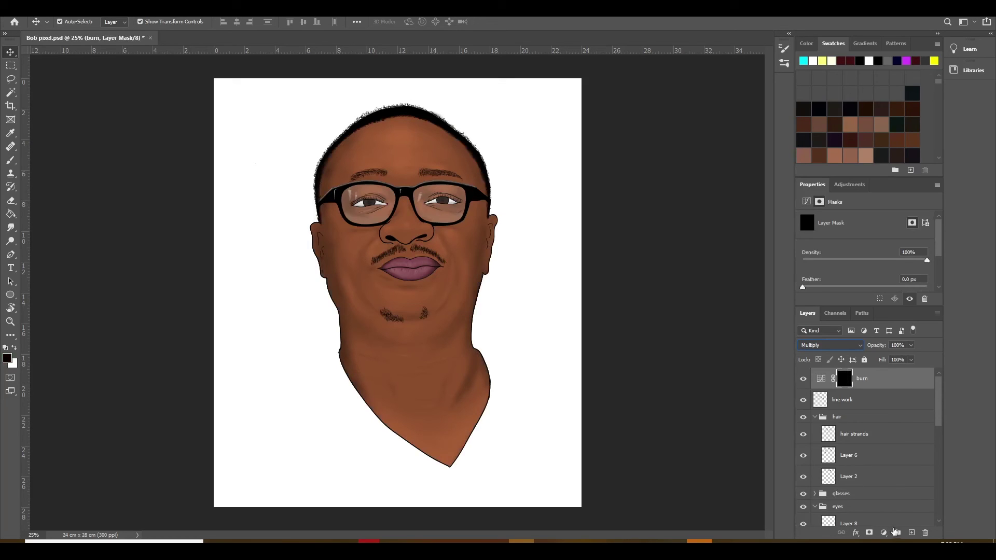
Add a second Curves adjustment layer above burn, set it to Screen and invert its mask to black.
left_click(884, 533)
left_click(927, 401)
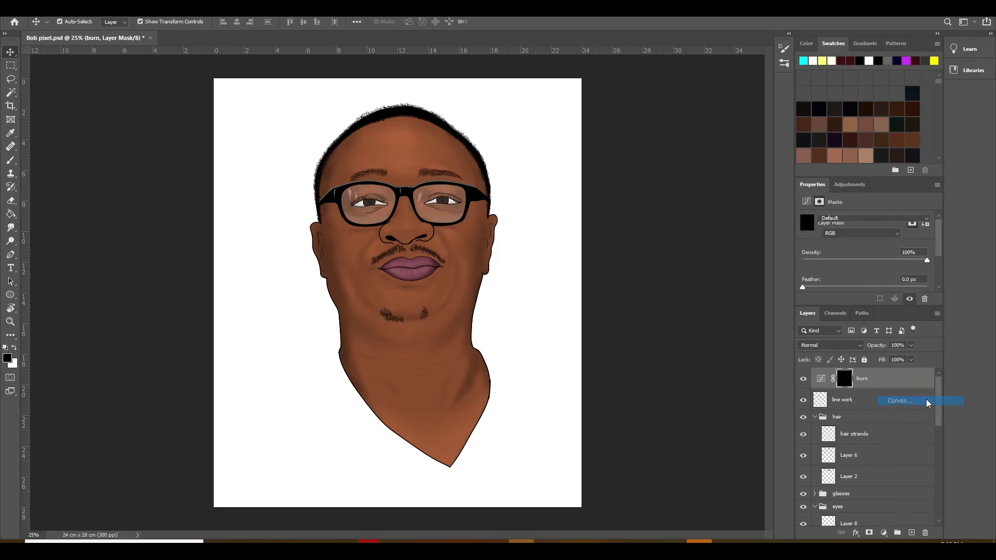
left_click(850, 346)
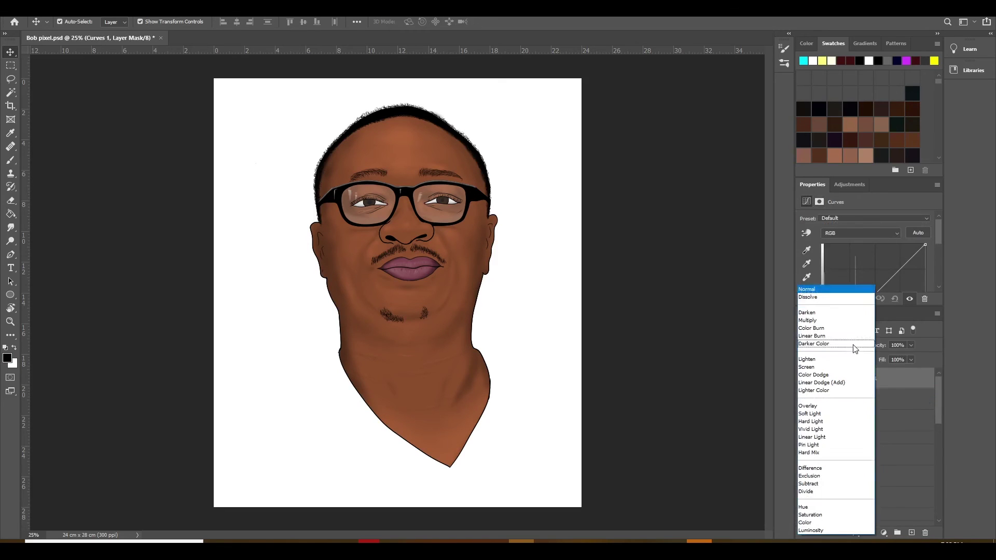
left_click(815, 367)
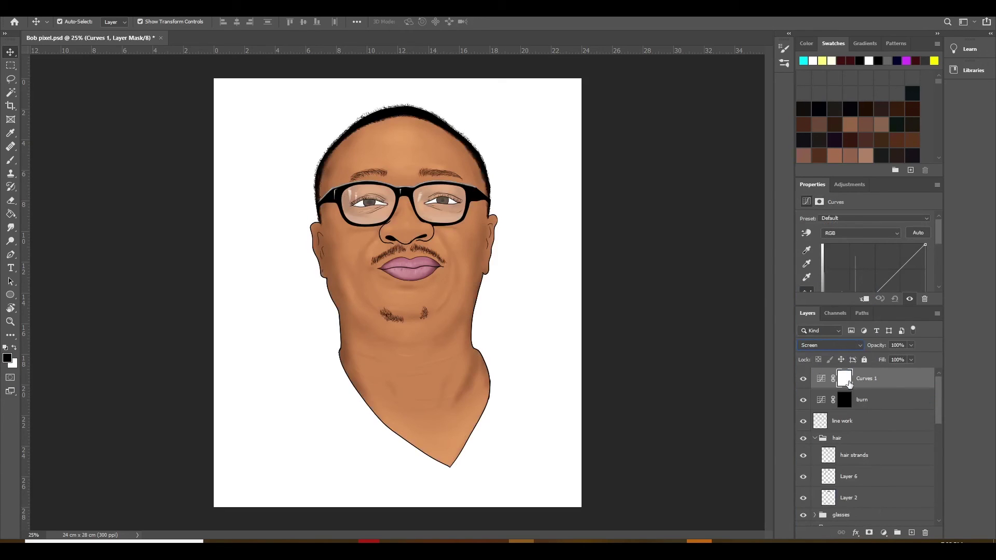
key("ctrl+i")
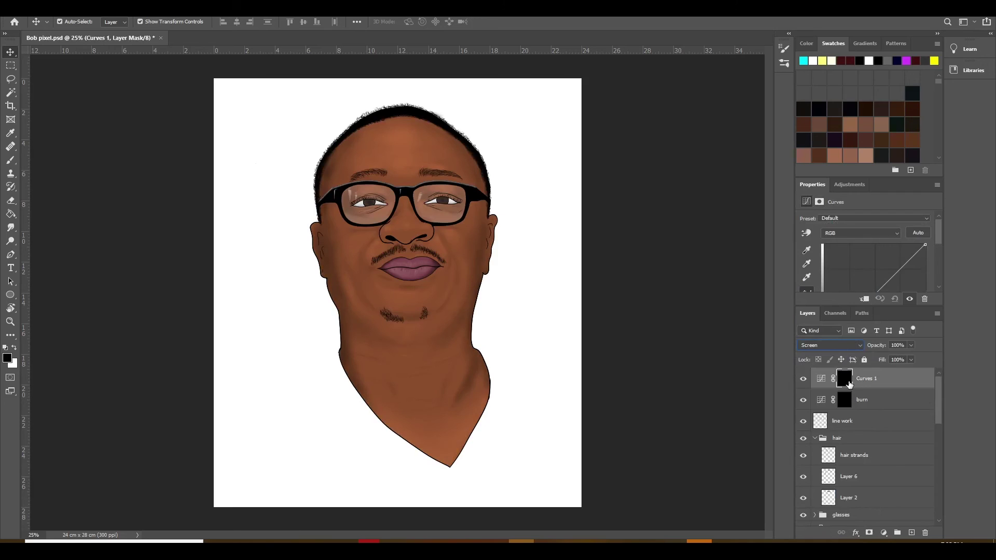
Rename the Screen-mode Curves layer as dodge.
double_click(871, 381)
type("dod")
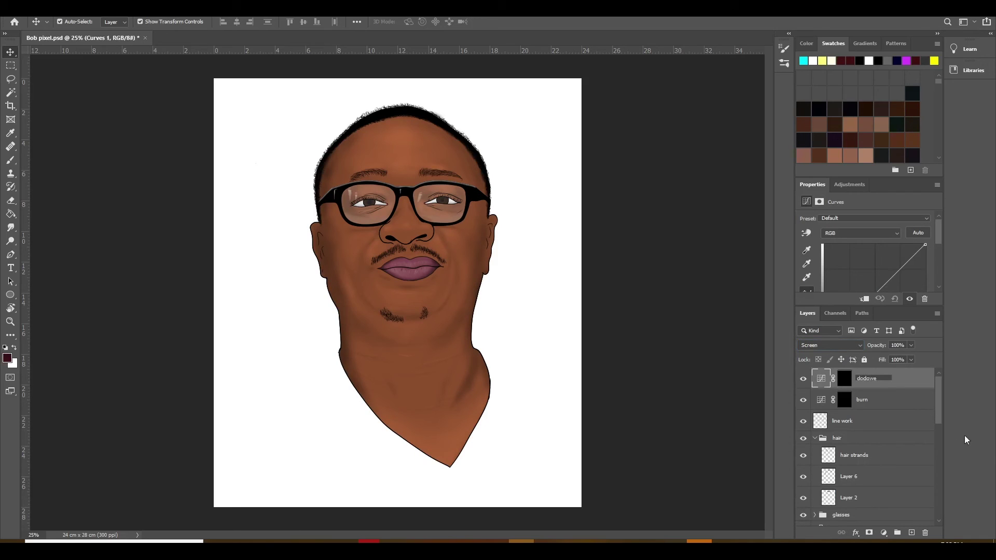
type("ge")
key("Return")
Target the dodge layer's mask and ready the Brush tool with 2% flow for painting on the face.
left_click(846, 378)
left_click(8, 160)
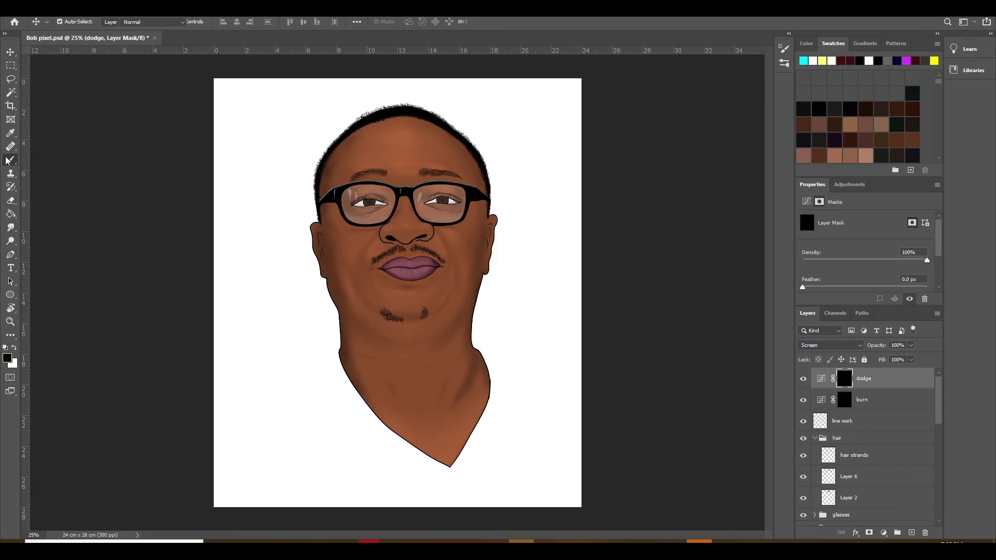
left_click(303, 21)
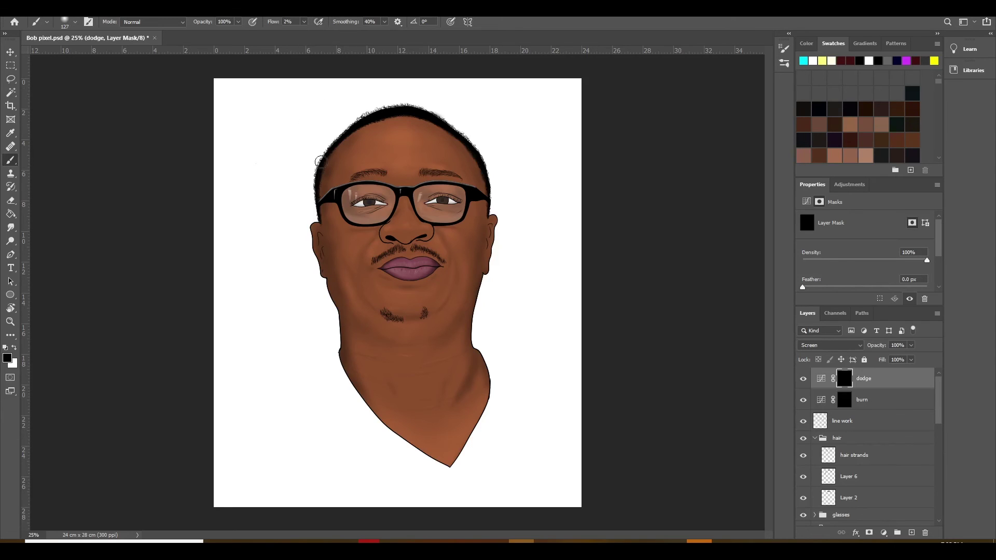
key("ctrl+plus")
key("ctrl+plus")
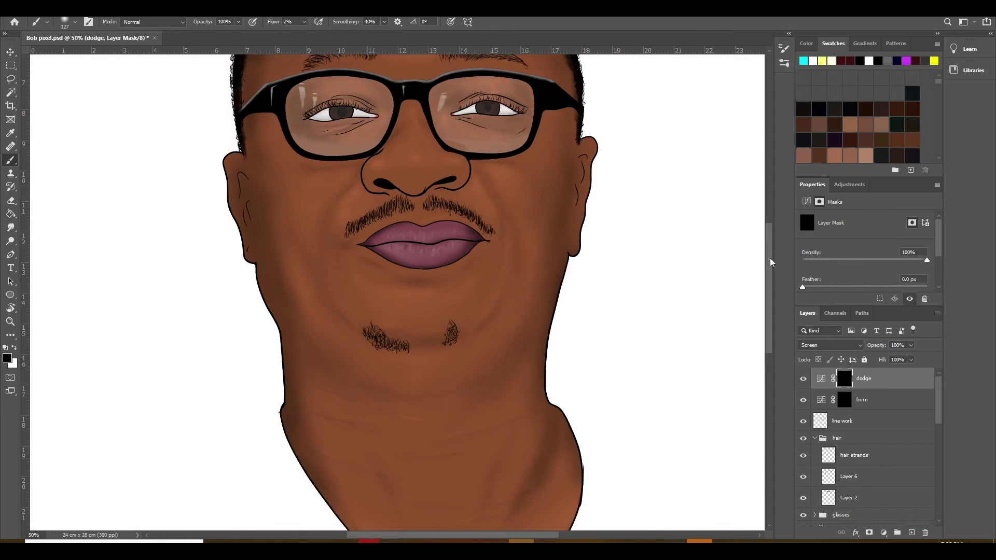
left_click_drag(767, 257, 770, 211)
key("ctrl+minus")
left_click_drag(768, 276, 781, 307)
scroll(822, 440, "down", 3)
scroll(822, 440, "up", 3)
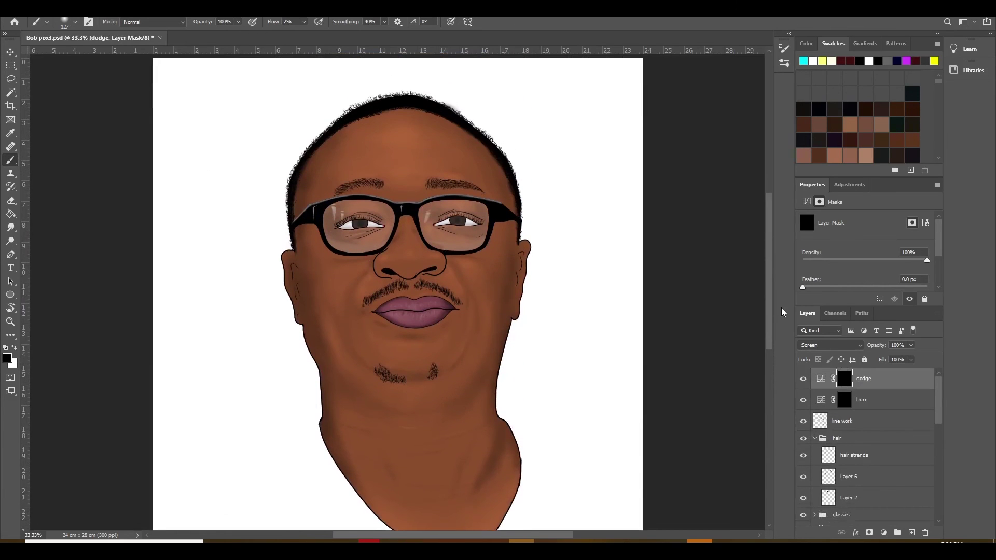
Paint a soft white highlight on the nose tip in the dodge mask with the brush at size 50.
key("ctrl+plus")
key("bracketleft")
key("bracketleft")
key("bracketleft")
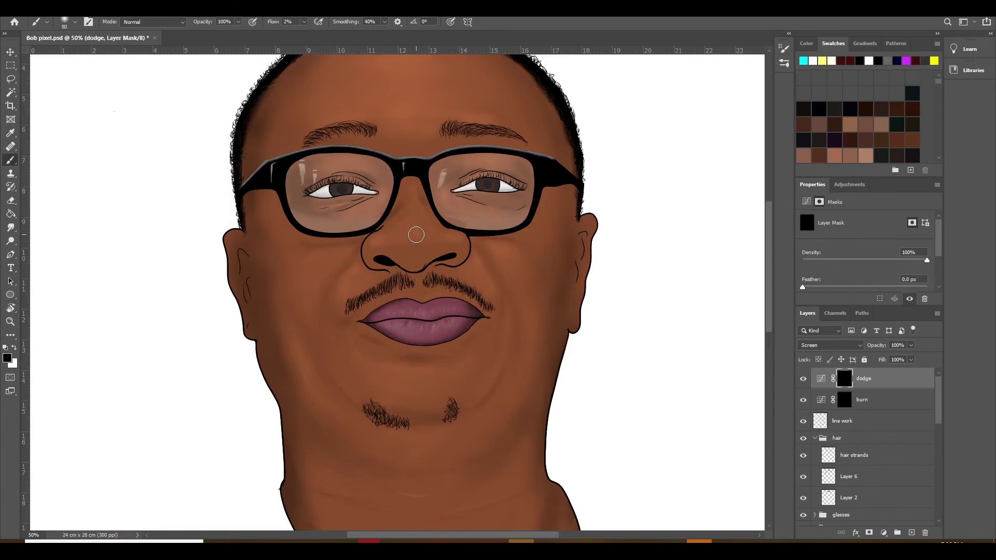
key("bracketleft")
key("bracketleft")
key("bracketleft")
left_click(14, 348)
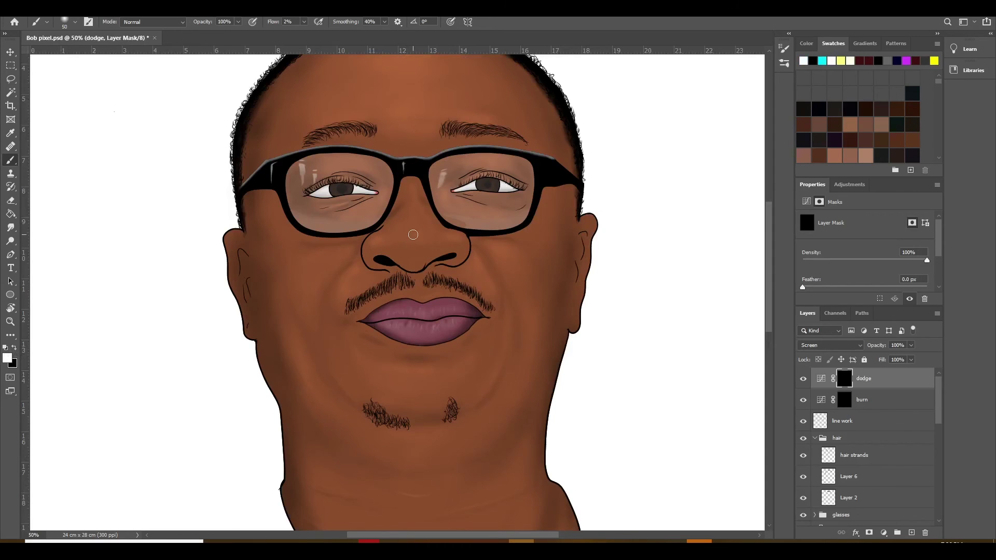
left_click_drag(414, 238, 421, 239)
Set the brush flow to 4%.
left_click(304, 22)
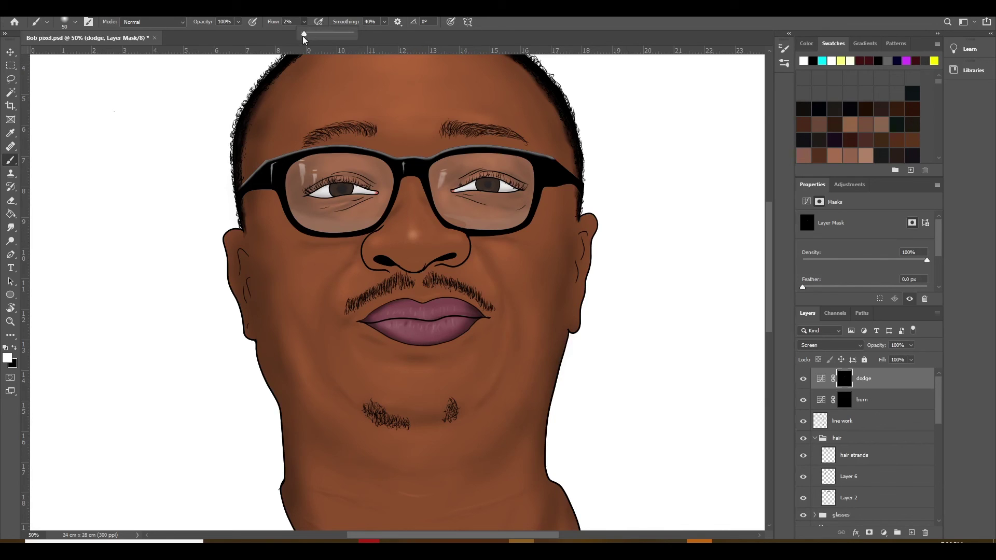
left_click(307, 21)
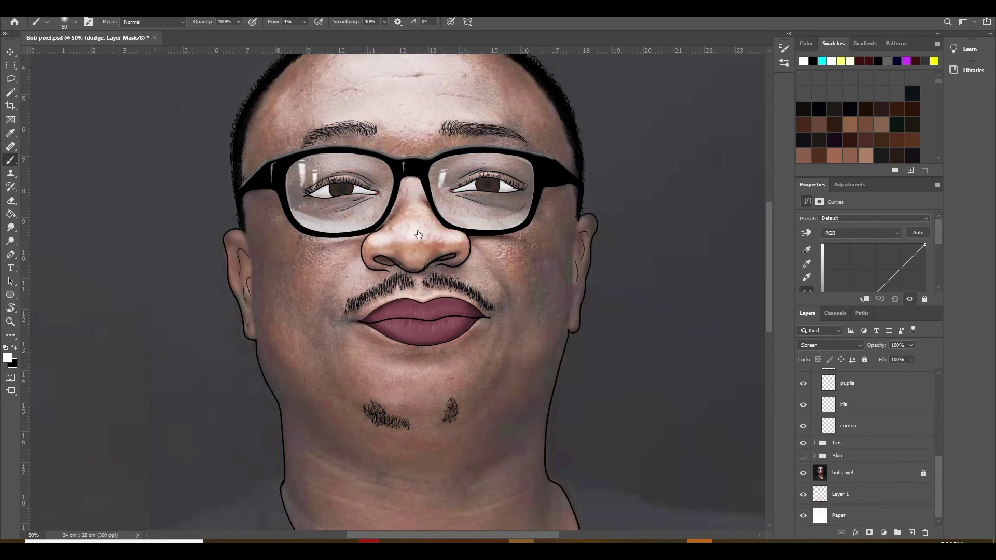
Brighten the nose in the dodge layer's mask and set the brush to size 70 with 2% flow.
scroll(932, 520, "up", 10)
key("bracketleft")
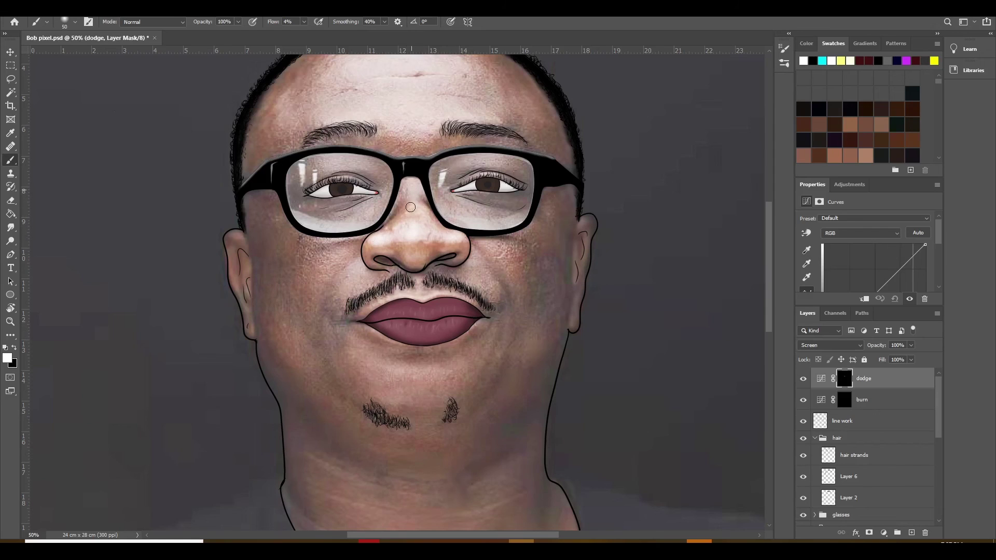
key("bracketright")
key("bracketright")
key("bracketright")
key("bracketright")
key("shift+0")
key("shift+2")
left_click(843, 378)
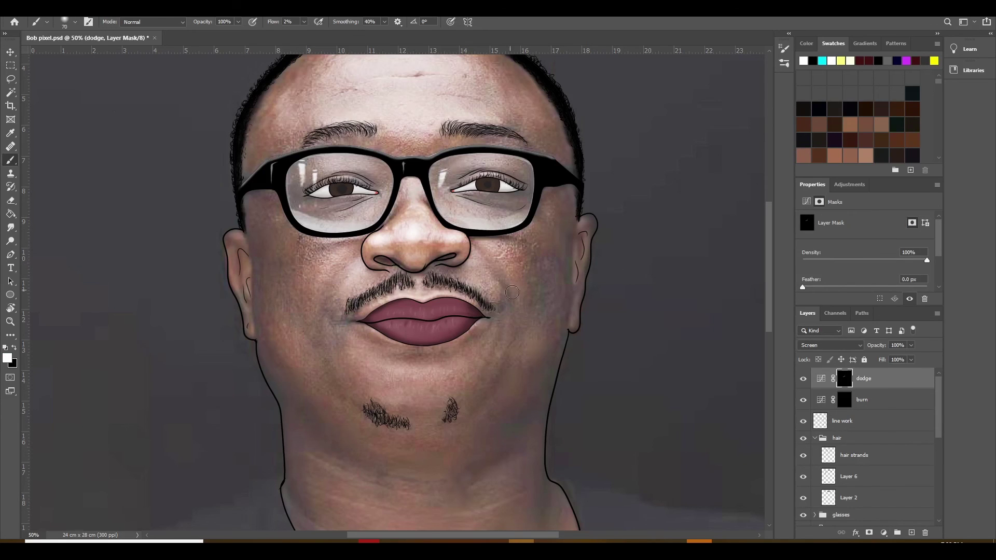
Lighten the cheeks in the dodge layer's mask with the brush enlarged to size 100.
key("bracketright")
left_click(821, 378)
key("bracketright")
key("bracketright")
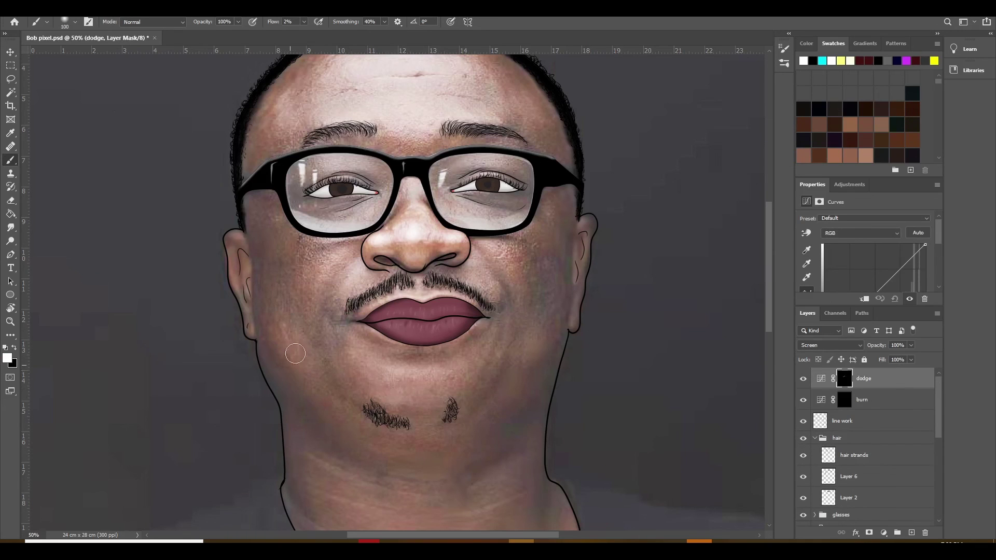
Refine the edge above the upper lip with a small brush at 5% flow and 20% smoothing.
key("ctrl+plus")
key("bracketleft")
key("bracketleft")
key("bracketleft")
key("bracketleft")
key("bracketleft")
key("bracketleft")
key("bracketleft")
left_click_drag(303, 22, 307, 37)
left_click_drag(384, 21, 373, 34)
key("bracketleft")
key("bracketleft")
key("bracketleft")
left_click_drag(304, 22, 303, 36)
key("bracketright")
left_click_drag(404, 302, 510, 297)
key("bracketleft")
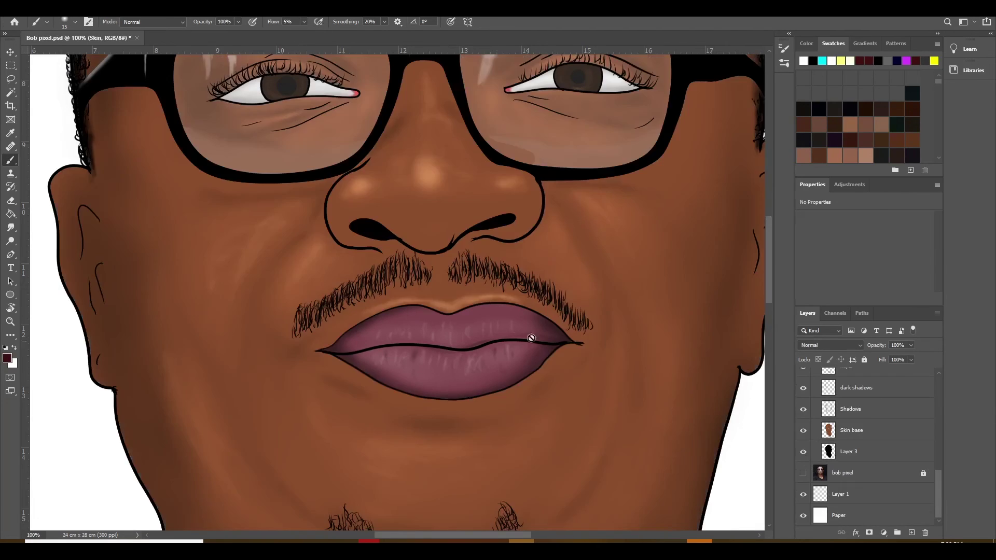
Target the dodge layer's mask with white as the painting colour and dab a soft highlight on the cheek.
left_click(845, 378)
double_click(882, 378)
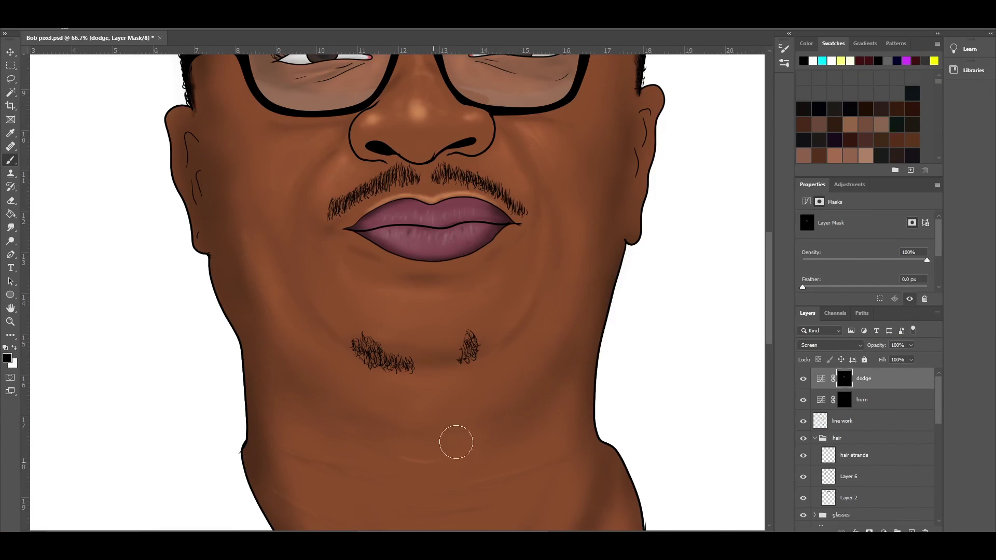
left_click_drag(548, 150, 543, 332)
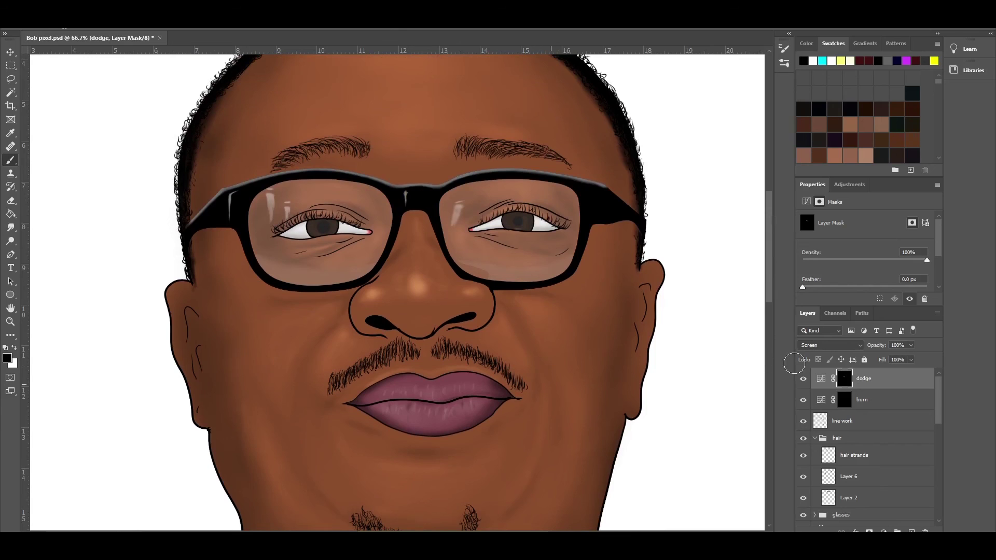
key("x")
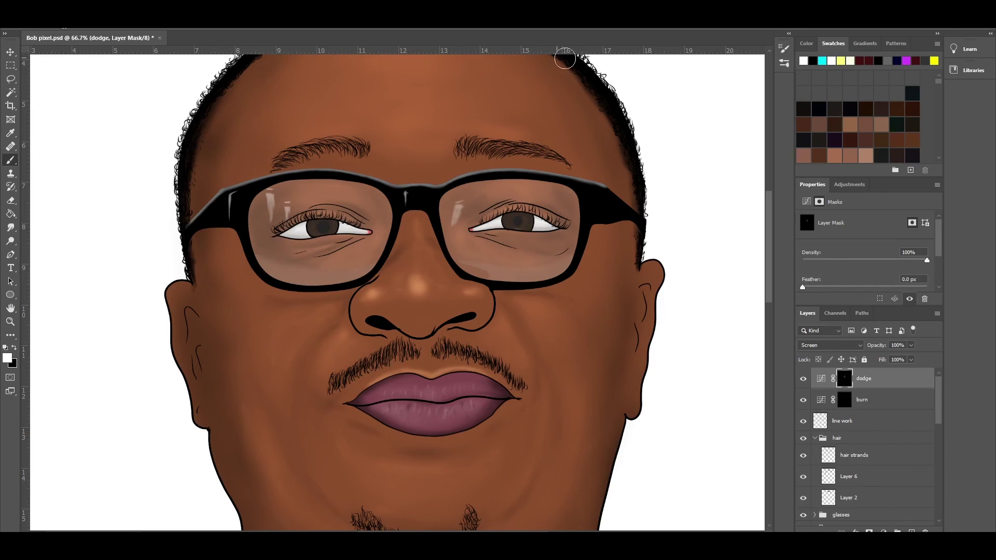
left_click(784, 62)
left_click(608, 45)
left_click(271, 334)
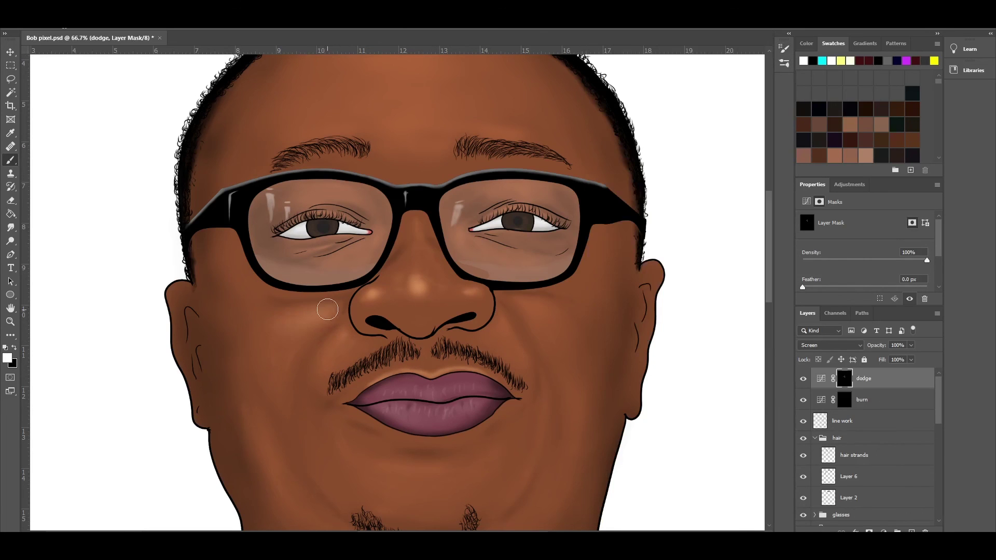
key("ctrl+i")
key("ctrl+i")
key("x")
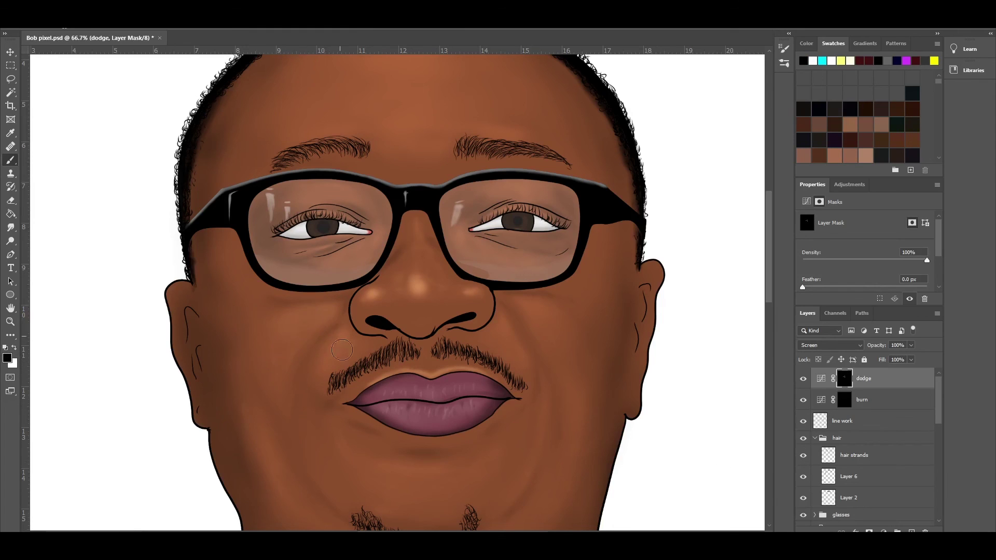
Target the burn layer's mask and paint a soft shadow beneath the lower lip in white.
key("alt+bracketleft")
key("x")
left_click_drag(306, 31, 304, 32)
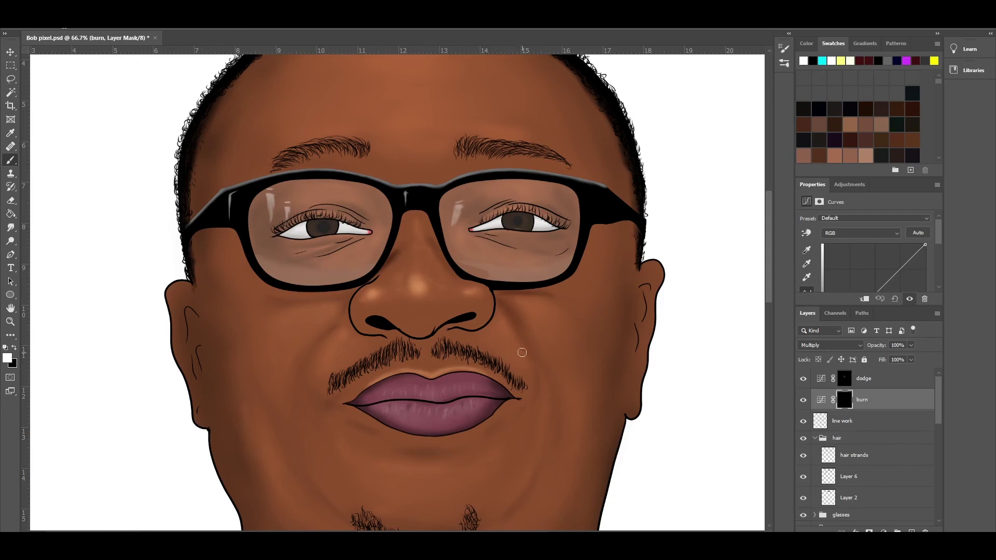
left_click(425, 452)
Deepen the shadows along the jaw and the sides of the face in the burn mask with a larger brush.
key("bracketright")
key("bracketright")
key("bracketright")
key("bracketright")
key("bracketright")
key("bracketright")
scroll(295, 306, "down", 3)
left_click_drag(633, 164, 620, 218)
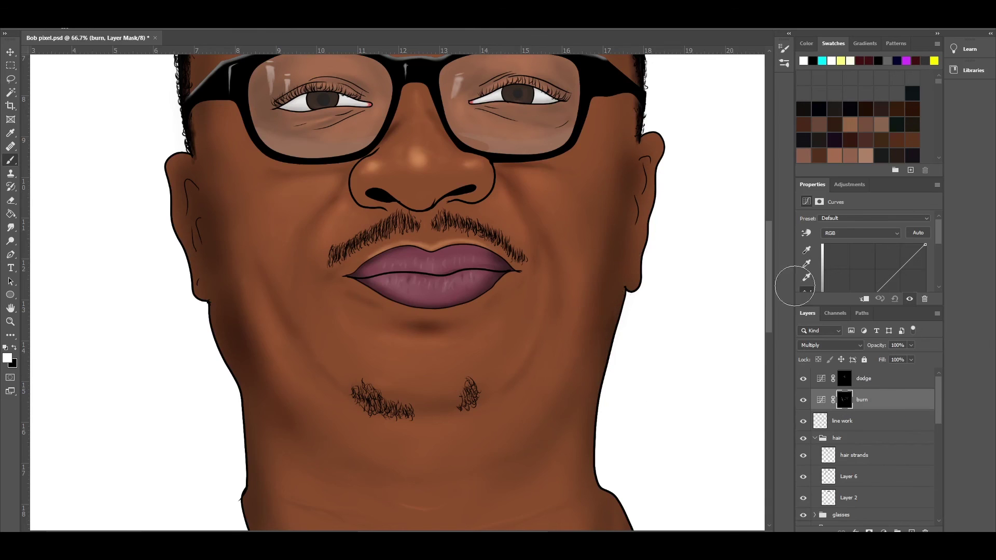
Hide the Skin group and show the bob pixel reference photo layer for comparing the lighting.
key("ctrl+0")
key("ctrl+plus")
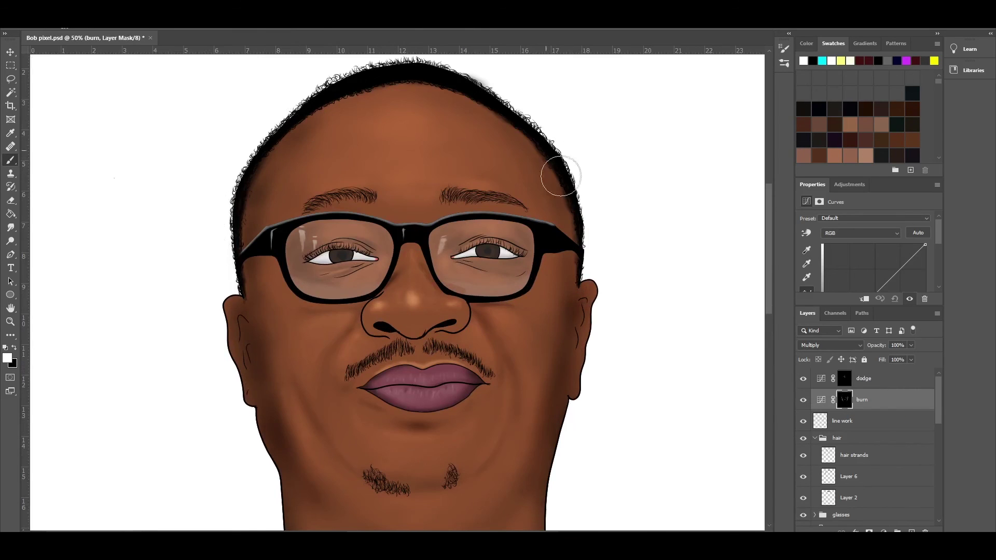
scroll(882, 446, "down", 5)
left_click(802, 368)
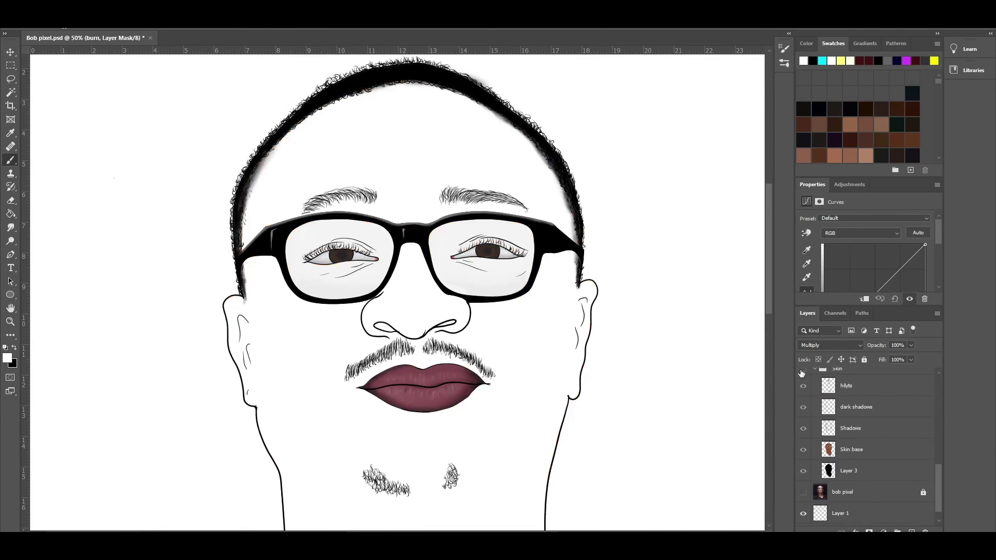
left_click(803, 491)
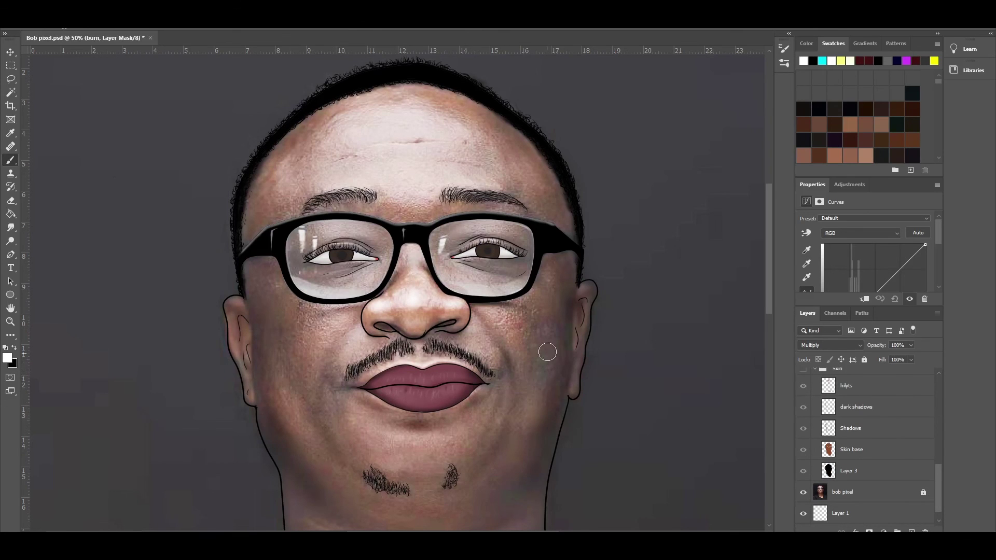
Paint a broad soft highlight across the forehead in the dodge layer's mask with an enlarged brush.
key("bracketright")
key("bracketright")
key("bracketright")
key("bracketright")
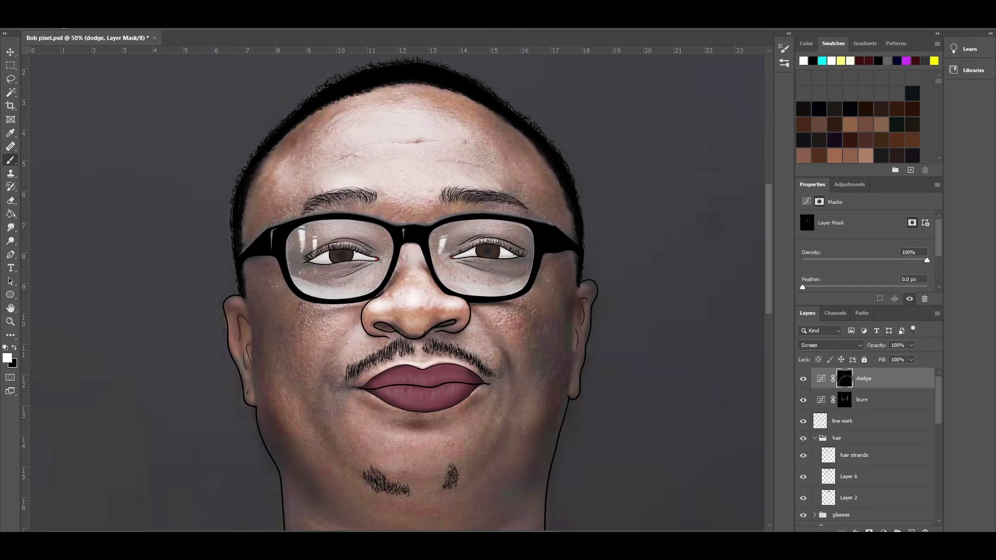
left_click_drag(358, 120, 441, 122)
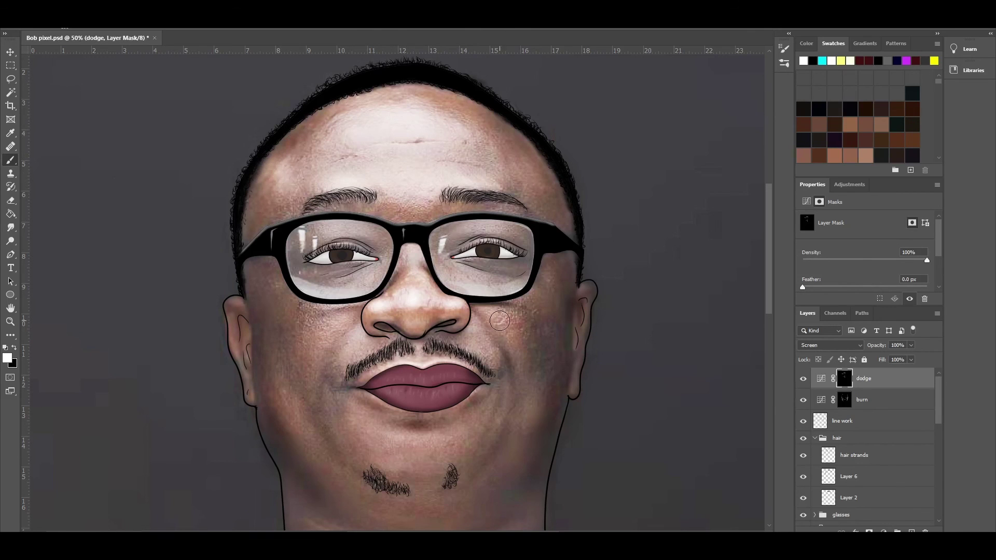
Paint a soft highlight on the chin just below the lower lip's shadow in the dodge layer's mask.
scroll(349, 276, "down", 5)
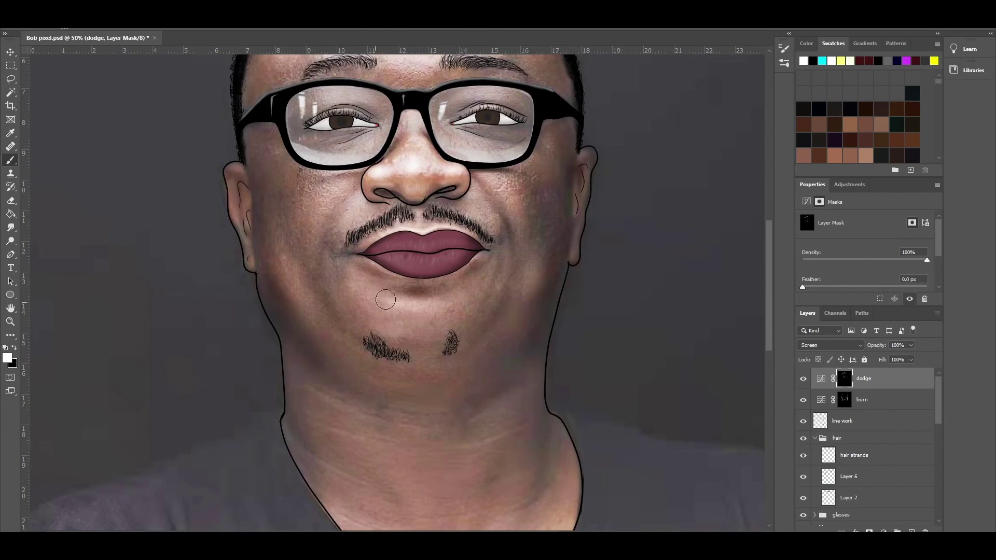
key("ctrl+plus")
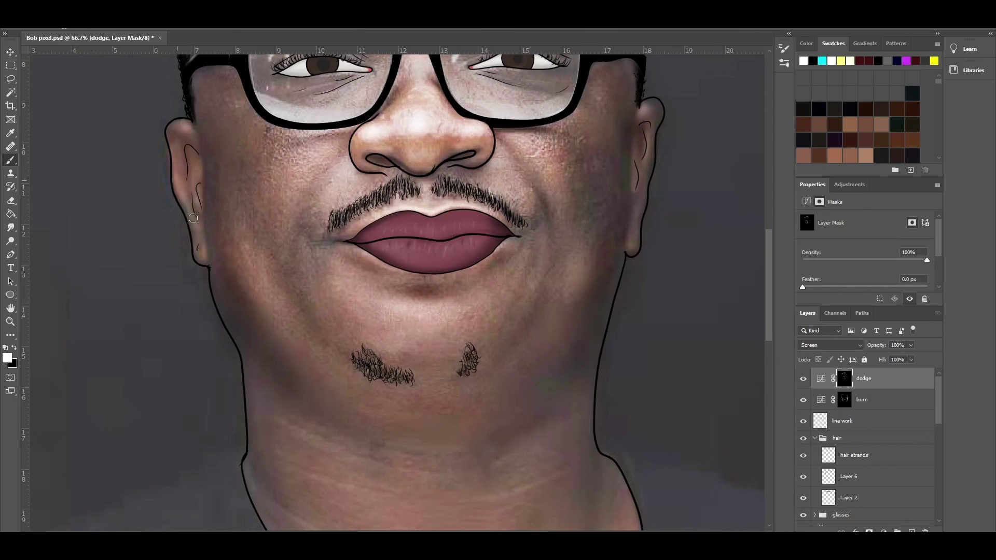
key("ctrl+plus")
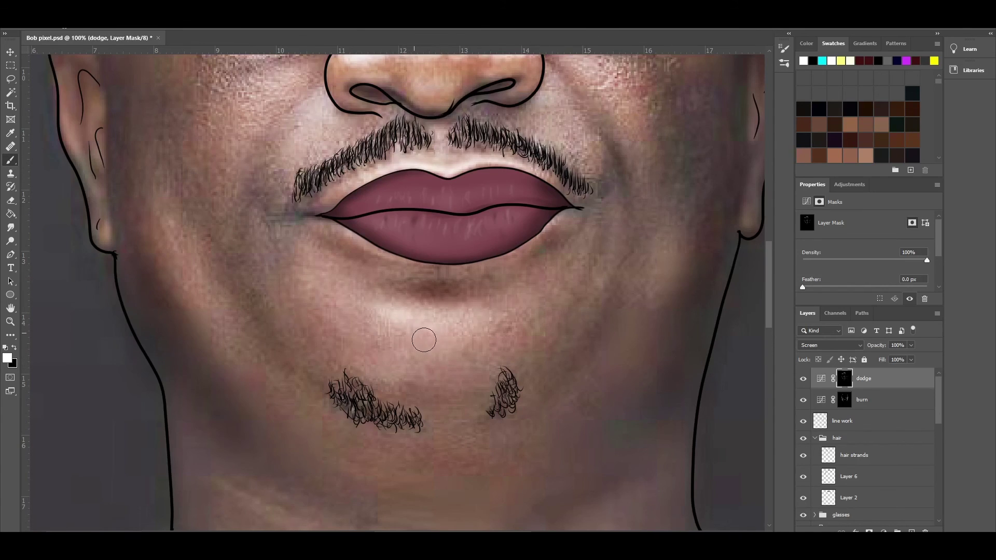
key("ctrl+minus")
key("ctrl+minus")
key("ctrl+minus")
key("ctrl+minus")
key("ctrl+plus")
key("ctrl+plus")
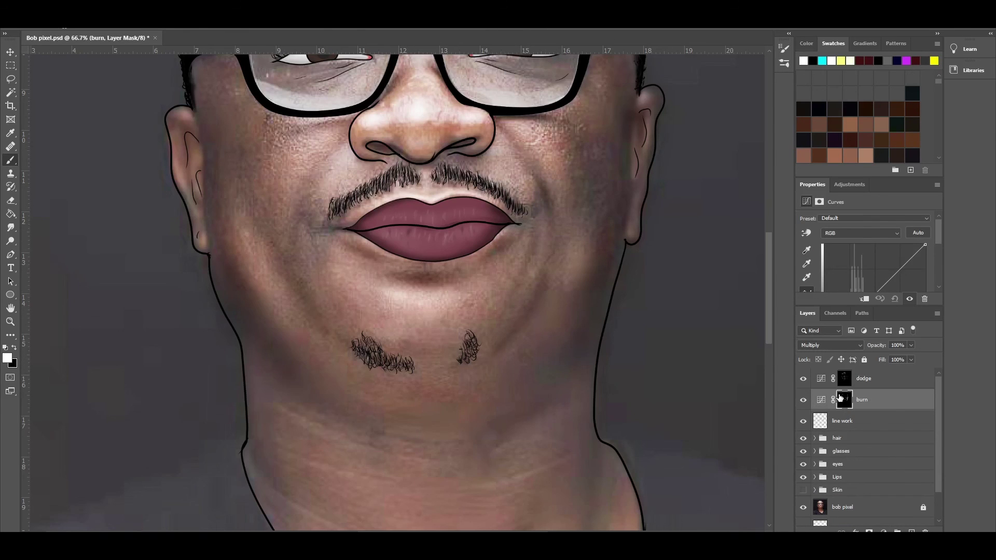
Shade the jaw and neck folds in the burn layer's mask with a larger brush, following the reference photo.
key("bracketright")
key("bracketright")
key("bracketright")
key("bracketright")
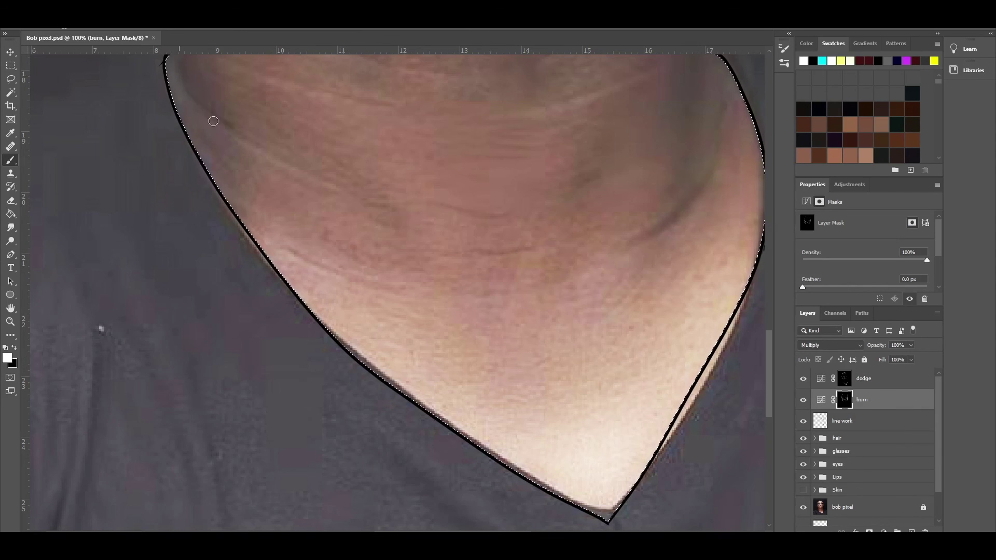
Switch to Clip Studio Paint and darken the line between the lips on Layer 7 with the Soft airbrush around size 10.
mouse_move(344, 545)
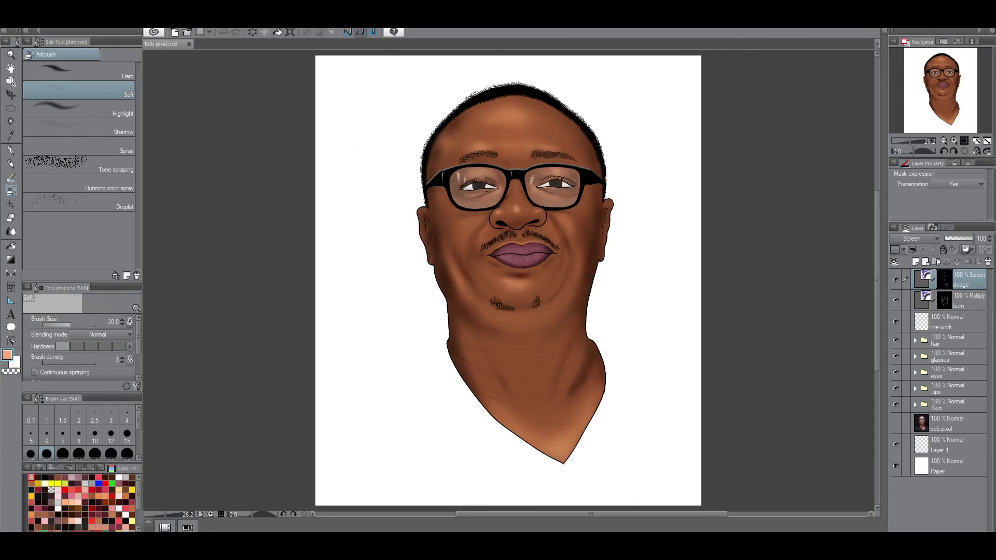
left_click(914, 389)
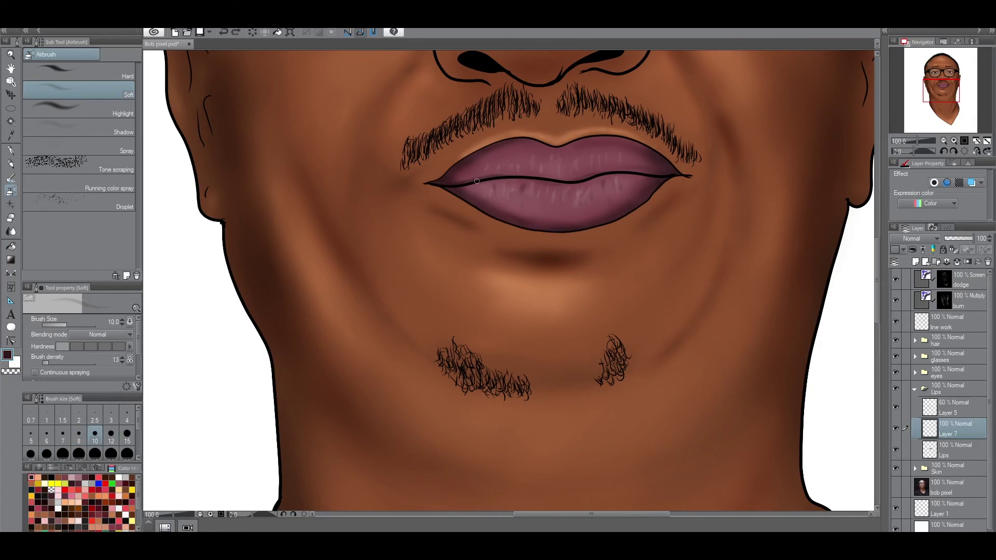
left_click_drag(606, 173, 663, 177)
key("bracketleft")
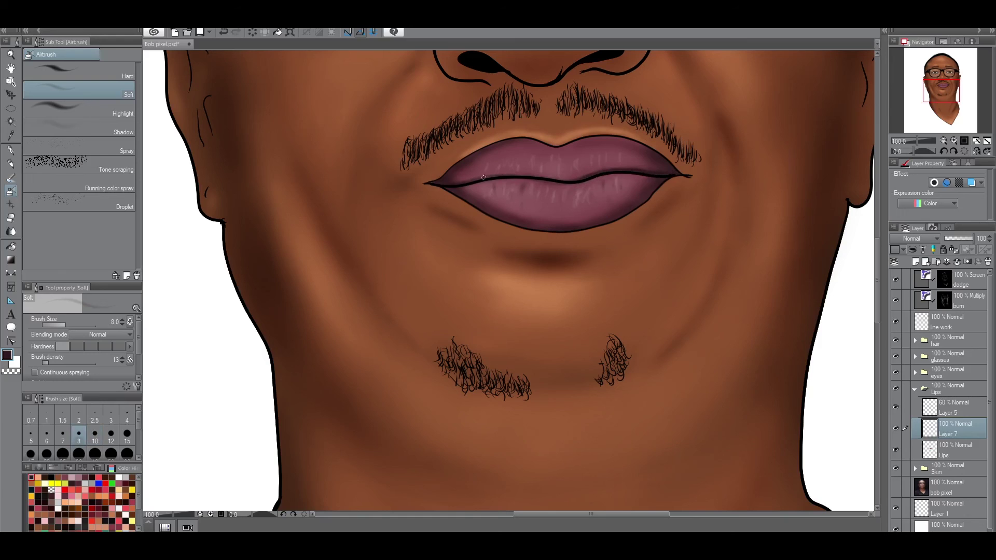
key("ctrl+bracketright")
key("bracketright")
key("ctrl+minus")
key("ctrl+minus")
key("ctrl+minus")
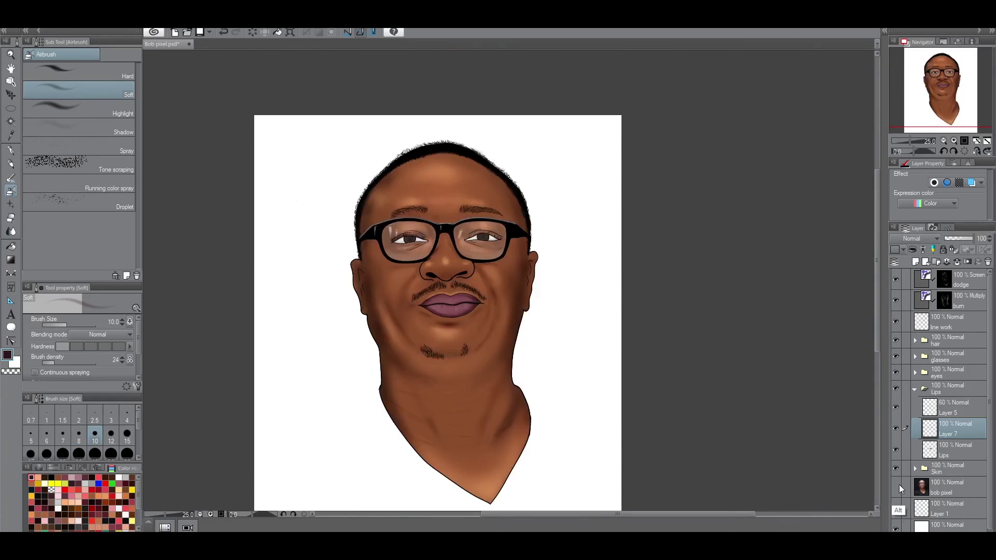
Select the dodge layer's mask and return to the Soft airbrush, set to size 40.
left_click(925, 276)
key("o")
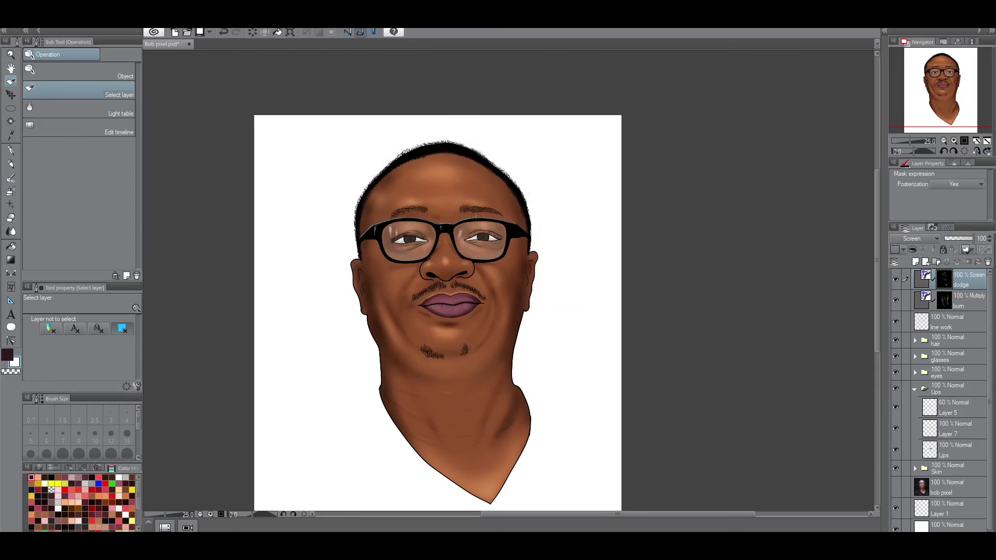
key("b")
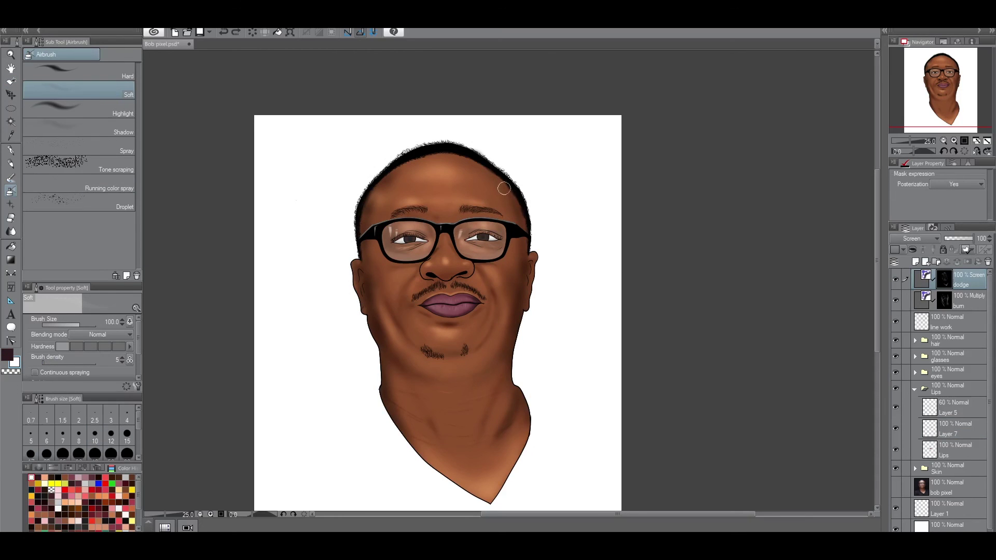
scroll(495, 196, "up", 3)
scroll(341, 407, "down", 3)
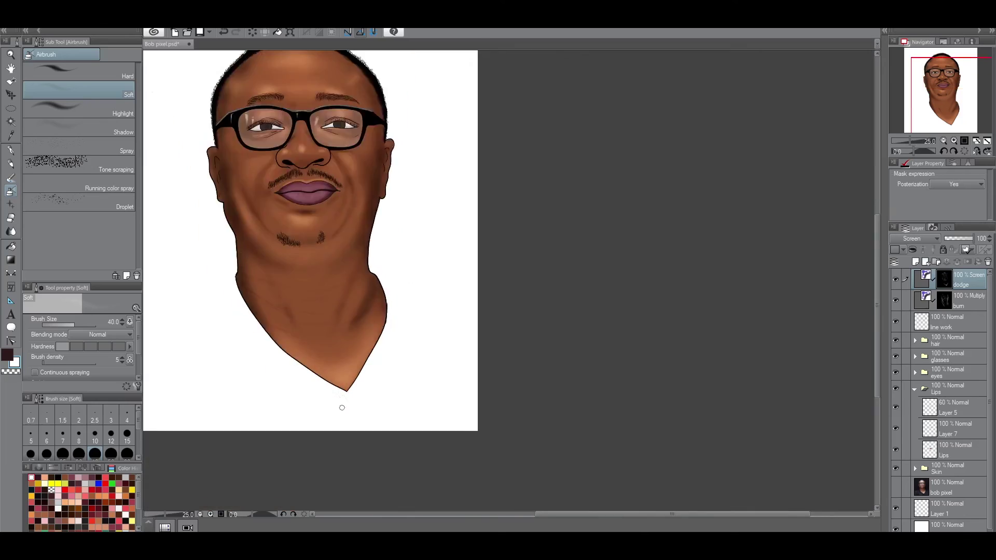
scroll(594, 450, "down", 2)
left_click_drag(586, 512, 529, 516)
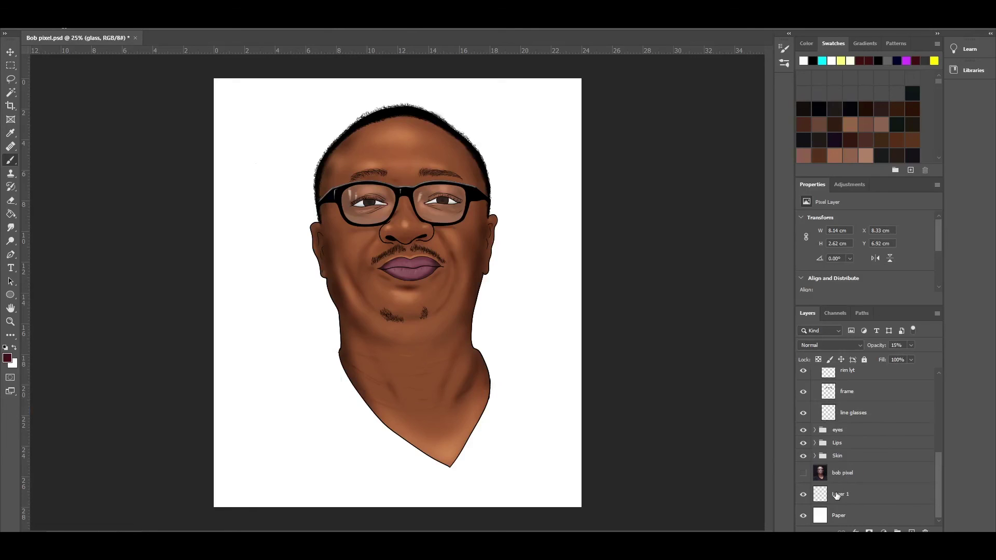
Switch back to Photoshop, hide the Paper layer and select Layer 1.
left_click(804, 514)
left_click(803, 495)
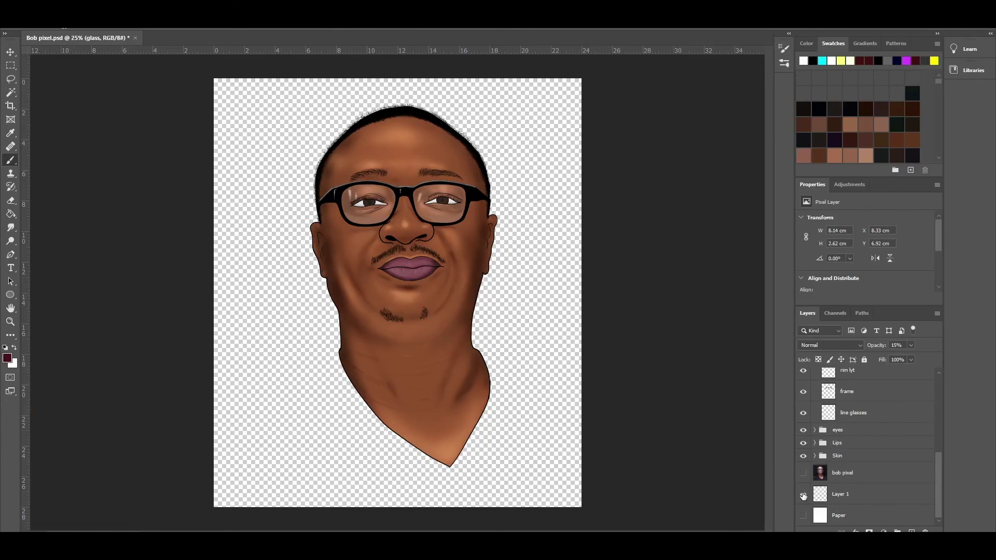
left_click(821, 497)
Add a Solid Color fill layer in dark green #041e1b behind the portrait.
left_click(883, 531)
left_click(912, 347)
mouse_move(696, 228)
left_mouse_down()
mouse_move(659, 235)
mouse_move(638, 213)
mouse_move(660, 162)
mouse_move(692, 233)
left_mouse_up()
left_click(821, 180)
left_click(822, 194)
left_click(821, 238)
left_click(821, 253)
left_click(822, 195)
left_click(822, 208)
left_click(822, 194)
mouse_move(792, 207)
left_mouse_down()
mouse_move(733, 192)
mouse_move(731, 119)
mouse_move(729, 230)
mouse_move(729, 202)
mouse_move(726, 220)
left_mouse_up()
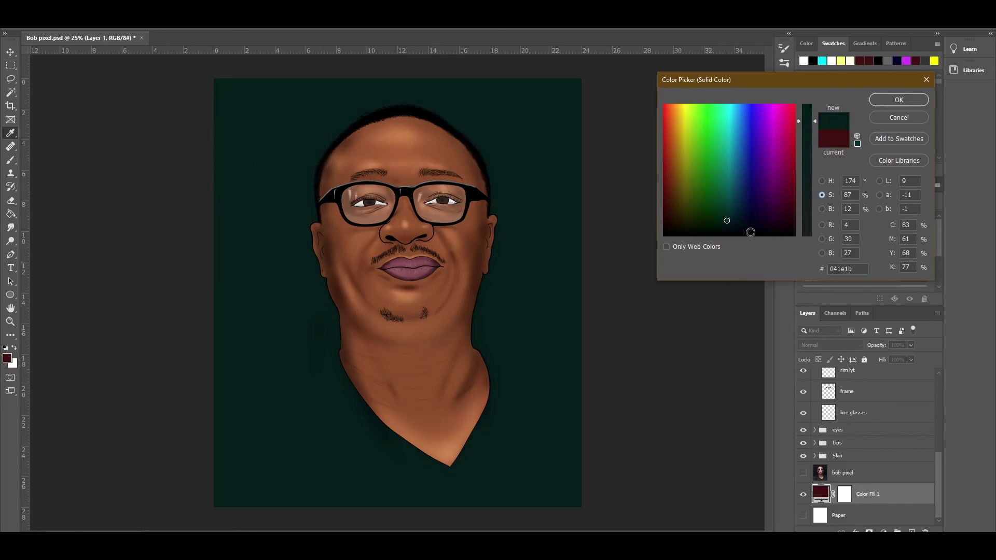
key("Return")
Draw a flat black ellipse about 1873 by 117 px across the tip of the neck, above the background fill.
key("ctrl+shift+alt+n")
left_click(10, 294)
left_click(121, 29)
left_click(367, 444)
left_click_drag(310, 452, 532, 490)
left_click_drag(553, 468, 553, 468)
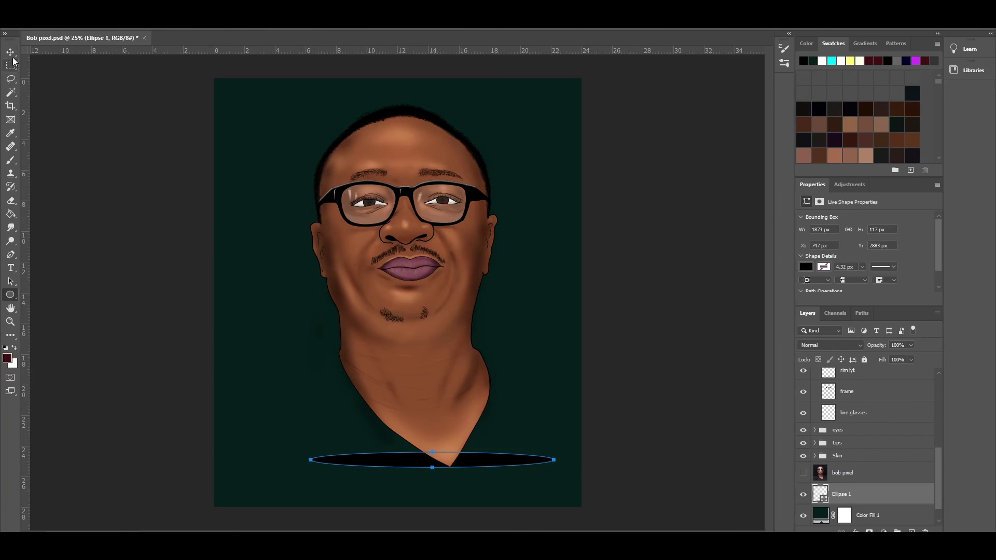
Move the ellipse below the neck tip and soften it with a Gaussian Blur of 51.1 pixels.
key("v")
left_click_drag(366, 461, 332, 478)
left_click(143, 20)
left_click(301, 174)
left_click(574, 204)
left_click_drag(747, 227, 736, 225)
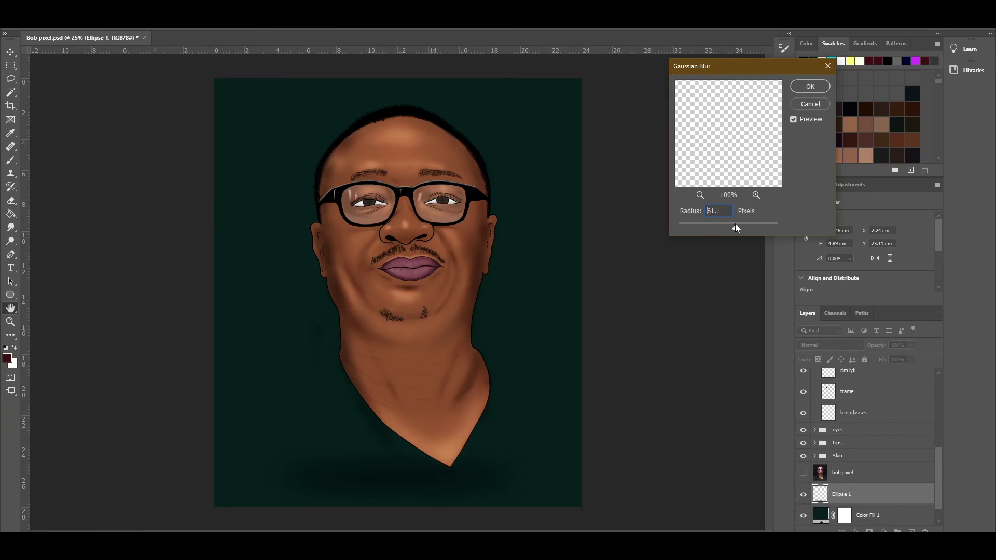
left_click(809, 86)
Clean the stray burn shading off the background on the burn mask, using an inverted Magic Wand selection made from the line work layer.
scroll(910, 376, "up", 5)
left_click(844, 399)
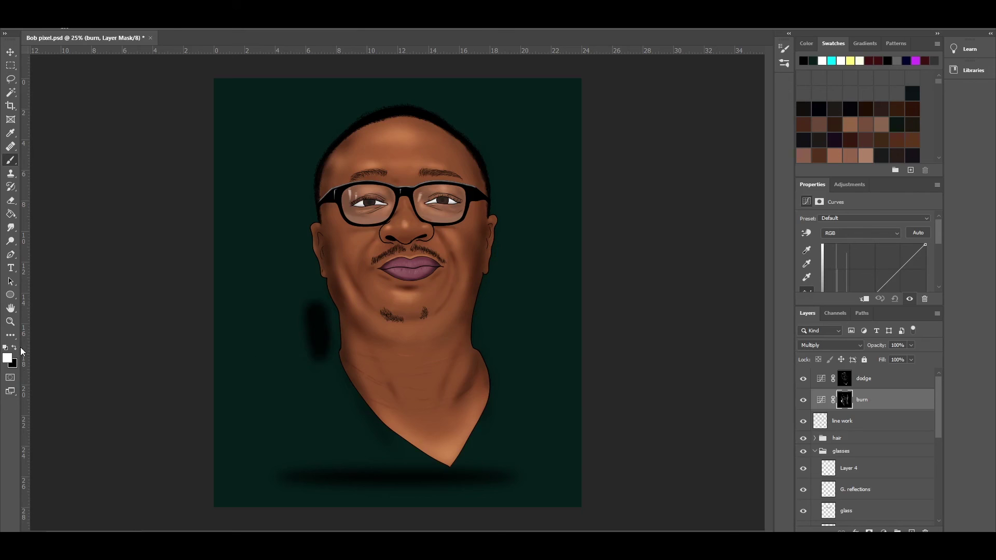
key("alt+bracketleft")
key("w")
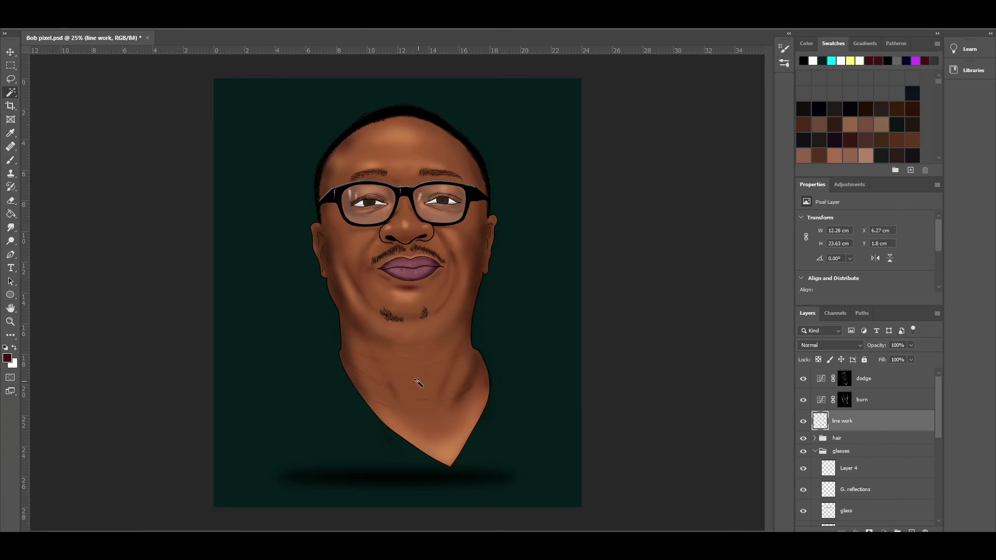
left_click(884, 399)
key("ctrl+shift+i")
key("b")
key("bracketright")
key("bracketright")
key("bracketright")
key("alt+bracketright")
key("ctrl+d")
key("v")
Lower the opacity of the blurred Ellipse 1 ground shadow layer to 59%.
scroll(870, 492, "down", 10)
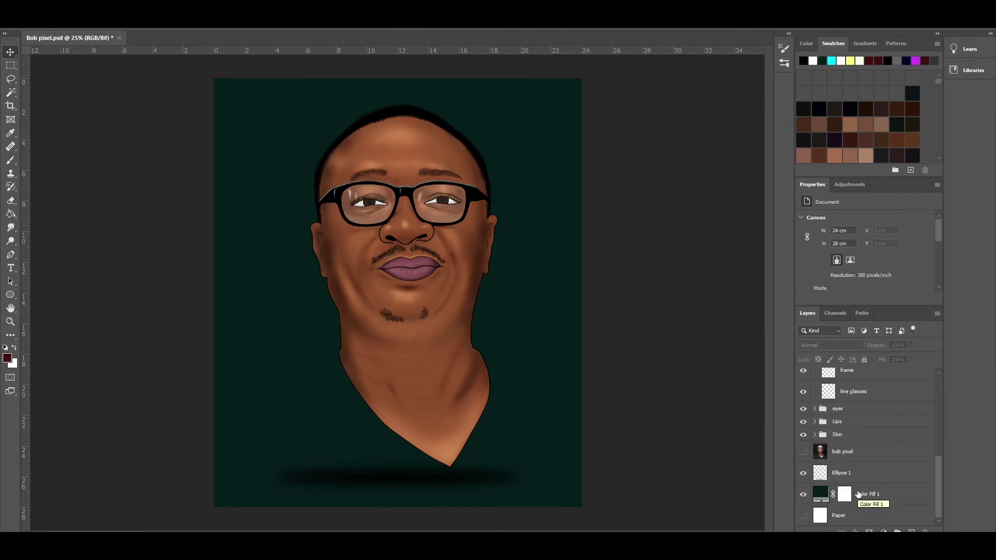
left_click(871, 477)
left_click(910, 345)
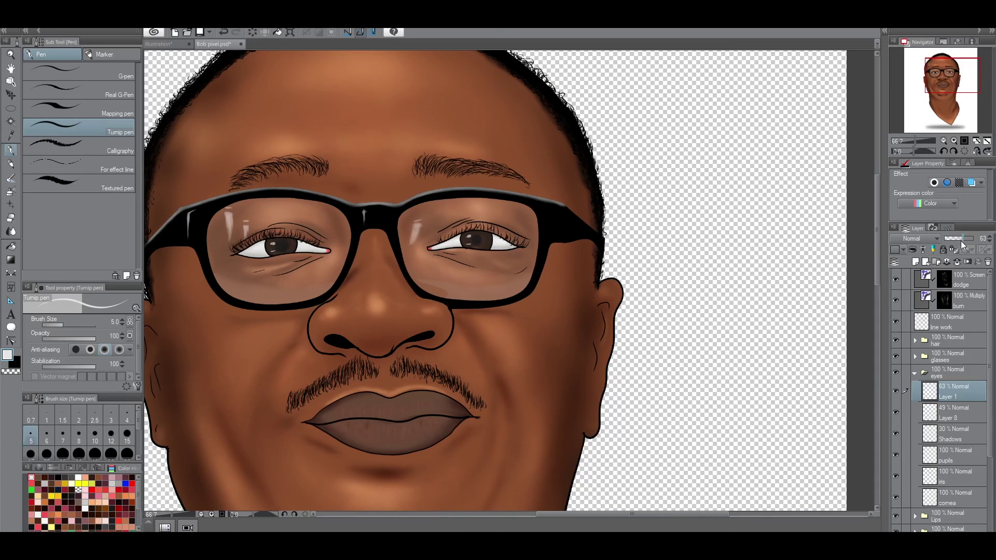
Switch to Clip Studio Paint and set Layer 1 in the eyes group to 51% opacity.
left_click_drag(963, 239, 960, 238)
key("ctrl+minus")
key("ctrl+minus")
key("ctrl+minus")
key("ctrl+minus")
key("ctrl+minus")
Show the Color Fill 1 background and preview Gradient Fill 1 over it, leaving the gradient hidden.
scroll(883, 350, "down", 5)
left_click(895, 505)
left_click(895, 485)
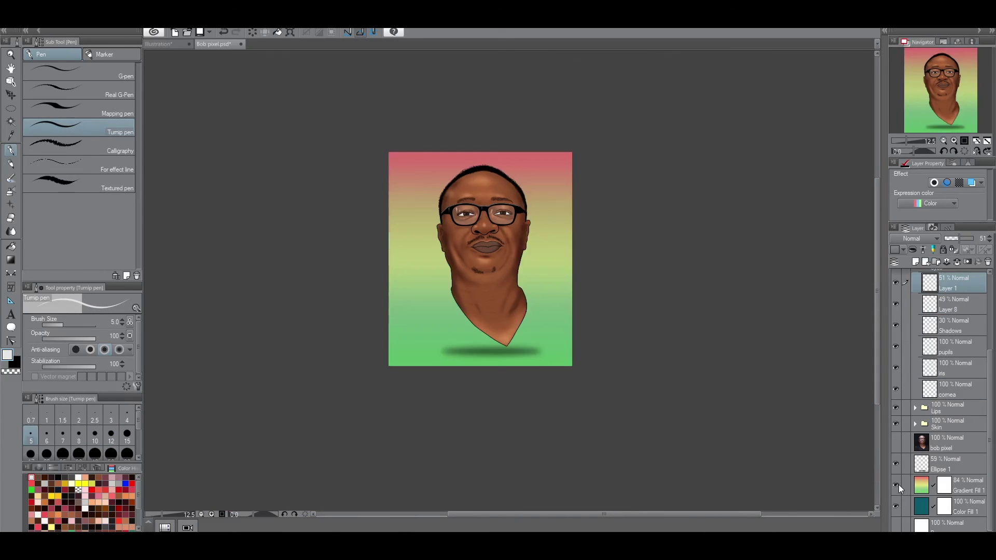
left_click(895, 485)
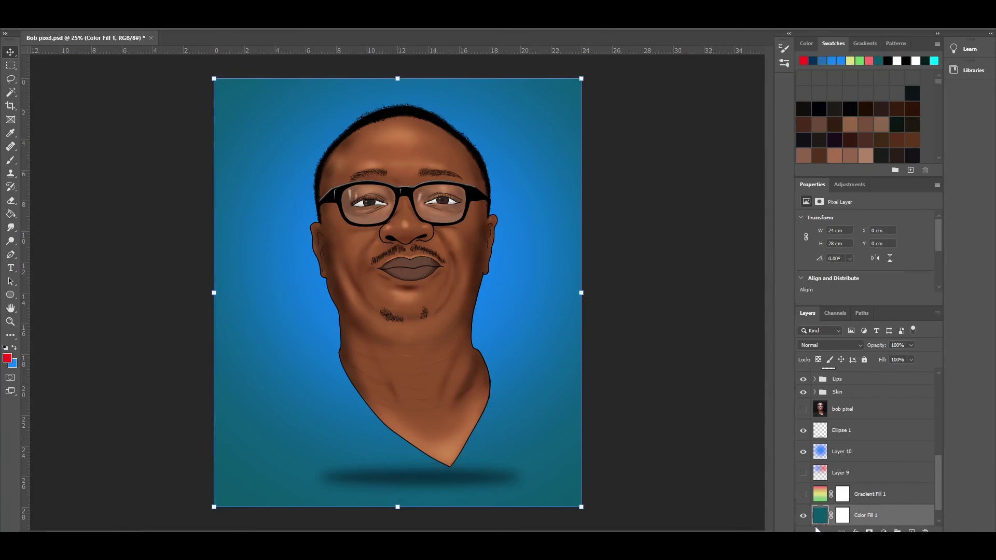
Switch back to Photoshop, add a second Solid Color fill layer and try dark background shades, including navy #00142a.
left_click(803, 515)
left_click(803, 515)
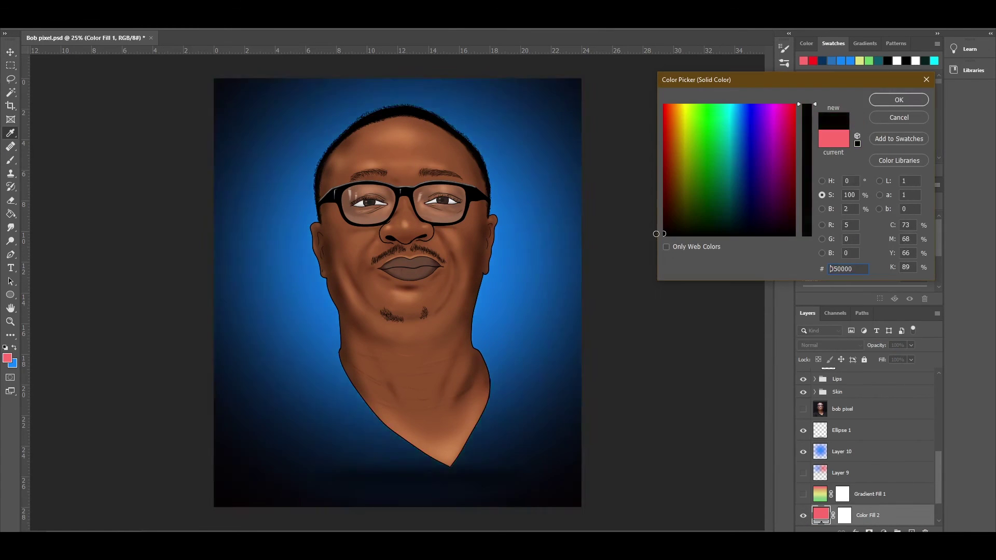
left_click_drag(820, 197, 819, 222)
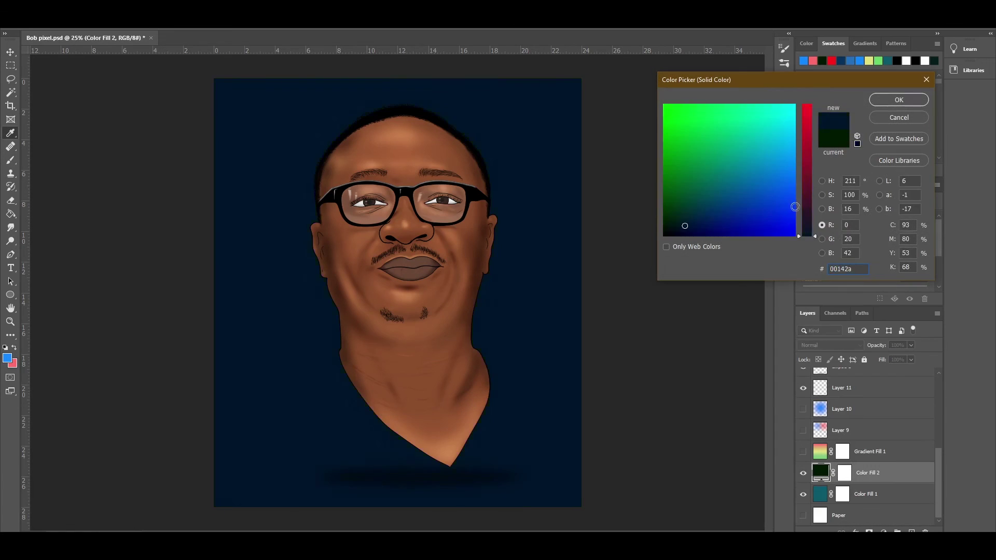
left_click(762, 113)
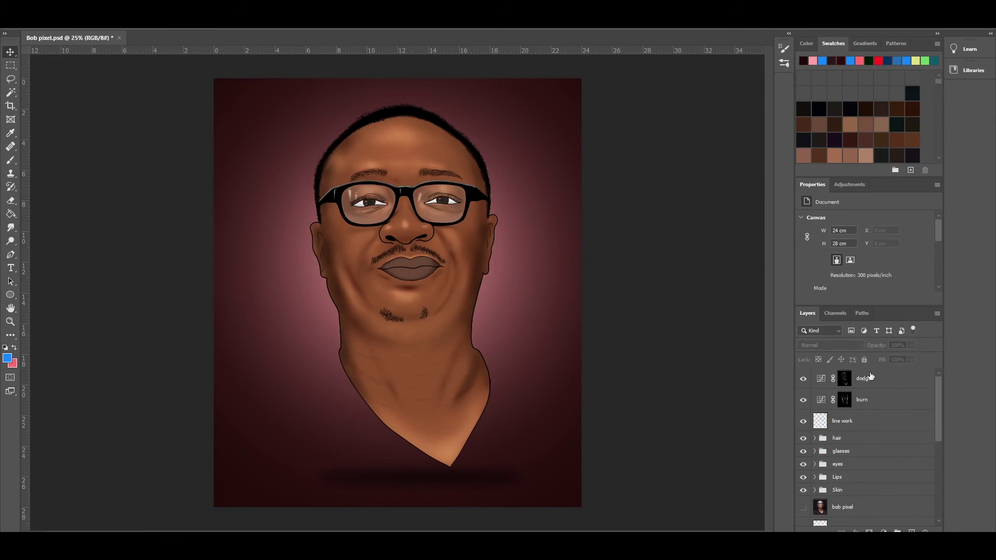
Stamp the portrait without its solid background into a smart object layer above the dodge layer.
left_click(883, 379)
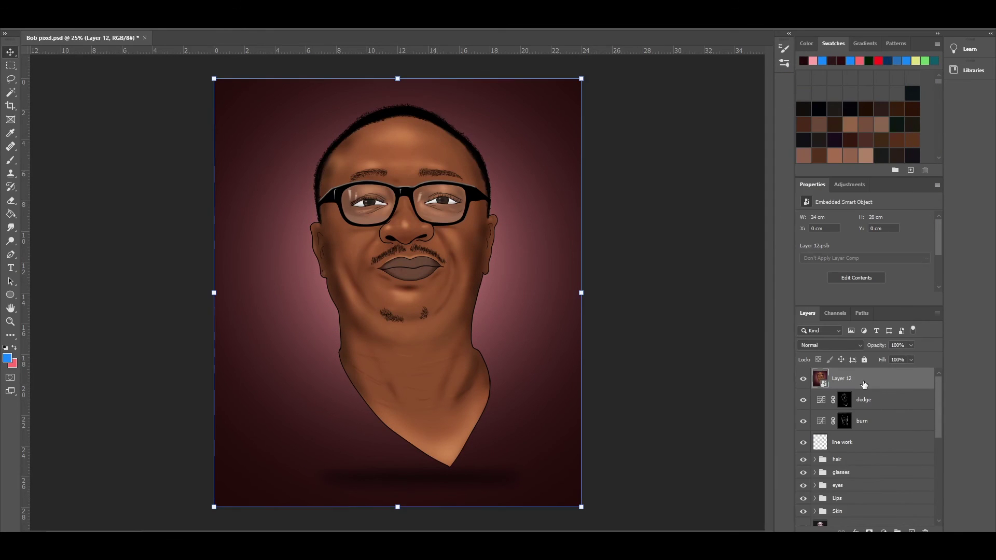
double_click(863, 384)
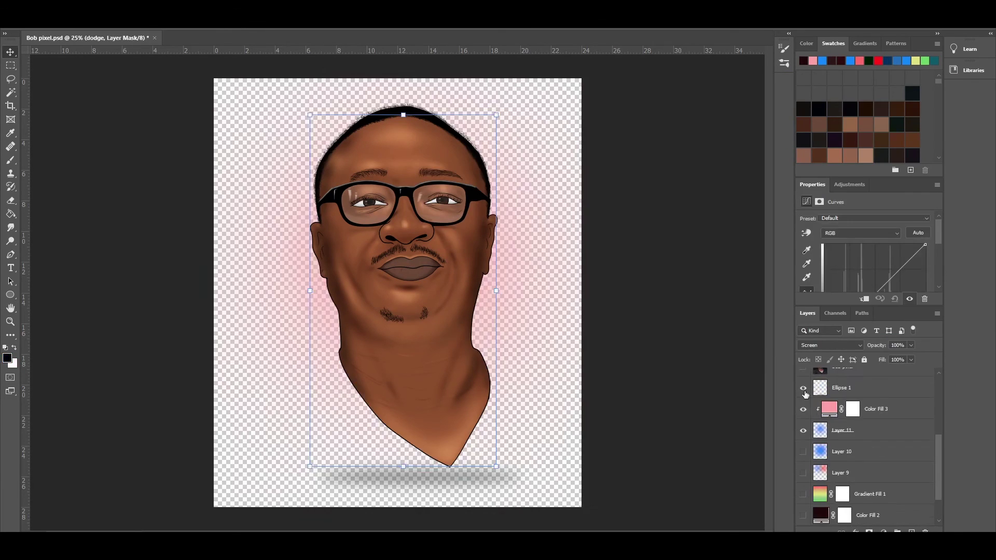
left_click(908, 384)
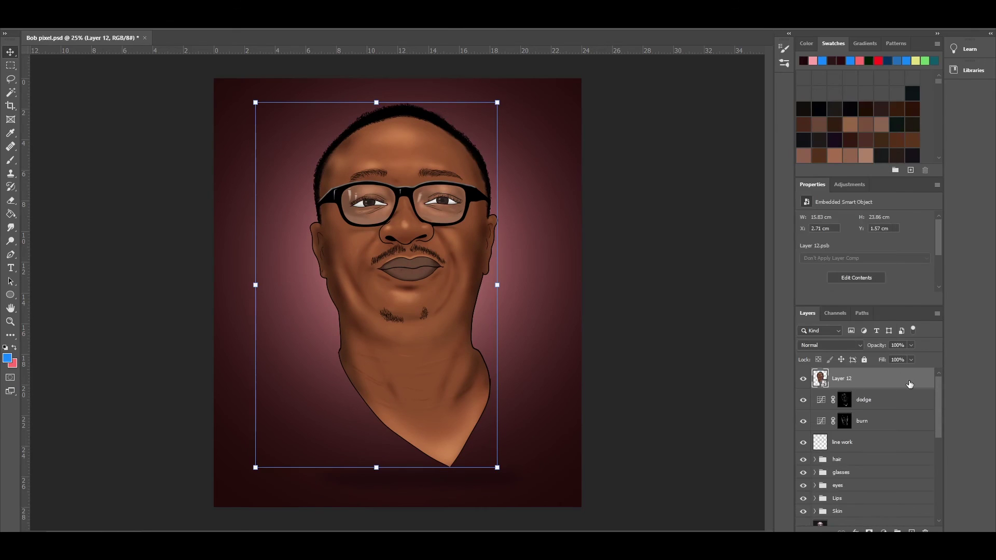
Try a black Drop Shadow on the portrait smart object with 2 px distance, 13% spread and 128 px size.
double_click(909, 384)
left_click(592, 295)
left_click(596, 295)
mouse_move(780, 173)
left_mouse_down()
mouse_move(762, 196)
mouse_move(797, 195)
mouse_move(765, 184)
mouse_move(809, 173)
mouse_move(790, 195)
mouse_move(794, 172)
mouse_move(764, 172)
mouse_move(770, 184)
left_mouse_up()
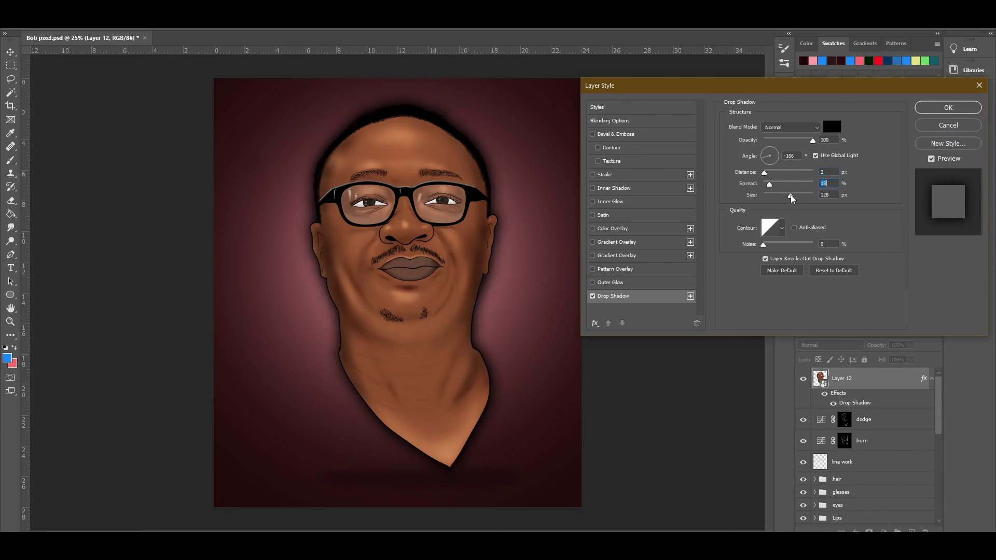
Try the Outer Glow, Color Overlay and Gradient Overlay effects on the portrait smart object.
left_click(593, 283)
left_click(607, 228)
left_click(593, 229)
left_click(593, 242)
key("Return")
Add the text "R.I.P" across the lower neck of the portrait.
key("t")
left_click(306, 458)
type("R.I.P")
key("ctrl+Return")
key("v")
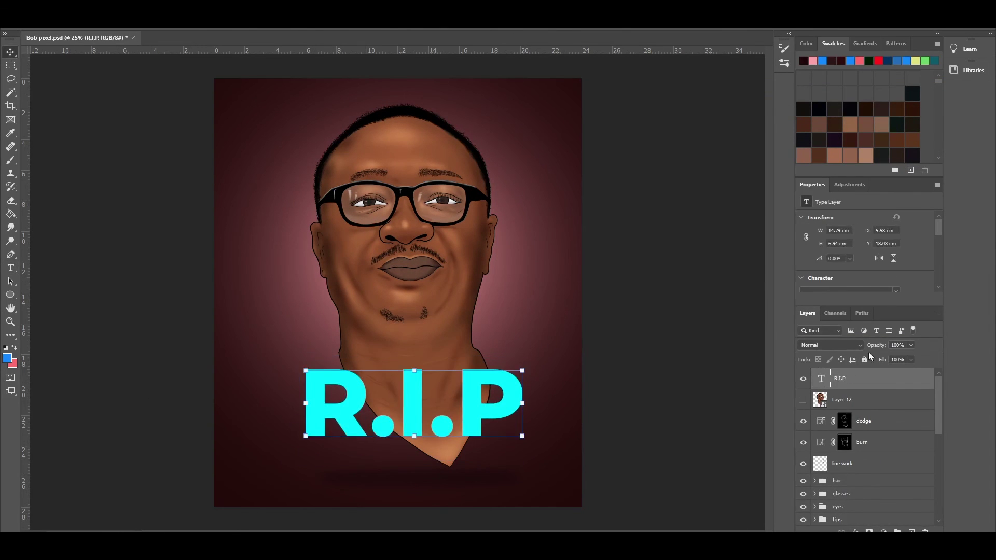
Restyle the R.I.P text in dark teal Lucida Calligraphy Italic, and shrink and tilt it upward across the neck tip.
left_click(896, 224)
left_click(839, 279)
left_click(885, 278)
left_click(898, 100)
left_click_drag(558, 358, 500, 355)
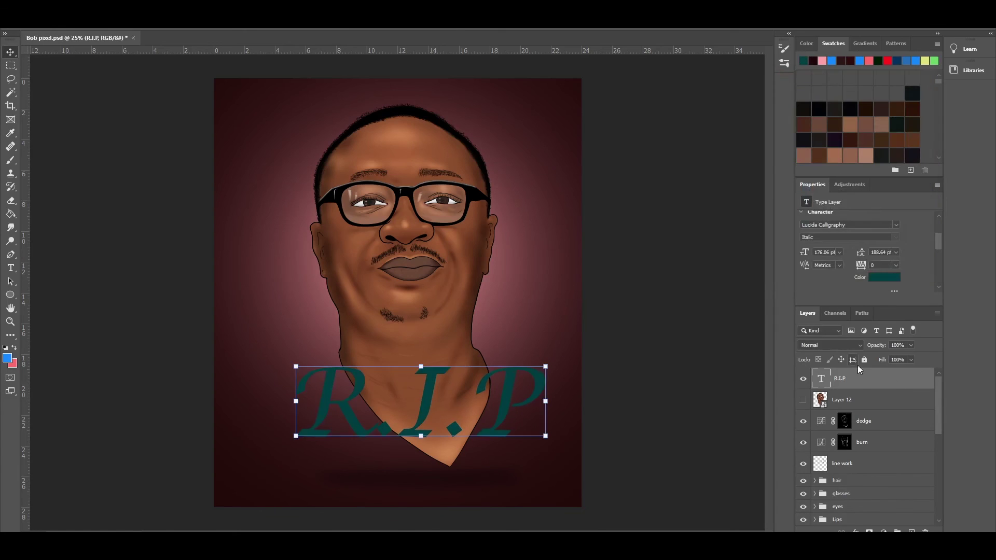
key("Return")
Add a separate small text line reading "bob pixel" beside the neck.
key("t")
left_click(236, 425)
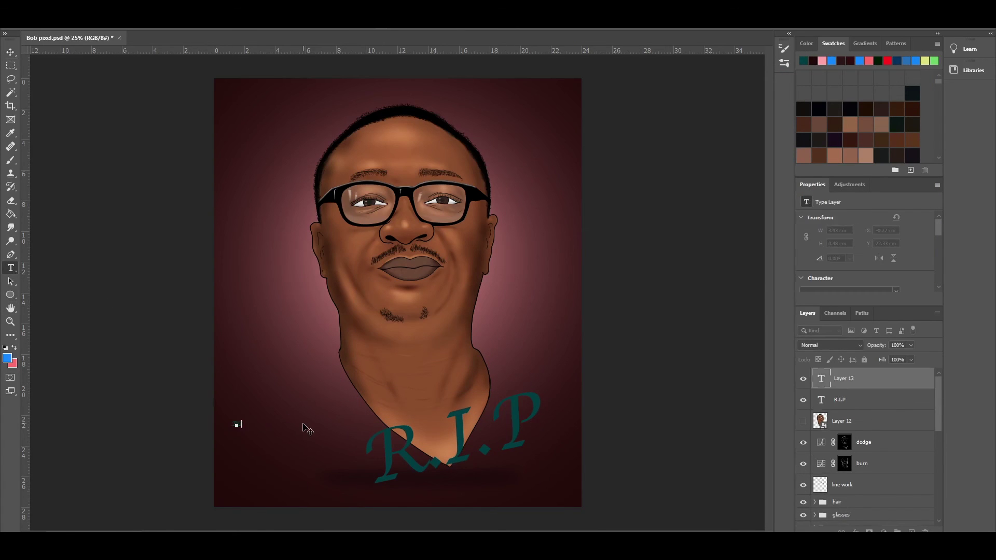
type("bob pixel")
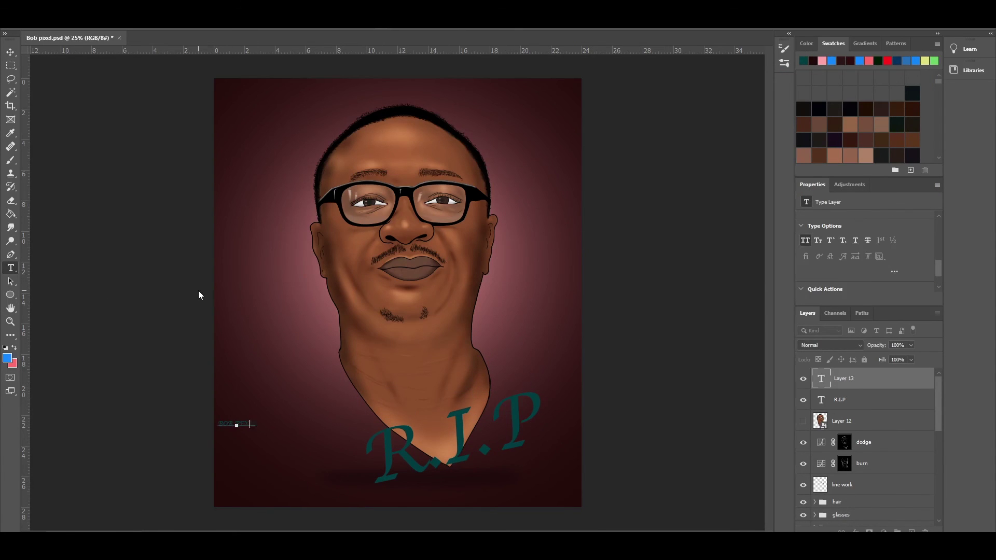
key("ctrl+Return")
key("v")
Restyle the "bob pixel" text in a lowercase handwritten script font coloured bright turquoise.
left_click(895, 244)
left_click(845, 349)
scroll(866, 249, "down", 3)
left_click(884, 234)
left_click(736, 215)
left_click(898, 98)
Enlarge the "bob pixel" text and place it just below the R.I.P lettering.
scroll(275, 434, "up", 3)
left_click_drag(301, 404, 463, 288)
scroll(363, 337, "down", 3)
left_click_drag(394, 332, 467, 425)
Give the R.I.P text a Drop Shadow with 34 px distance and 35% spread, and pick a dark shadow colour.
left_click(839, 399)
double_click(881, 399)
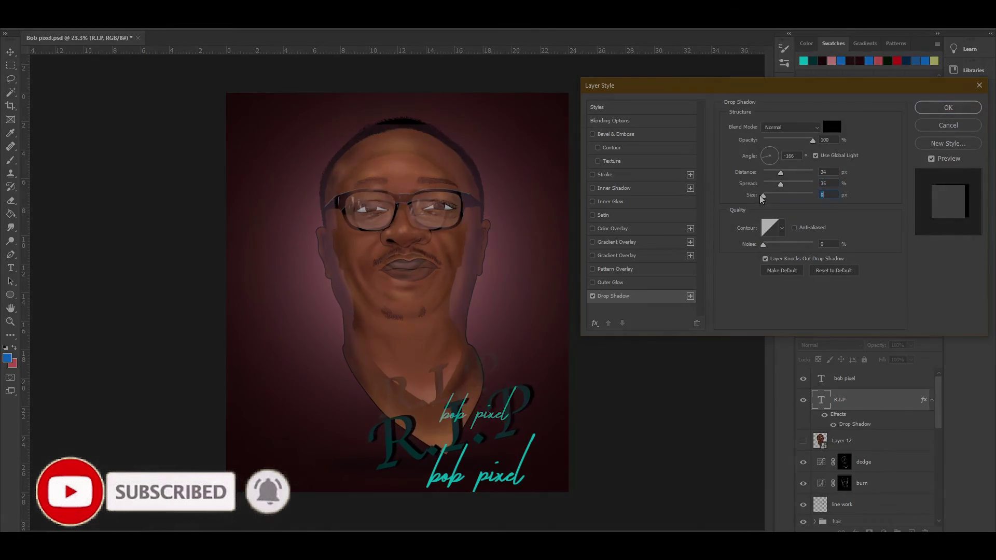
left_click(831, 127)
left_click(812, 220)
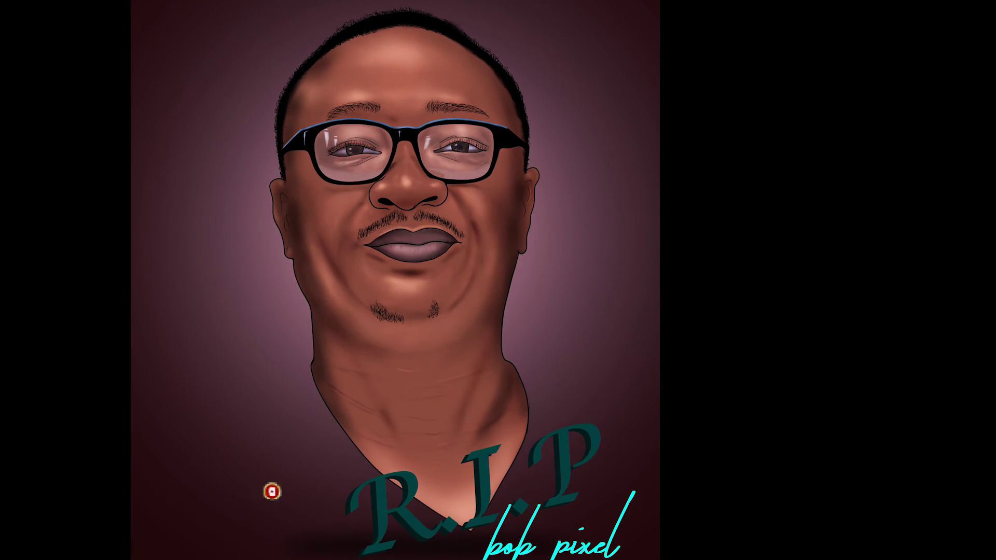